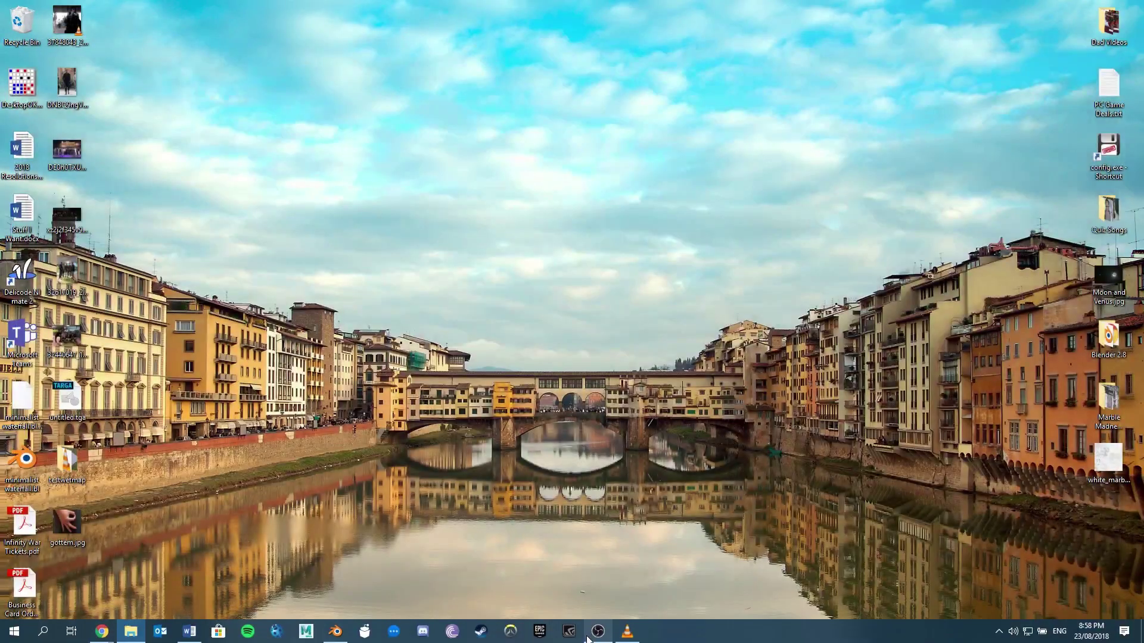
Switch to Blender and delete the default cube from the scene.
{"action": "left_click", "coordinate": [335, 631]}
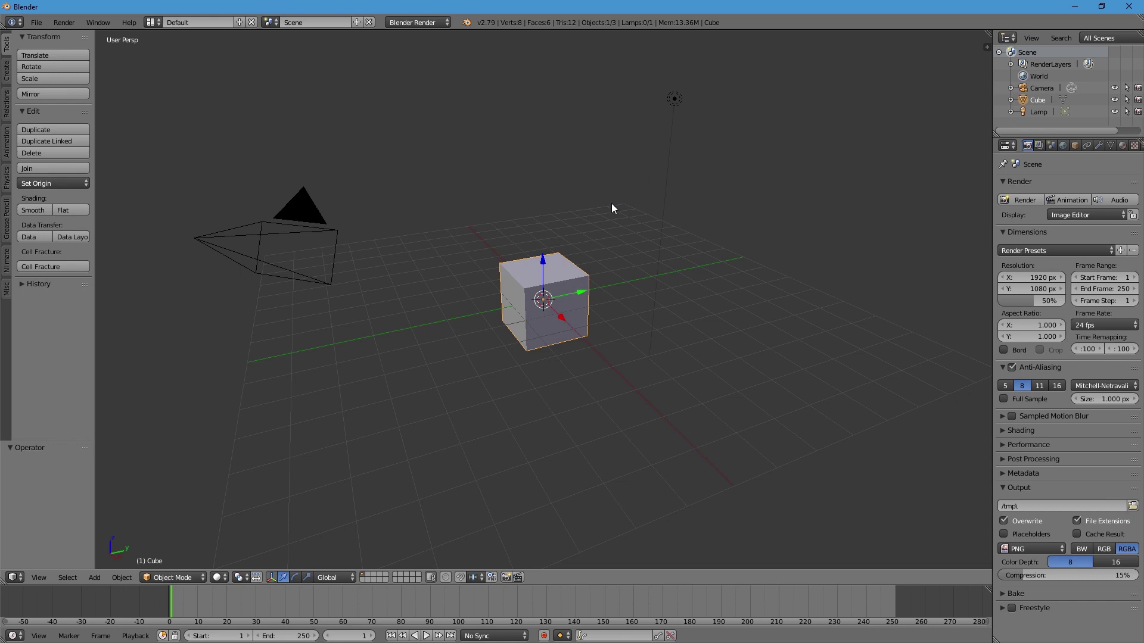
{"action": "key", "text": "x"}
{"action": "left_click", "coordinate": [602, 278]}
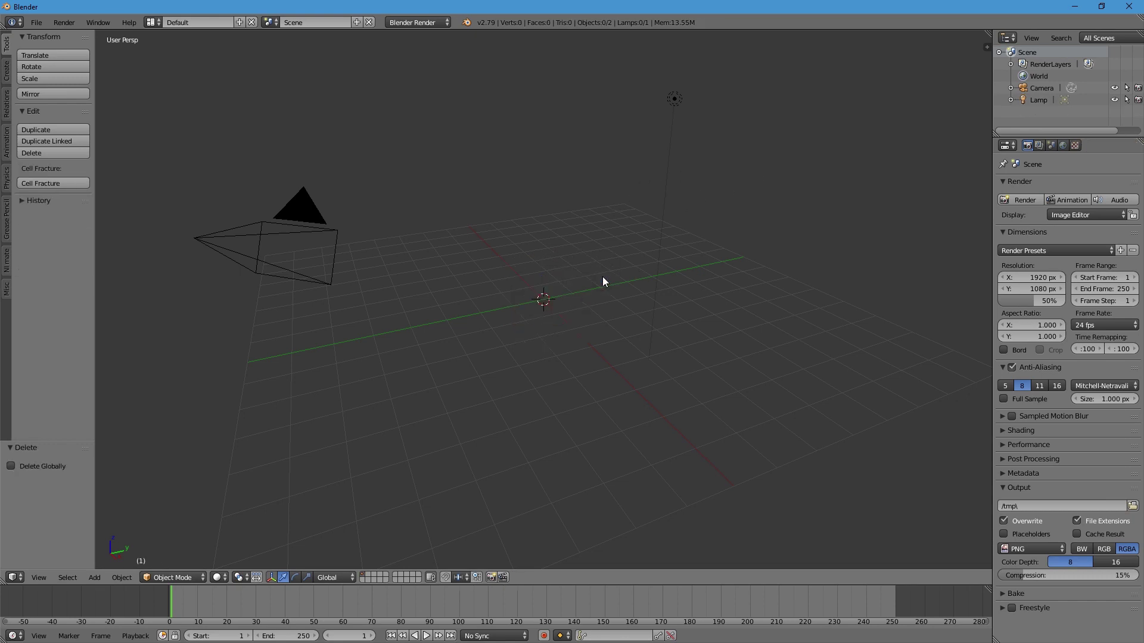
Add a cube and scale it by about 8.19 in X and Y only.
{"action": "key", "text": "shift+s"}
{"action": "key", "text": "shift+a"}
{"action": "mouse_move", "coordinate": [576, 239]}
{"action": "left_click", "coordinate": [646, 249]}
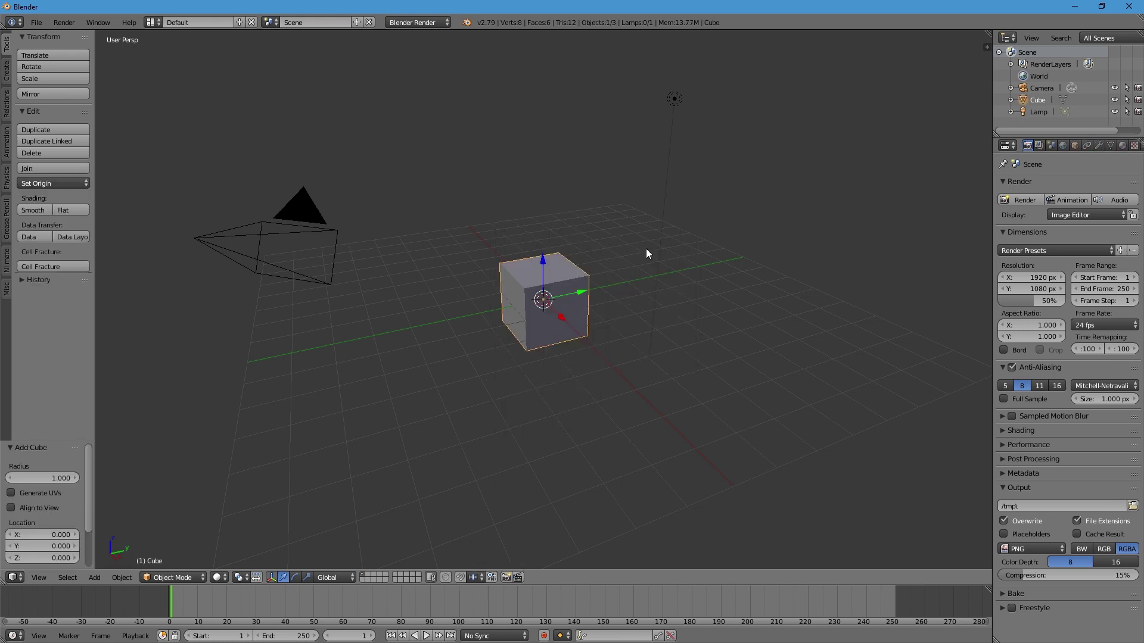
{"action": "key", "text": "s"}
{"action": "key", "text": "shift+z"}
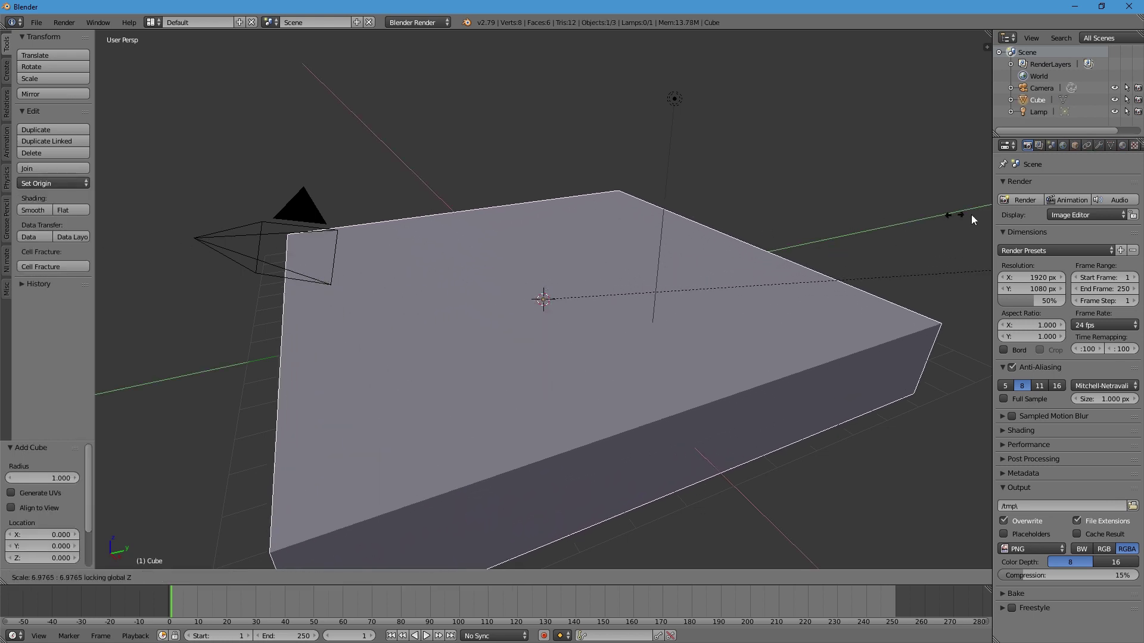
{"action": "left_click", "coordinate": [282, 211]}
{"action": "scroll", "coordinate": [502, 215], "scroll_direction": "down", "scroll_amount": 6}
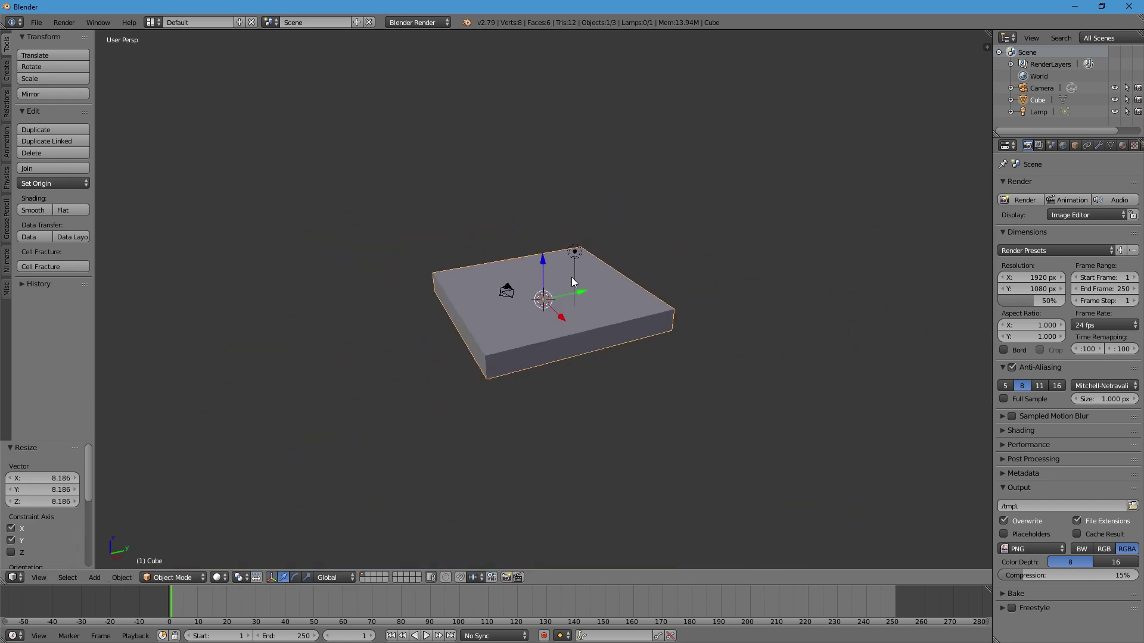
Flatten the widened cube to about 0.187 along Z, and delete it.
{"action": "middle_click_drag", "start_coordinate": [570, 277], "coordinate": [589, 258]}
{"action": "scroll", "coordinate": [603, 278], "scroll_direction": "up", "scroll_amount": 6}
{"action": "scroll", "coordinate": [603, 278], "scroll_direction": "down", "scroll_amount": 4}
{"action": "key", "text": "s"}
{"action": "key", "text": "z"}
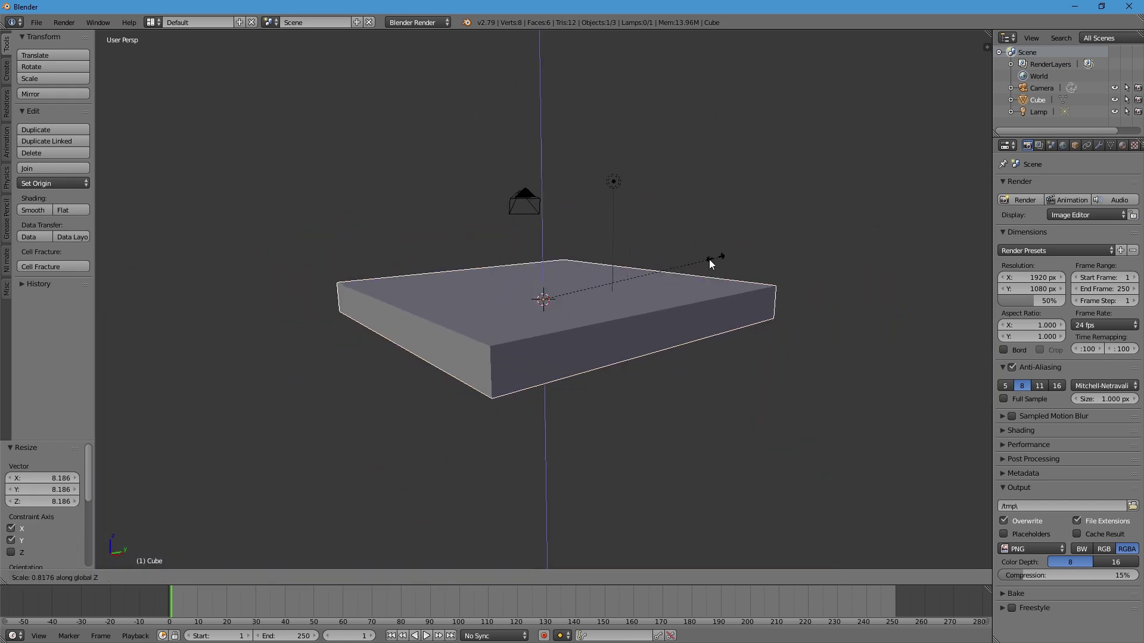
{"action": "left_click", "coordinate": [583, 285]}
{"action": "scroll", "coordinate": [582, 285], "scroll_direction": "up", "scroll_amount": 5}
{"action": "scroll", "coordinate": [569, 318], "scroll_direction": "down", "scroll_amount": 3}
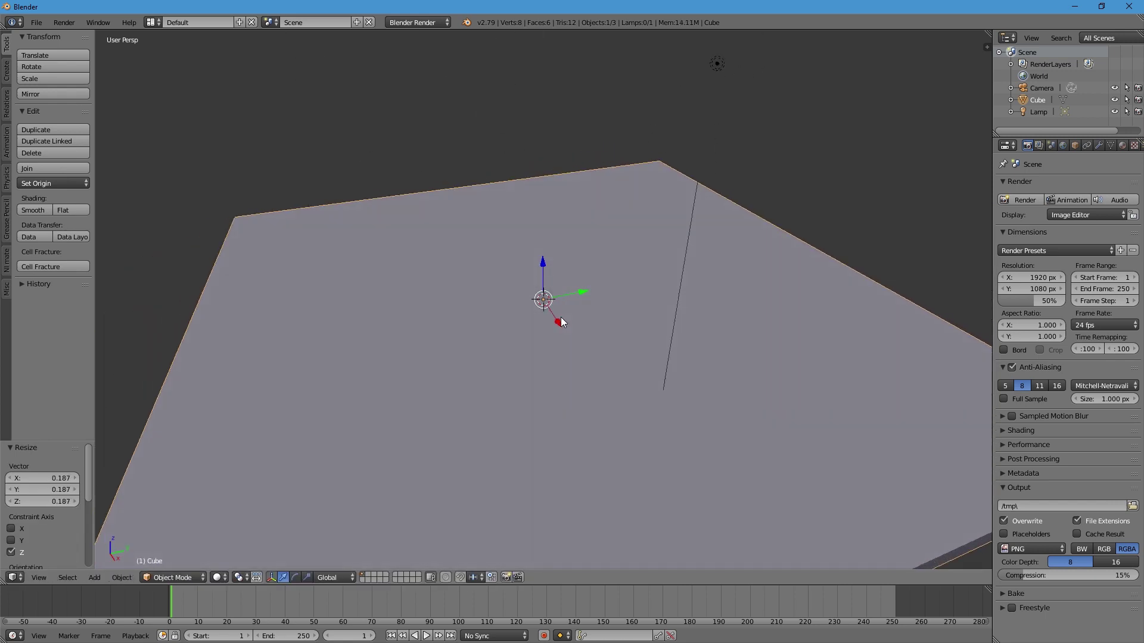
{"action": "key", "text": "Delete"}
Add a new cube at the origin and scale it uniformly by 8.
{"action": "key", "text": "shift+a"}
{"action": "mouse_move", "coordinate": [564, 316]}
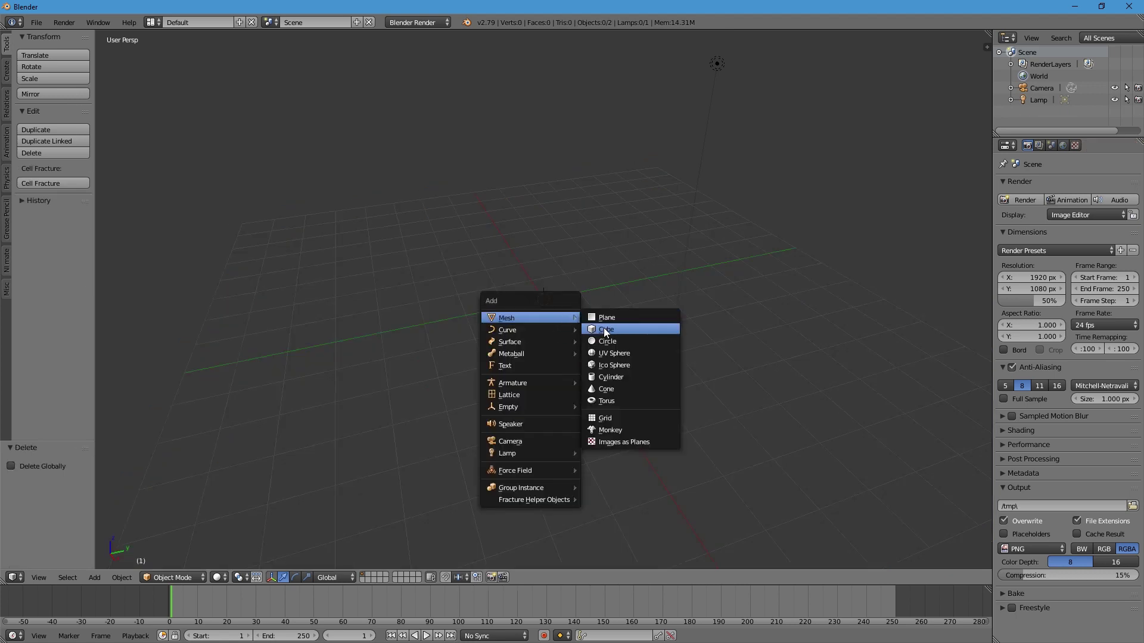
{"action": "left_click", "coordinate": [603, 327]}
{"action": "key", "text": "s"}
{"action": "key", "text": "8"}
{"action": "key", "text": "Return"}
Flatten the large cube along Z into a thin slab, using a scale factor of about -0.037.
{"action": "key", "text": "s"}
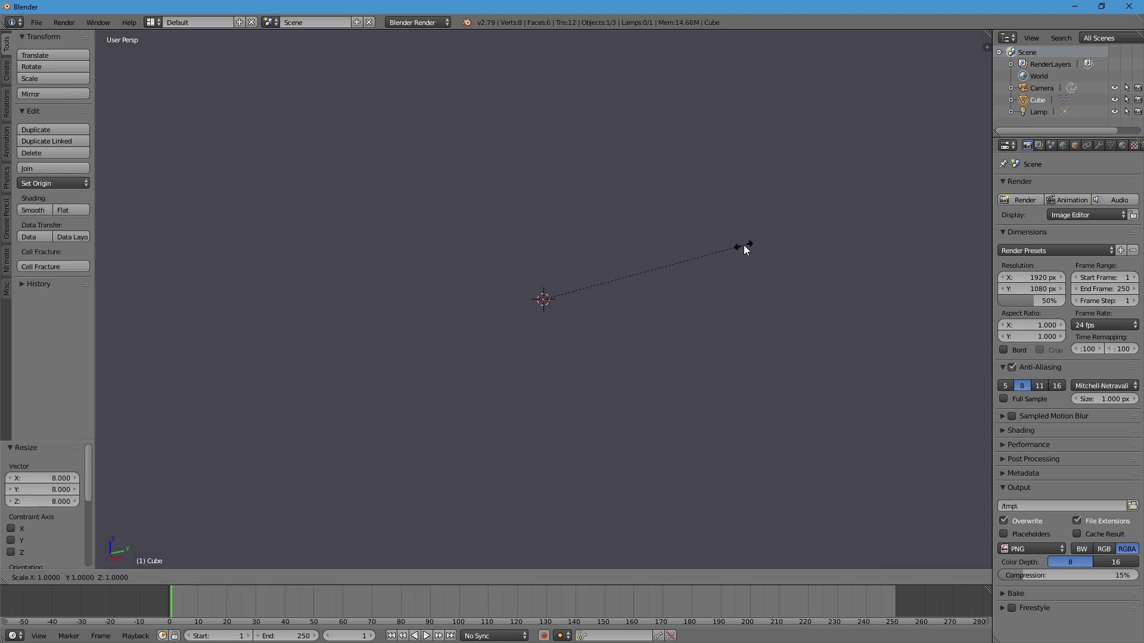
{"action": "key", "text": "z"}
{"action": "left_click", "coordinate": [542, 305]}
{"action": "scroll", "coordinate": [595, 337], "scroll_direction": "down", "scroll_amount": 3}
{"action": "middle_click_drag", "start_coordinate": [593, 334], "coordinate": [573, 309]}
{"action": "scroll", "coordinate": [569, 292], "scroll_direction": "up", "scroll_amount": 5}
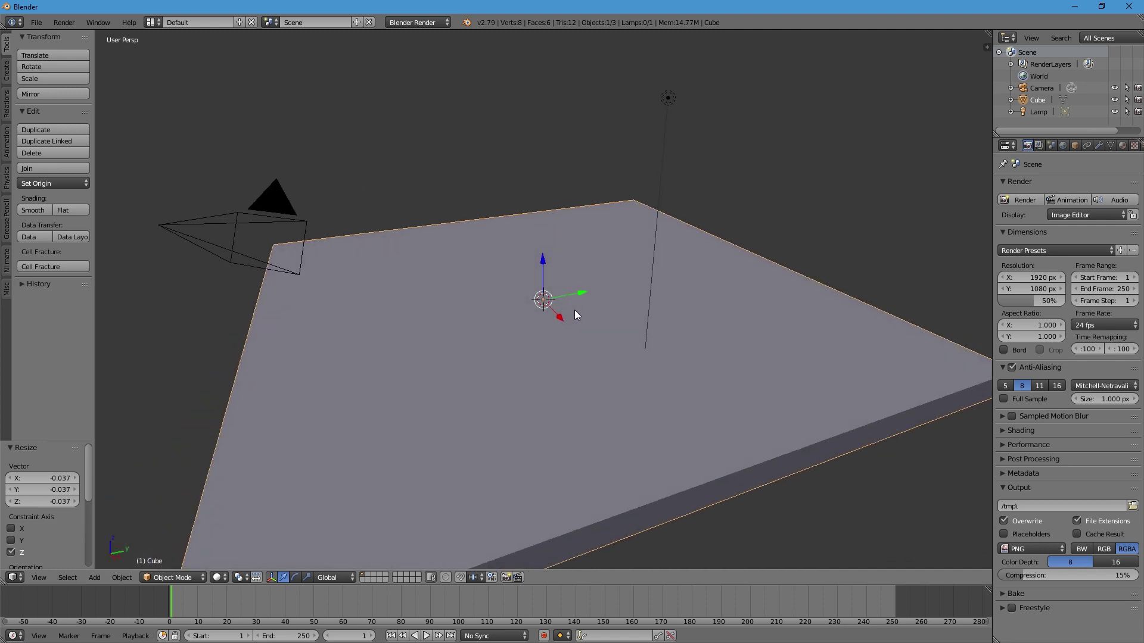
{"action": "scroll", "coordinate": [574, 310], "scroll_direction": "down", "scroll_amount": 4}
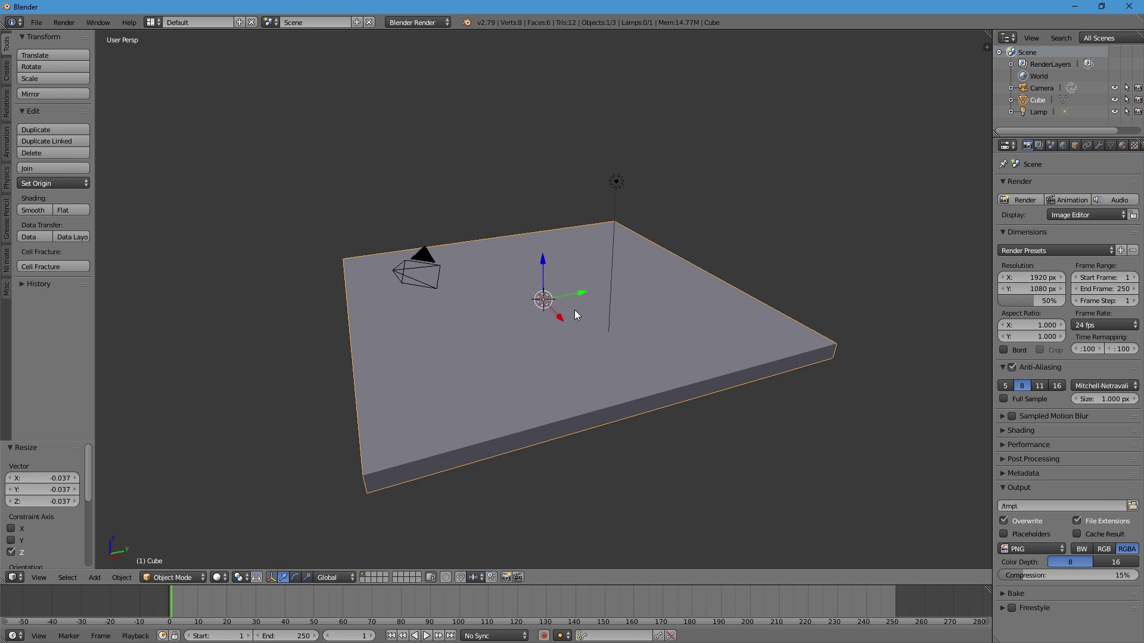
Add a UV sphere and raise it about 0.66 along Z above the slab.
{"action": "key", "text": "shift+a"}
{"action": "mouse_move", "coordinate": [574, 310]}
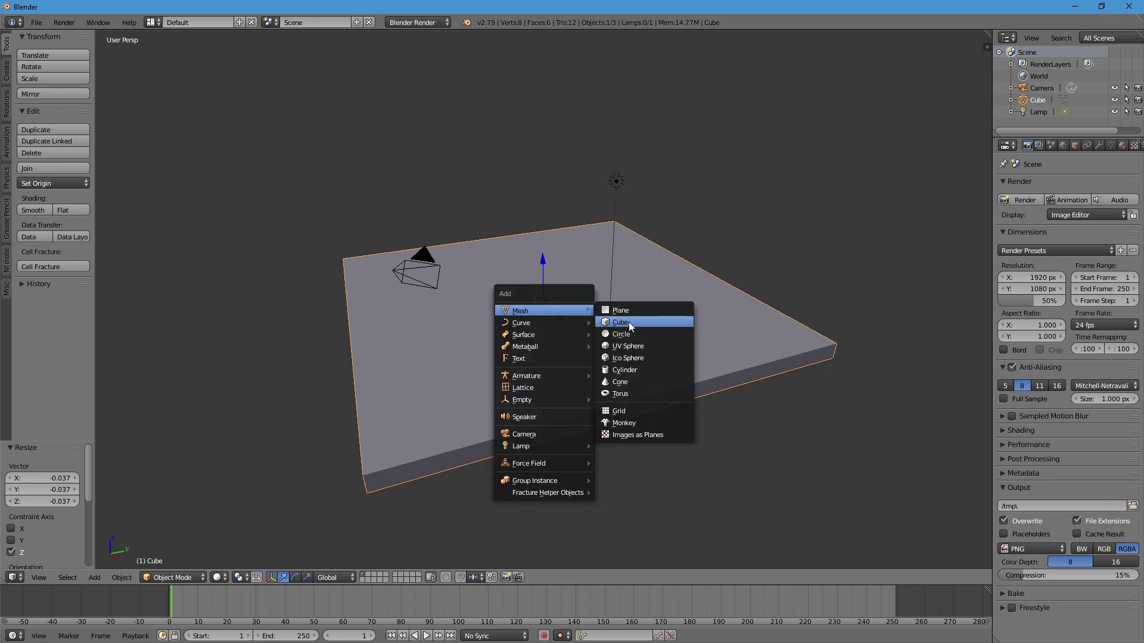
{"action": "left_click", "coordinate": [617, 346]}
{"action": "left_click_drag", "start_coordinate": [542, 265], "coordinate": [539, 232]}
Move the sphere in top view about -6.26 in X and -6.32 in Y to the slab's corner, and keyframe it at frame 1.
{"action": "key", "text": "KP_7"}
{"action": "key", "text": "KP_5"}
{"action": "scroll", "coordinate": [565, 312], "scroll_direction": "up", "scroll_amount": 2}
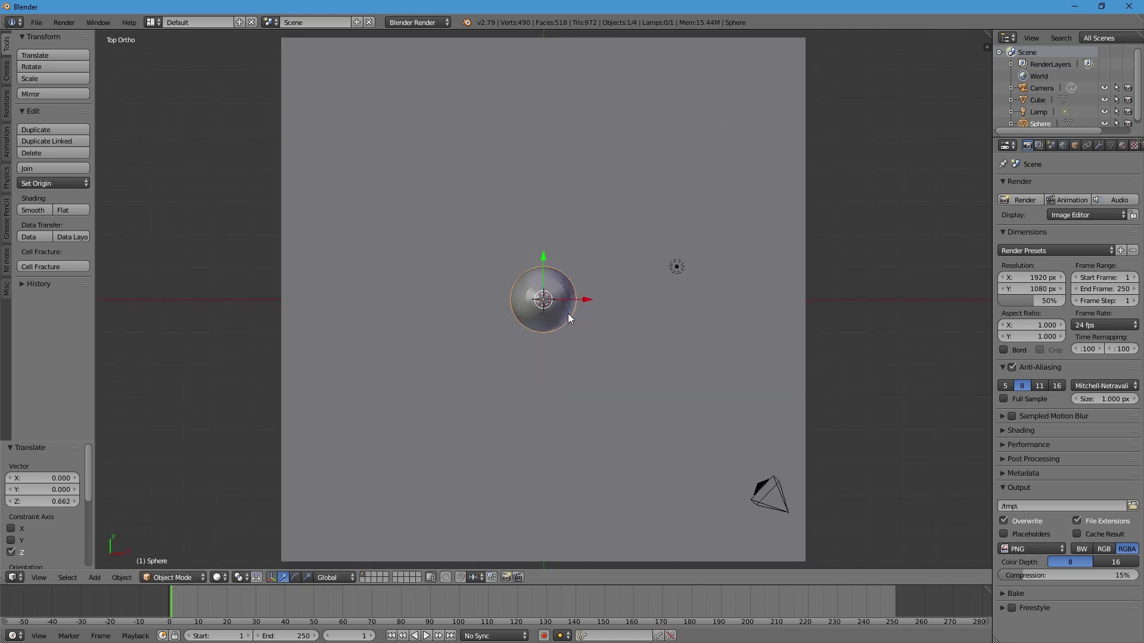
{"action": "scroll", "coordinate": [566, 286], "scroll_direction": "down", "scroll_amount": 3}
{"action": "scroll", "coordinate": [569, 286], "scroll_direction": "up", "scroll_amount": 1}
{"action": "key", "text": "g"}
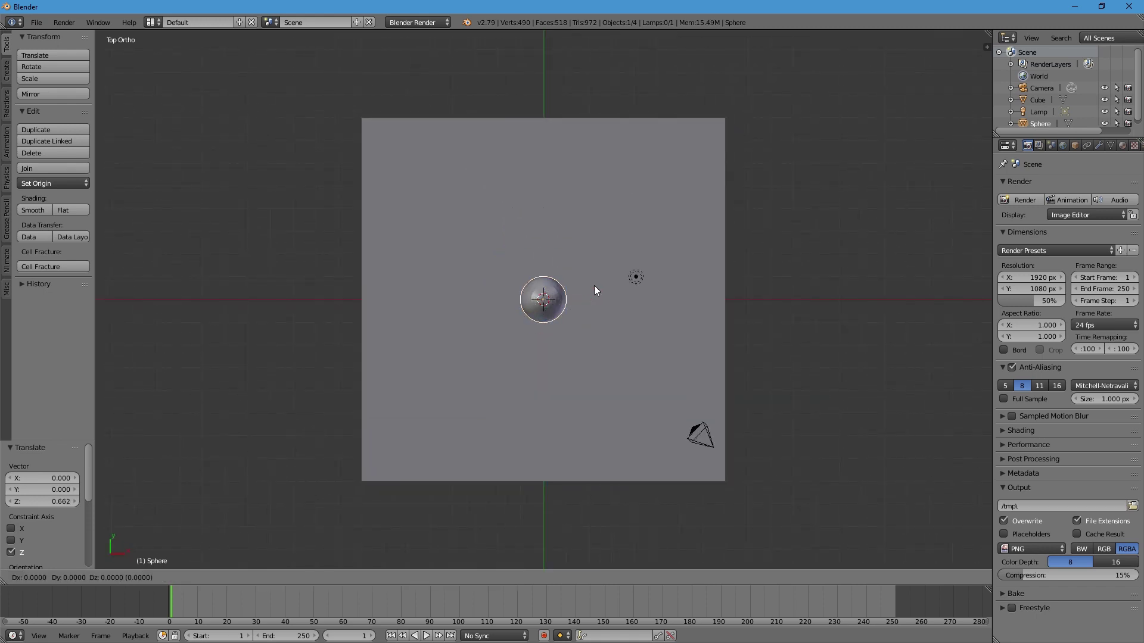
{"action": "key", "text": "shift+z"}
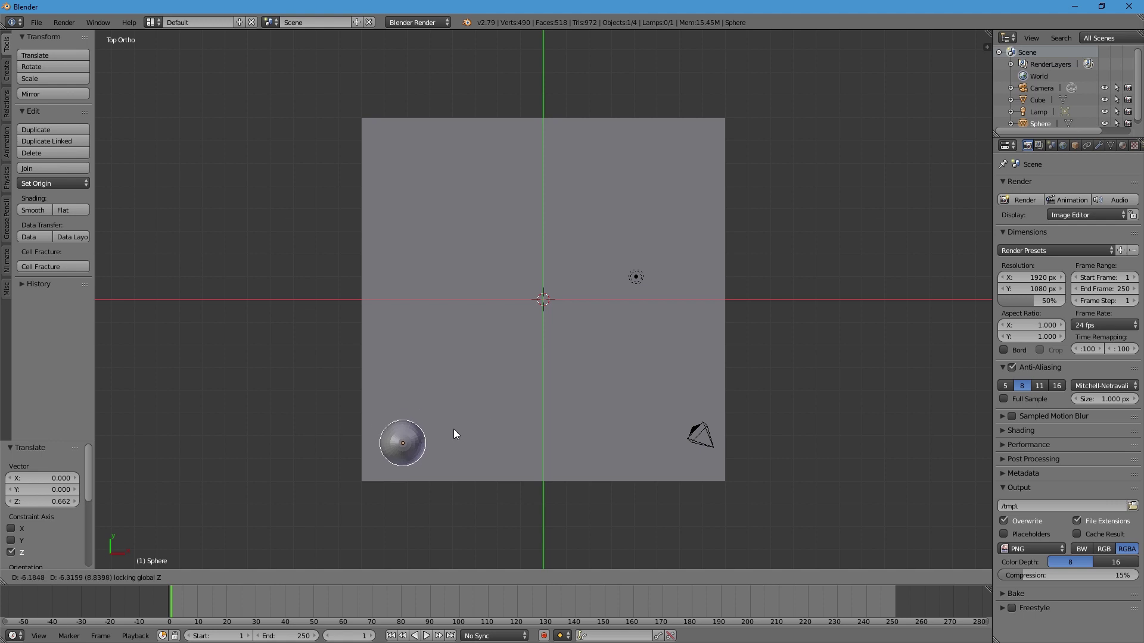
{"action": "left_click", "coordinate": [451, 429]}
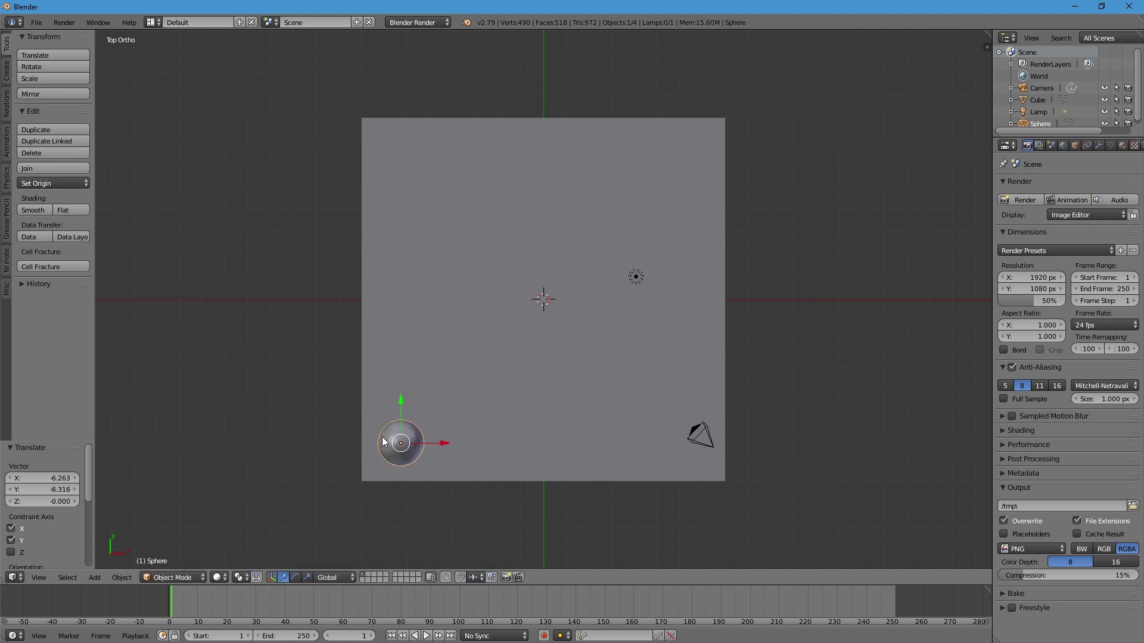
{"action": "key", "text": "i"}
{"action": "left_click", "coordinate": [446, 392]}
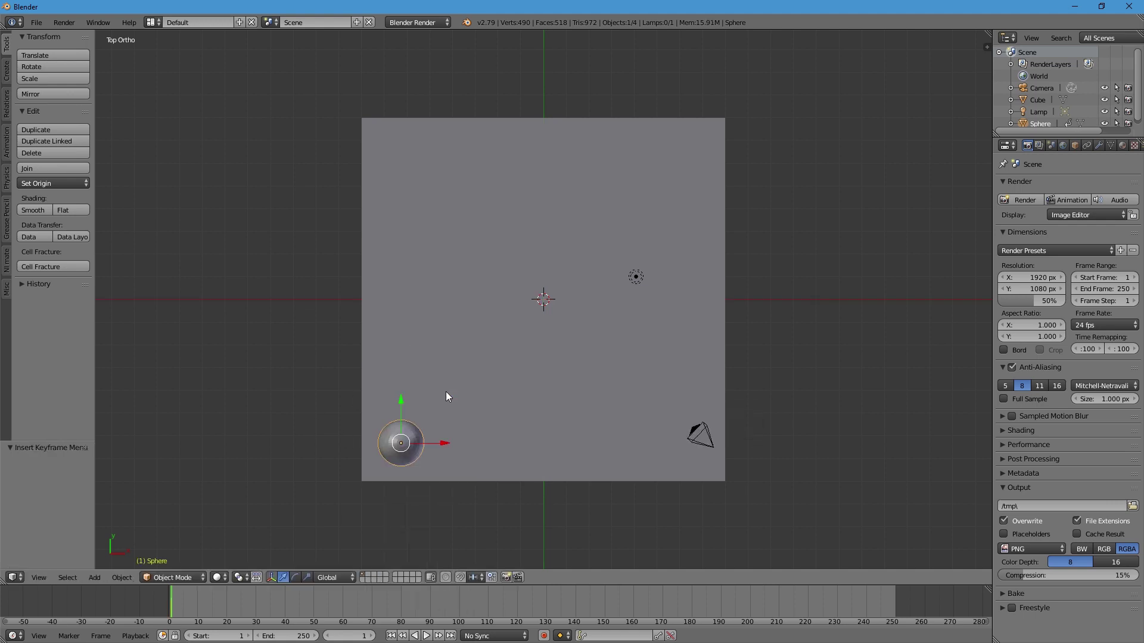
At frame 50, move the sphere about 11.95 in X and 12.48 in Y to the opposite corner, and insert a keyframe.
{"action": "key", "text": "alt+a"}
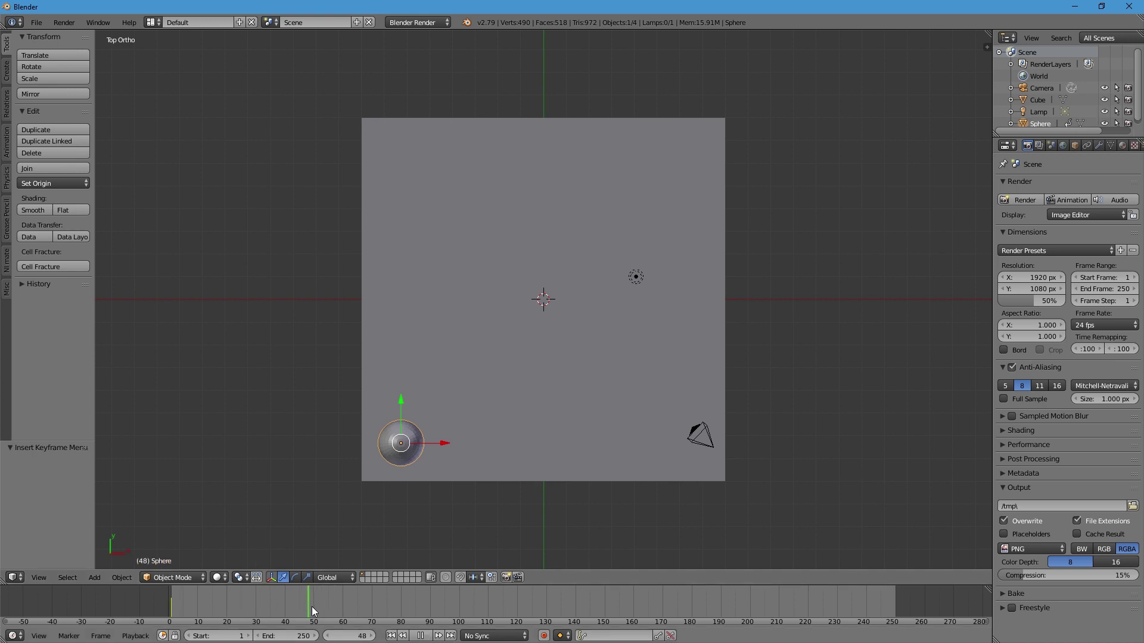
{"action": "key", "text": "alt+a"}
{"action": "key", "text": "g"}
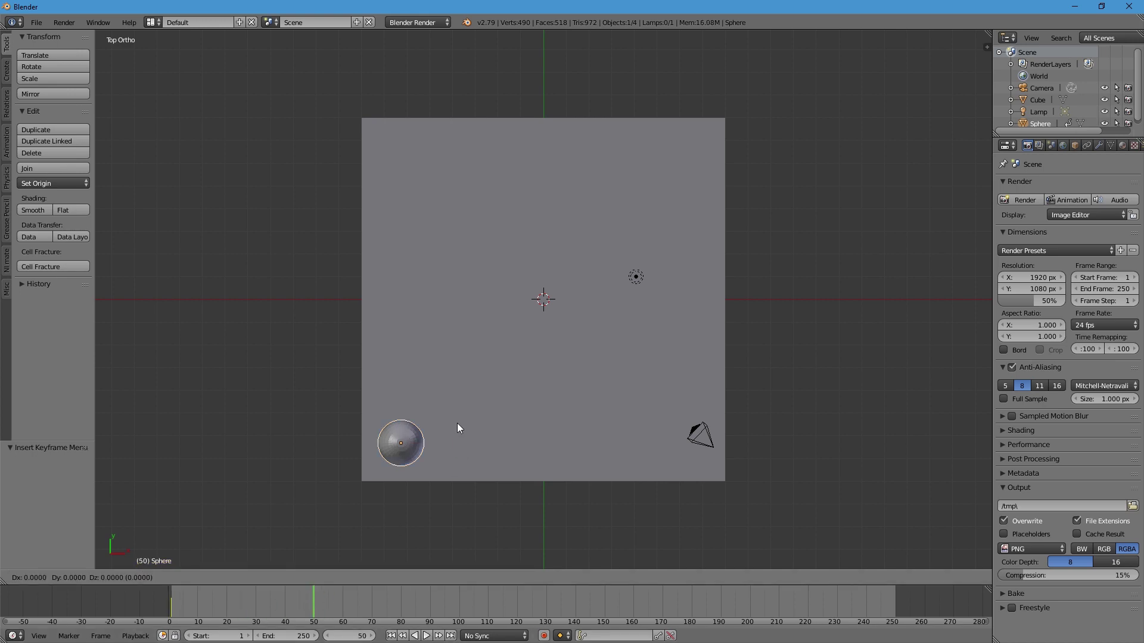
{"action": "key", "text": "shift+z"}
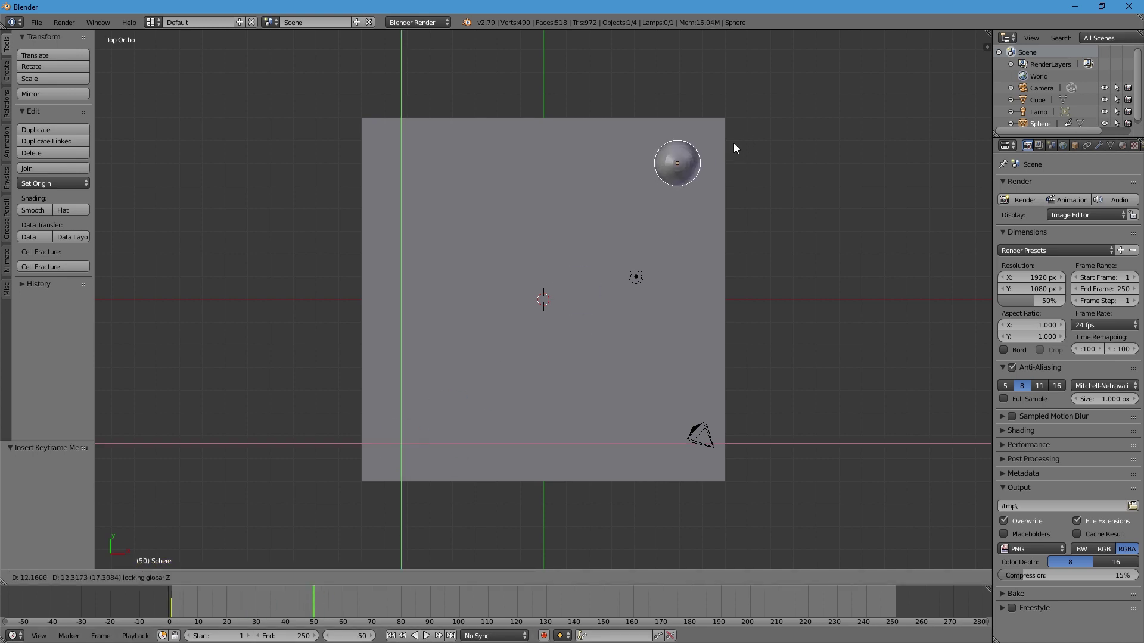
{"action": "left_click", "coordinate": [729, 140]}
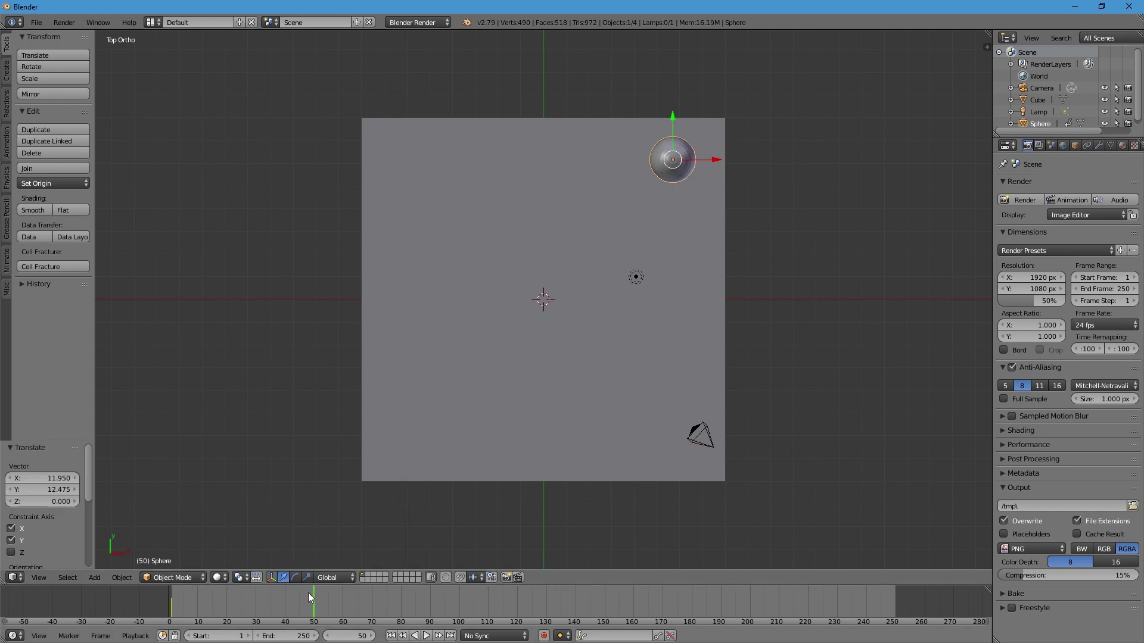
{"action": "key", "text": "i"}
{"action": "left_click", "coordinate": [545, 332]}
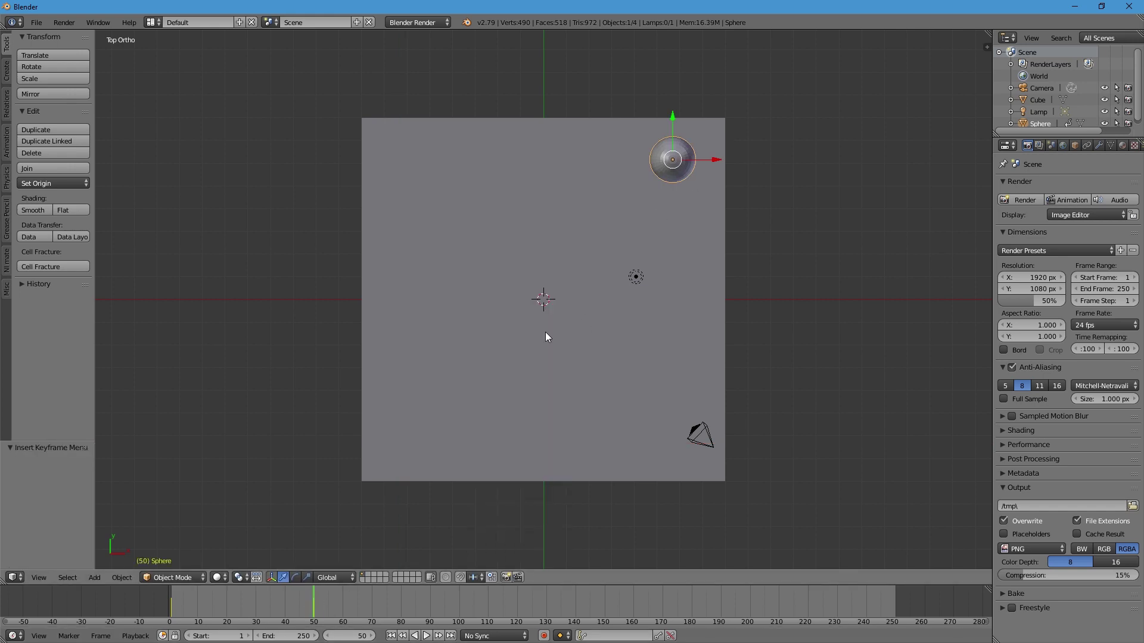
Play the sphere's animation from the first frame and stop it.
{"action": "left_click", "coordinate": [391, 635]}
{"action": "left_click", "coordinate": [425, 635]}
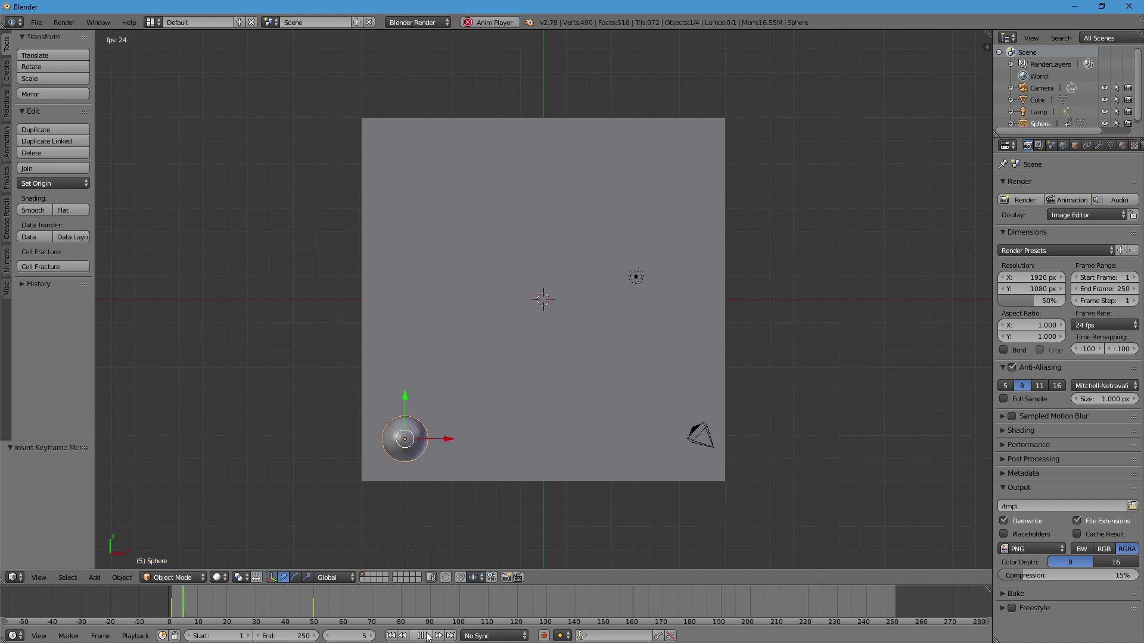
{"action": "left_click", "coordinate": [424, 636]}
Select the camera in camera view and pull it back along its local Z axis away from the slab.
{"action": "middle_click_drag", "start_coordinate": [695, 315], "coordinate": [652, 220]}
{"action": "key", "text": "KP_5"}
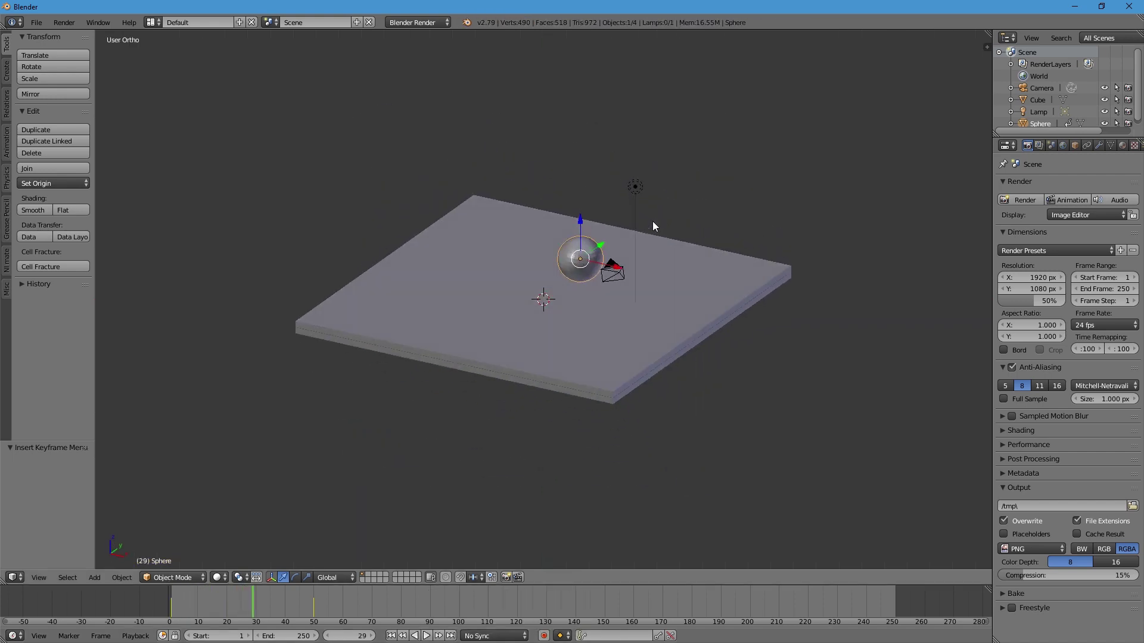
{"action": "key", "text": "KP_0"}
{"action": "right_click", "coordinate": [554, 425]}
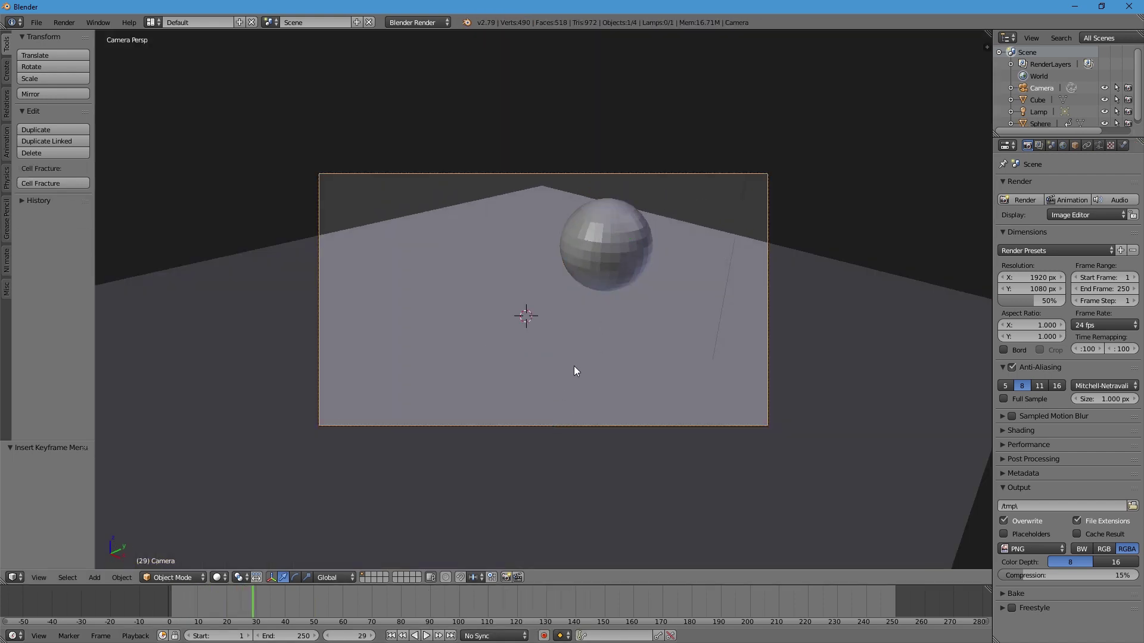
{"action": "key", "text": "g"}
{"action": "key", "text": "z"}
{"action": "key", "text": "z"}
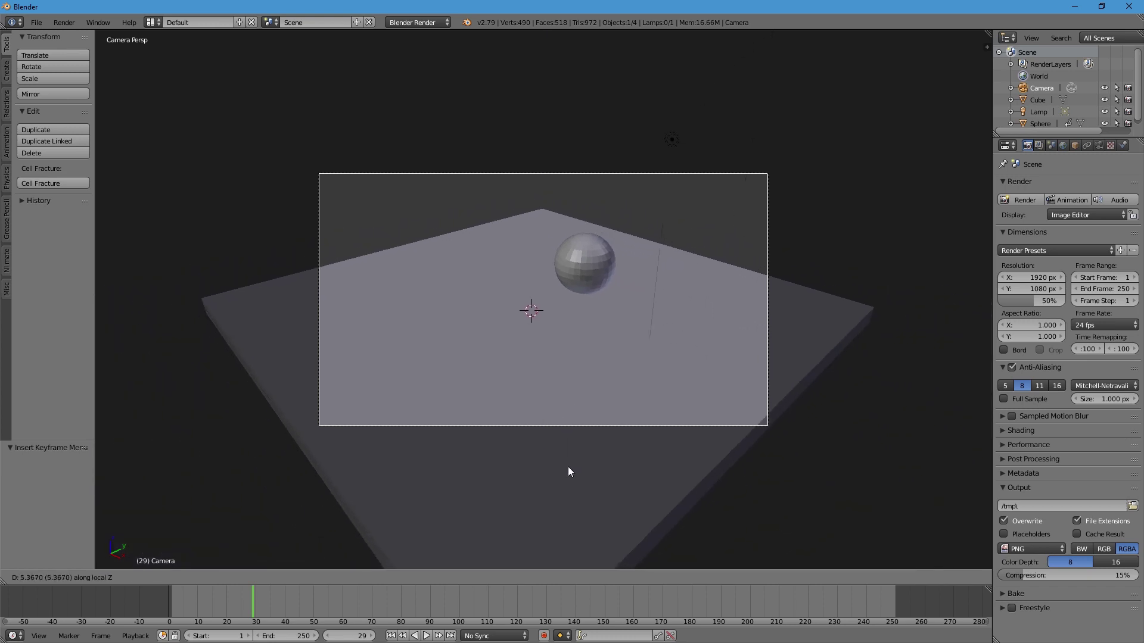
{"action": "left_click", "coordinate": [576, 298]}
Tilt the camera about -4 degrees around its local X axis, and shift it to recentre the slab in the frame.
{"action": "key", "text": "r"}
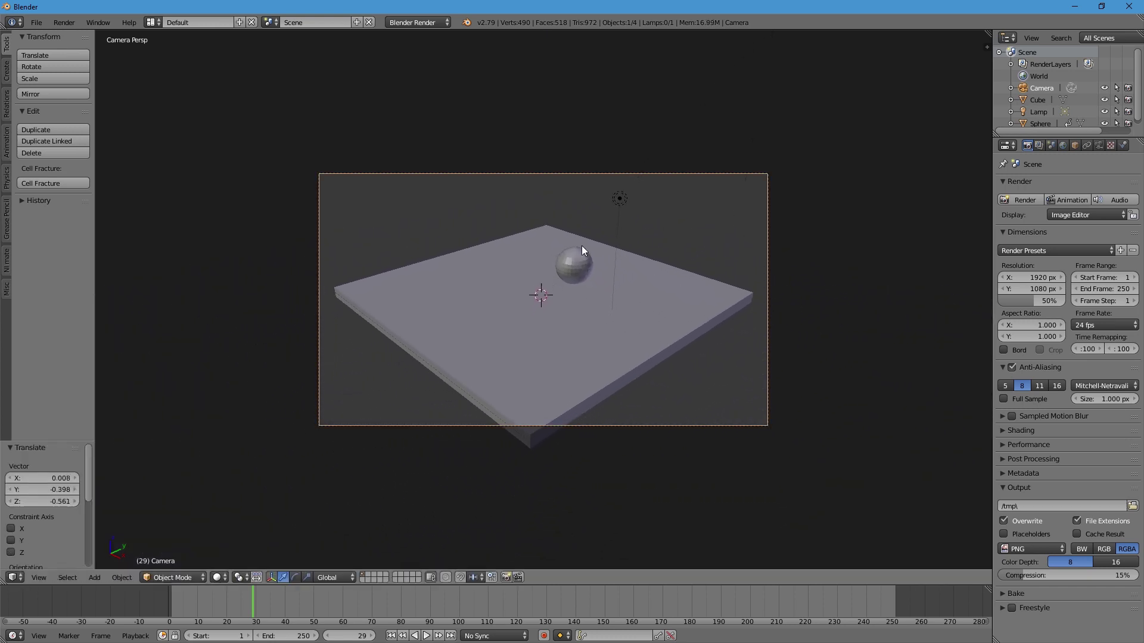
{"action": "key", "text": "x"}
{"action": "key", "text": "x"}
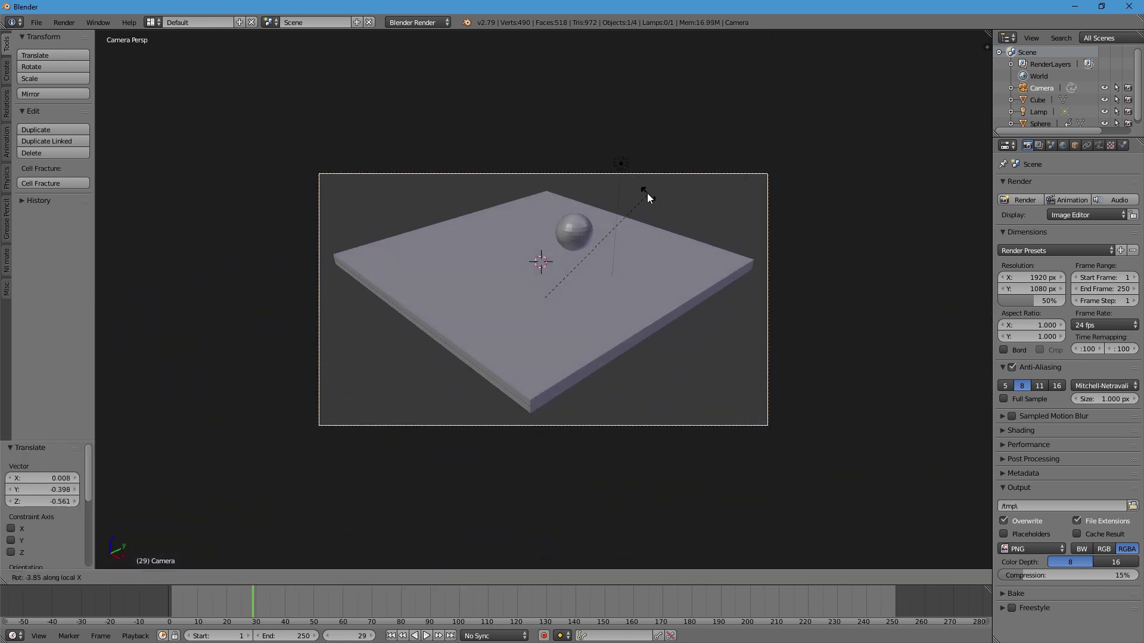
{"action": "left_click", "coordinate": [638, 192]}
{"action": "key", "text": "g"}
{"action": "left_click", "coordinate": [635, 174]}
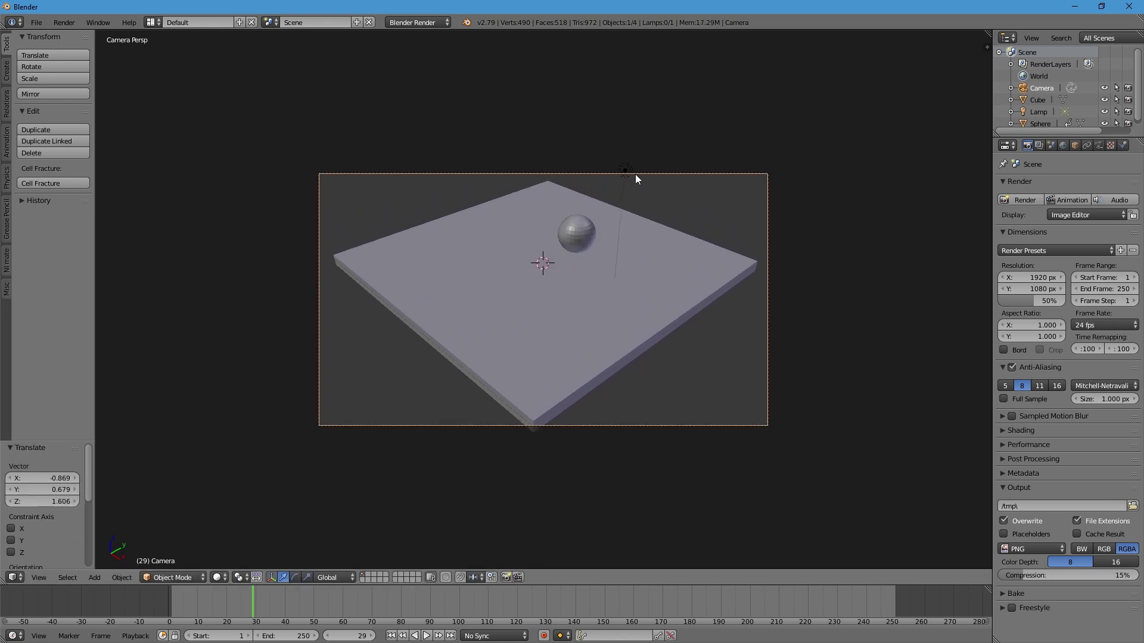
Move the camera about 3.26 along its local Z axis to fit the whole slab in the frame.
{"action": "key", "text": "g"}
{"action": "key", "text": "z"}
{"action": "key", "text": "z"}
{"action": "left_click", "coordinate": [635, 217]}
{"action": "scroll", "coordinate": [620, 233], "scroll_direction": "up", "scroll_amount": 3}
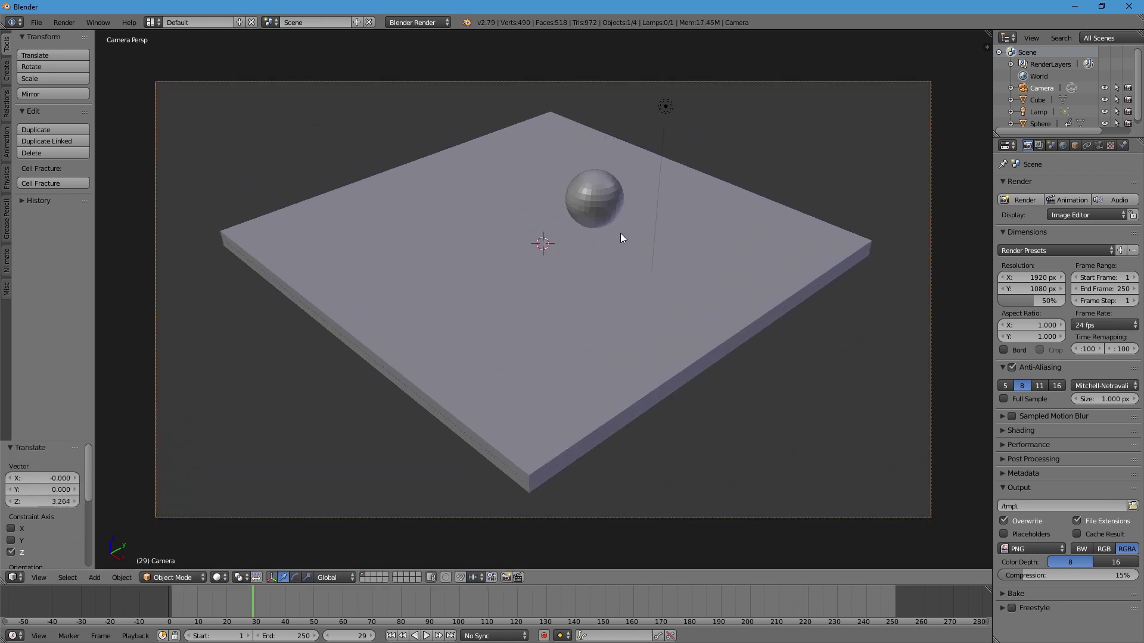
Leave the camera view, go to frame 11, and add a cube at the centre of the slab.
{"action": "key", "text": "KP_0"}
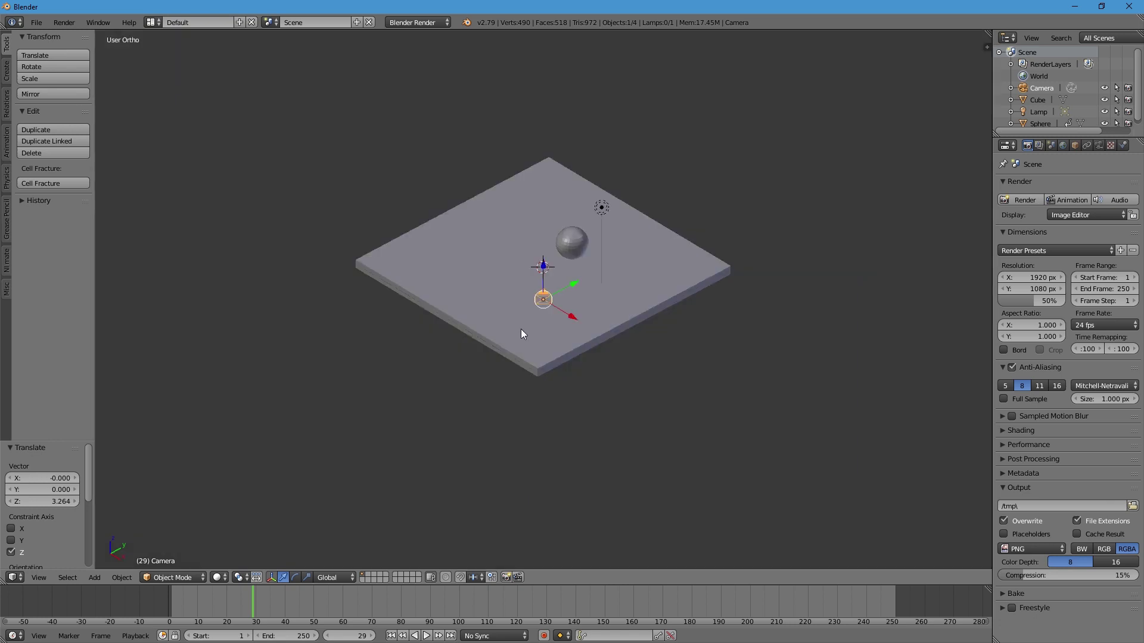
{"action": "key", "text": "KP_5"}
{"action": "middle_click_drag", "start_coordinate": [505, 284], "coordinate": [516, 270]}
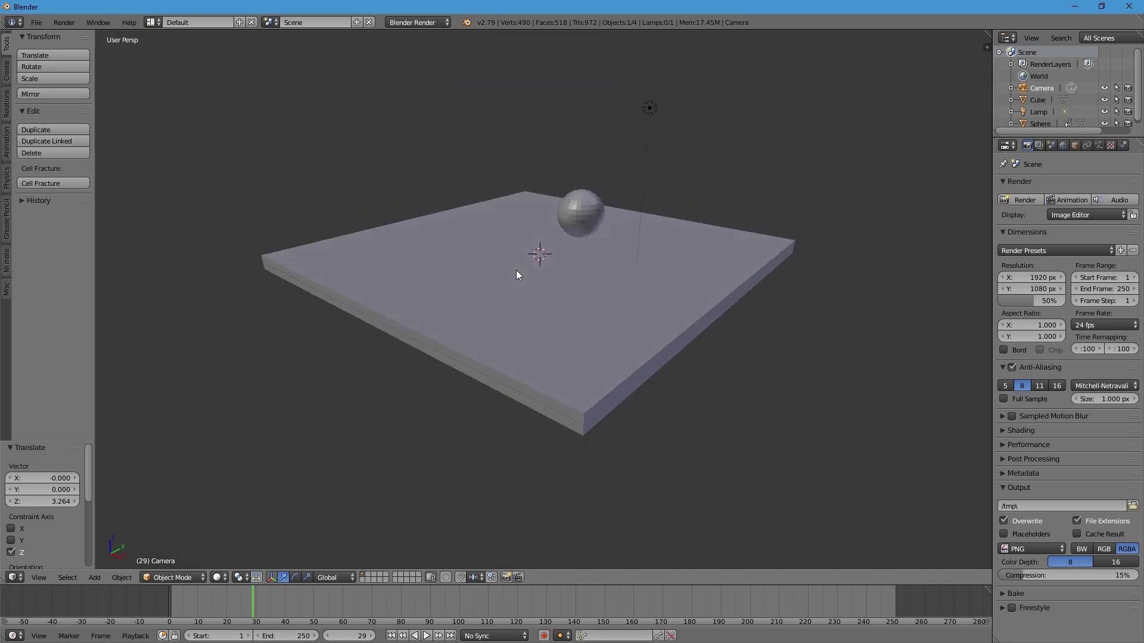
{"action": "left_click_drag", "start_coordinate": [236, 610], "coordinate": [200, 602]}
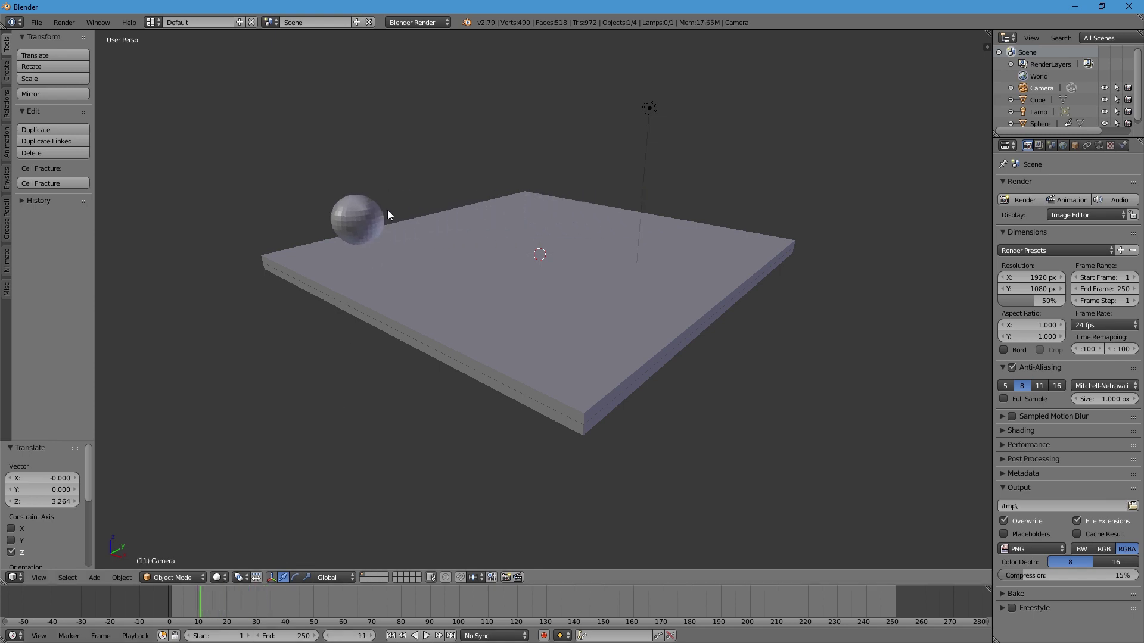
{"action": "right_click", "coordinate": [368, 211]}
{"action": "right_click", "coordinate": [611, 324]}
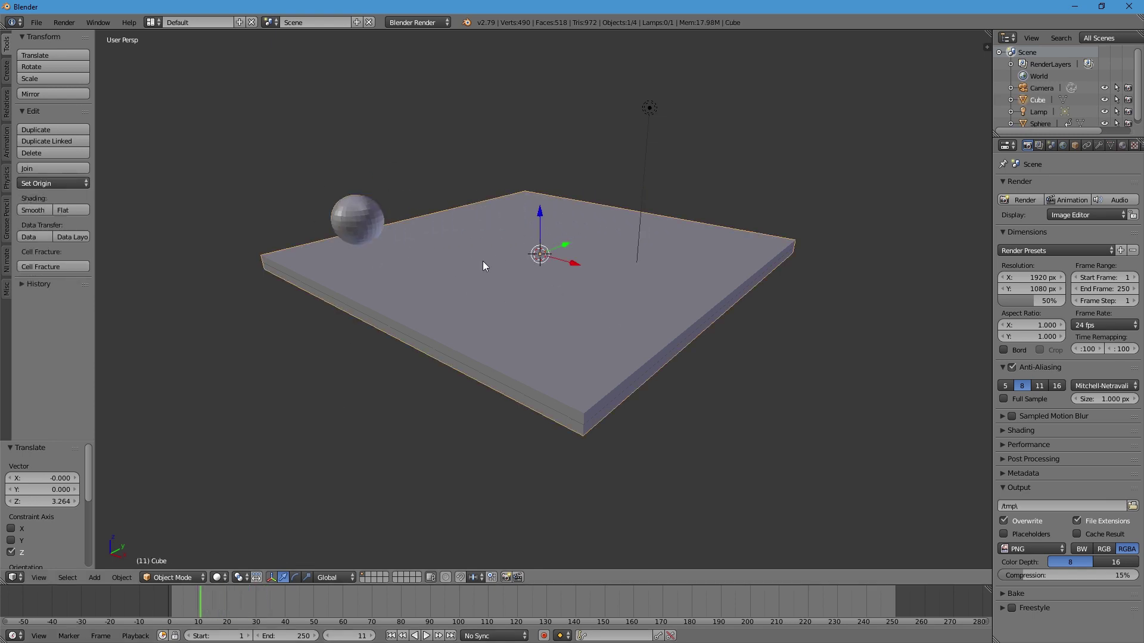
{"action": "key", "text": "shift+a"}
{"action": "mouse_move", "coordinate": [576, 233]}
{"action": "left_click", "coordinate": [630, 241]}
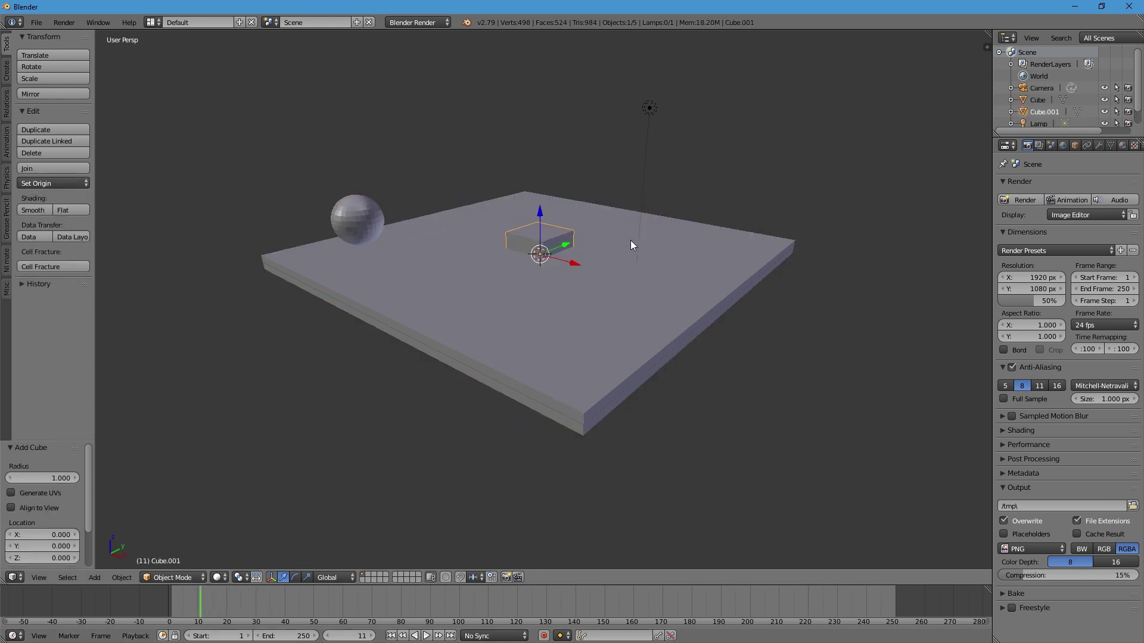
Scale the new cube by 8 and display it as wireframe in front orthographic view.
{"action": "type", "text": "s8"}
{"action": "key", "text": "Return"}
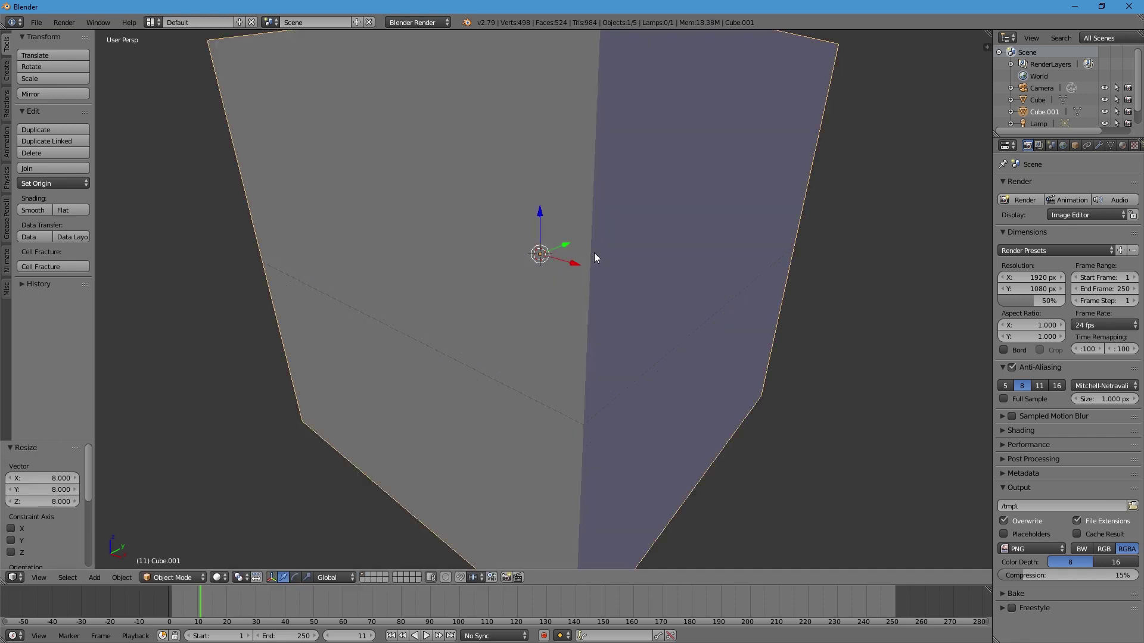
{"action": "key", "text": "KP_1"}
{"action": "key", "text": "KP_5"}
{"action": "key", "text": "z"}
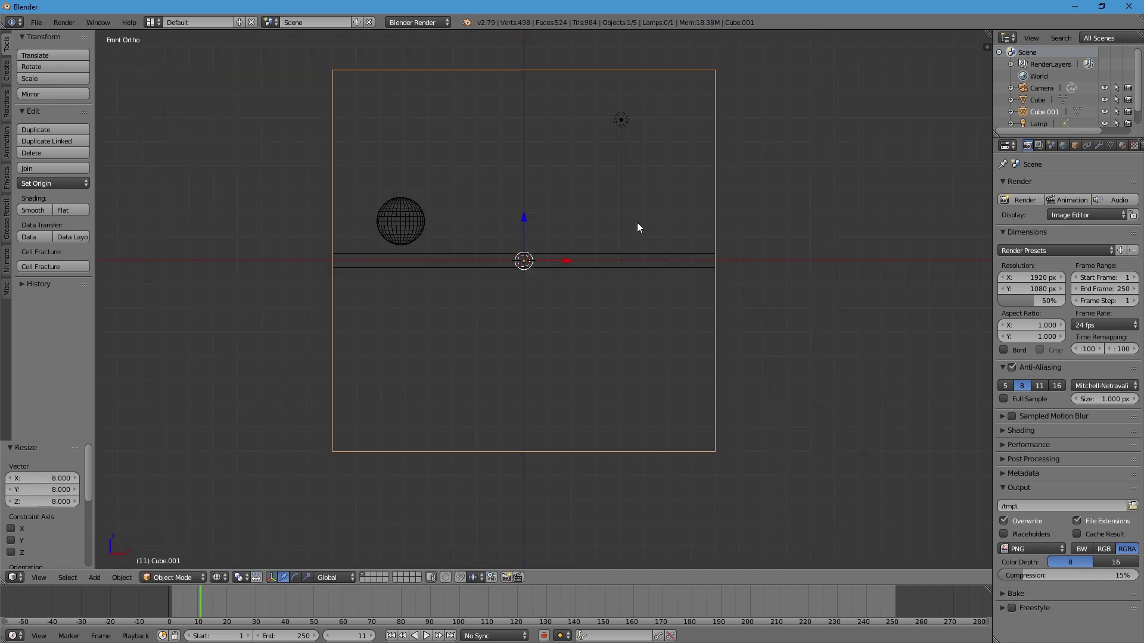
Flatten the cube by a factor of about 0.162 along Z, and move it up about 0.898 along Z.
{"action": "key", "text": "s"}
{"action": "key", "text": "z"}
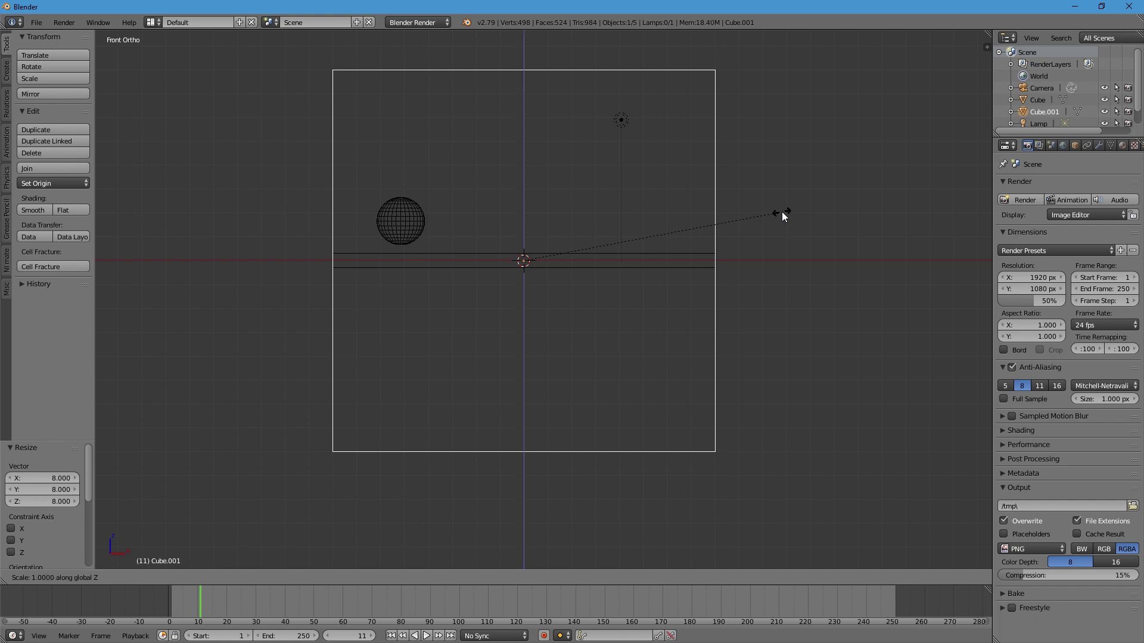
{"action": "left_click", "coordinate": [536, 236]}
{"action": "key", "text": "g"}
{"action": "key", "text": "z"}
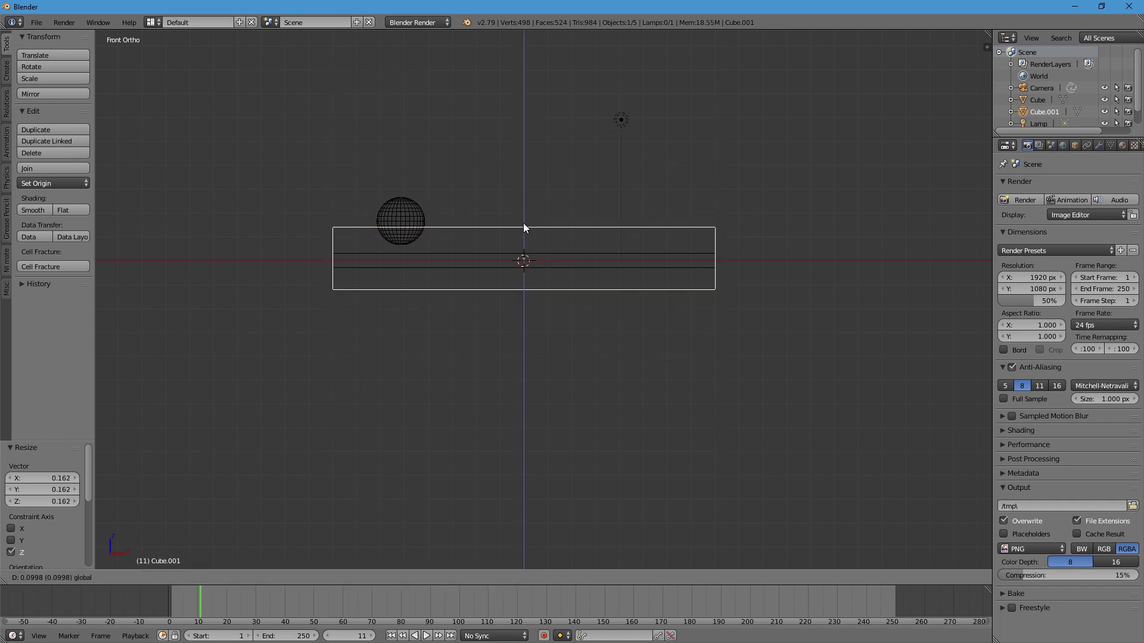
{"action": "left_click", "coordinate": [516, 209]}
{"action": "scroll", "coordinate": [512, 205], "scroll_direction": "up", "scroll_amount": 4}
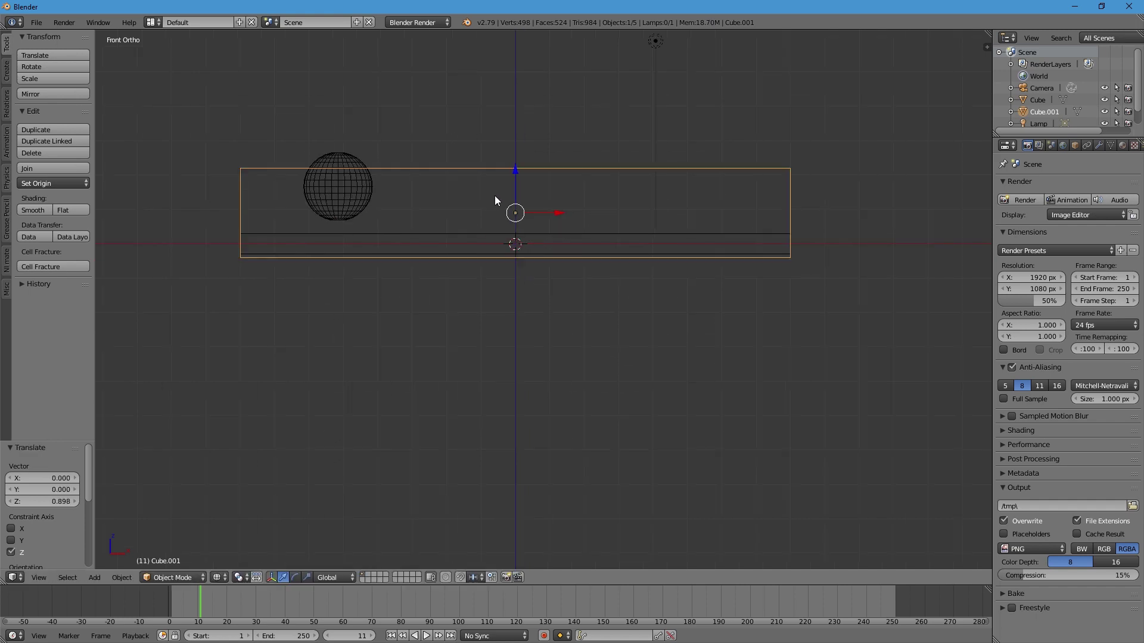
Edit the flattened cube's mesh and select only its four top vertices.
{"action": "middle_click_drag", "start_coordinate": [589, 209], "coordinate": [673, 293], "text": "shift"}
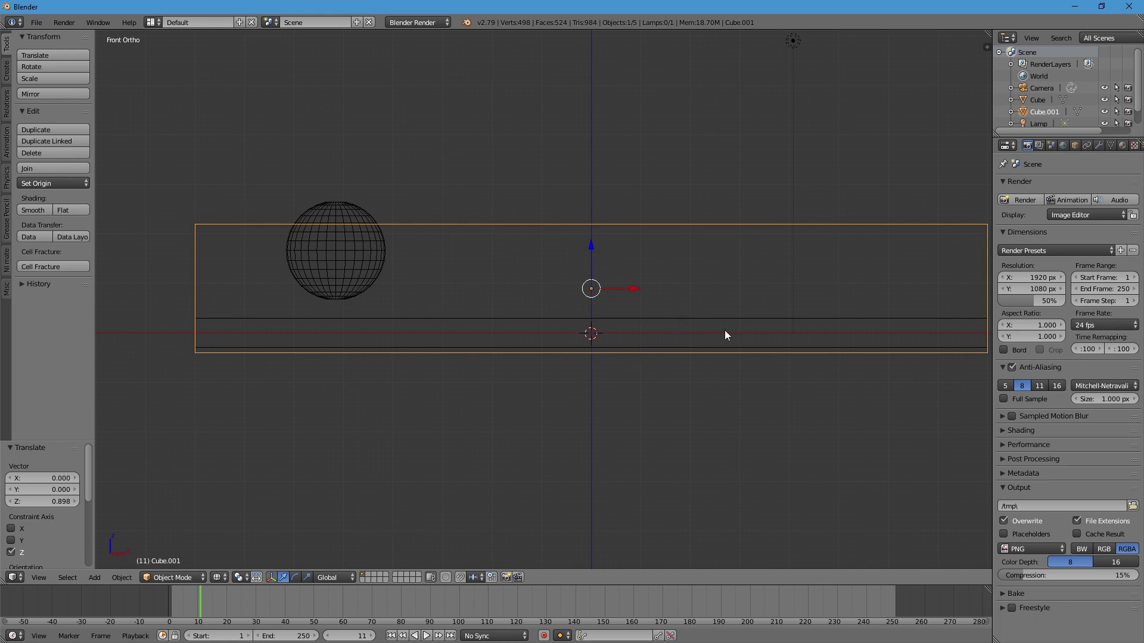
{"action": "key", "text": "Tab"}
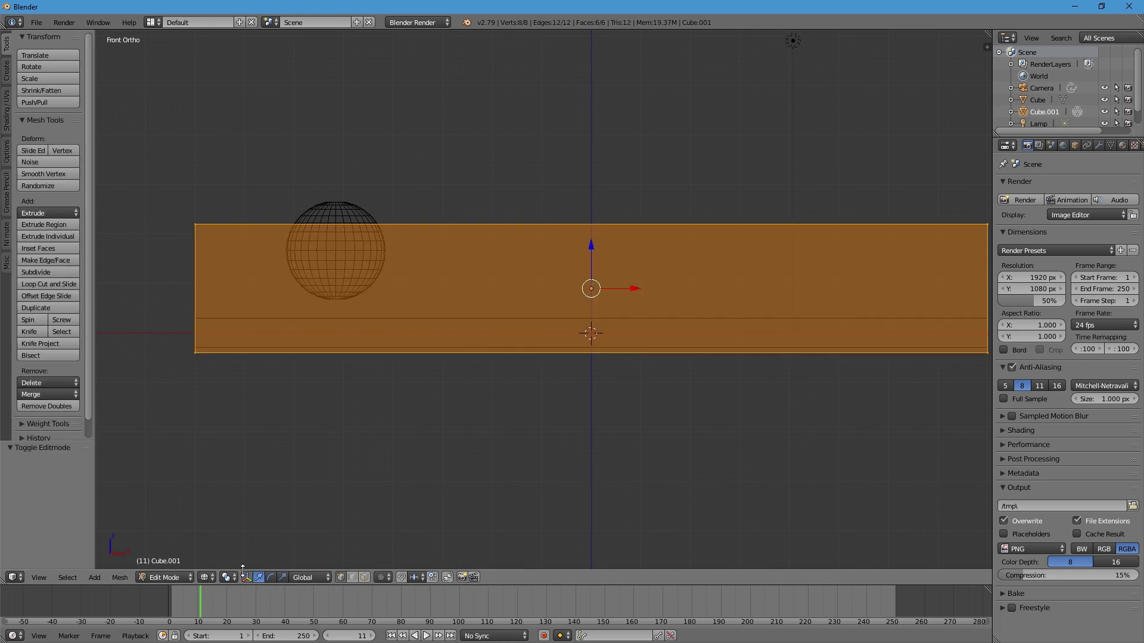
{"action": "key", "text": "a"}
{"action": "key", "text": "b"}
{"action": "key", "text": "Escape"}
{"action": "left_click", "coordinate": [433, 95]}
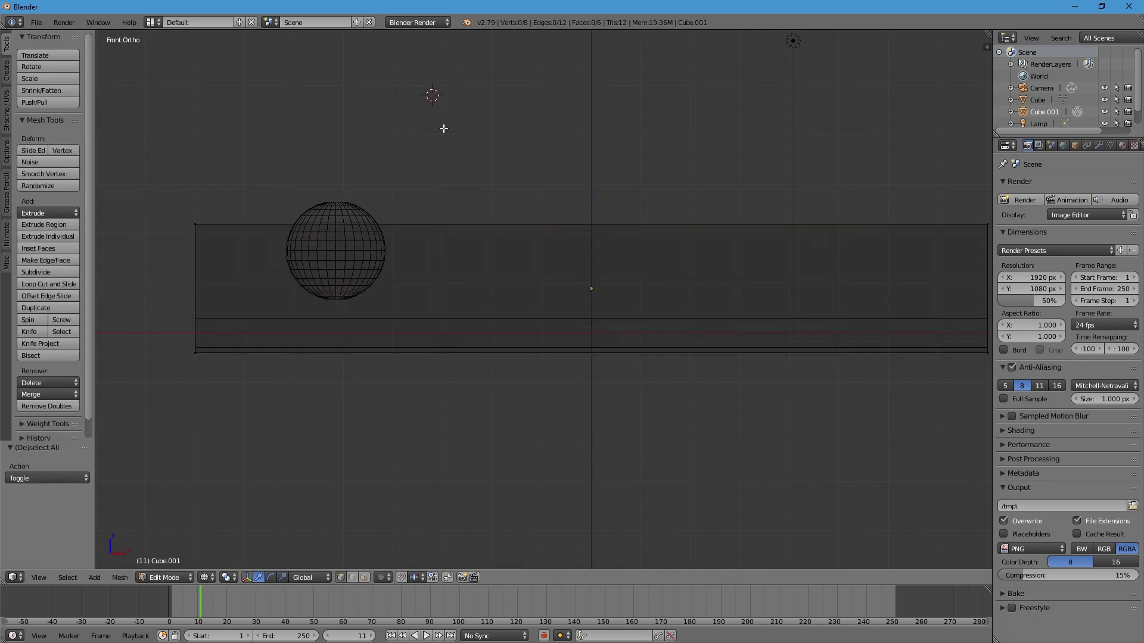
{"action": "scroll", "coordinate": [444, 129], "scroll_direction": "down", "scroll_amount": 4}
{"action": "scroll", "coordinate": [560, 186], "scroll_direction": "up", "scroll_amount": 4}
{"action": "mouse_move", "coordinate": [738, 206]}
{"action": "middle_mouse_down", "text": "shift"}
{"action": "mouse_move", "coordinate": [655, 226]}
{"action": "mouse_move", "coordinate": [741, 225]}
{"action": "middle_mouse_up", "text": "shift"}
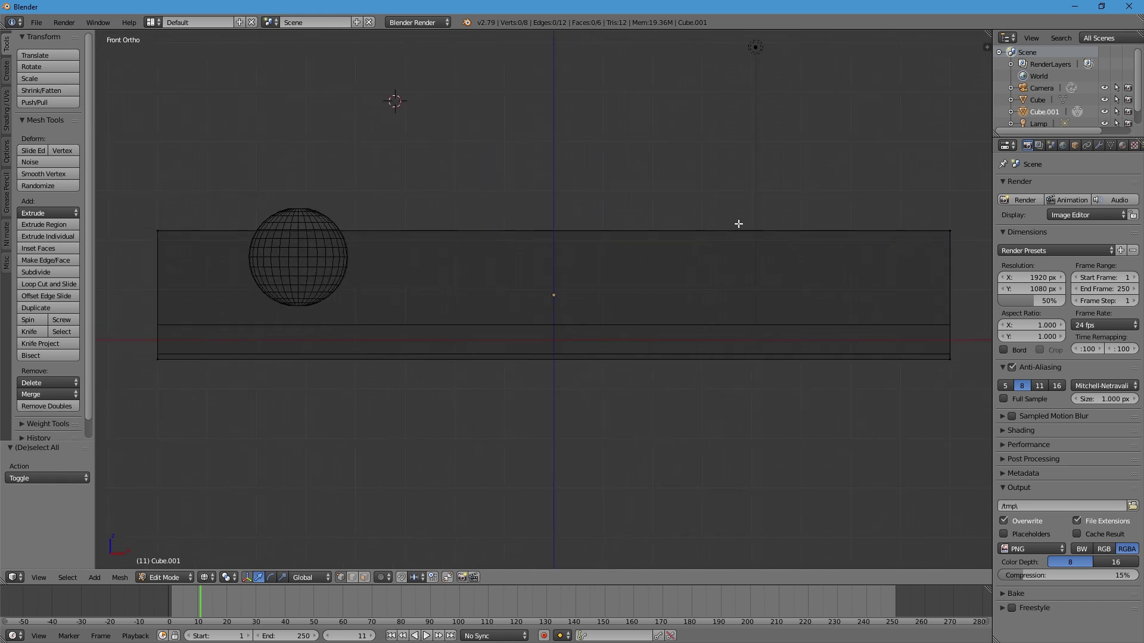
{"action": "key", "text": "b"}
{"action": "left_click_drag", "start_coordinate": [485, 198], "coordinate": [996, 235]}
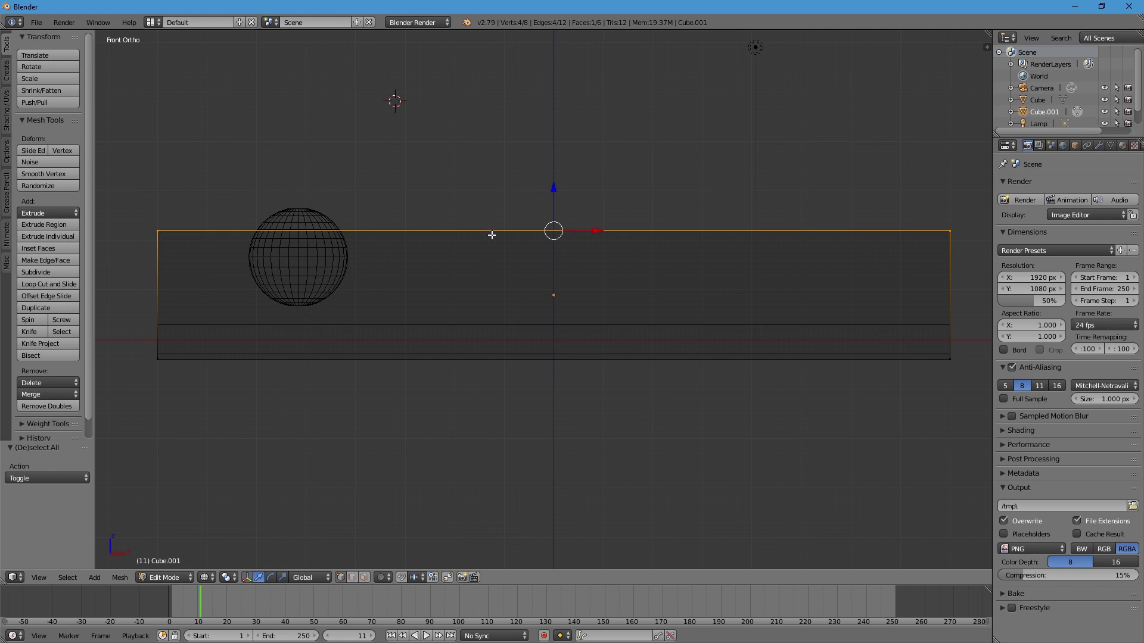
Raise the cube's top face along Z above the top of the sphere, and return to Object Mode with solid shading.
{"action": "key", "text": "z"}
{"action": "key", "text": "z"}
{"action": "mouse_move", "coordinate": [556, 195]}
{"action": "left_mouse_down"}
{"action": "mouse_move", "coordinate": [548, 167]}
{"action": "mouse_move", "coordinate": [552, 217]}
{"action": "mouse_move", "coordinate": [553, 173]}
{"action": "left_mouse_up"}
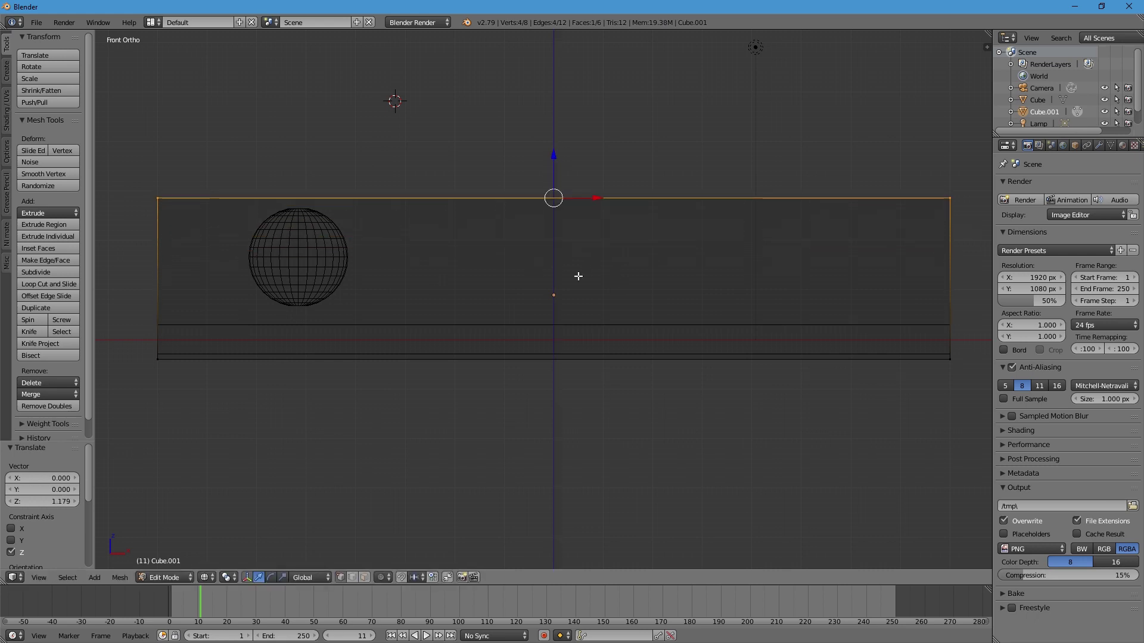
{"action": "key", "text": "Tab"}
{"action": "key", "text": "z"}
{"action": "scroll", "coordinate": [734, 244], "scroll_direction": "down", "scroll_amount": 2}
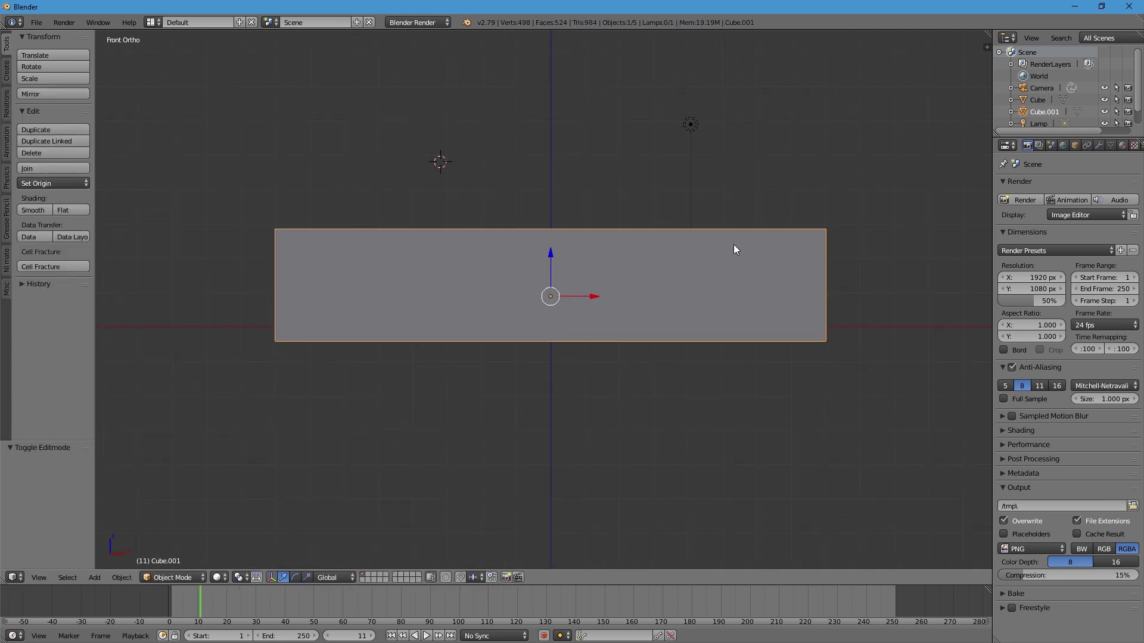
Move the enclosing cube to layer 11, check that layer, and return to layer 1.
{"action": "middle_click_drag", "start_coordinate": [734, 250], "coordinate": [658, 269]}
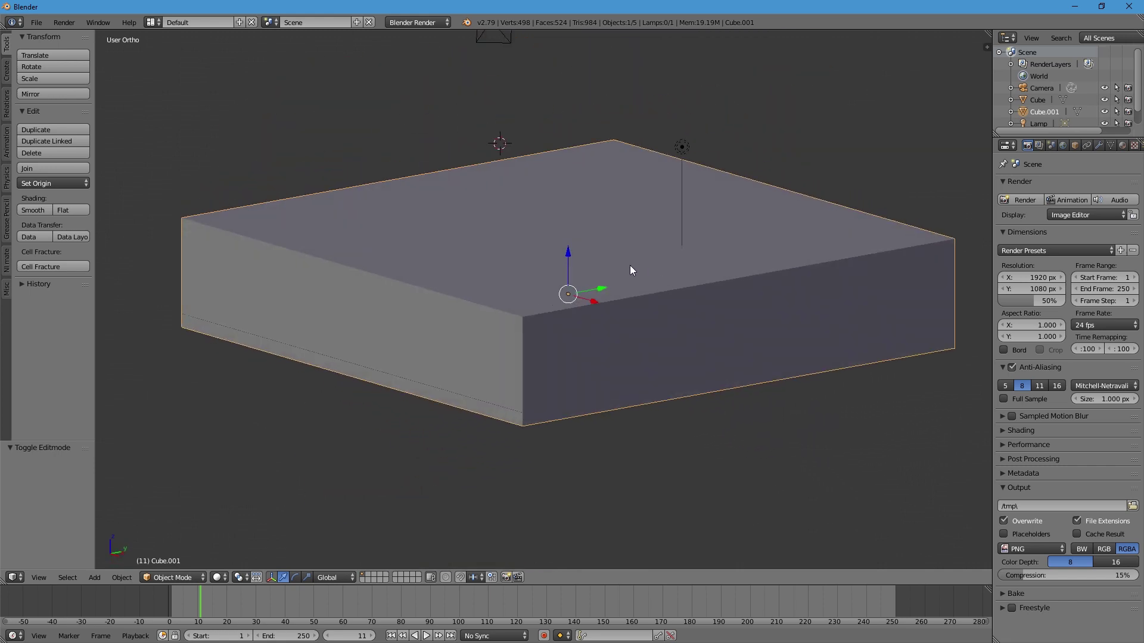
{"action": "key", "text": "m"}
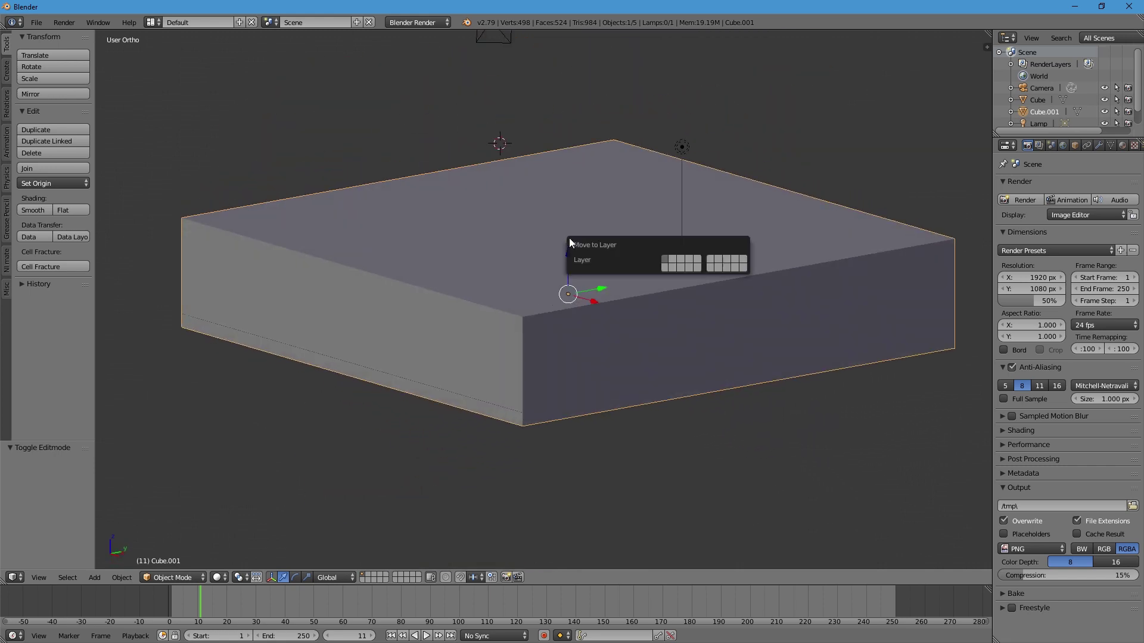
{"action": "left_click", "coordinate": [666, 269]}
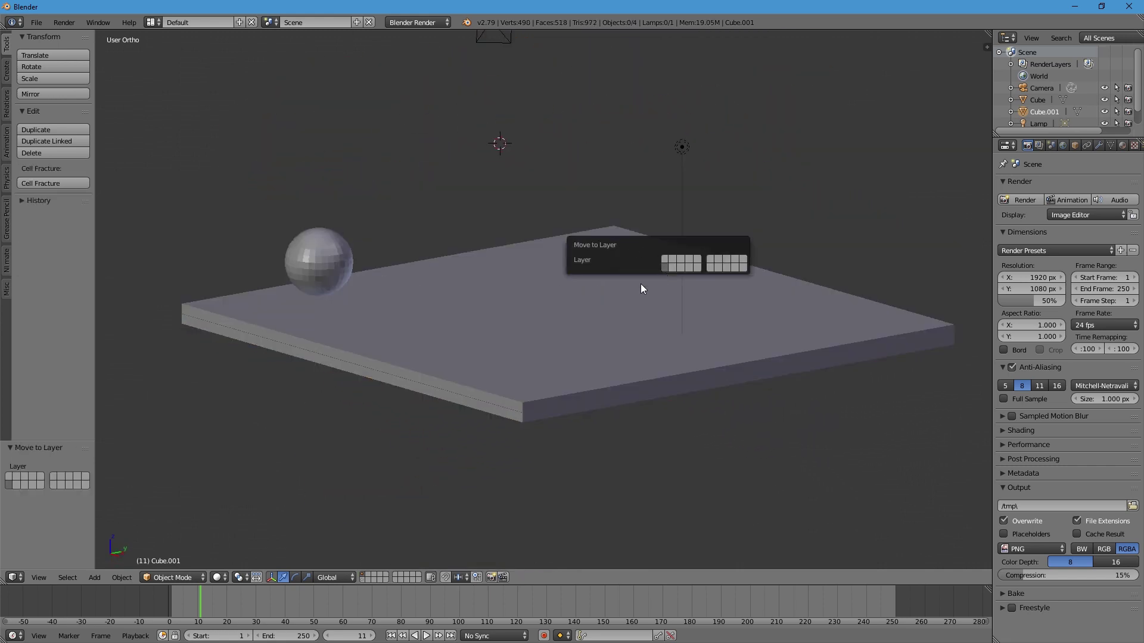
{"action": "left_click", "coordinate": [362, 580]}
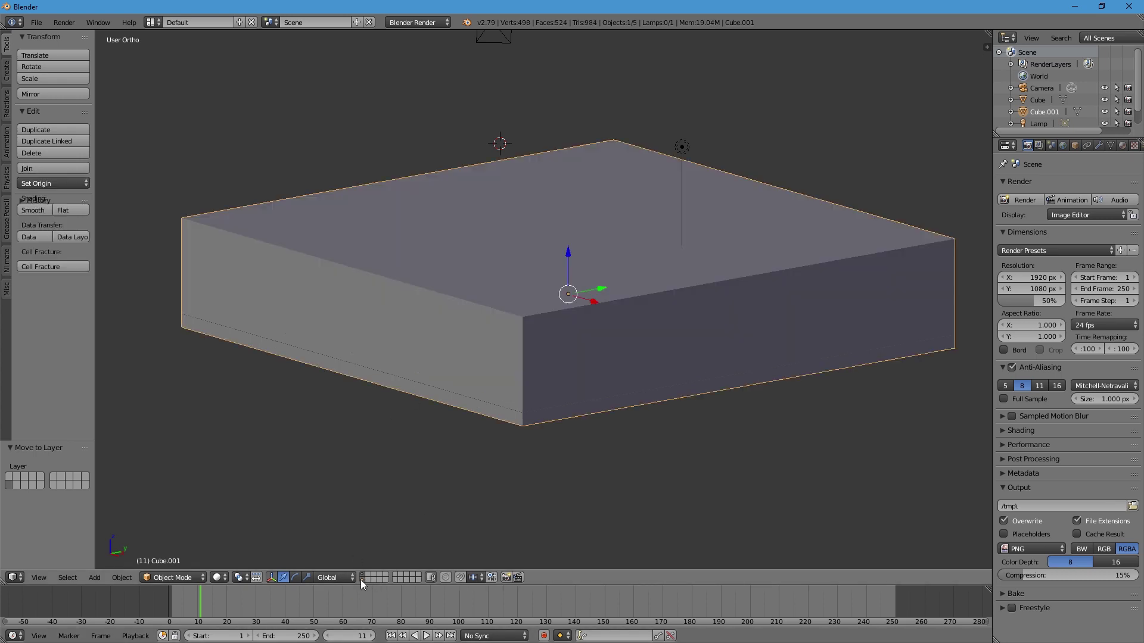
{"action": "left_click", "coordinate": [365, 575]}
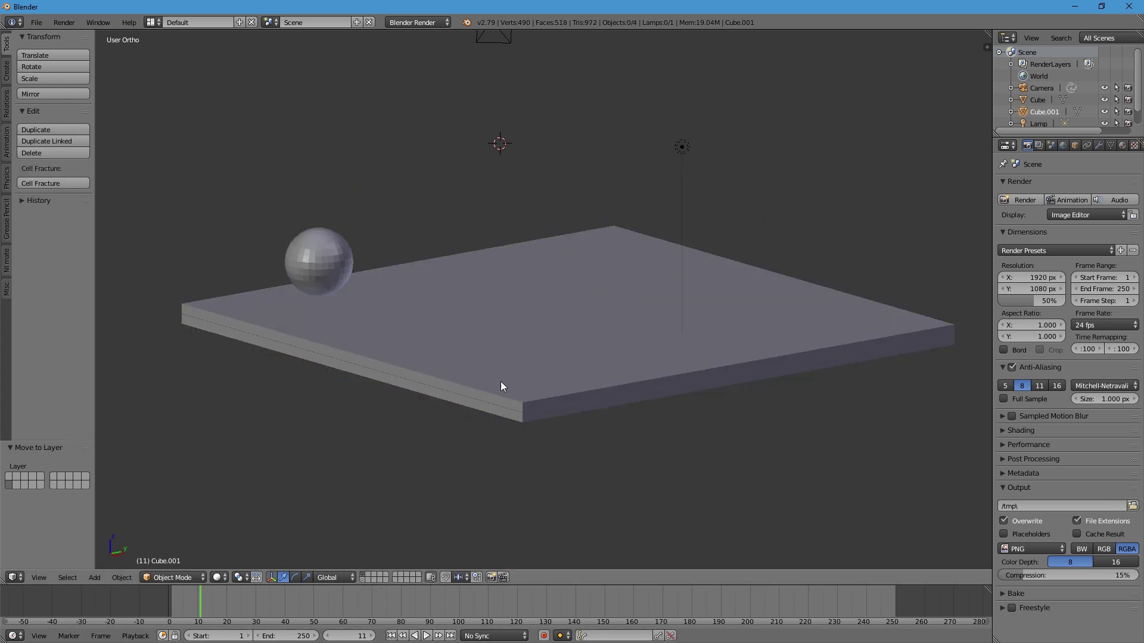
Enable Fluid physics on the sphere and set its fluid type to Inflow.
{"action": "scroll", "coordinate": [576, 225], "scroll_direction": "up", "scroll_amount": 1}
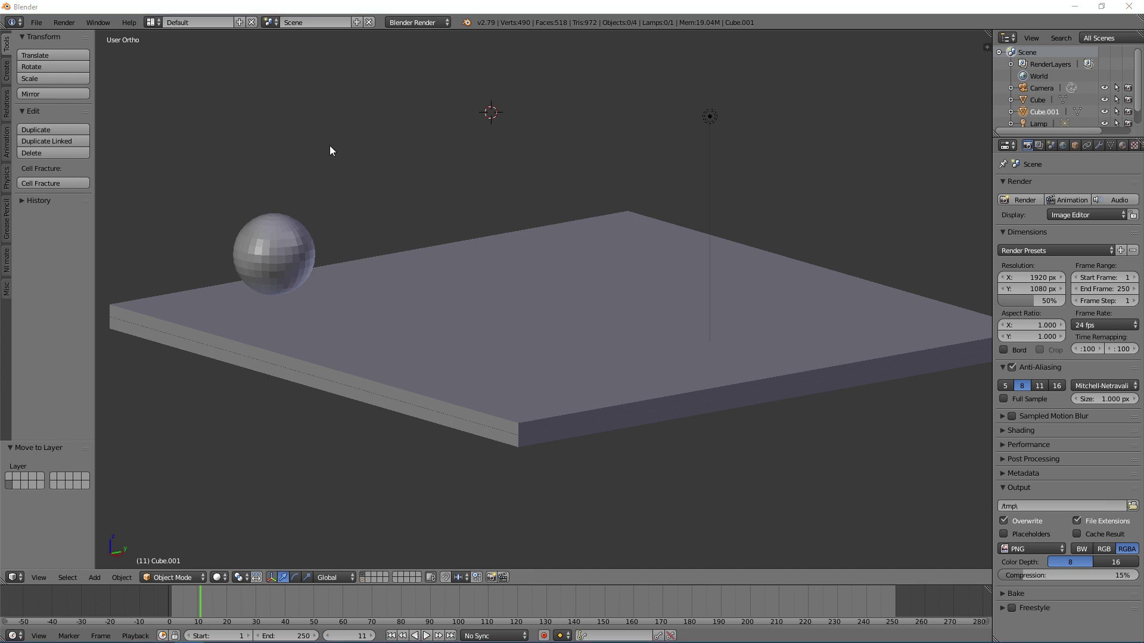
{"action": "right_click", "coordinate": [292, 256]}
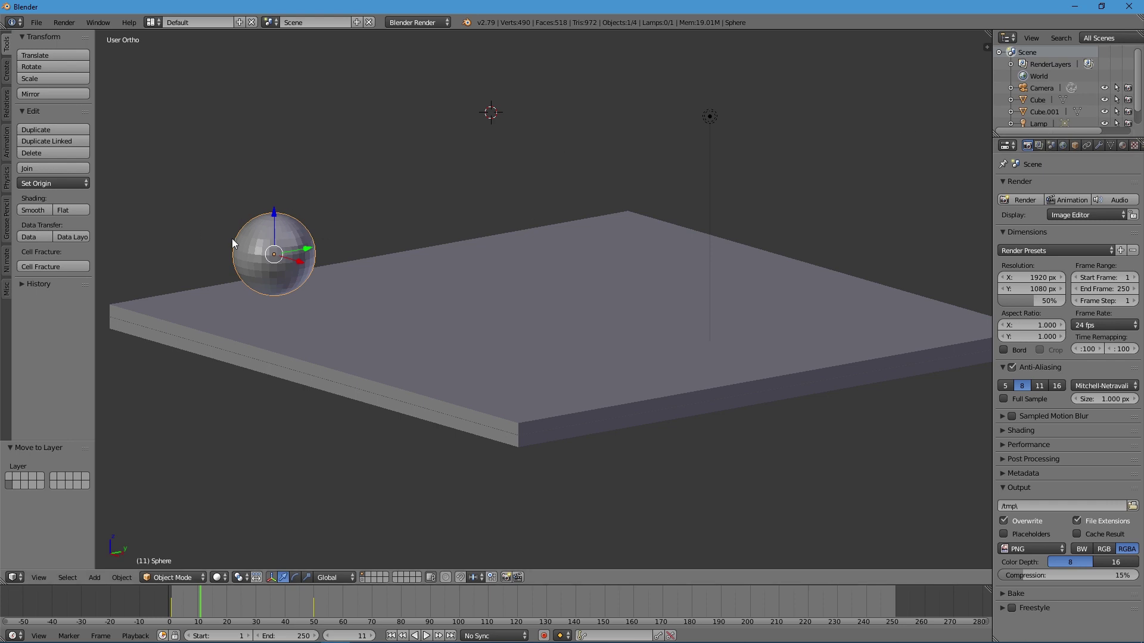
{"action": "scroll", "coordinate": [1099, 145], "scroll_direction": "down", "scroll_amount": 3}
{"action": "left_click", "coordinate": [1112, 145]}
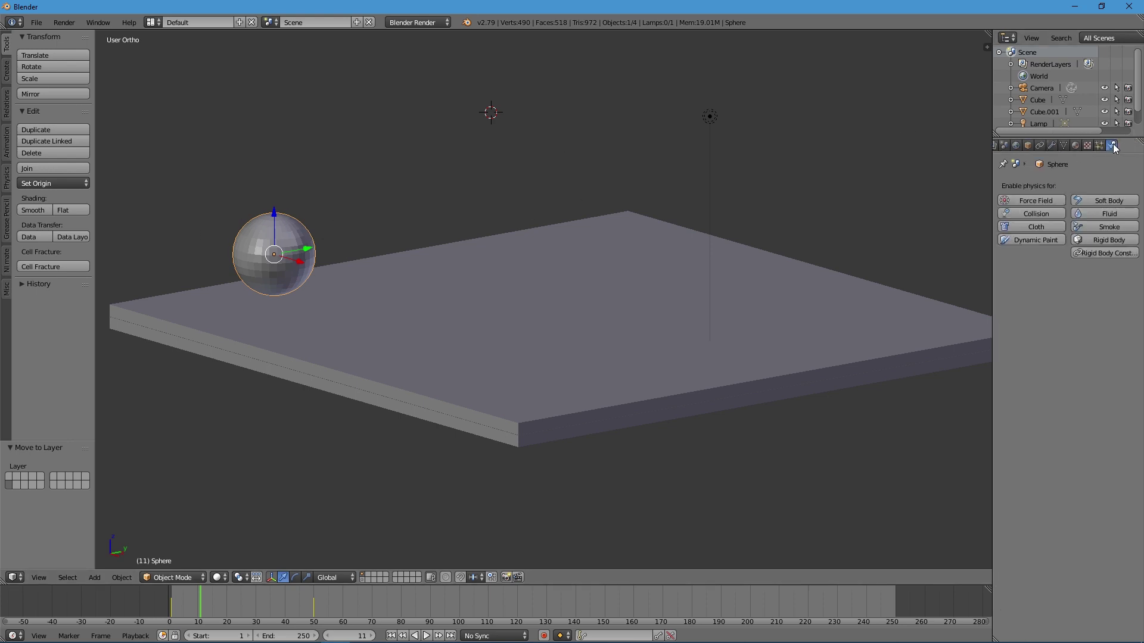
{"action": "left_click", "coordinate": [1102, 214]}
{"action": "left_click", "coordinate": [1087, 289]}
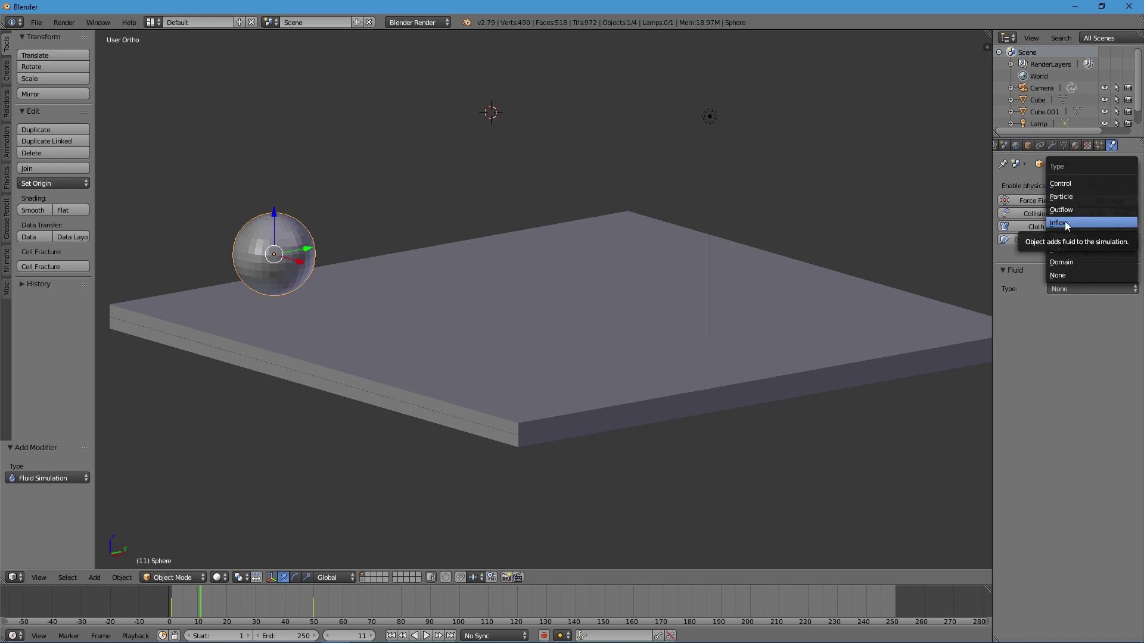
{"action": "left_click", "coordinate": [1066, 223]}
Try the Fluid type on the sphere and switch it back to Inflow.
{"action": "left_click", "coordinate": [1086, 288]}
{"action": "left_click", "coordinate": [1063, 250]}
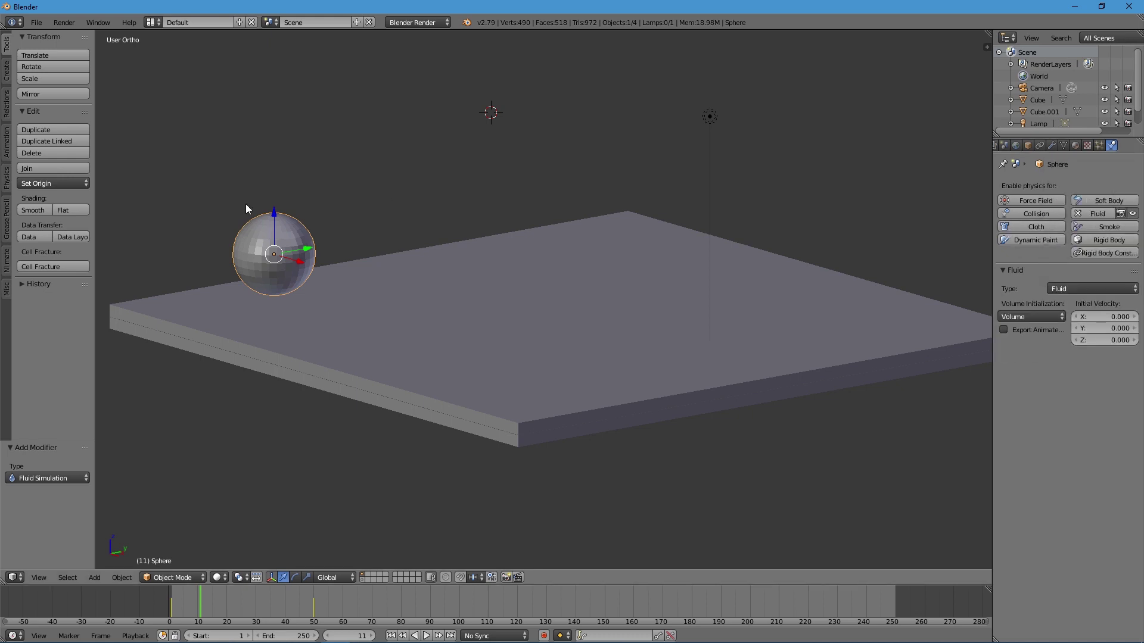
{"action": "left_click", "coordinate": [1078, 289]}
{"action": "left_click", "coordinate": [1074, 224]}
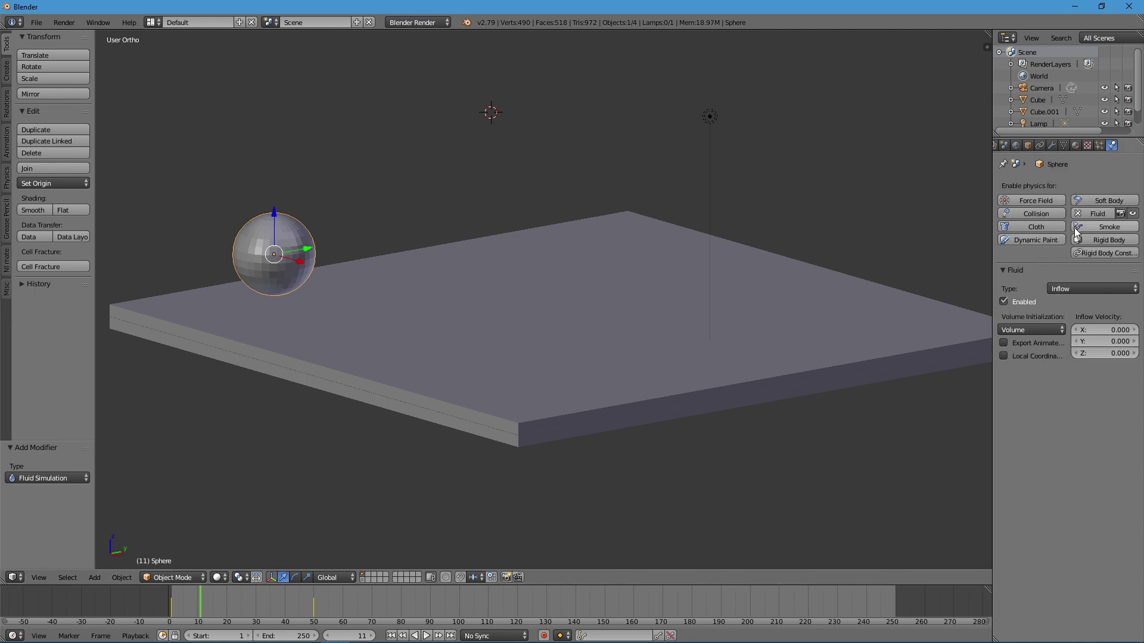
Set the sphere's inflow volume initialization to Both.
{"action": "left_click", "coordinate": [1024, 332]}
{"action": "left_click", "coordinate": [1012, 289]}
Select the slab and rename it as floor.
{"action": "right_click", "coordinate": [529, 295]}
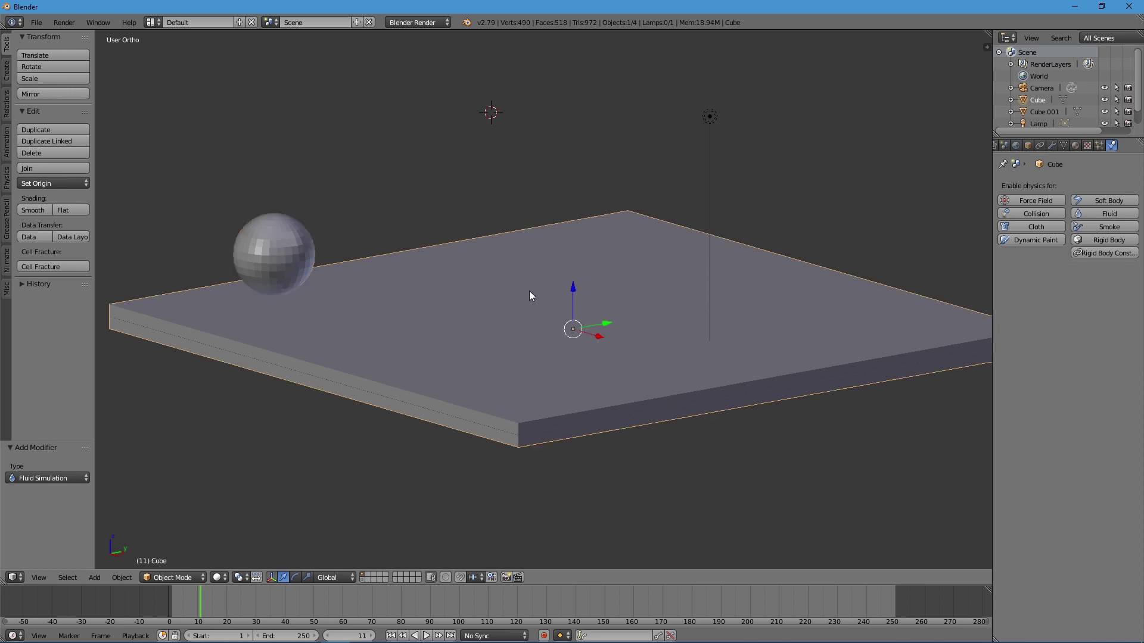
{"action": "double_click", "coordinate": [1037, 100]}
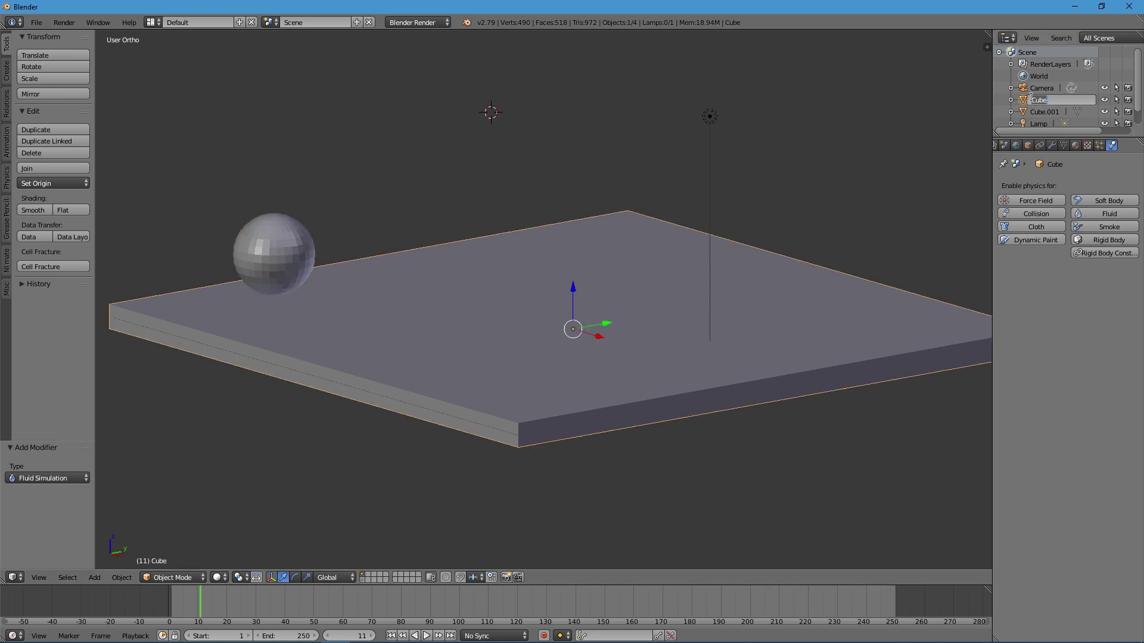
{"action": "type", "text": "floor"}
{"action": "key", "text": "Return"}
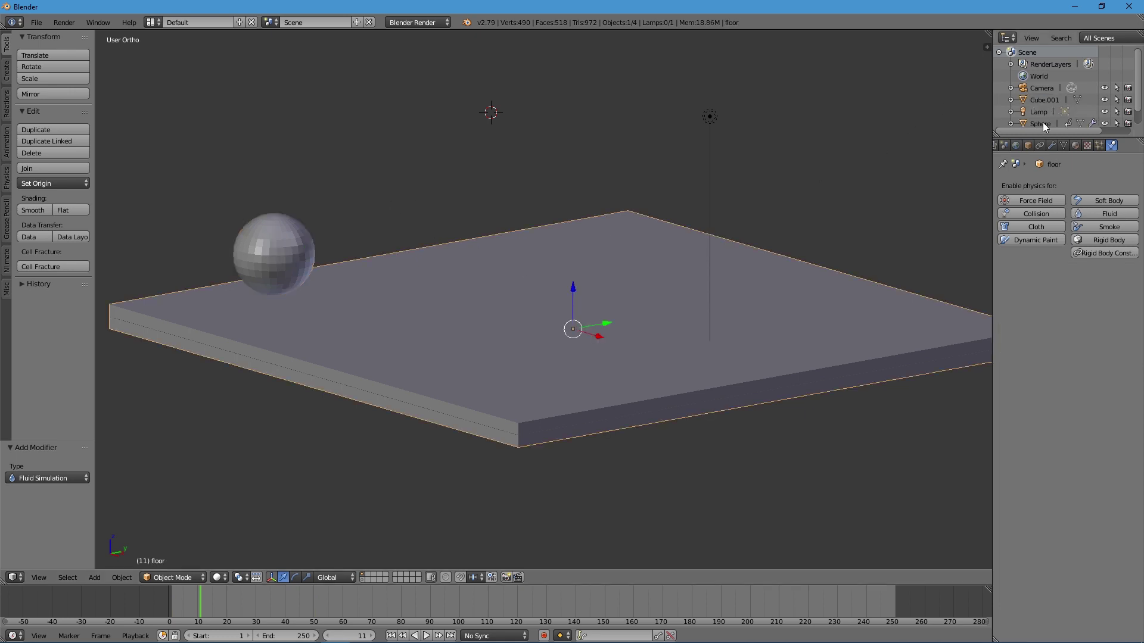
Rename the sphere object as emitter.
{"action": "left_click", "coordinate": [1043, 123]}
{"action": "double_click", "coordinate": [1041, 122]}
{"action": "type", "text": "emitt"}
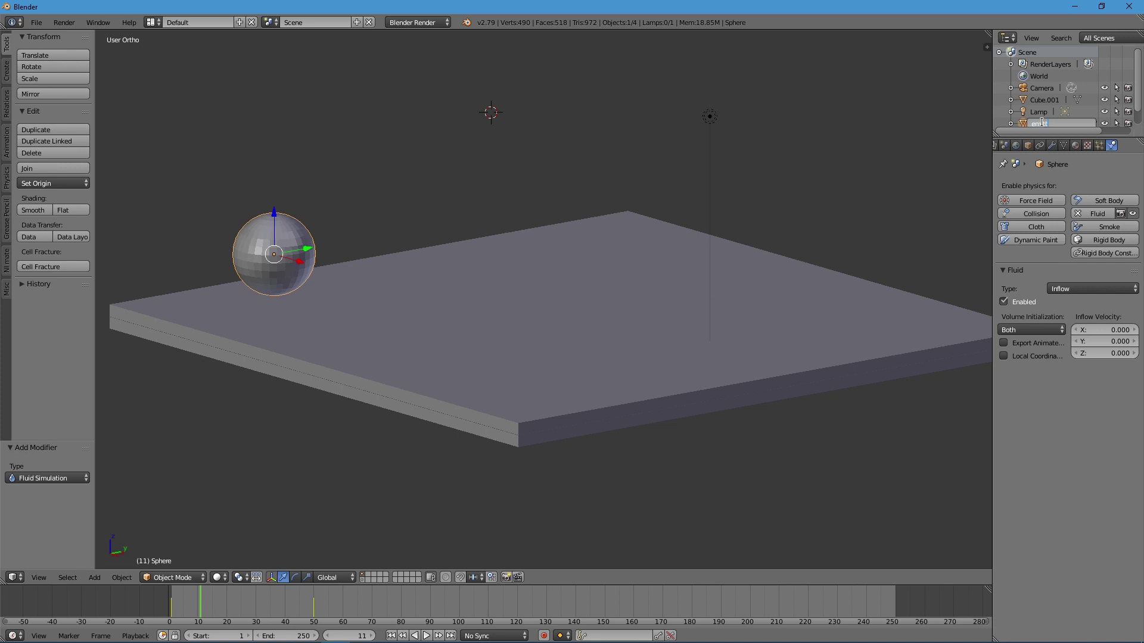
{"action": "type", "text": "er"}
{"action": "key", "text": "Return"}
Show layer 11 and rename the enclosing cube, Cube.001, as domain.
{"action": "left_click", "coordinate": [1037, 99]}
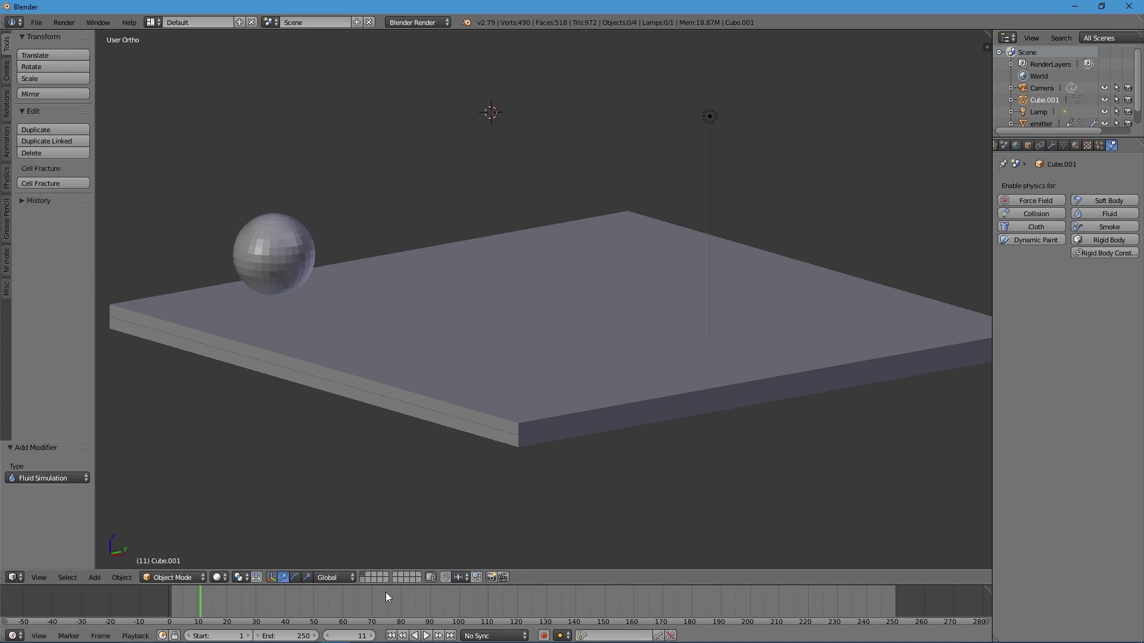
{"action": "key", "text": "KP_Divide"}
{"action": "double_click", "coordinate": [1040, 100]}
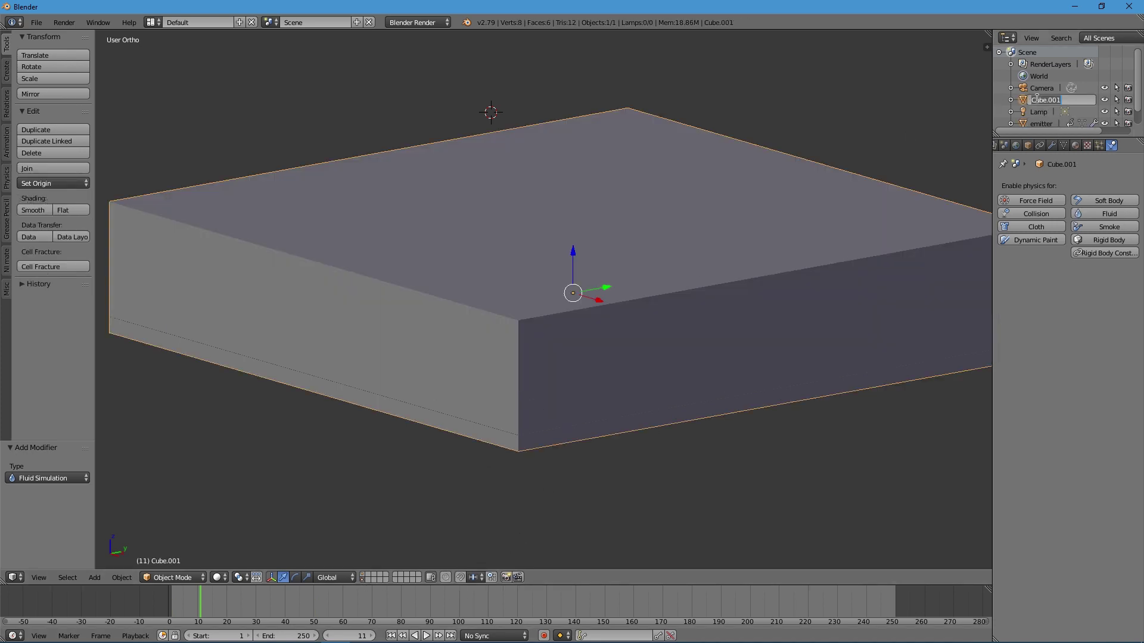
{"action": "type", "text": "domain"}
{"action": "key", "text": "Return"}
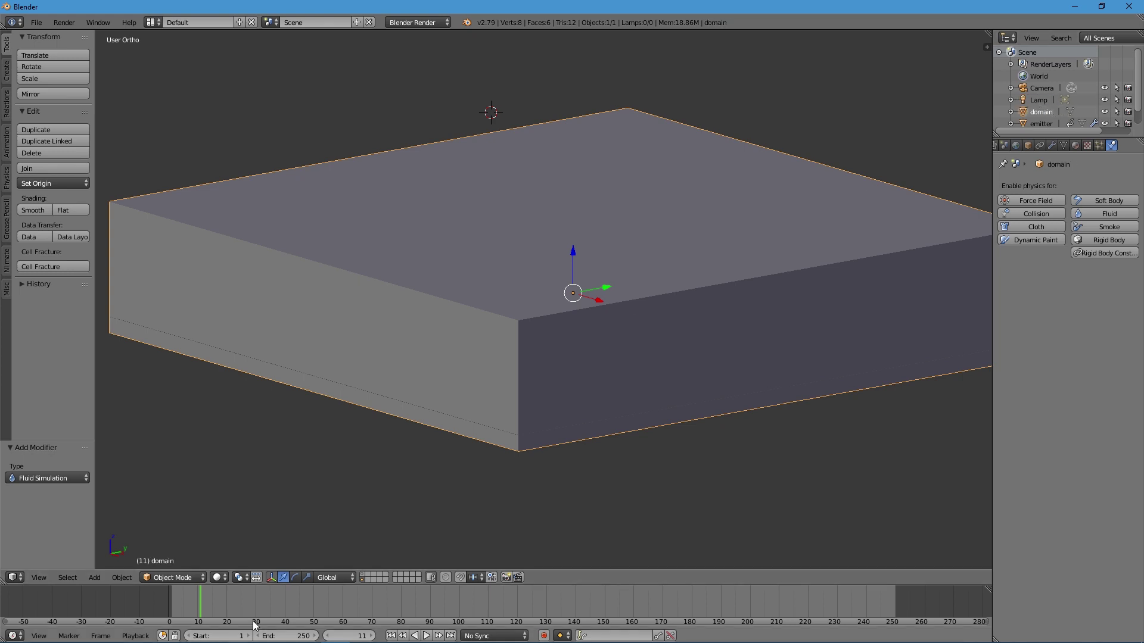
Return to layer 1, enable Fluid physics on the floor slab, and set its type to Obstacle.
{"action": "left_click", "coordinate": [360, 574]}
{"action": "right_click", "coordinate": [634, 266]}
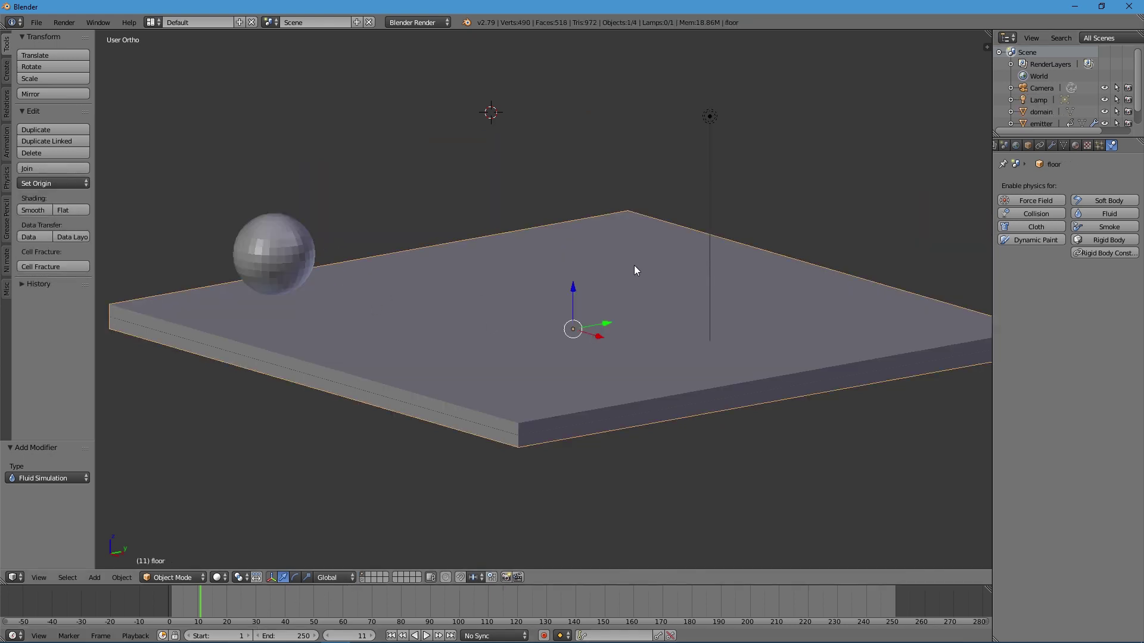
{"action": "left_click", "coordinate": [1085, 213]}
{"action": "left_click", "coordinate": [1070, 287]}
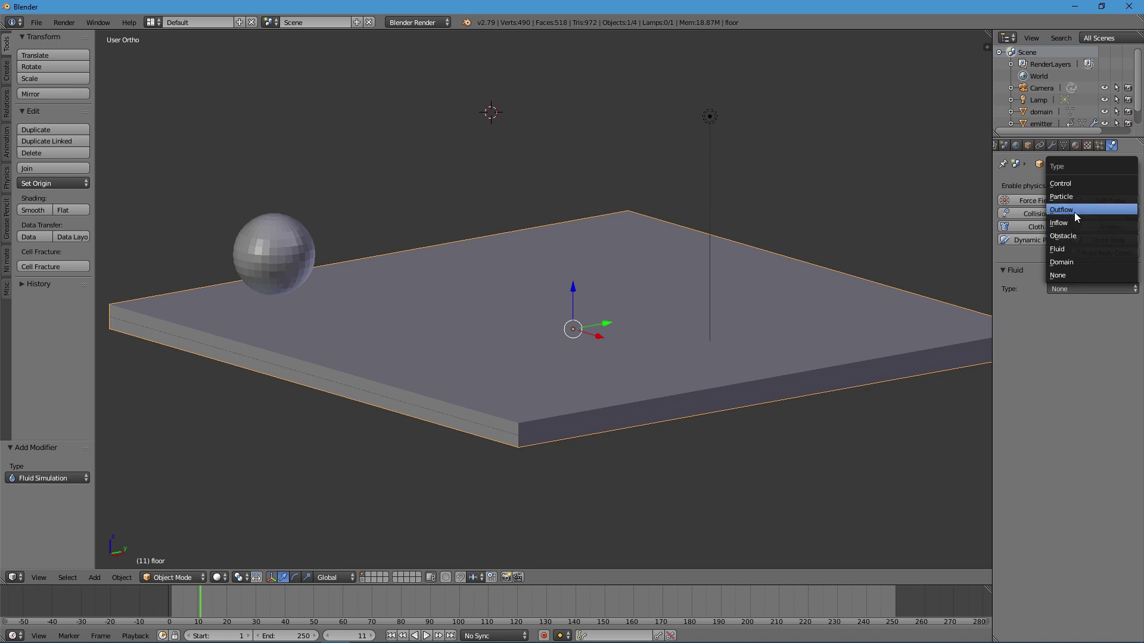
{"action": "left_click", "coordinate": [1072, 234]}
Set the floor obstacle's volume initialization to Shell and its partial slip amount to 0.057.
{"action": "left_click", "coordinate": [1034, 317]}
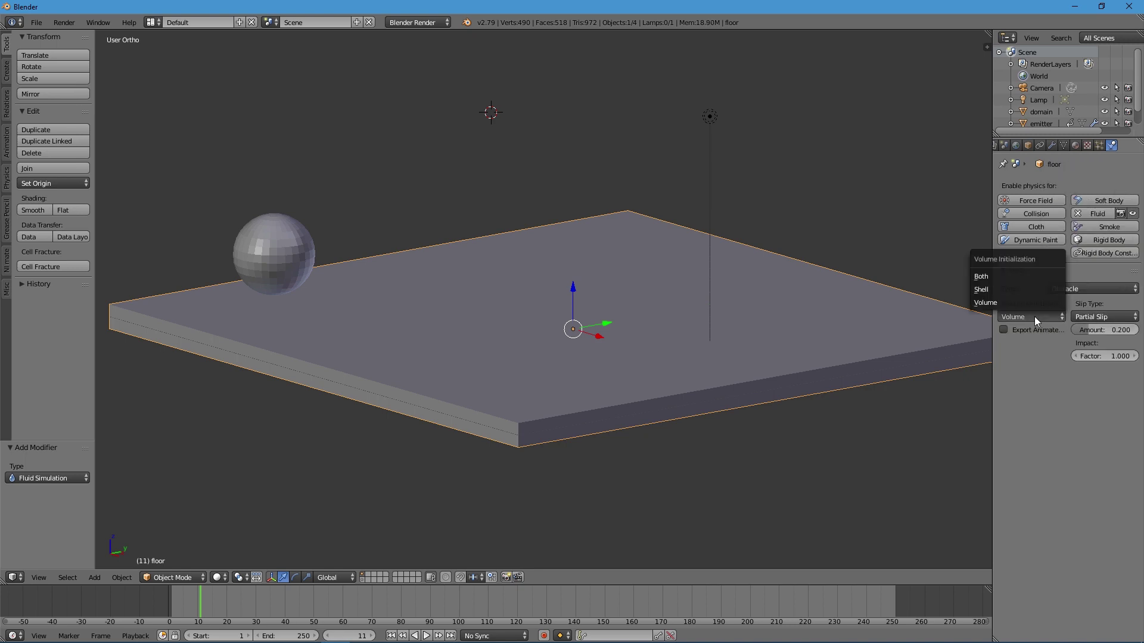
{"action": "left_click", "coordinate": [1010, 285]}
{"action": "mouse_move", "coordinate": [565, 406]}
{"action": "middle_mouse_down"}
{"action": "mouse_move", "coordinate": [567, 391]}
{"action": "mouse_move", "coordinate": [564, 407]}
{"action": "middle_mouse_up"}
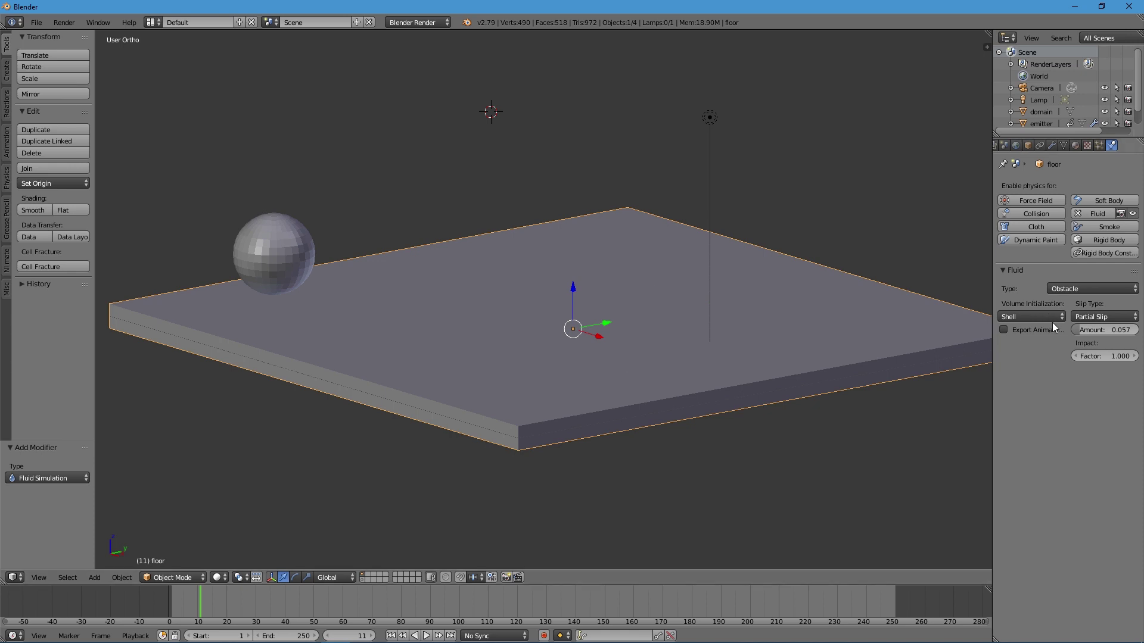
{"action": "middle_click_drag", "start_coordinate": [458, 353], "coordinate": [443, 382]}
Try the No Slip and Free Slip types on the floor obstacle and return it to Partial Slip.
{"action": "left_click", "coordinate": [1105, 316]}
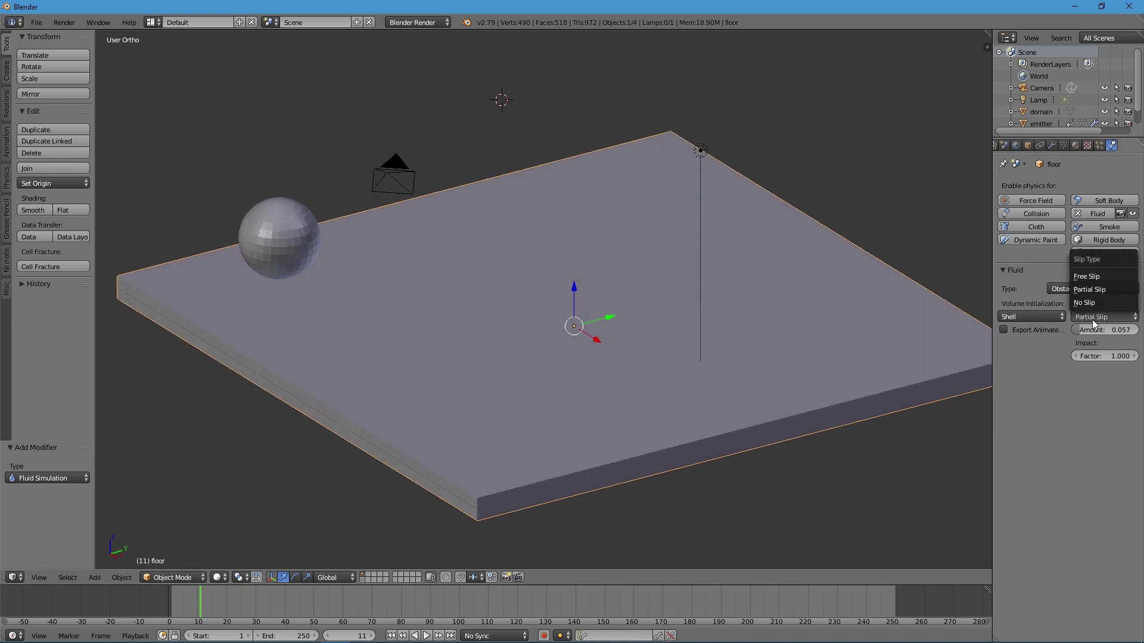
{"action": "left_click", "coordinate": [1102, 299]}
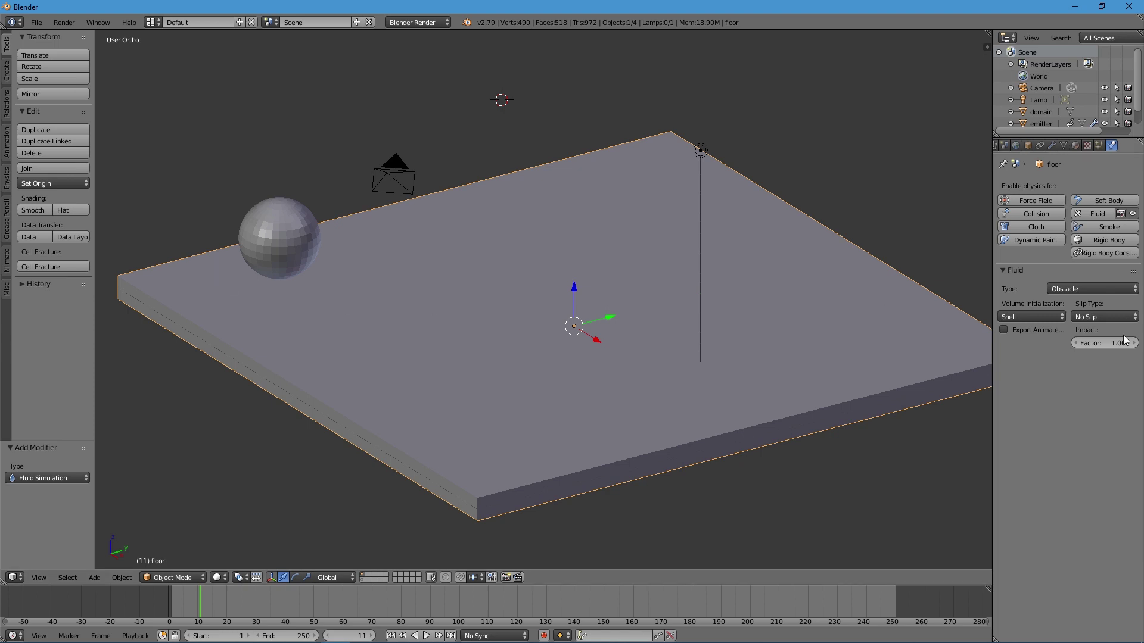
{"action": "left_click", "coordinate": [1103, 312]}
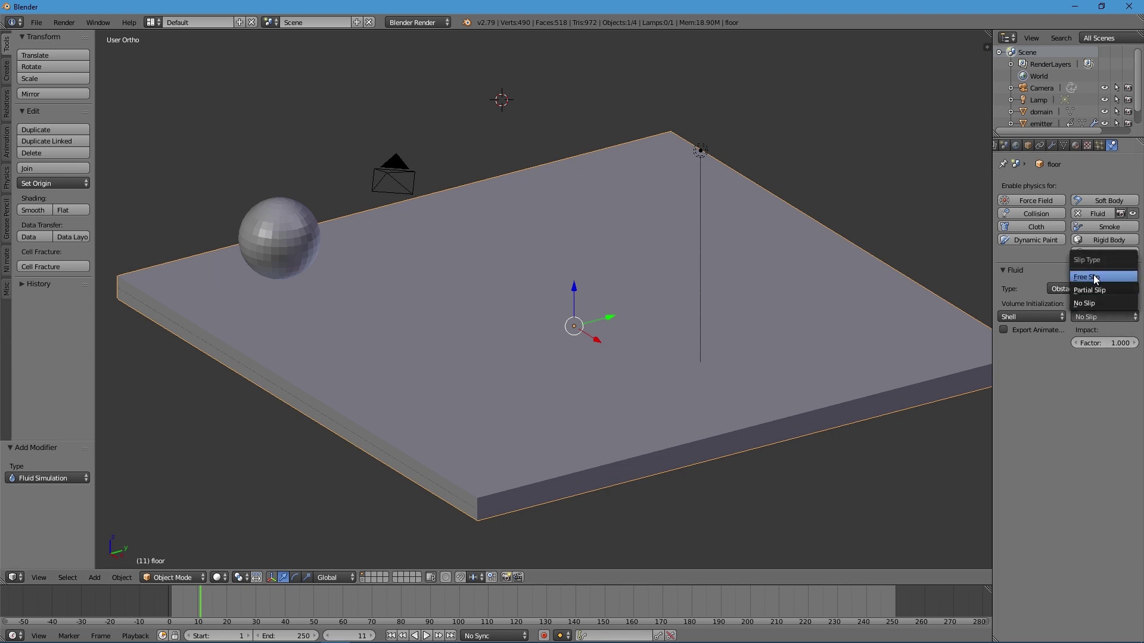
{"action": "left_click", "coordinate": [1095, 278]}
{"action": "left_click", "coordinate": [1099, 314]}
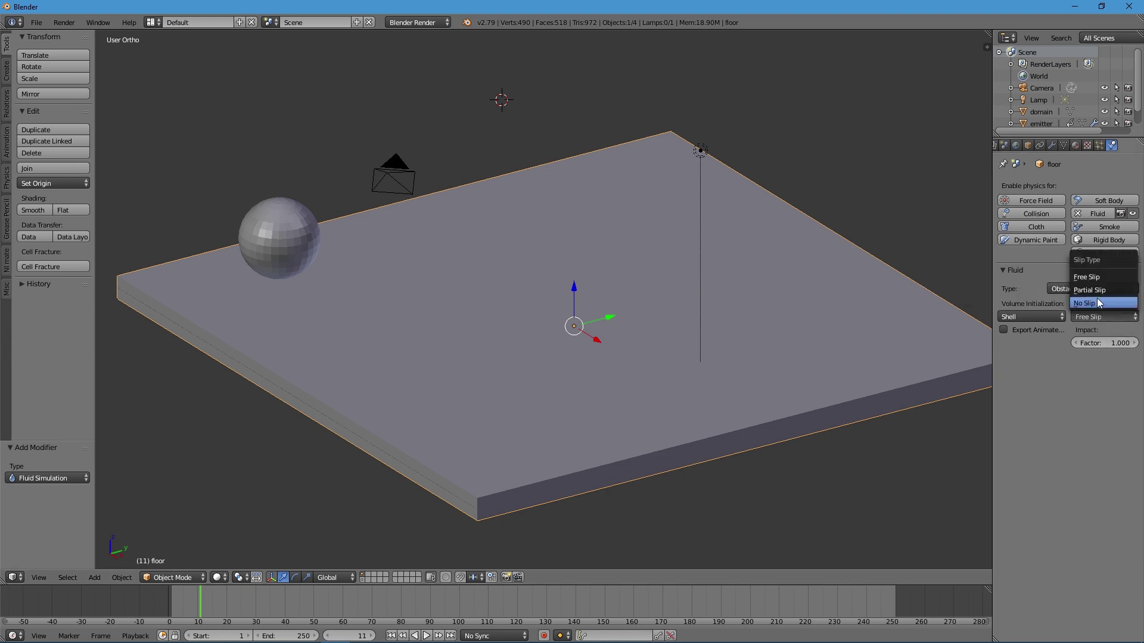
{"action": "left_click", "coordinate": [1095, 304]}
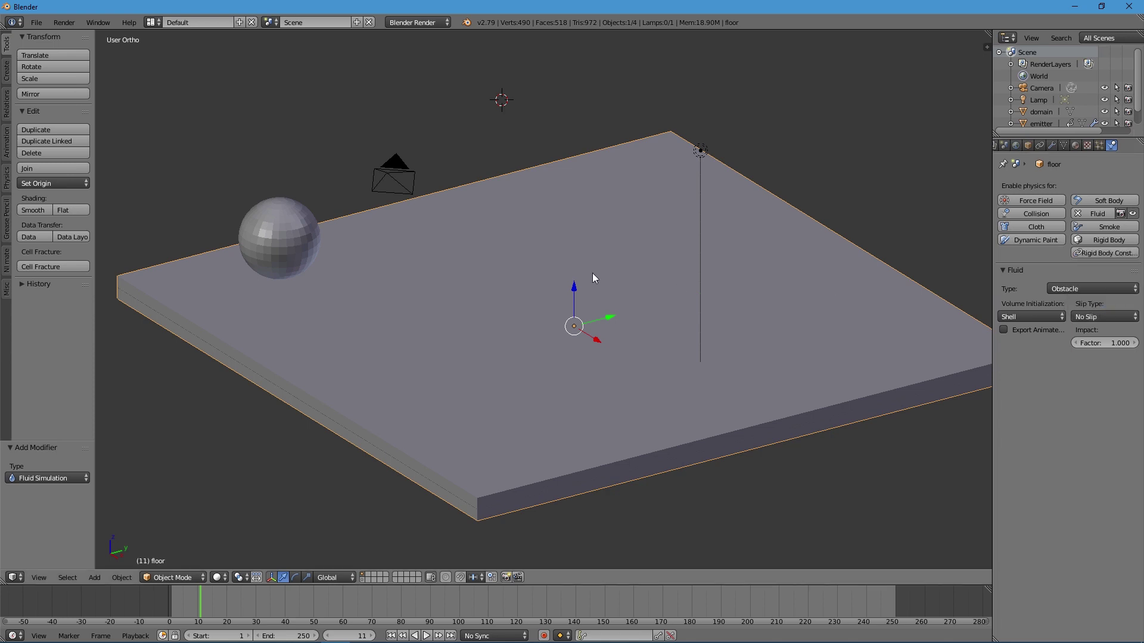
{"action": "left_click", "coordinate": [1105, 317]}
{"action": "left_click", "coordinate": [1094, 277]}
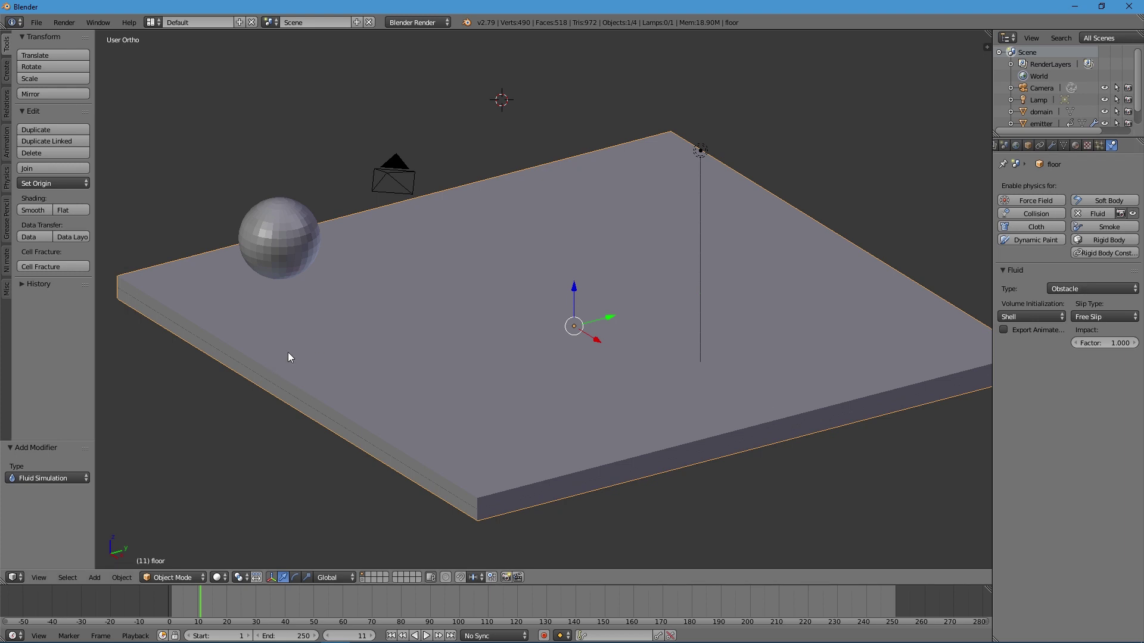
{"action": "left_click", "coordinate": [1102, 317]}
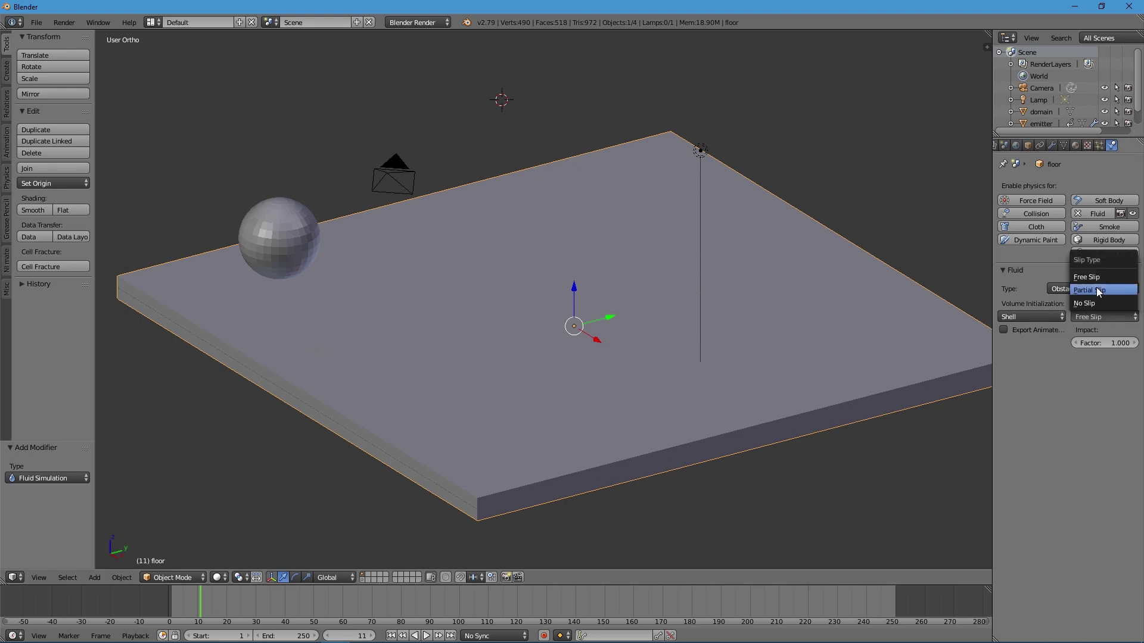
{"action": "left_click", "coordinate": [1099, 290]}
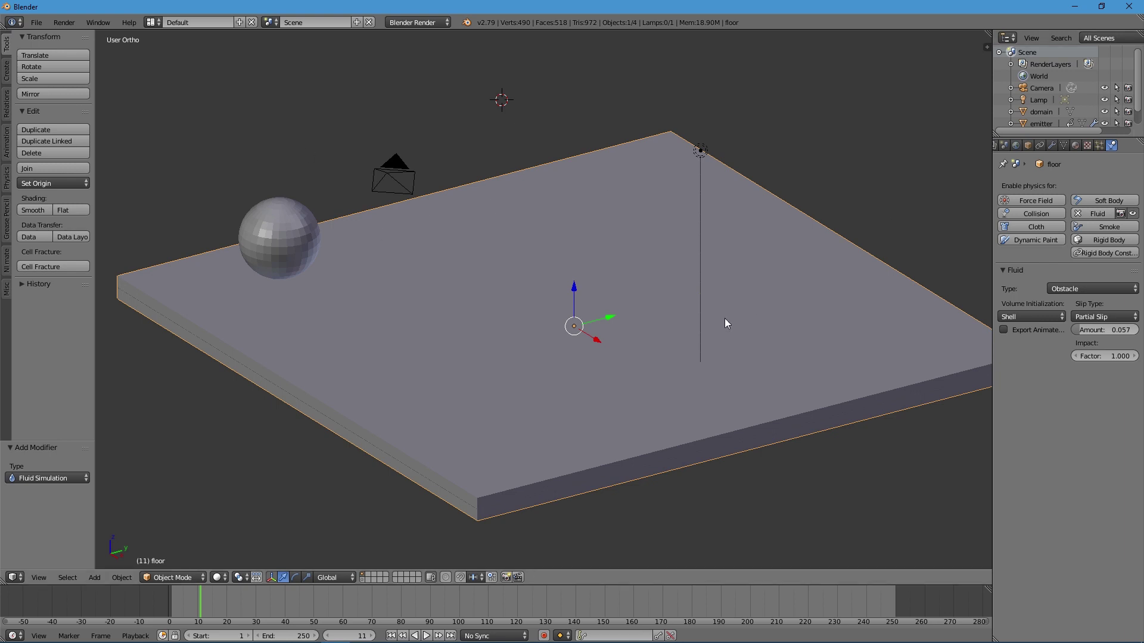
Select the domain cube, show layer 11, enable Fluid physics on the cube, and set its type to Domain.
{"action": "left_click", "coordinate": [1042, 112]}
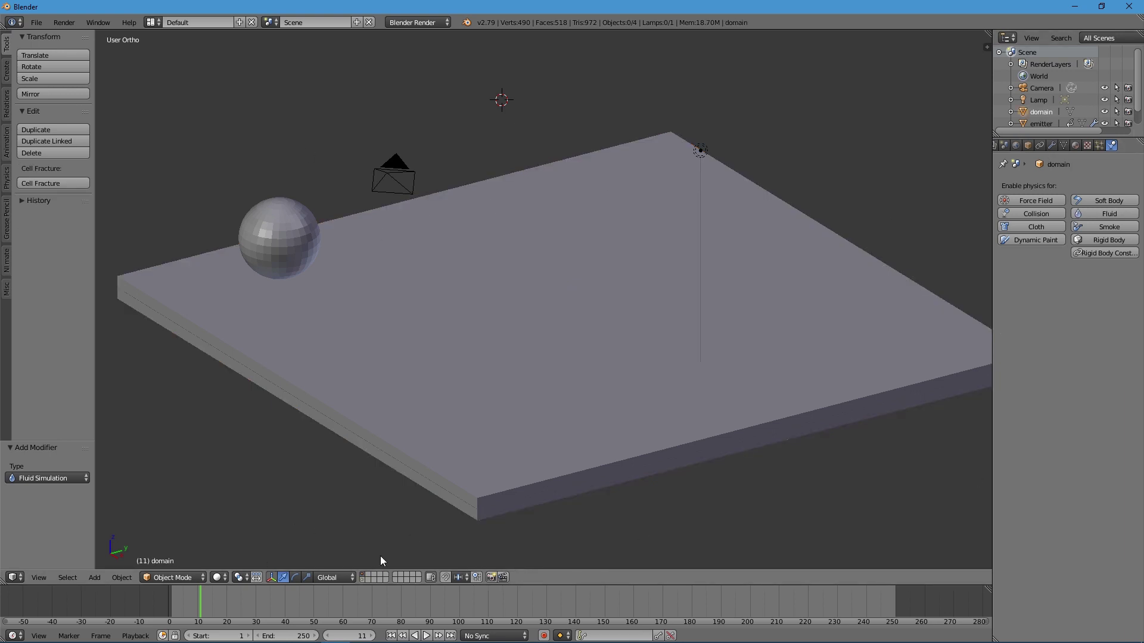
{"action": "left_click", "coordinate": [362, 581]}
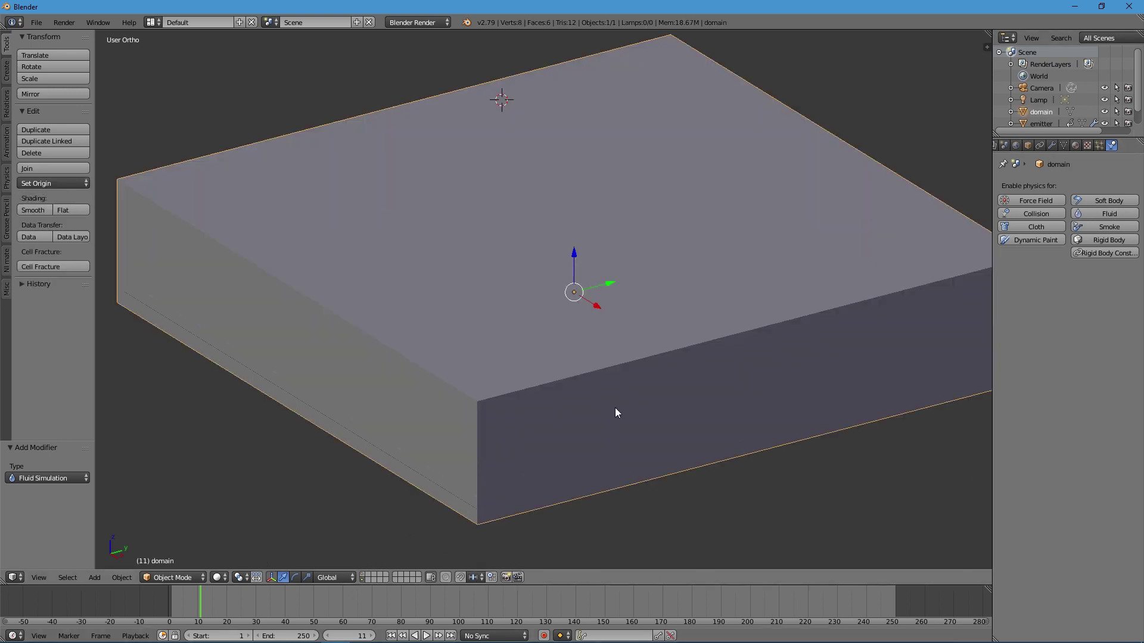
{"action": "left_click", "coordinate": [1110, 212]}
{"action": "left_click", "coordinate": [1099, 288]}
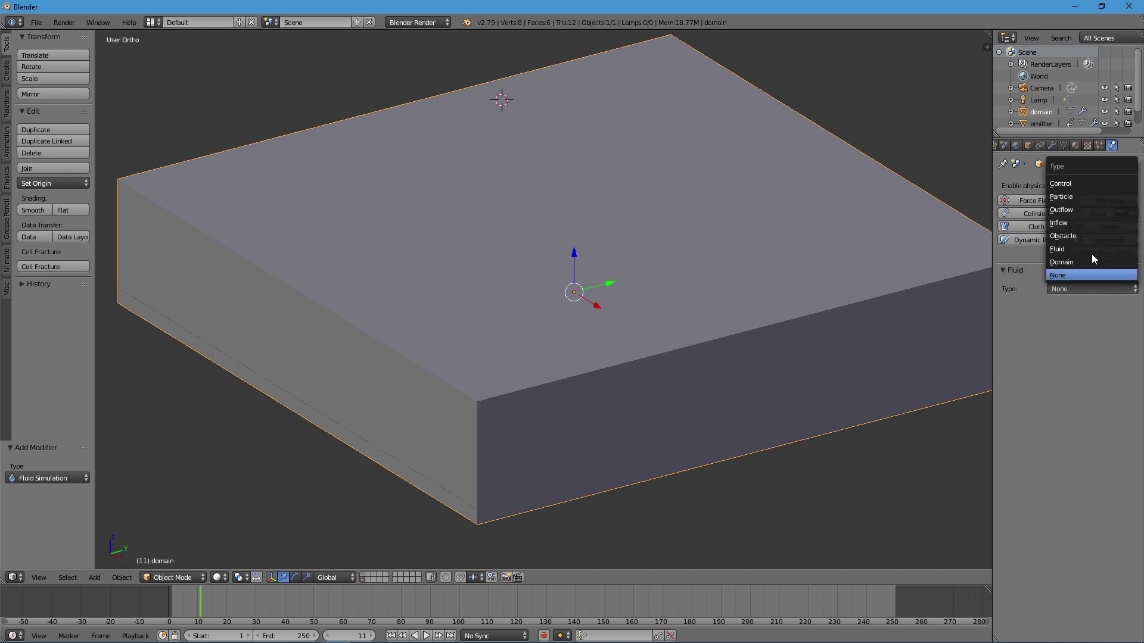
{"action": "left_click", "coordinate": [1072, 262]}
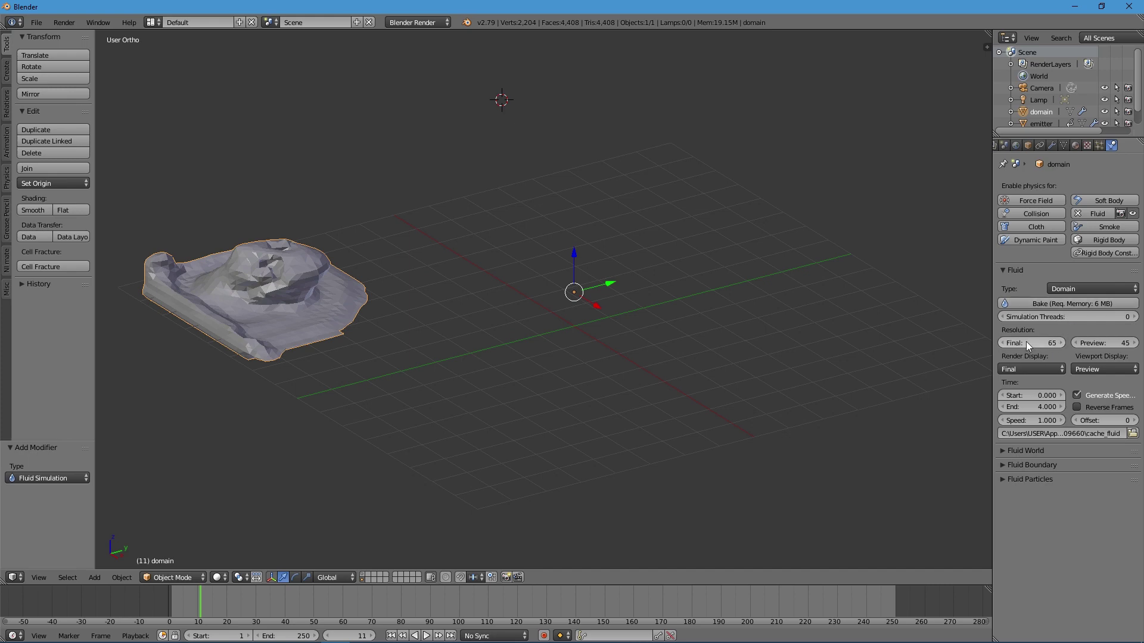
Try a final resolution of 61 on the domain and play back the cached fluid from the early frames.
{"action": "mouse_move", "coordinate": [1024, 342]}
{"action": "left_mouse_down"}
{"action": "mouse_move", "coordinate": [1040, 342]}
{"action": "mouse_move", "coordinate": [1014, 342]}
{"action": "left_mouse_up"}
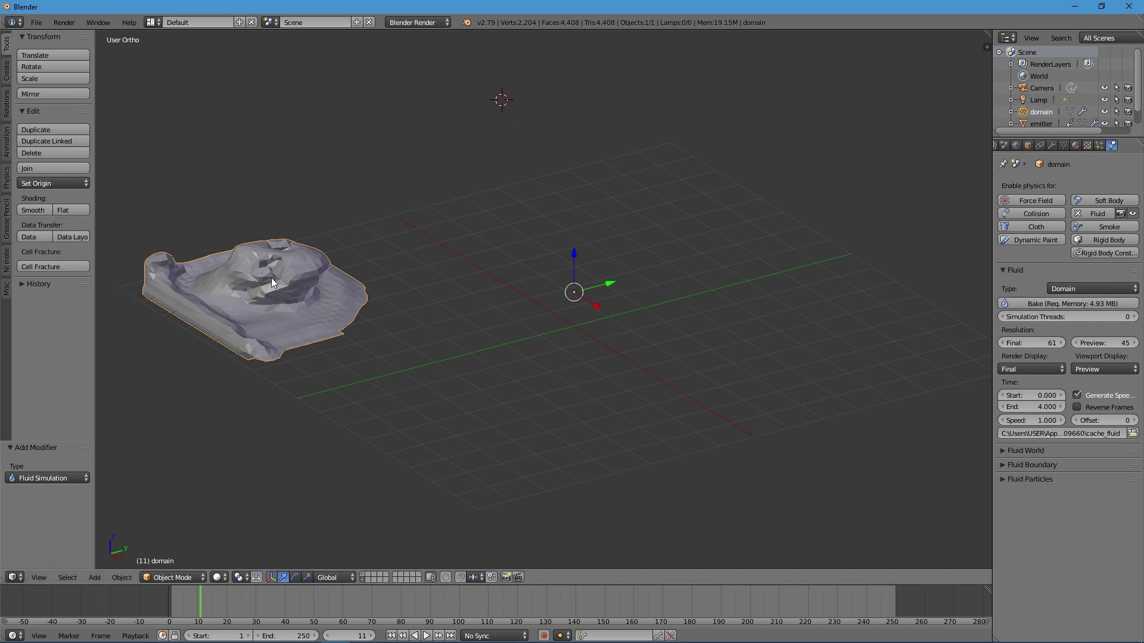
{"action": "middle_click_drag", "start_coordinate": [256, 276], "coordinate": [316, 299]}
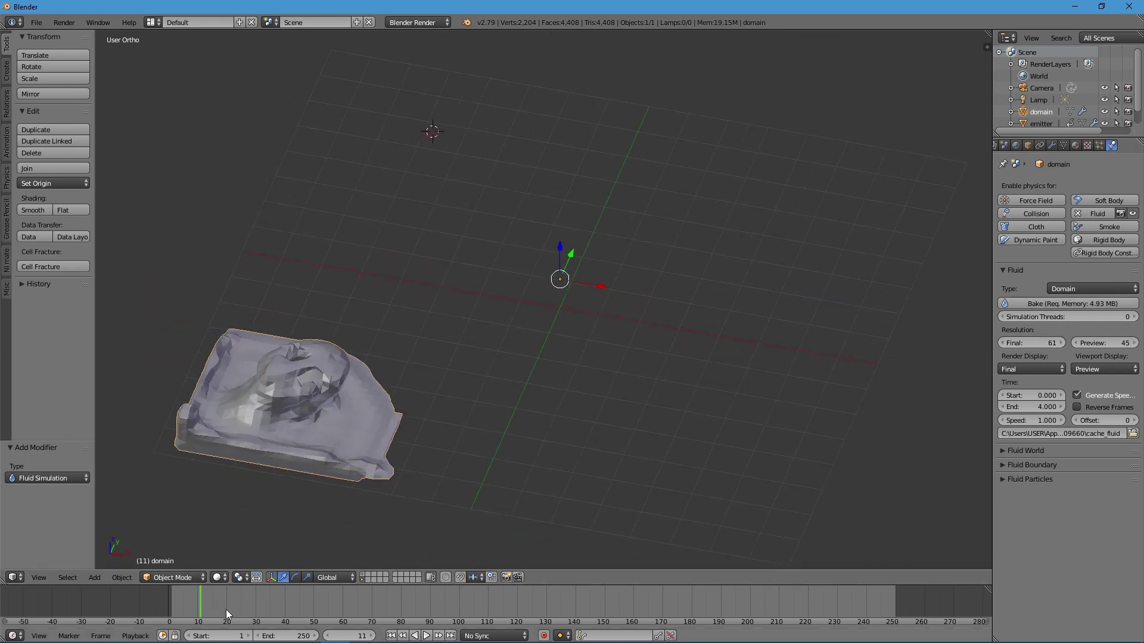
{"action": "left_click_drag", "start_coordinate": [228, 608], "coordinate": [189, 603]}
{"action": "key", "text": "alt+a"}
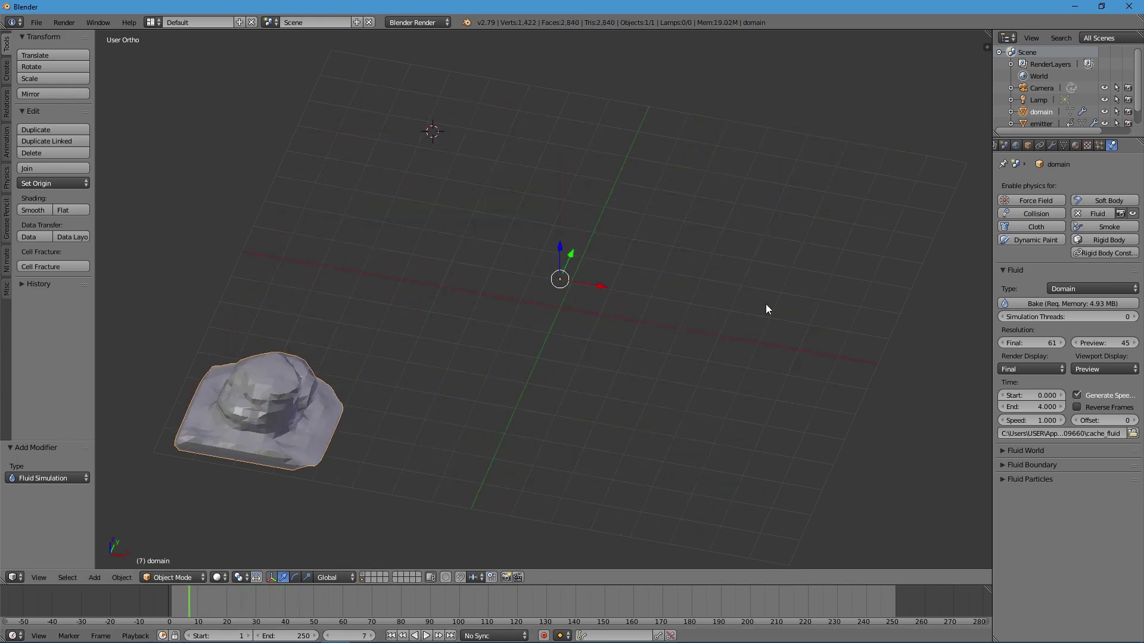
Set the domain's final and preview resolutions to 75 and its viewport display to Final.
{"action": "left_click", "coordinate": [1023, 344]}
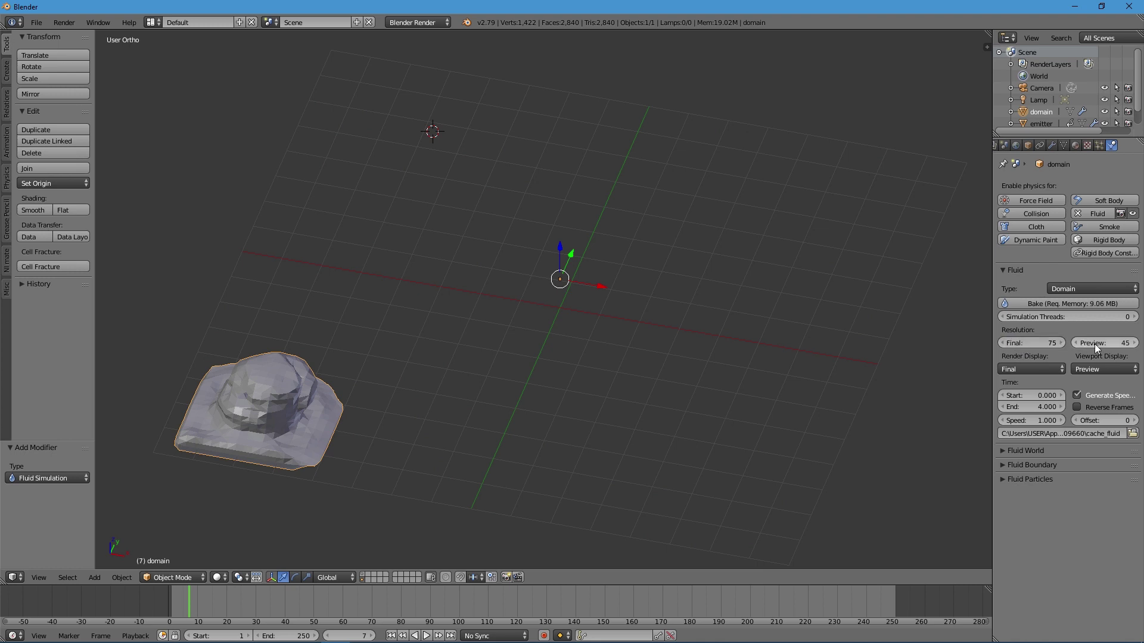
{"action": "left_click", "coordinate": [1104, 364]}
{"action": "left_click", "coordinate": [1089, 366]}
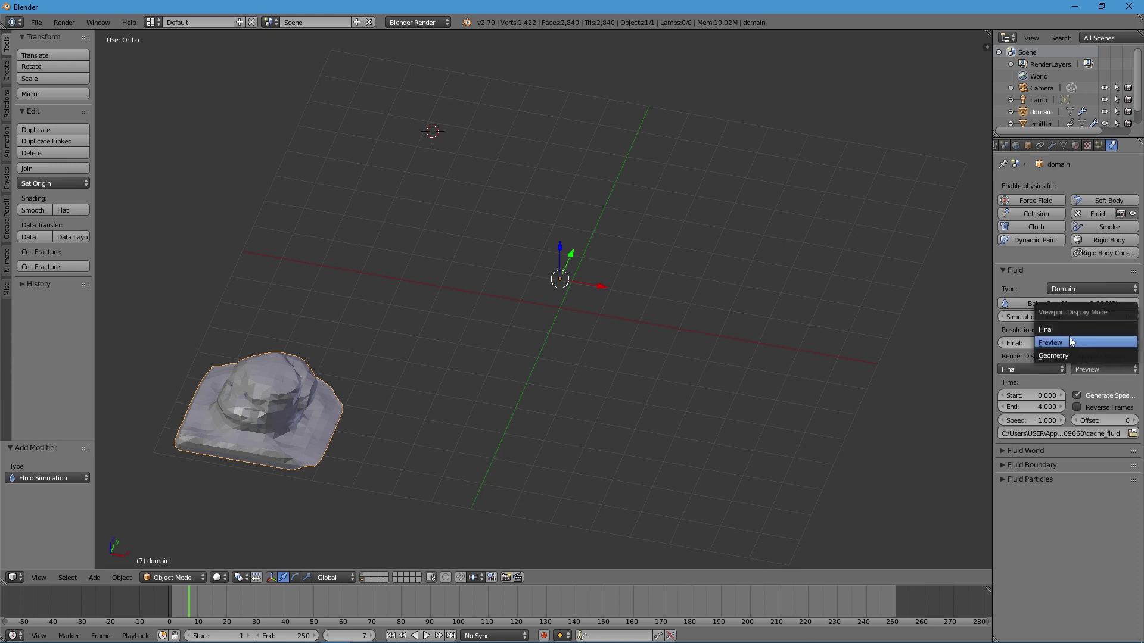
{"action": "left_click", "coordinate": [1066, 334]}
{"action": "left_click", "coordinate": [1094, 343]}
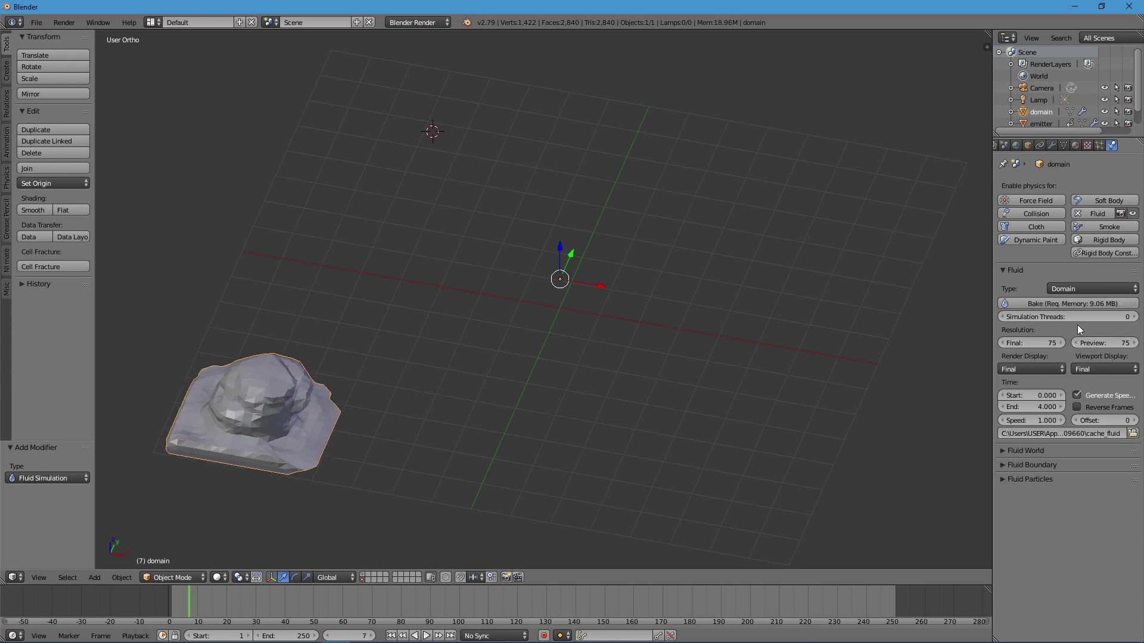
Compare the Preview and Final viewport displays of the cached fluid at frames 40 and 25.
{"action": "left_click", "coordinate": [1088, 366]}
{"action": "left_click", "coordinate": [1080, 331]}
{"action": "left_click", "coordinate": [1096, 372]}
{"action": "left_click", "coordinate": [1064, 344]}
{"action": "left_click_drag", "start_coordinate": [208, 606], "coordinate": [285, 603]}
{"action": "left_click", "coordinate": [1107, 369]}
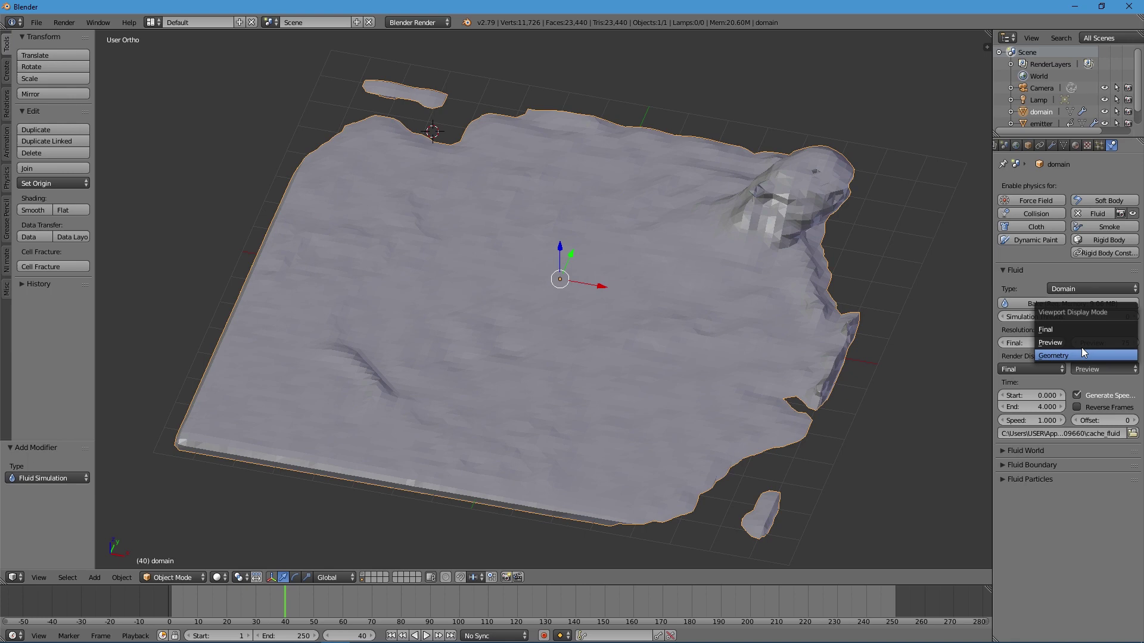
{"action": "left_click", "coordinate": [1050, 330]}
{"action": "left_click_drag", "start_coordinate": [262, 606], "coordinate": [242, 594]}
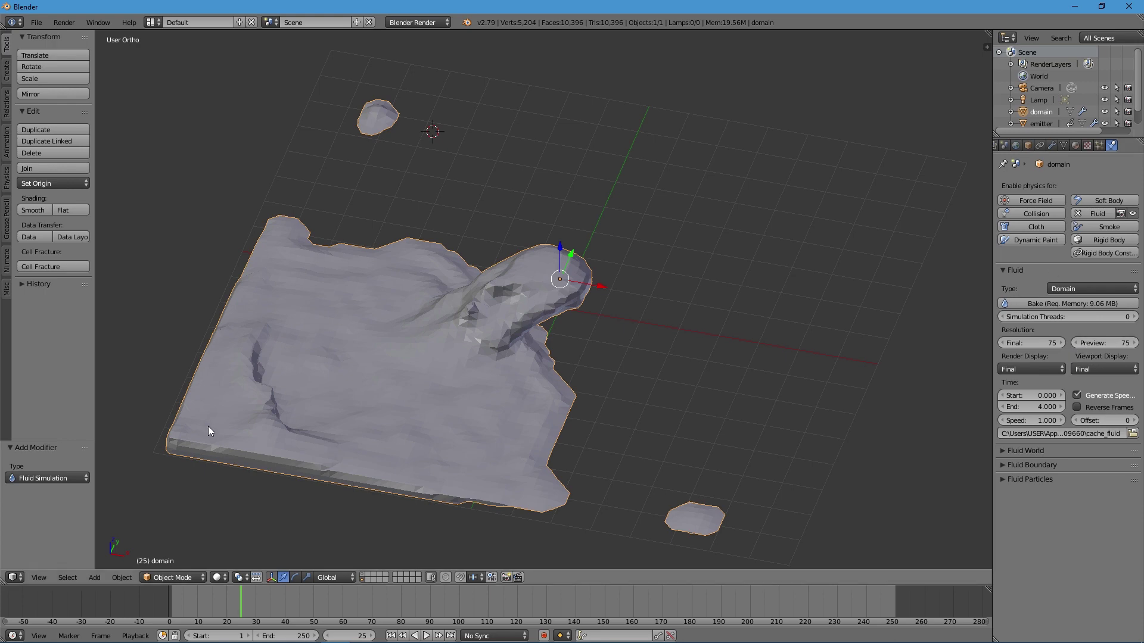
Show layer 1 together with the domain's layer and return the animation to frame 1.
{"action": "left_click", "coordinate": [364, 576], "text": "shift"}
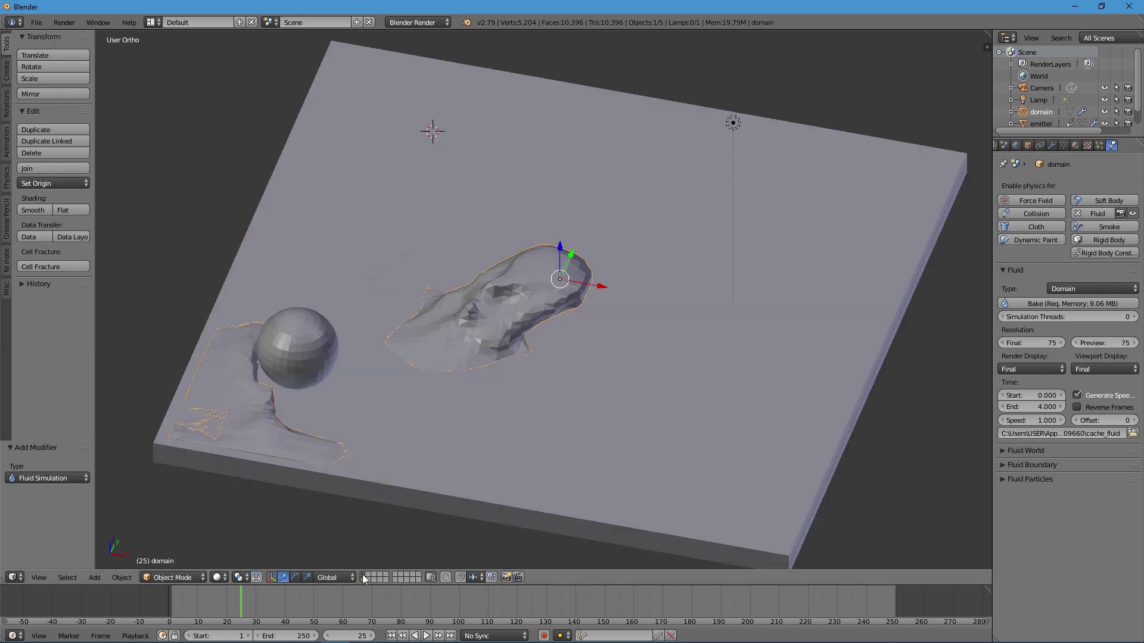
{"action": "middle_click_drag", "start_coordinate": [552, 474], "coordinate": [507, 438]}
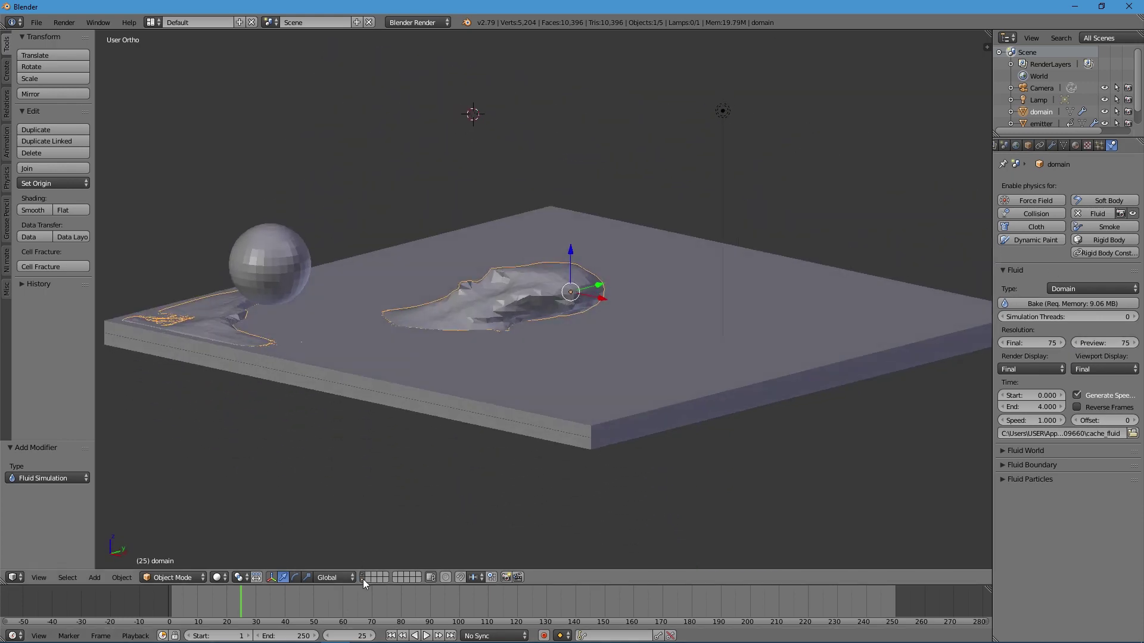
{"action": "middle_click_drag", "start_coordinate": [520, 353], "coordinate": [558, 386], "text": "shift"}
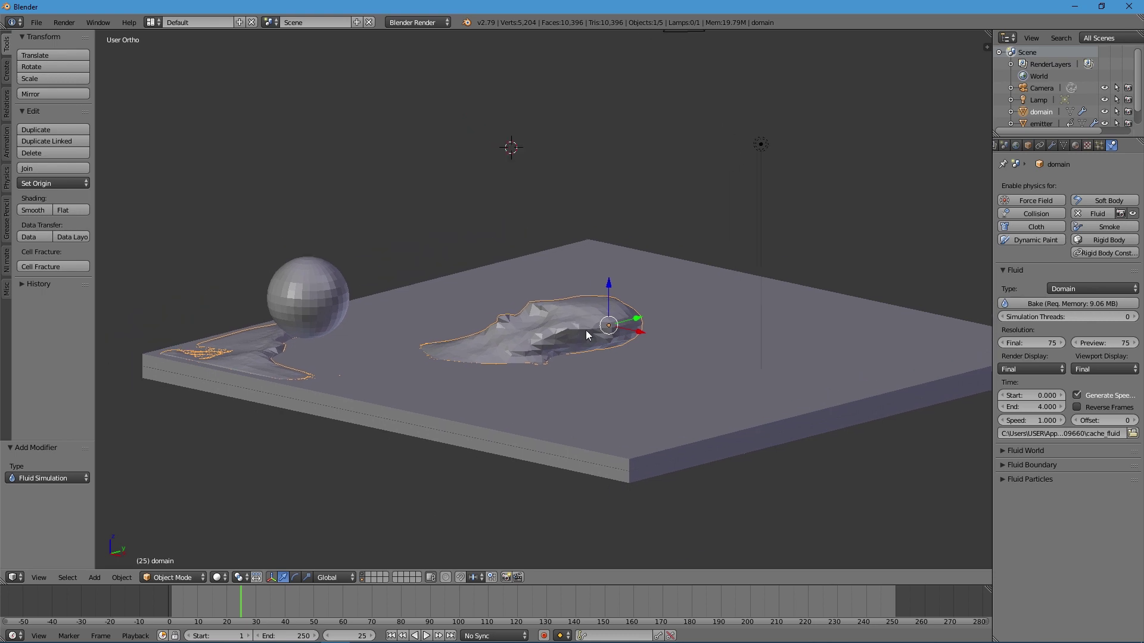
{"action": "left_click", "coordinate": [388, 636]}
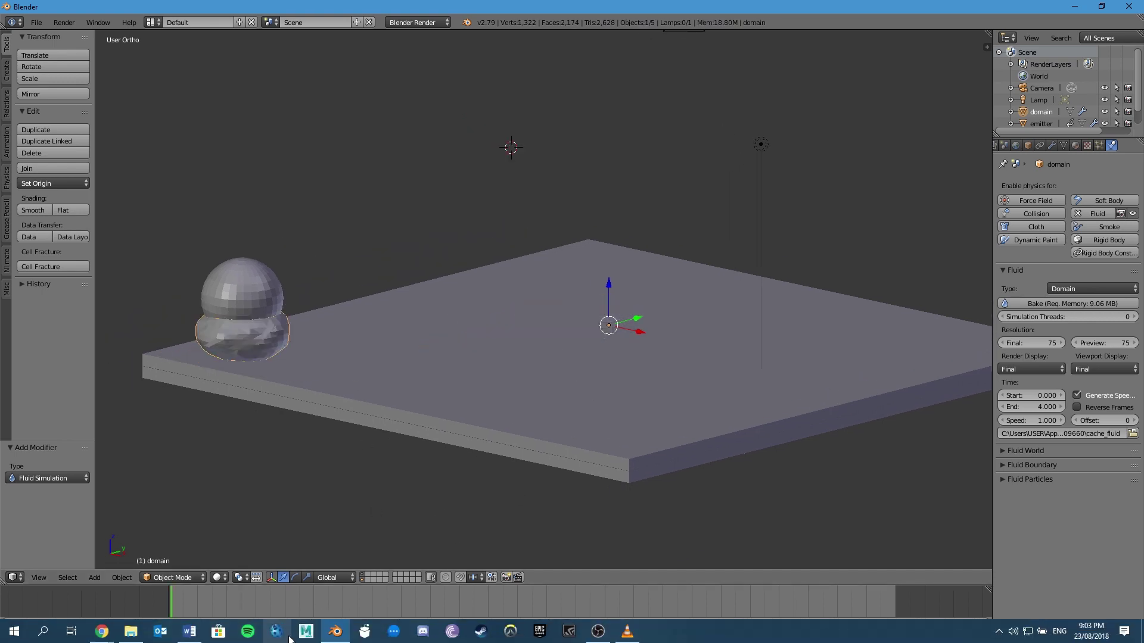
Set the animation's end frame to 100.
{"action": "left_click", "coordinate": [278, 635]}
{"action": "type", "text": "1"}
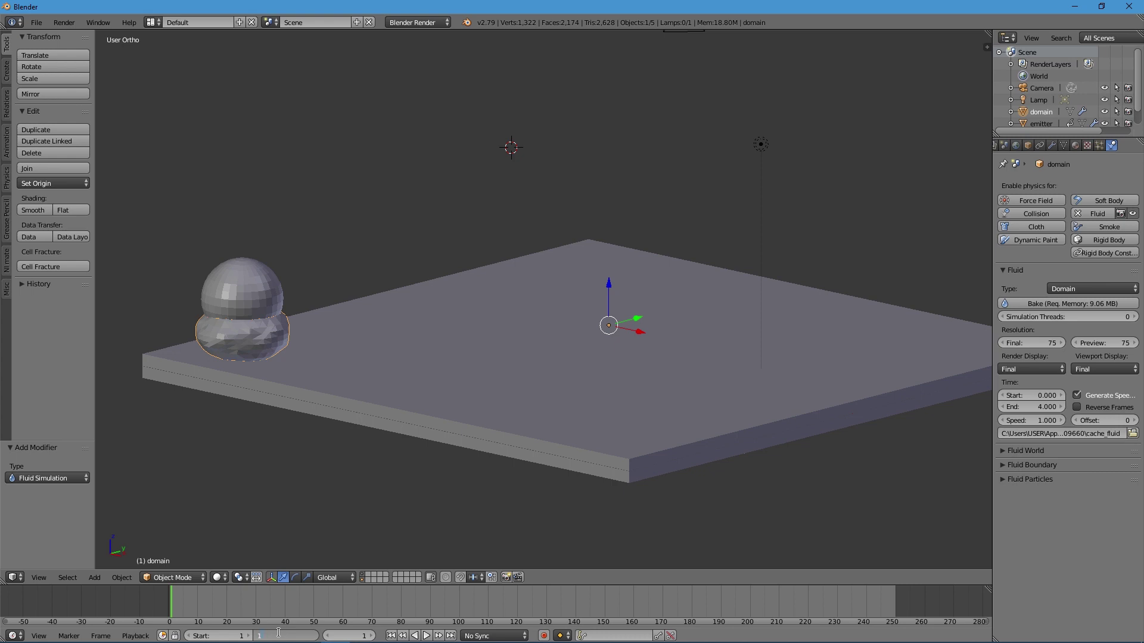
{"action": "type", "text": "00"}
{"action": "key", "text": "Return"}
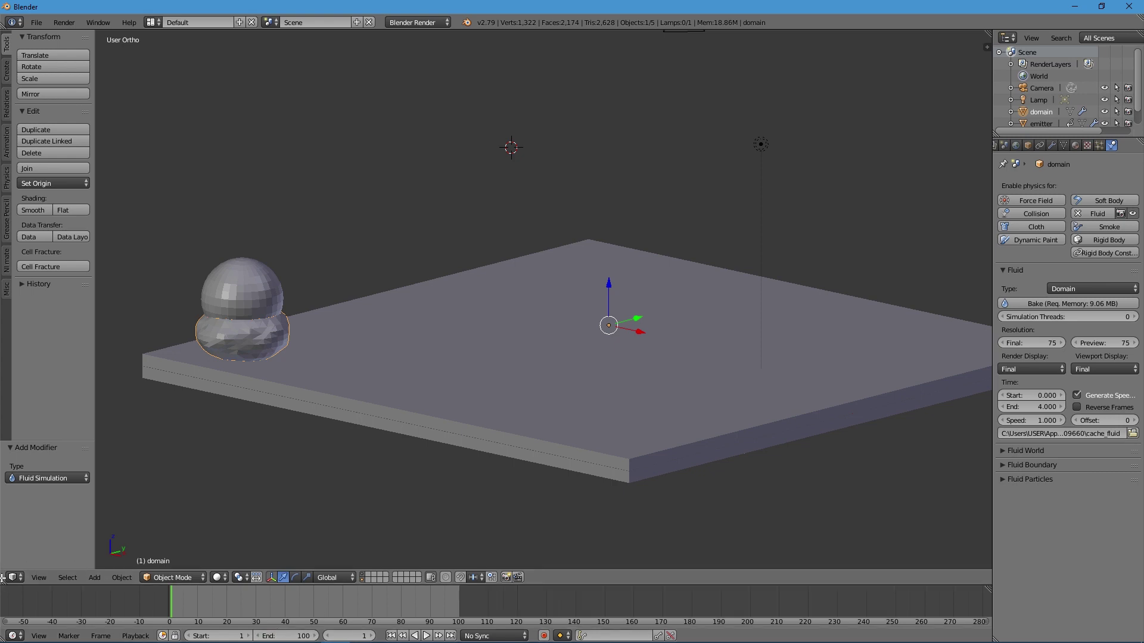
Split off the lower part of the 3D view, make it a second Timeline editor, and reduce its height slightly.
{"action": "left_click_drag", "start_coordinate": [4, 571], "coordinate": [10, 510]}
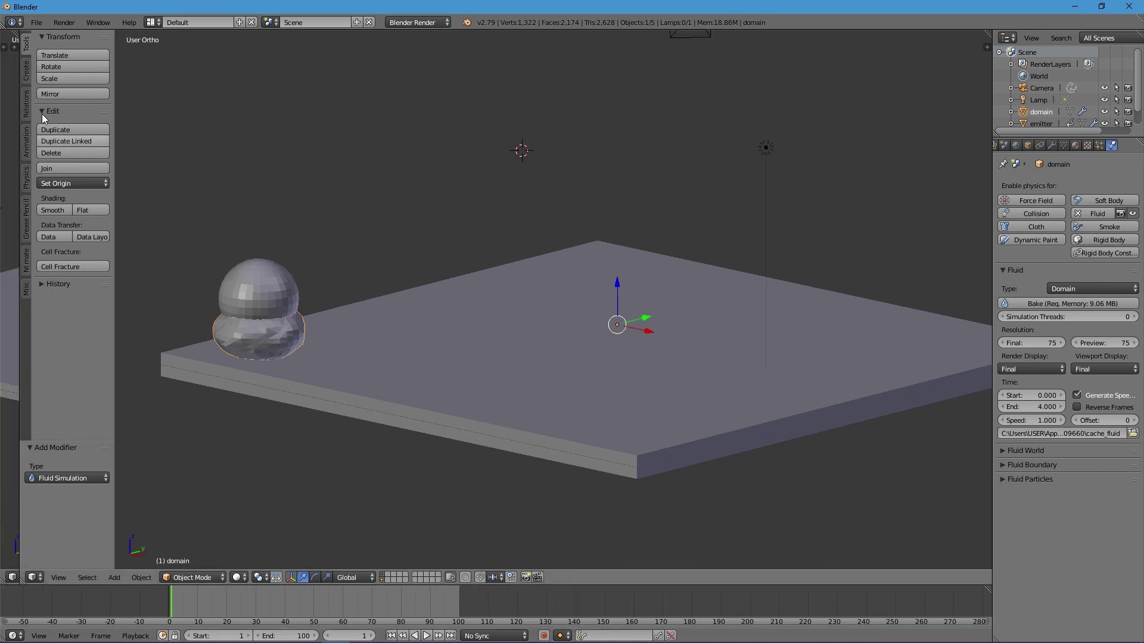
{"action": "left_click_drag", "start_coordinate": [23, 581], "coordinate": [8, 502]}
{"action": "left_click", "coordinate": [18, 578]}
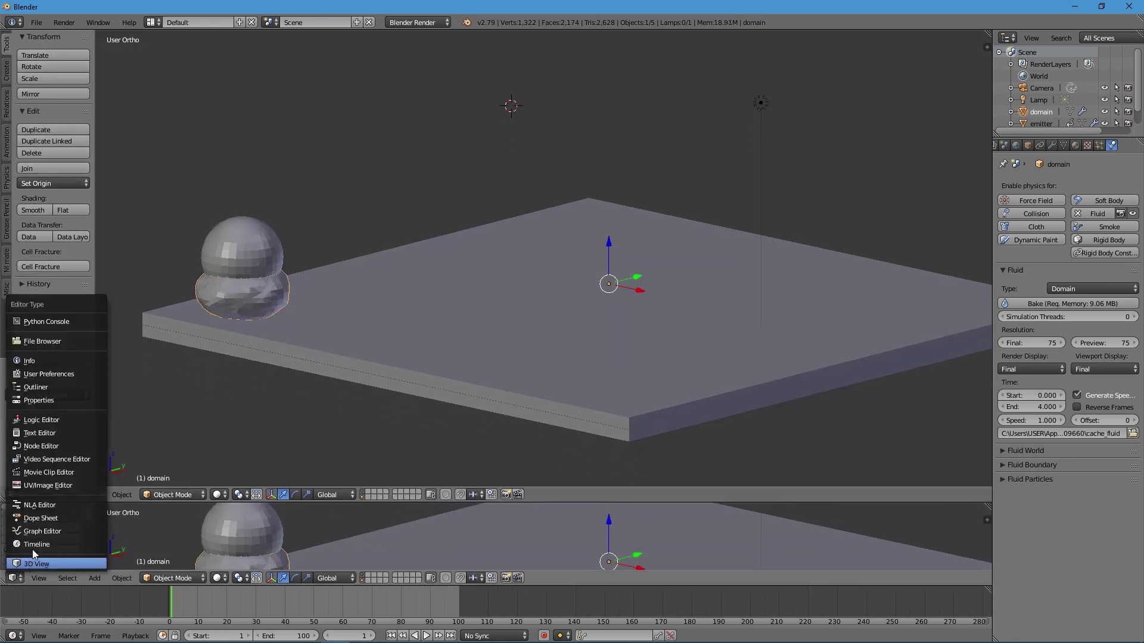
{"action": "left_click", "coordinate": [32, 549]}
{"action": "left_click_drag", "start_coordinate": [38, 586], "coordinate": [149, 595]}
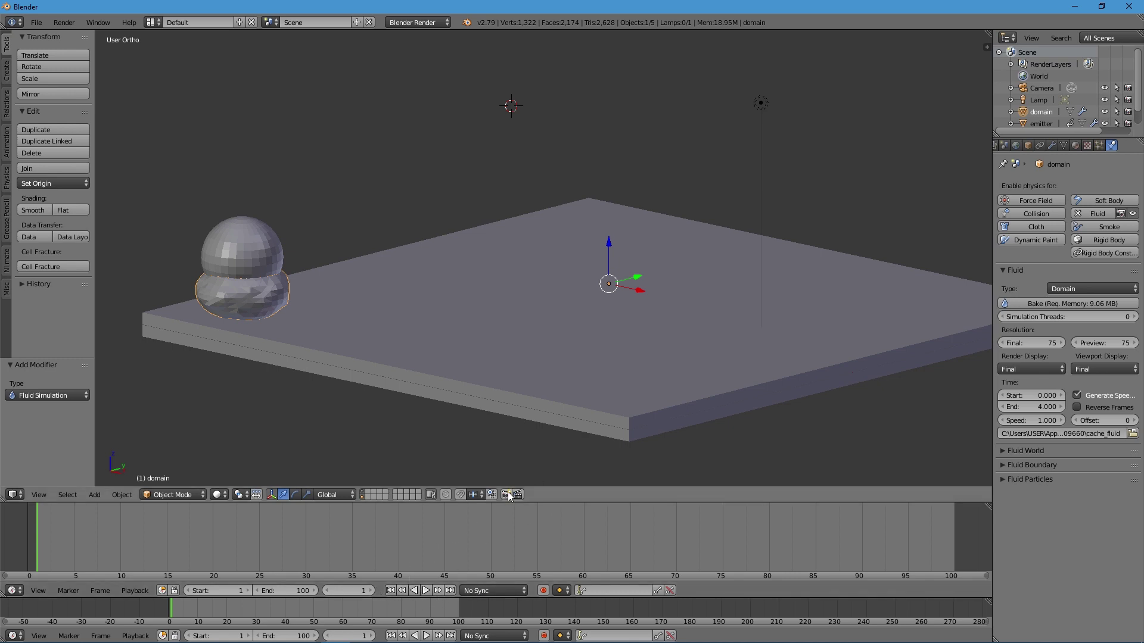
{"action": "mouse_move", "coordinate": [730, 642]}
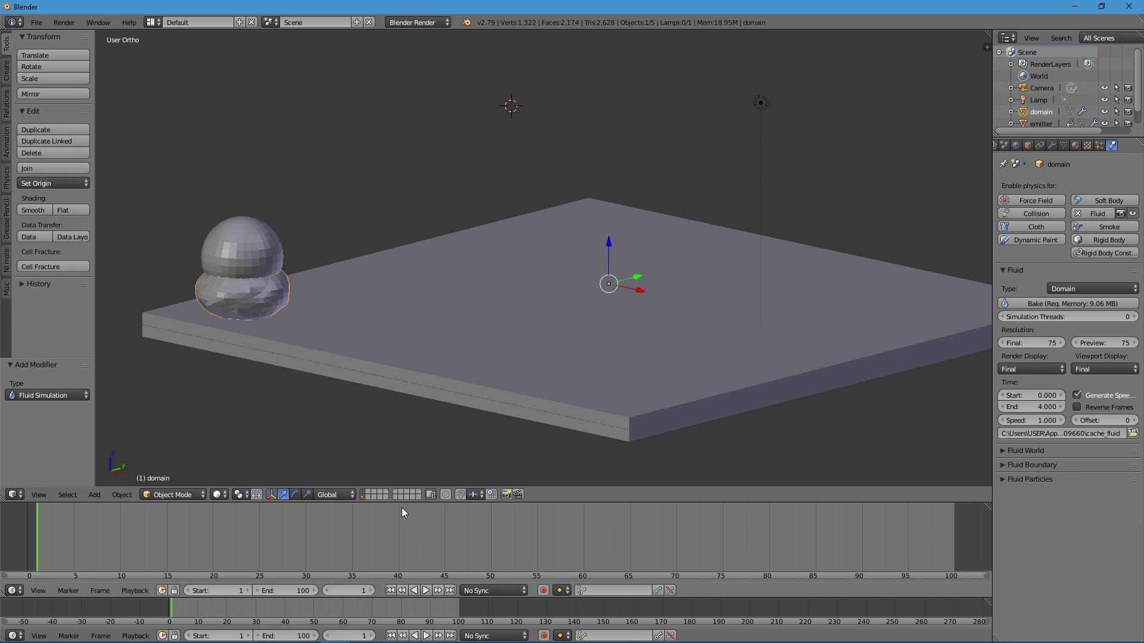
{"action": "left_click_drag", "start_coordinate": [404, 503], "coordinate": [404, 519]}
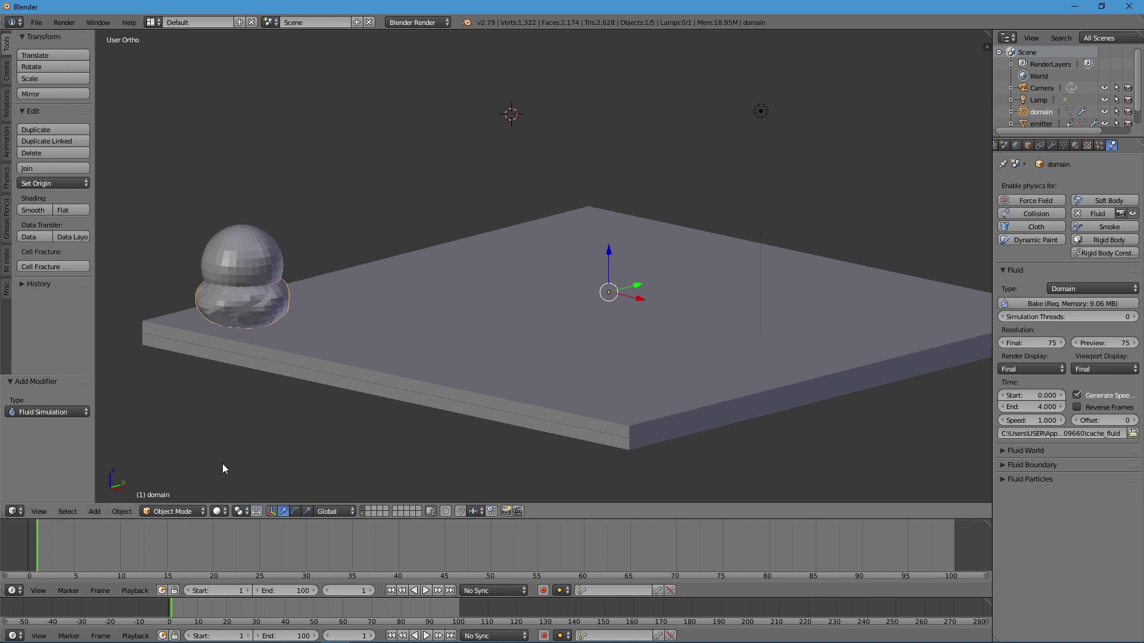
Start baking the domain's fluid simulation and cancel the bake partway.
{"action": "left_click", "coordinate": [1047, 305]}
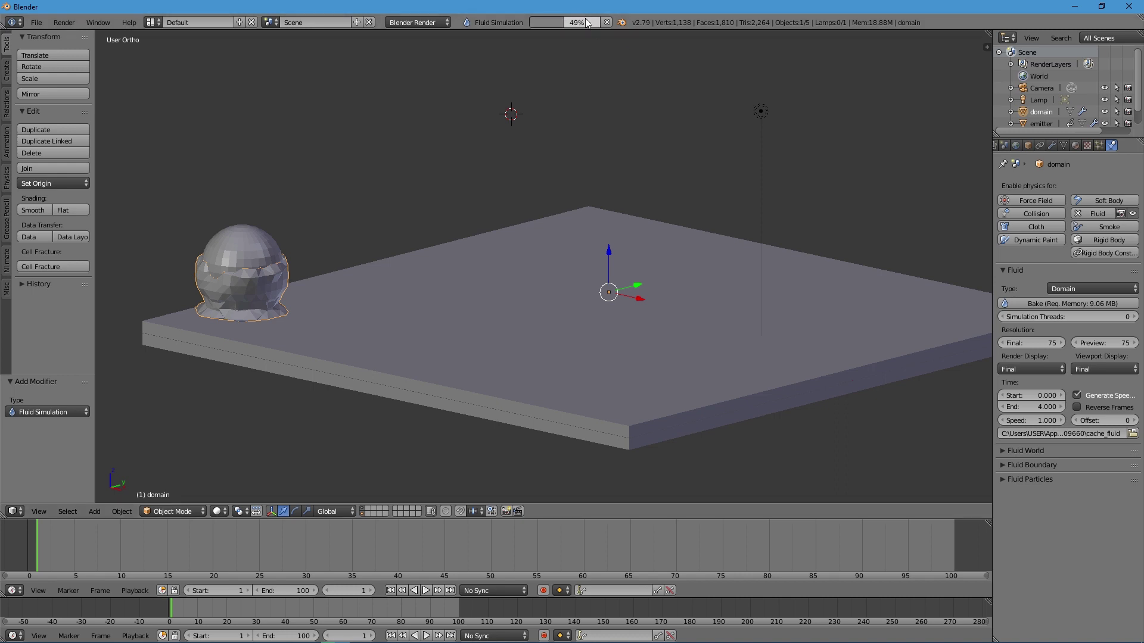
{"action": "key", "text": "Escape"}
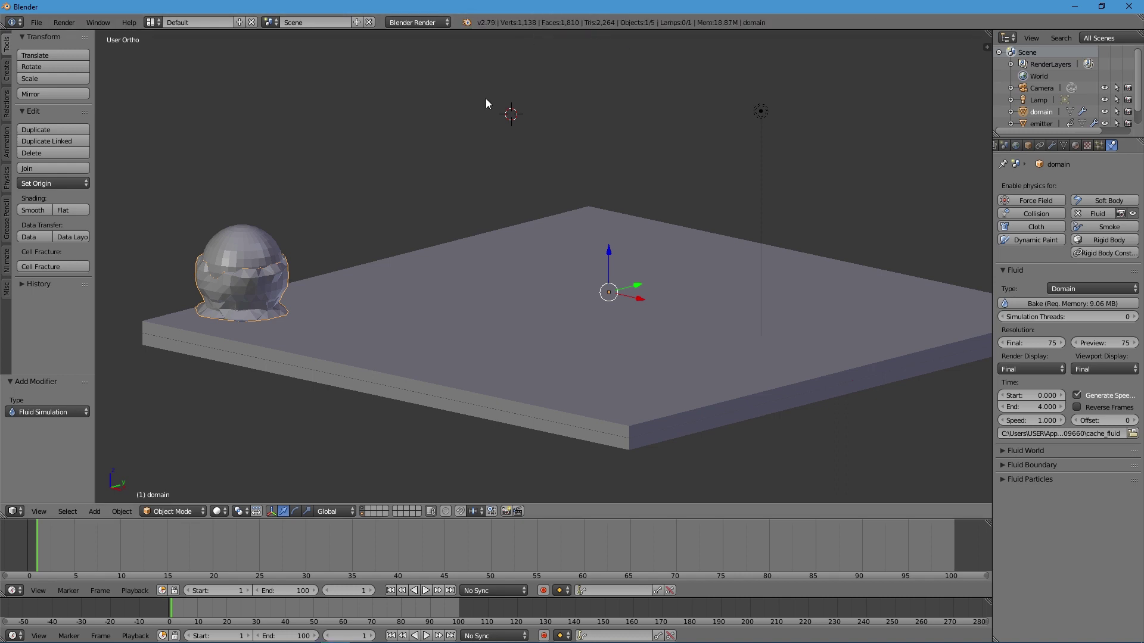
Play the baked fluid animation, pause it past halfway, and inspect the flow from a higher angle.
{"action": "left_click", "coordinate": [425, 592]}
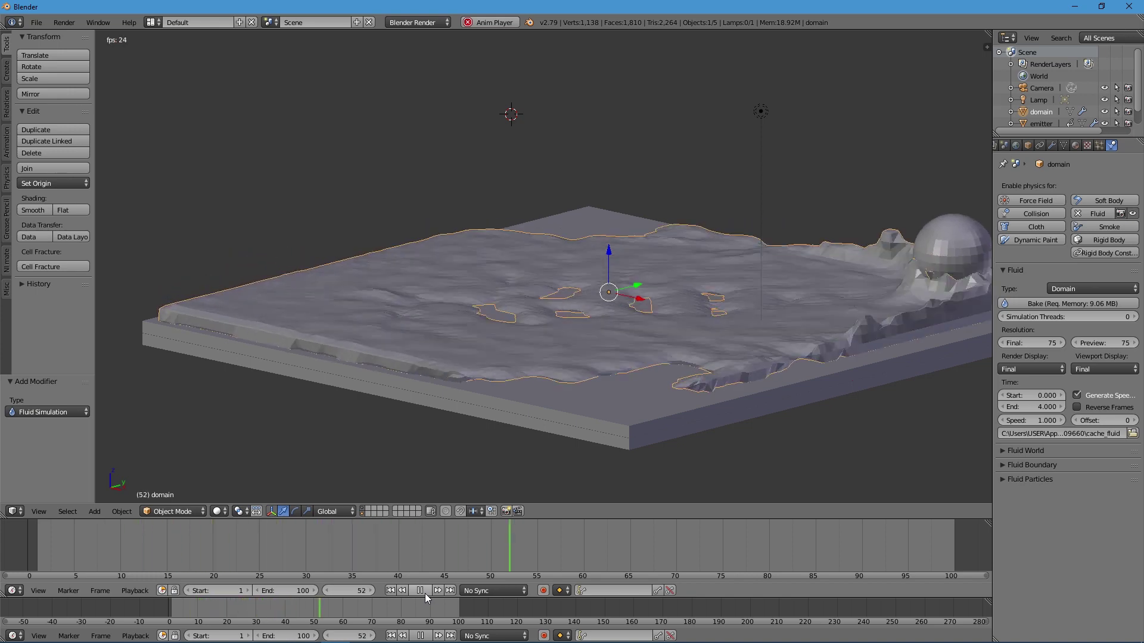
{"action": "left_click", "coordinate": [424, 593]}
{"action": "middle_click_drag", "start_coordinate": [402, 277], "coordinate": [643, 345]}
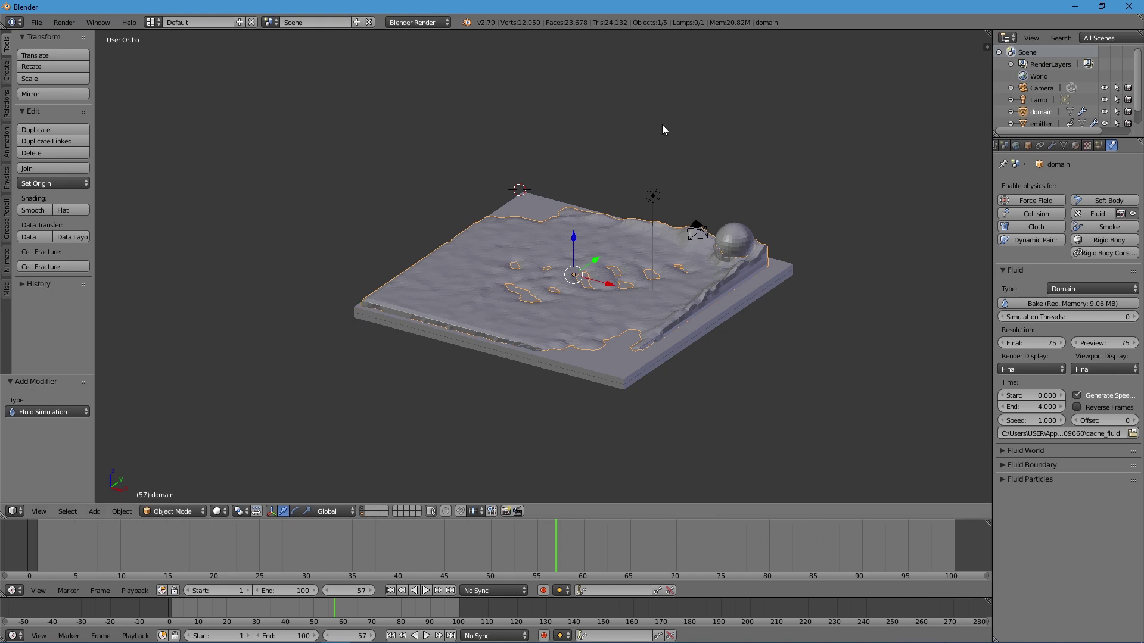
Switch the 3D view to perspective and replay the fluid animation from frame 1, pausing it at frame 55.
{"action": "key", "text": "KP_5"}
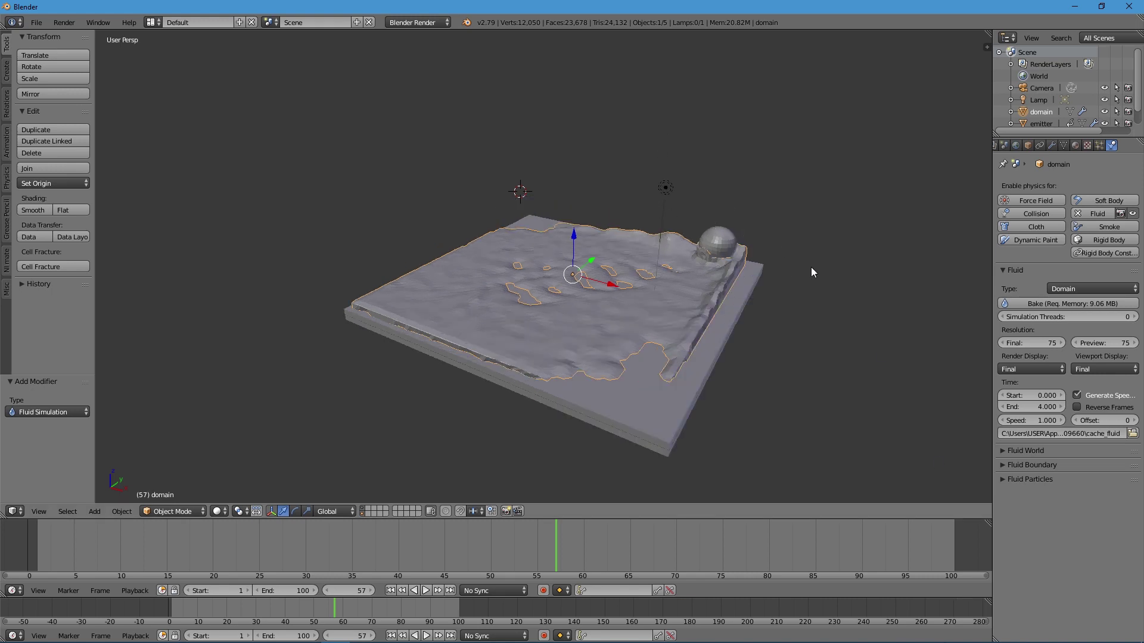
{"action": "middle_click_drag", "start_coordinate": [751, 264], "coordinate": [685, 248], "text": "shift"}
{"action": "scroll", "coordinate": [692, 262], "scroll_direction": "up", "scroll_amount": 1}
{"action": "middle_click_drag", "start_coordinate": [280, 276], "coordinate": [294, 284]}
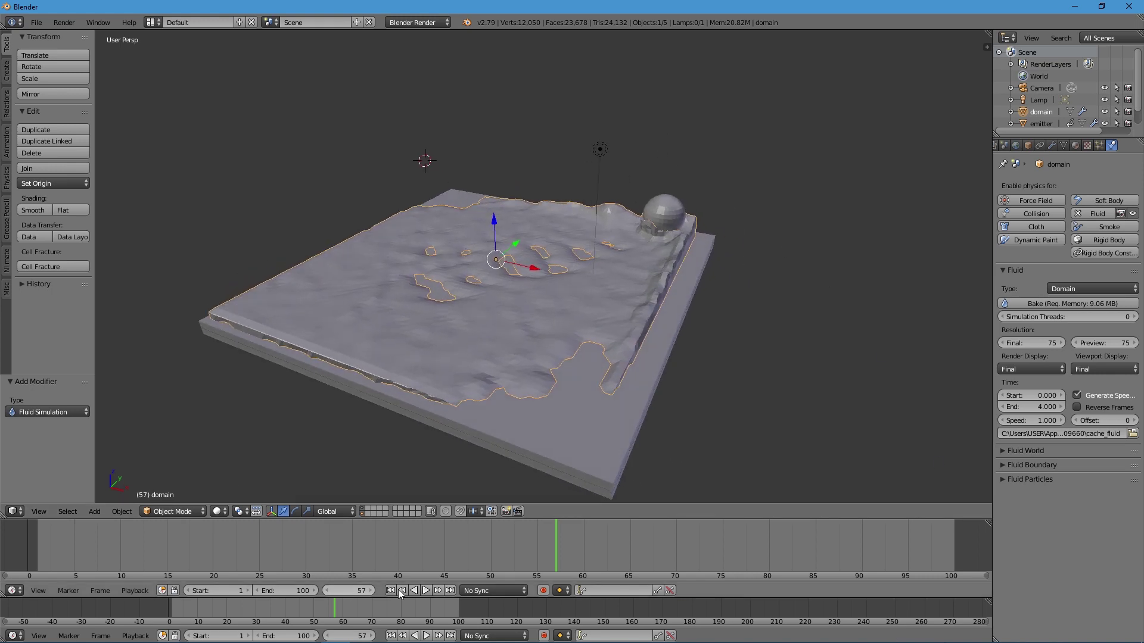
{"action": "left_click", "coordinate": [390, 590]}
{"action": "left_click", "coordinate": [426, 590]}
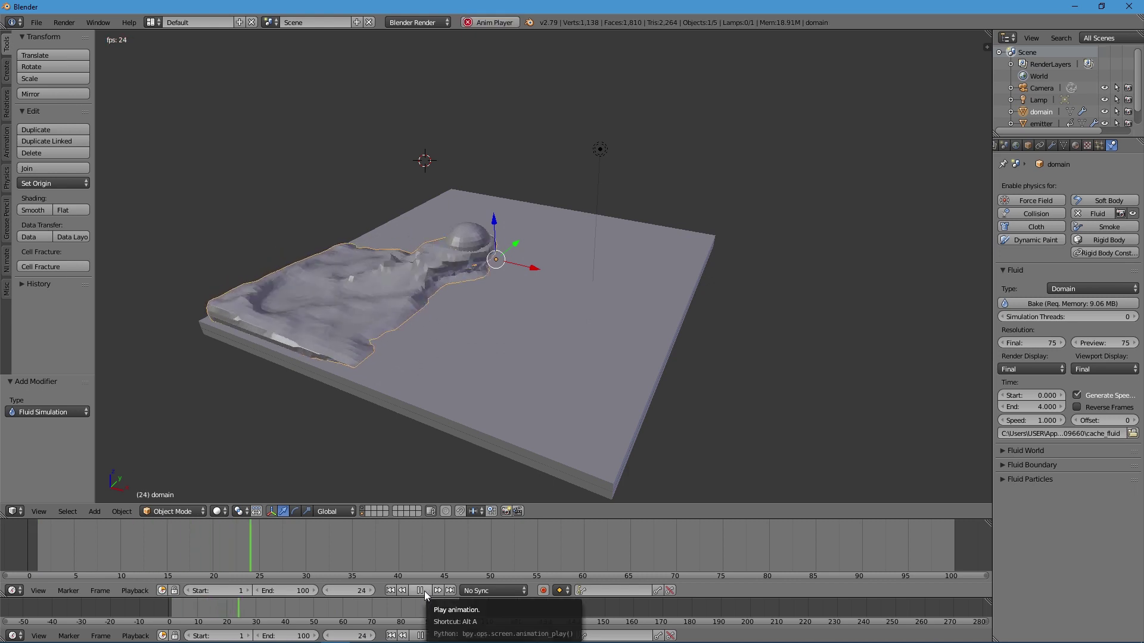
{"action": "left_click", "coordinate": [424, 591]}
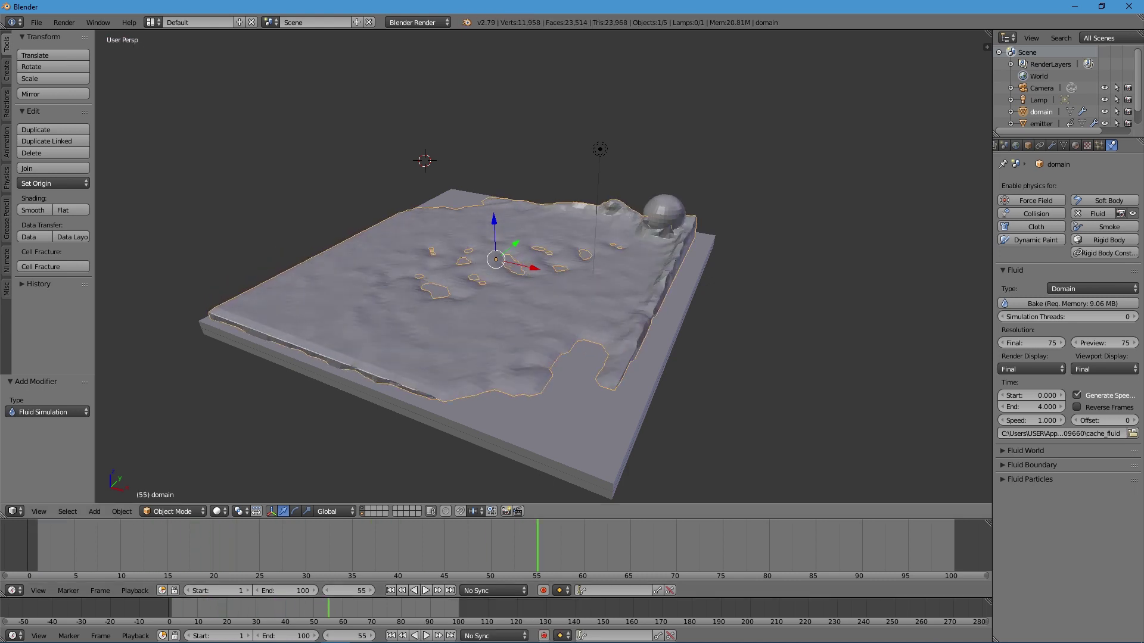
Apply smooth shading to the domain's fluid mesh, inspect it from above, and return the animation to frame 1.
{"action": "left_click", "coordinate": [34, 212]}
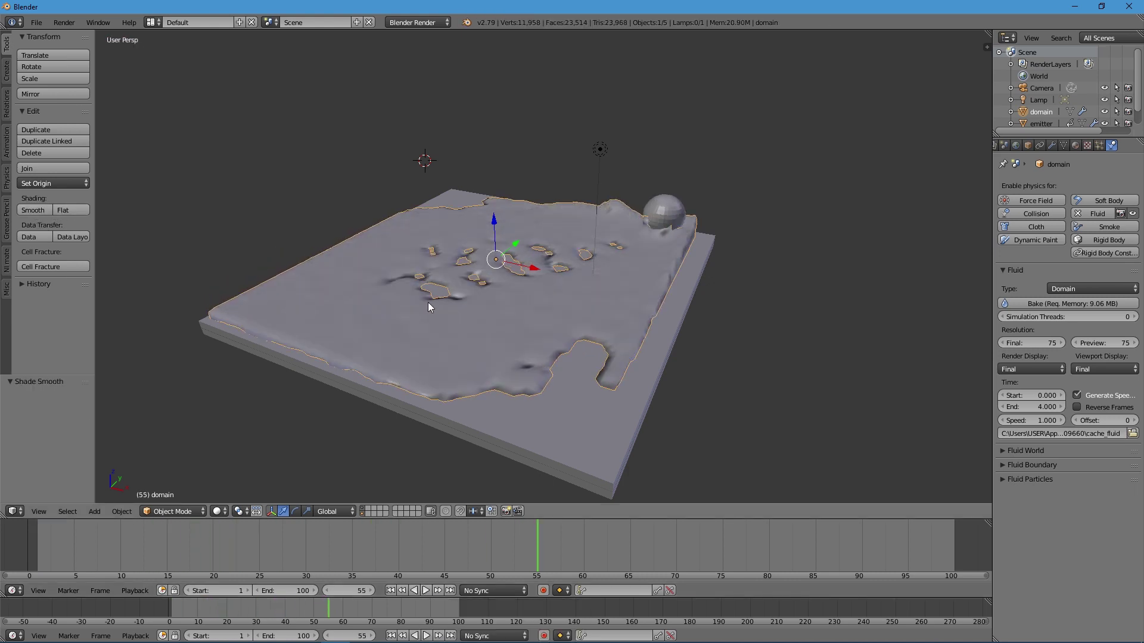
{"action": "middle_click_drag", "start_coordinate": [429, 307], "coordinate": [509, 493]}
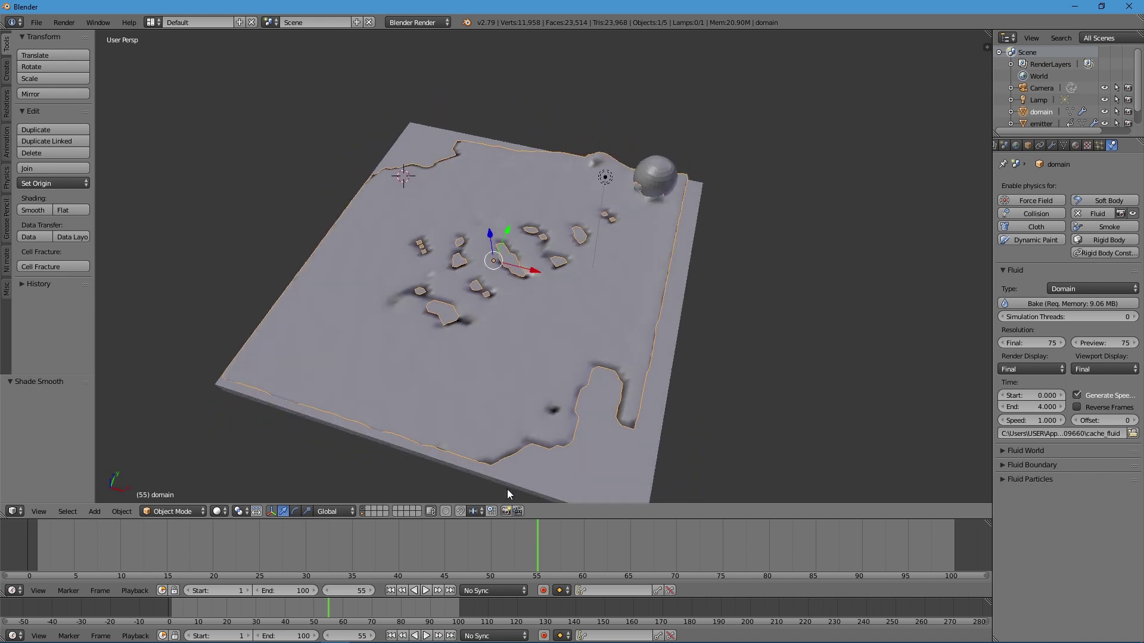
{"action": "left_click", "coordinate": [390, 590]}
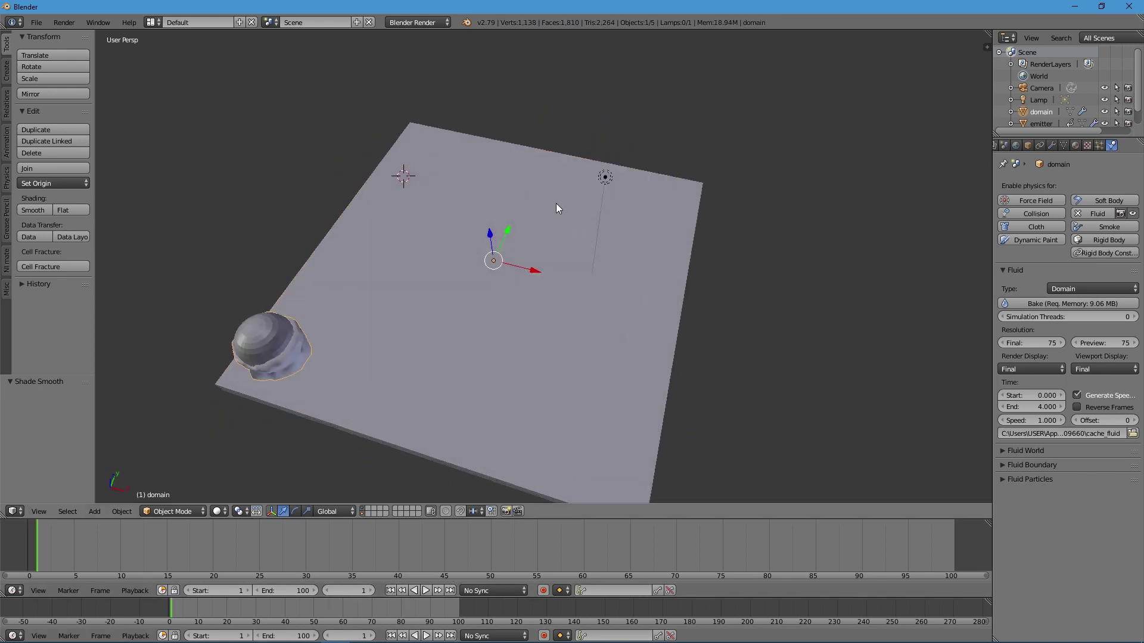
Subdivide the whole domain mesh three times in Edit Mode and return to Object Mode.
{"action": "key", "text": "Tab"}
{"action": "middle_click_drag", "start_coordinate": [99, 286], "coordinate": [369, 210]}
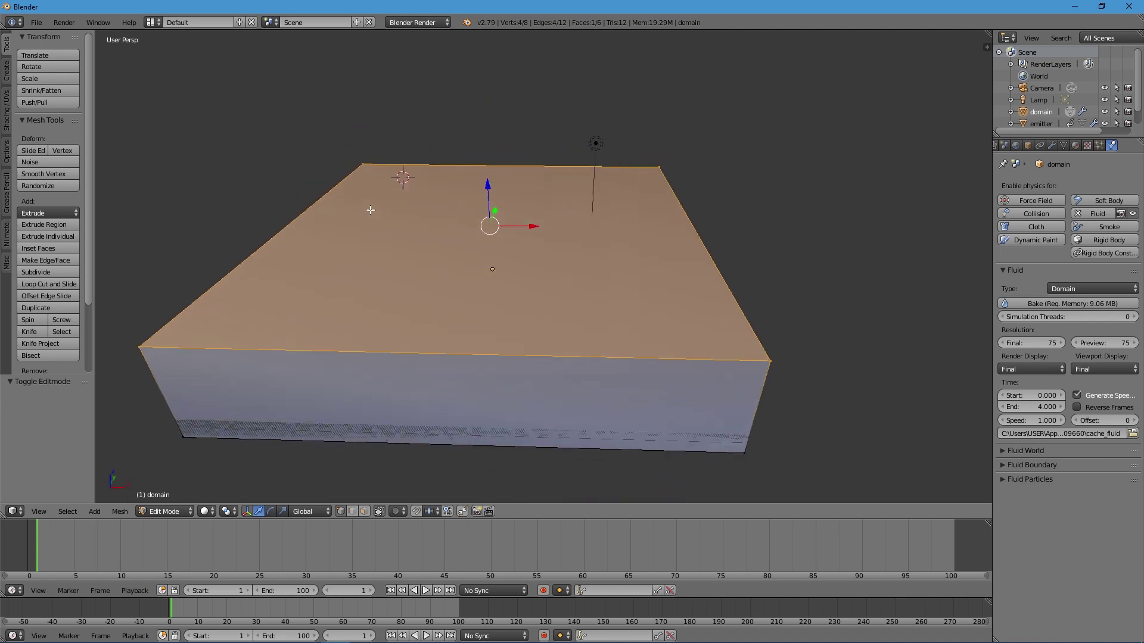
{"action": "key", "text": "a"}
{"action": "key", "text": "a"}
{"action": "left_click", "coordinate": [42, 271]}
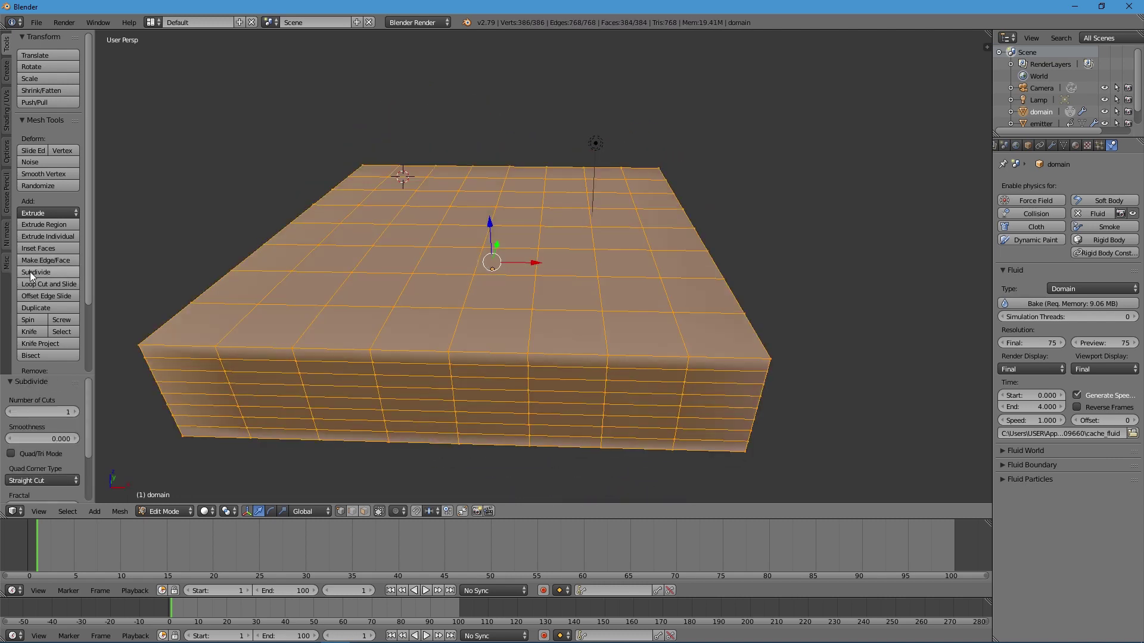
{"action": "key", "text": "Tab"}
Play the fluid animation up to frame 48 and set the domain to flat shading.
{"action": "left_click", "coordinate": [426, 590]}
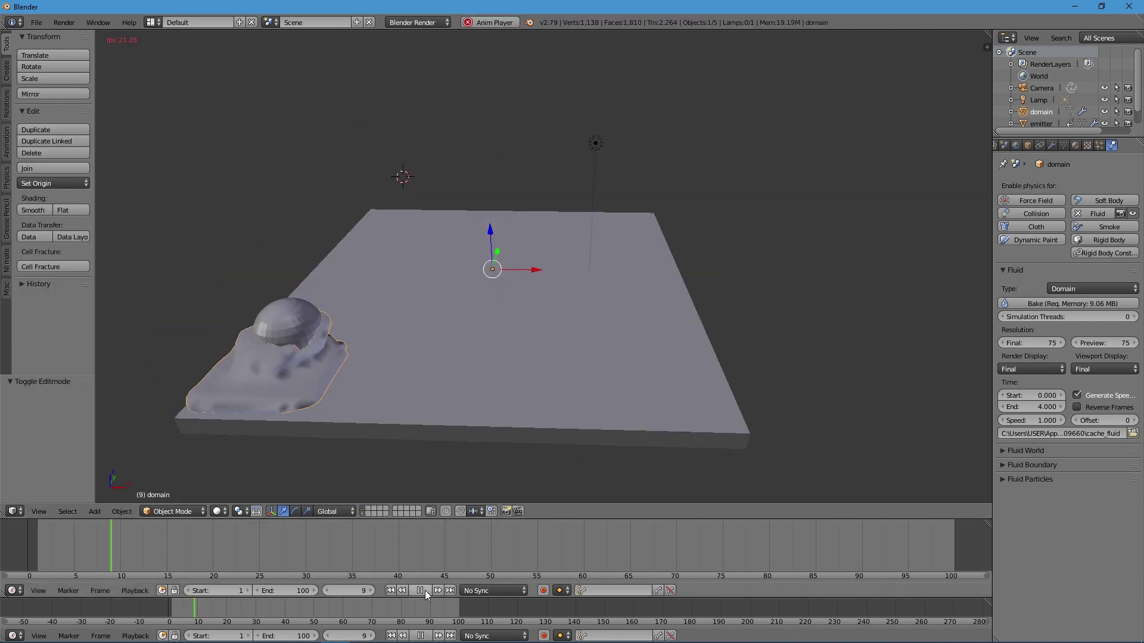
{"action": "left_click", "coordinate": [420, 591]}
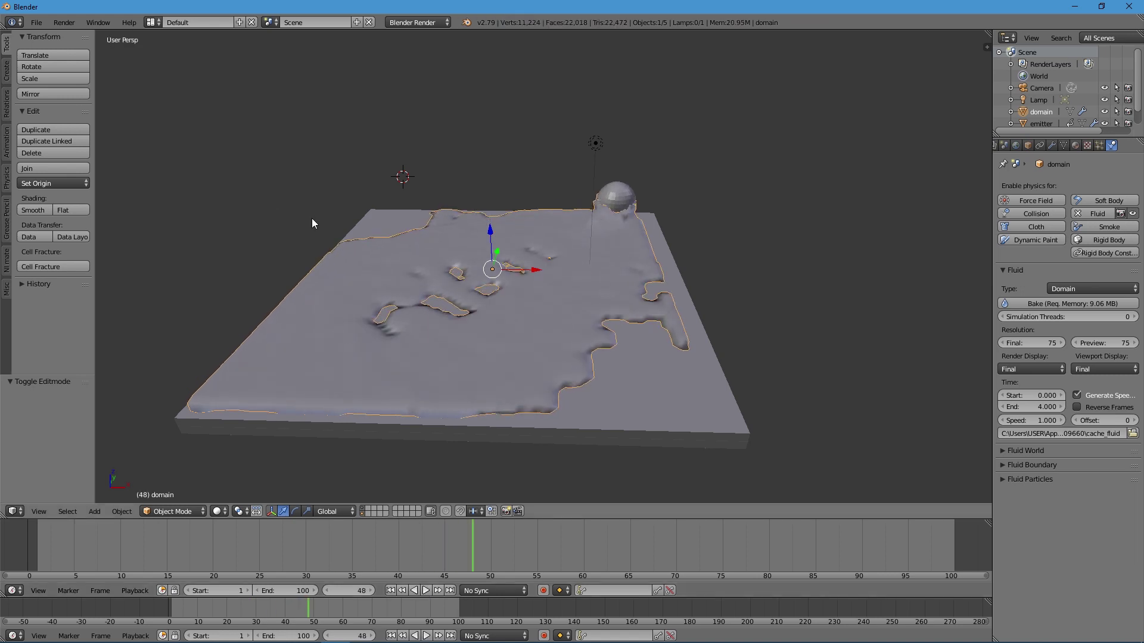
{"action": "left_click", "coordinate": [68, 212]}
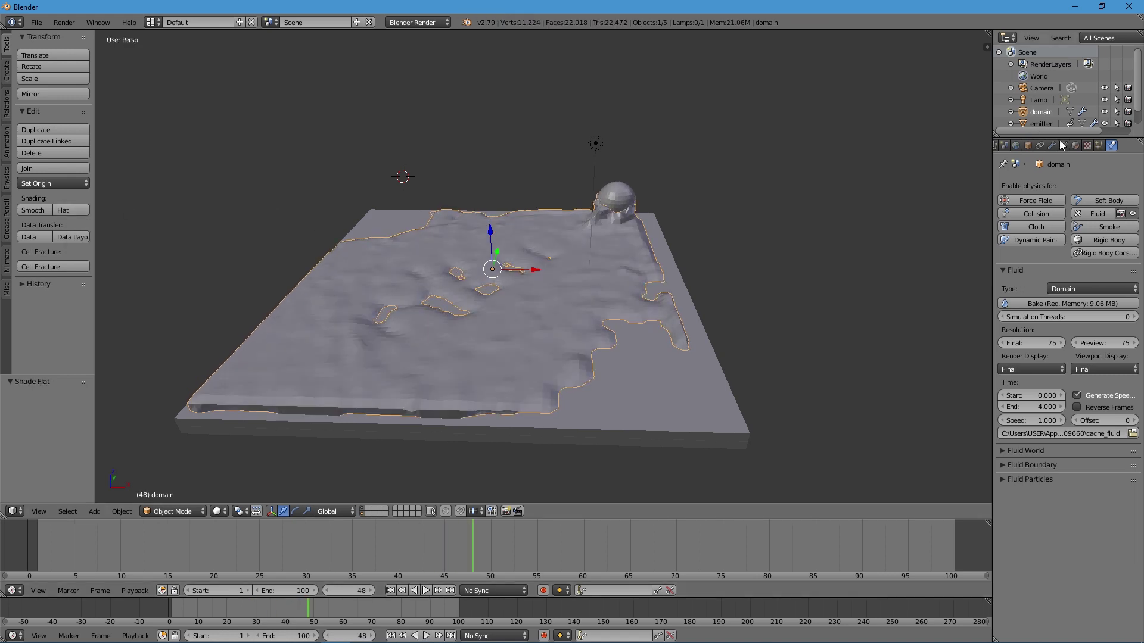
Add a Subdivision Surface modifier to the domain and set its view subdivisions to 2.
{"action": "left_click", "coordinate": [1051, 145]}
{"action": "left_click", "coordinate": [1053, 186]}
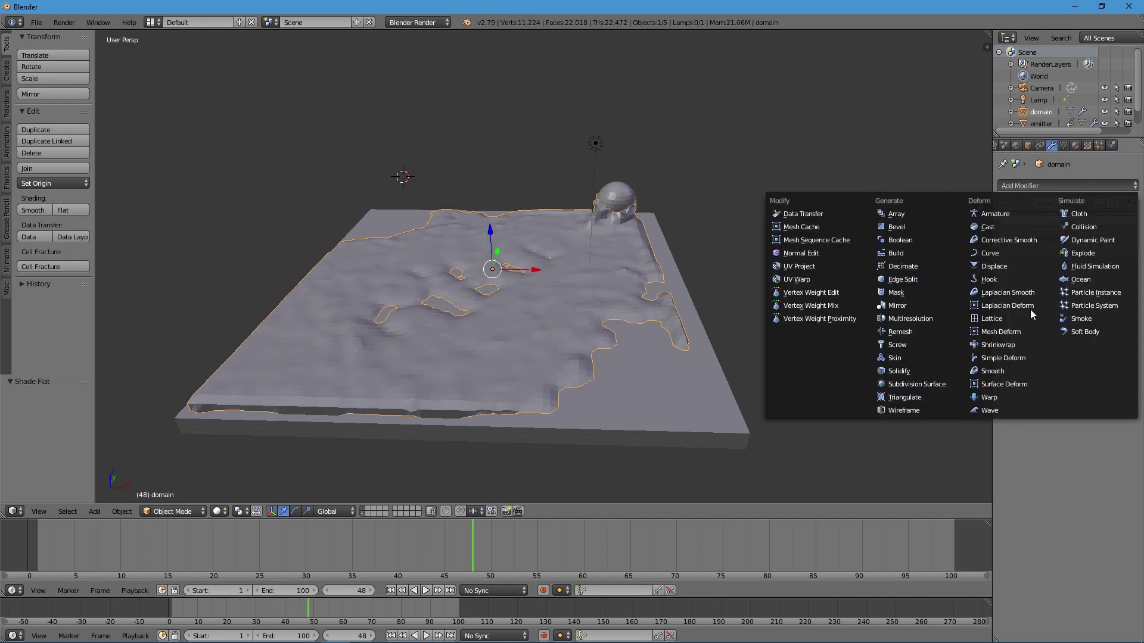
{"action": "left_click", "coordinate": [934, 390]}
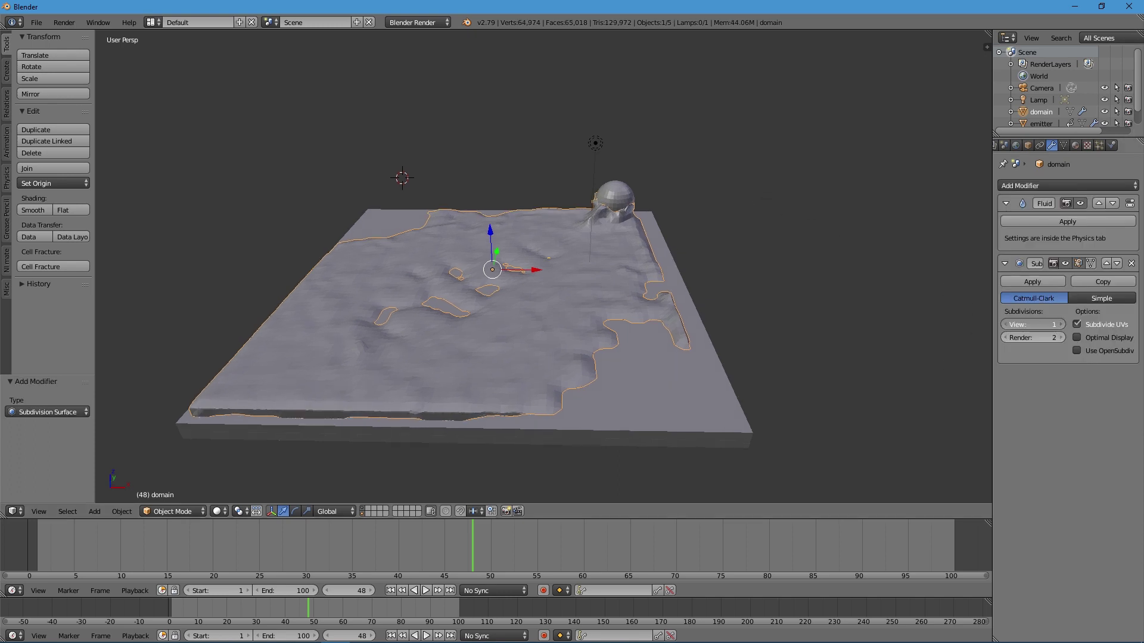
{"action": "left_click", "coordinate": [1061, 325]}
{"action": "middle_click_drag", "start_coordinate": [595, 257], "coordinate": [576, 235]}
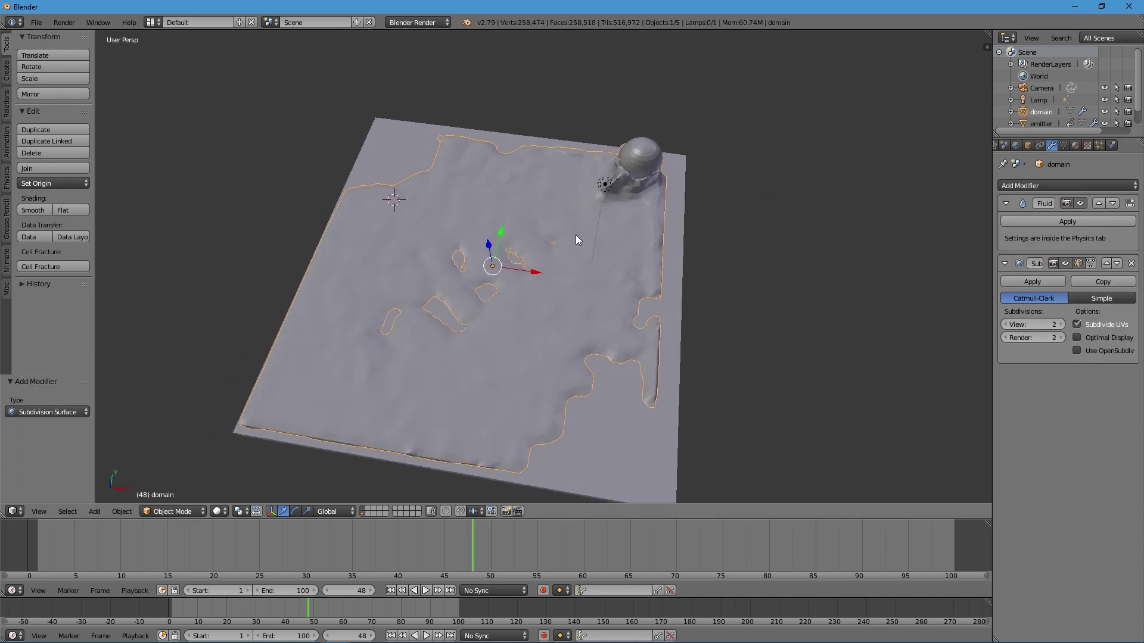
Try smooth shading on the subdivided domain, inspect the surface, and restore flat shading.
{"action": "left_click", "coordinate": [44, 213]}
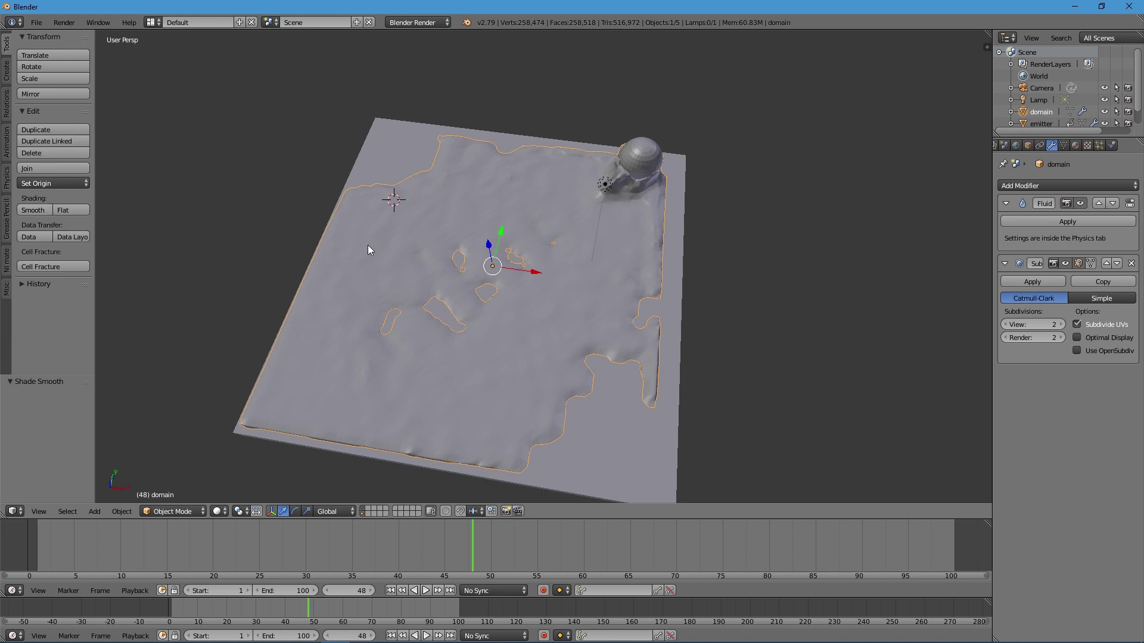
{"action": "middle_click_drag", "start_coordinate": [371, 251], "coordinate": [395, 219]}
{"action": "left_click", "coordinate": [82, 214]}
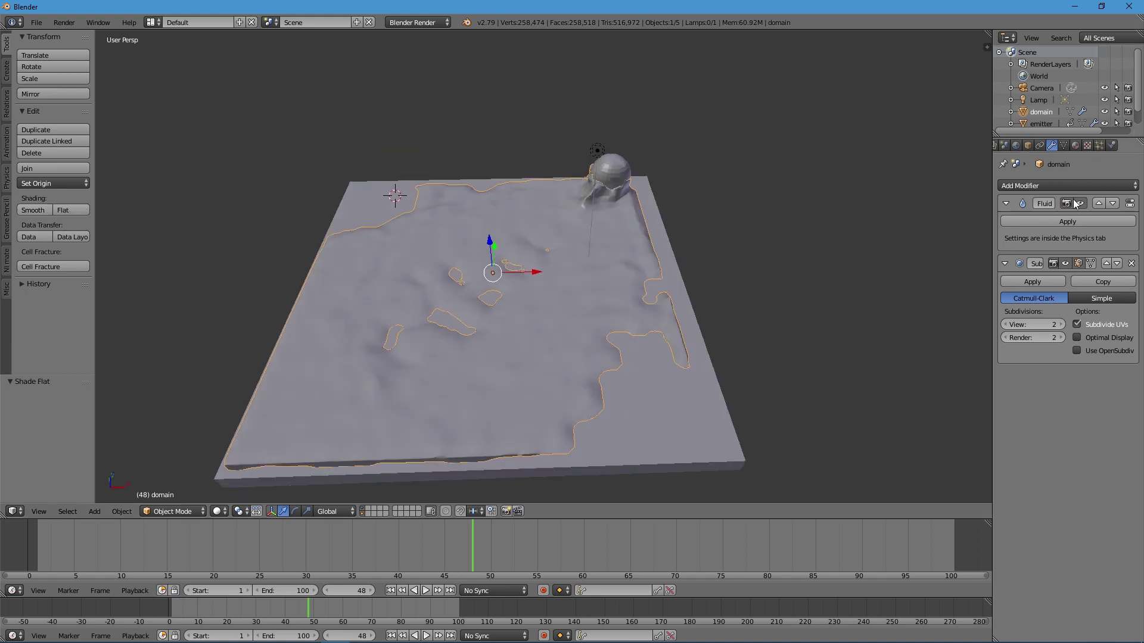
Compare the fluid with and without the Subdivision Surface modifier, and leave the modifier's viewport display turned off.
{"action": "left_click", "coordinate": [1065, 264]}
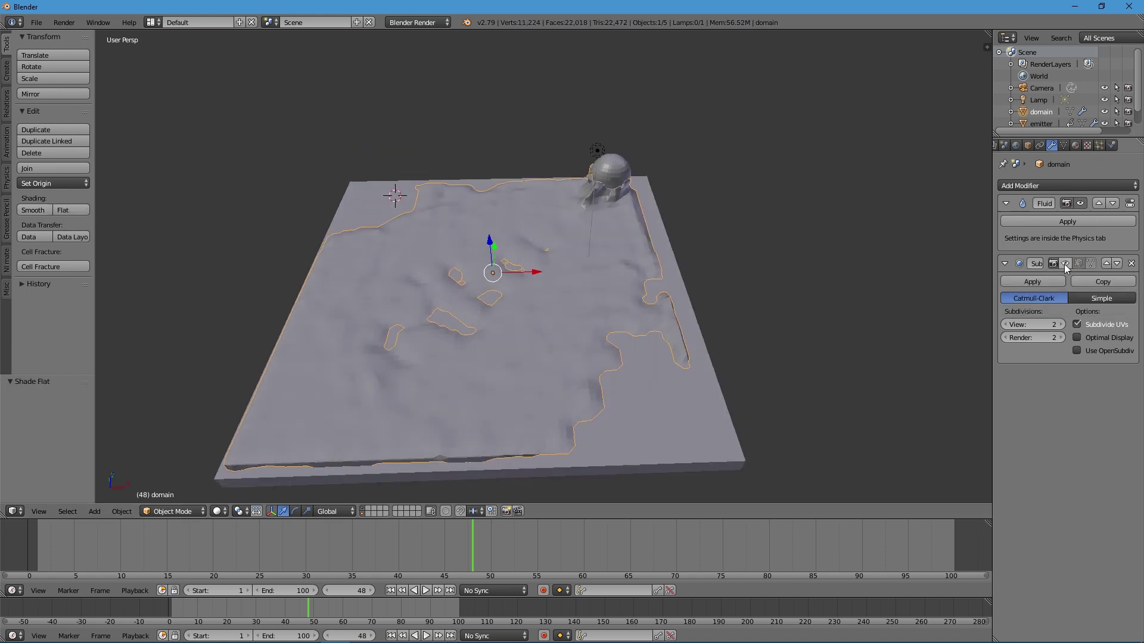
{"action": "left_click", "coordinate": [1065, 264]}
{"action": "left_click_drag", "start_coordinate": [115, 545], "coordinate": [389, 533]}
{"action": "key", "text": "Escape"}
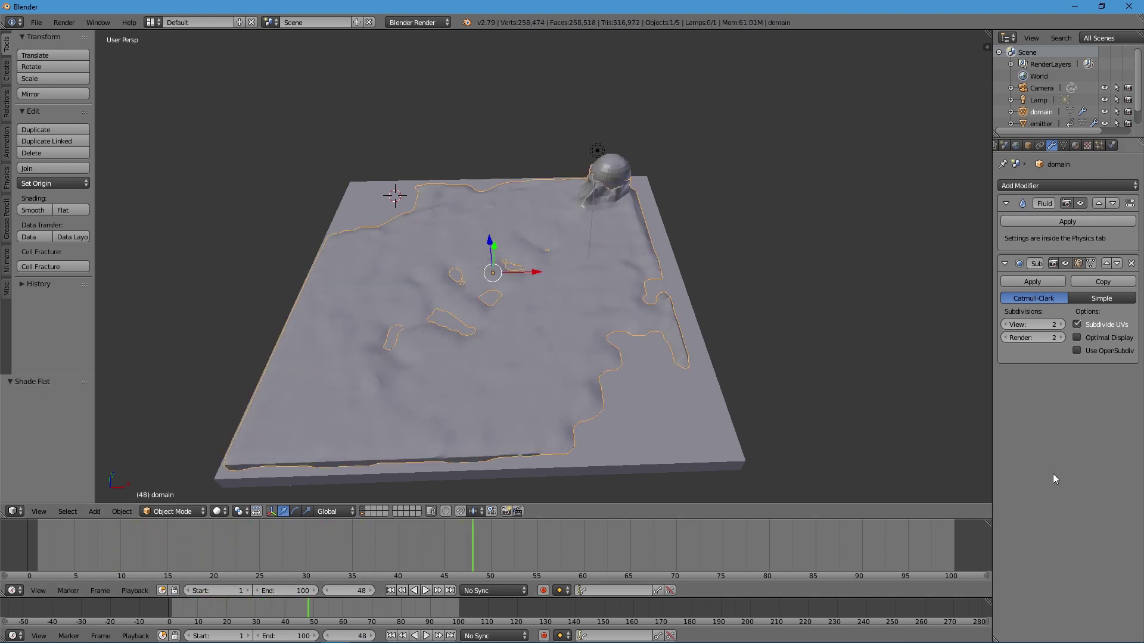
{"action": "left_click", "coordinate": [1066, 264]}
{"action": "key", "text": "g"}
{"action": "key", "text": "Escape"}
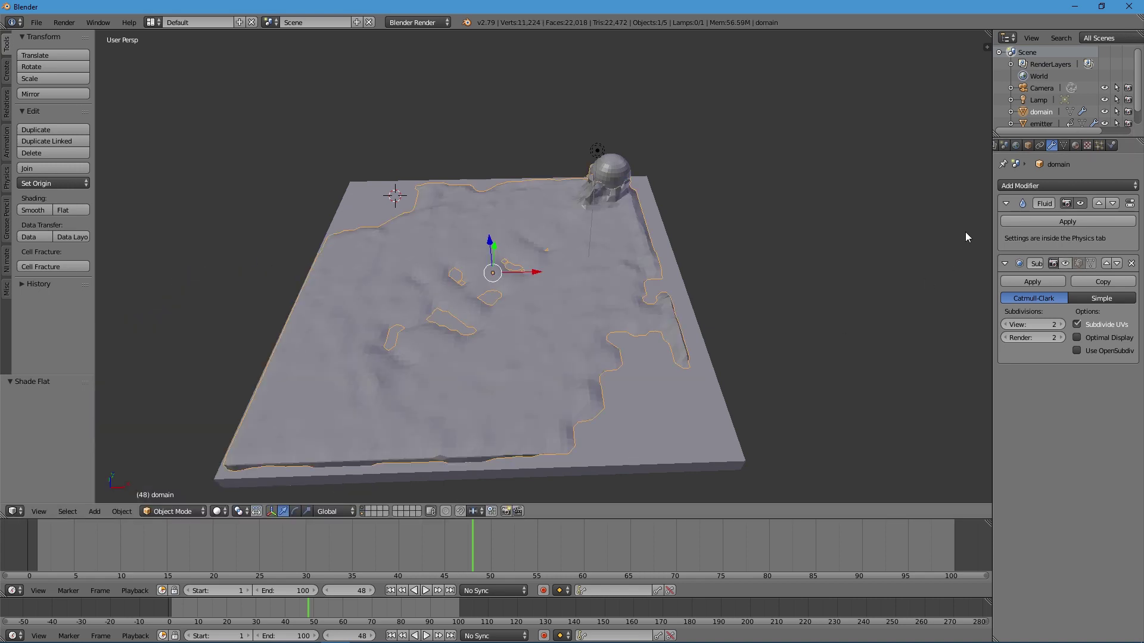
Play the fluid animation again, stop it, and look at the fluid from a lower angle.
{"action": "key", "text": "alt+a"}
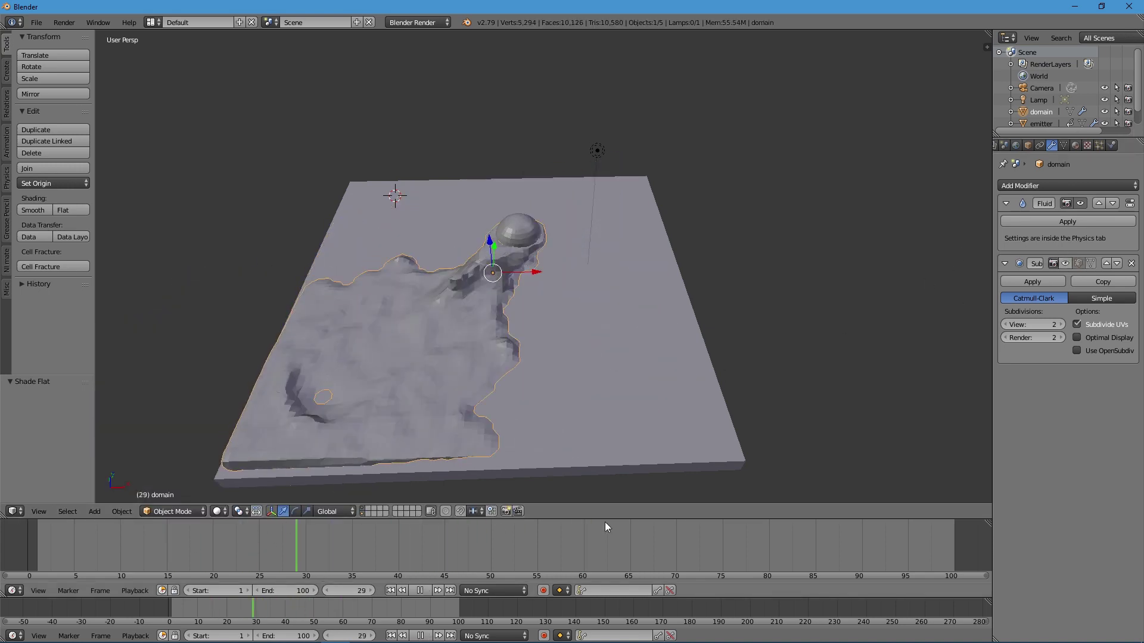
{"action": "key", "text": "Escape"}
{"action": "middle_click_drag", "start_coordinate": [645, 318], "coordinate": [684, 274]}
Select the floor, show its material settings, and switch the render engine to Cycles Render.
{"action": "right_click", "coordinate": [635, 367]}
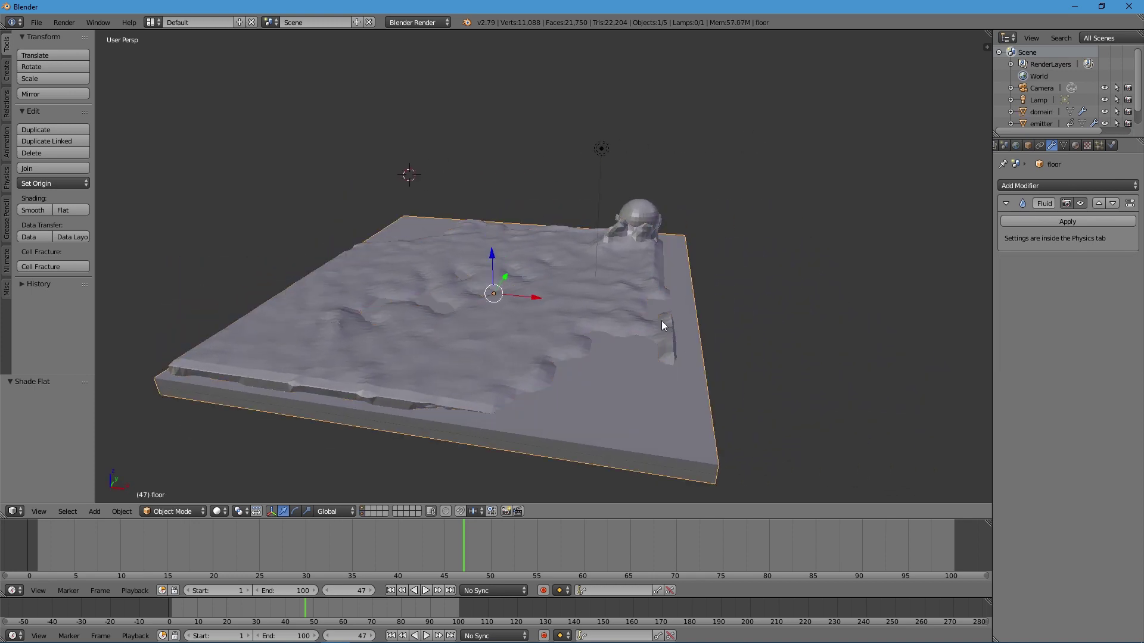
{"action": "left_click", "coordinate": [1075, 145]}
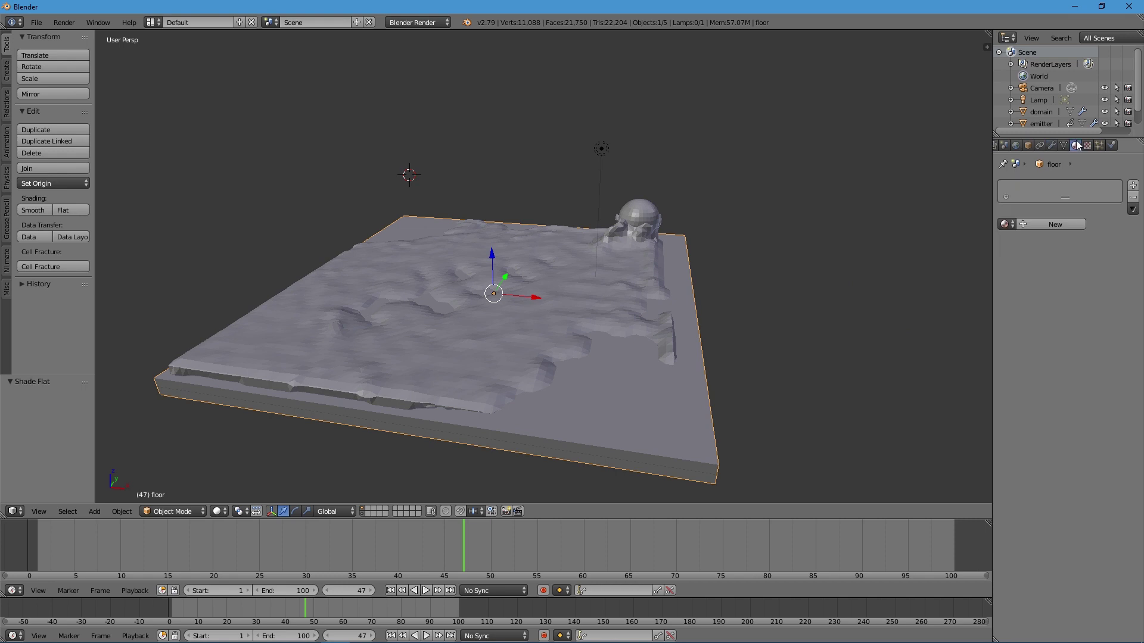
{"action": "left_click", "coordinate": [448, 18]}
{"action": "left_click", "coordinate": [427, 64]}
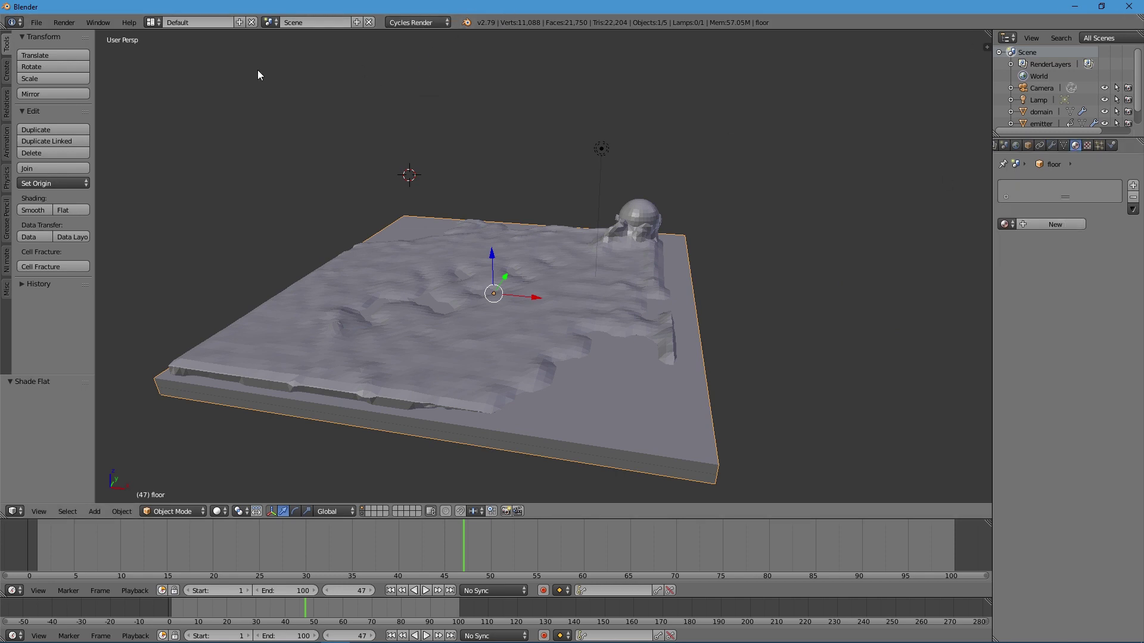
Save the scene over the existing tutorial.blend in the Tutorial Files folder.
{"action": "left_click", "coordinate": [36, 22]}
{"action": "left_click", "coordinate": [76, 124]}
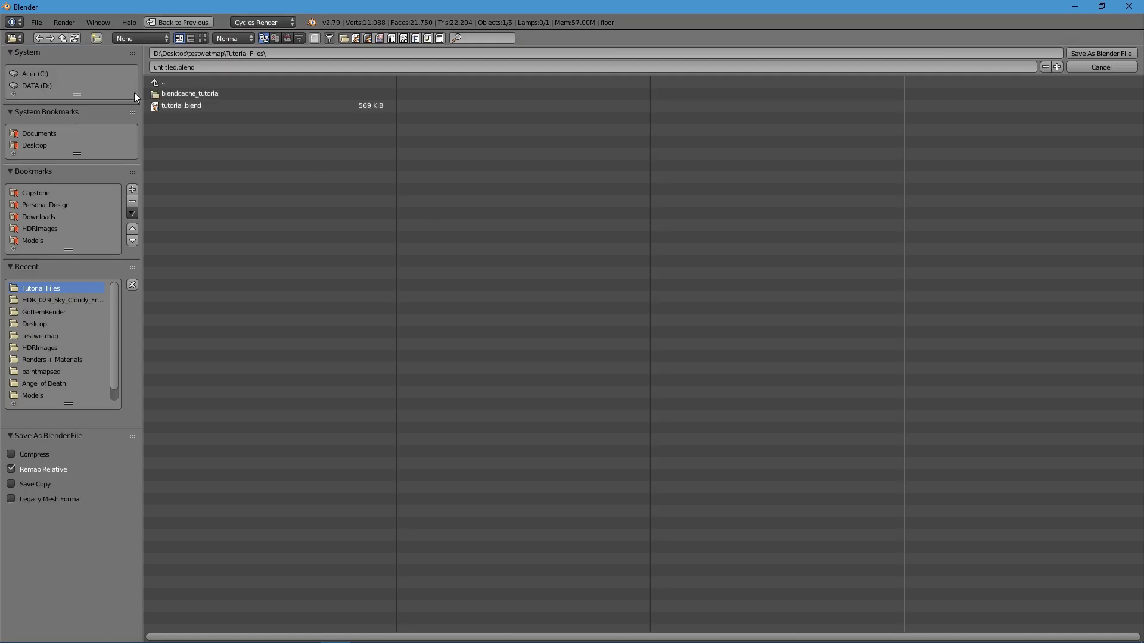
{"action": "left_click", "coordinate": [190, 105]}
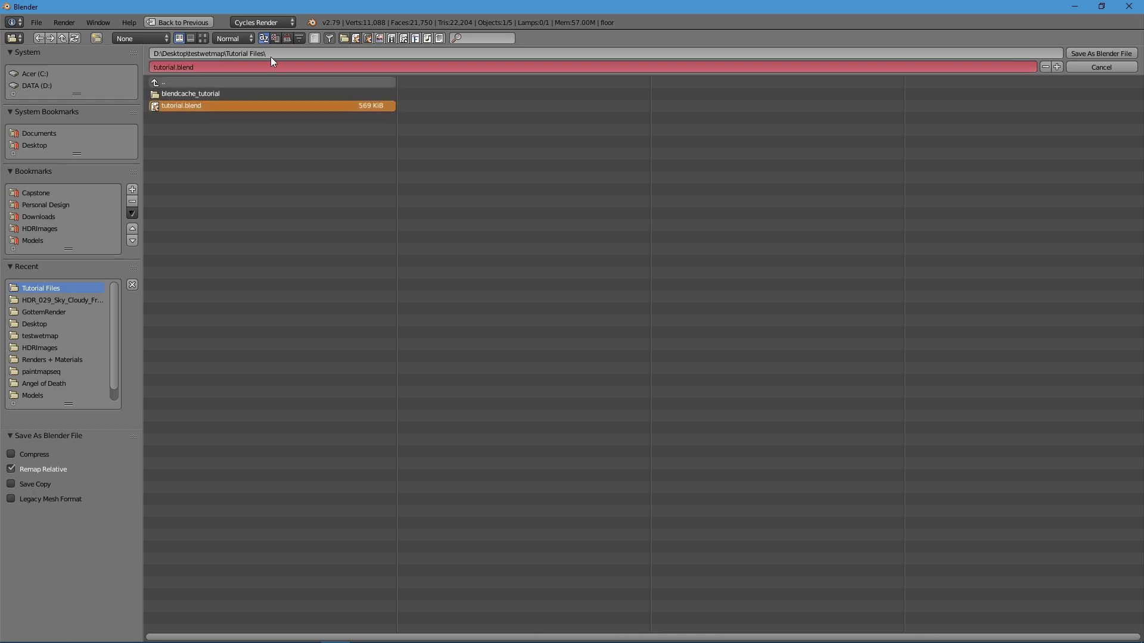
{"action": "left_click", "coordinate": [1100, 53]}
Save the scene under the new file name tutori2al.blend in the same folder.
{"action": "left_click", "coordinate": [40, 23]}
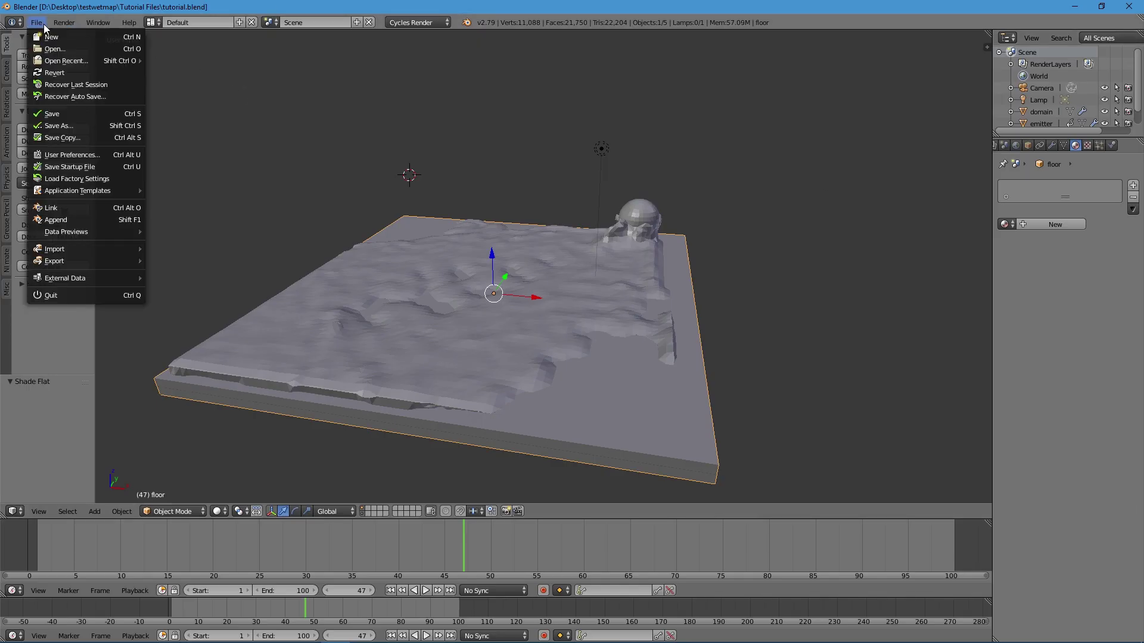
{"action": "left_click", "coordinate": [56, 125]}
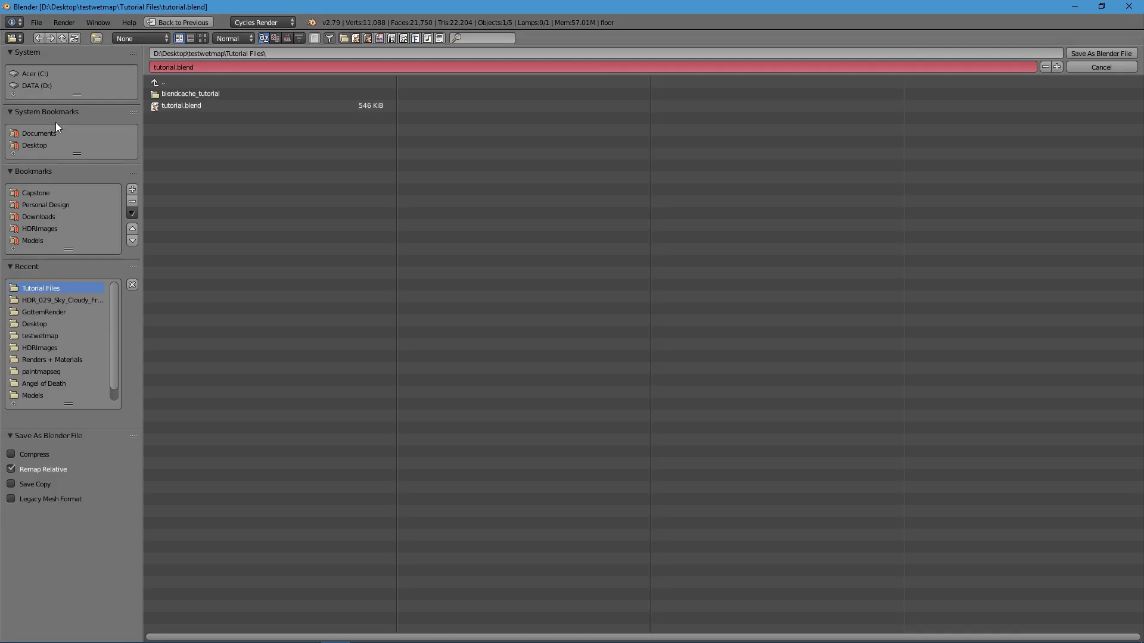
{"action": "left_click", "coordinate": [175, 68]}
{"action": "type", "text": "2"}
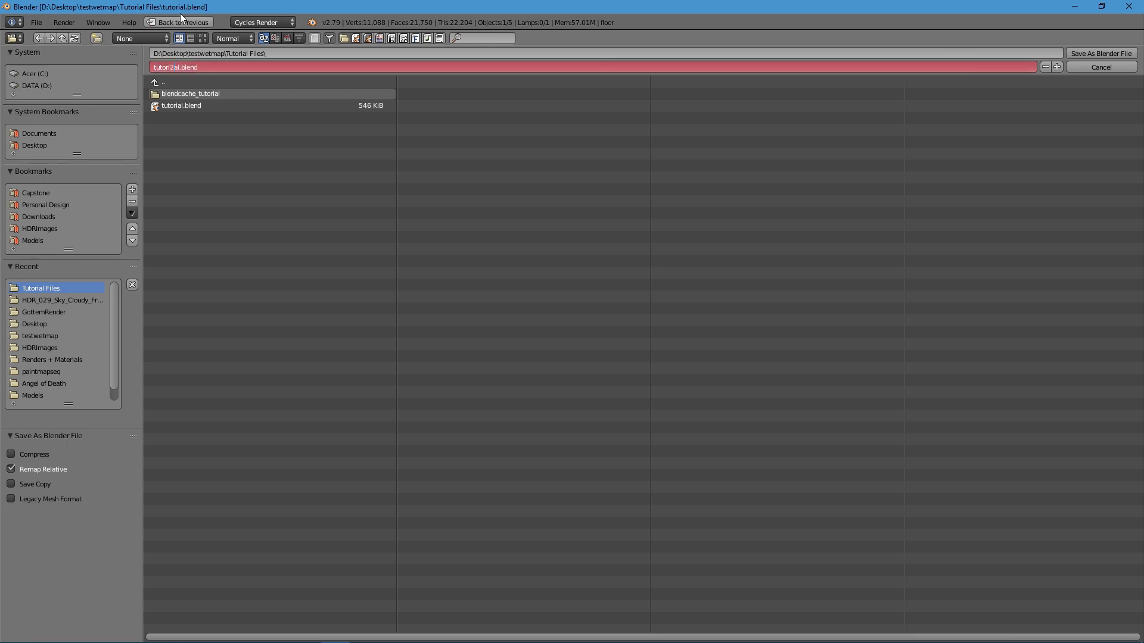
{"action": "key", "text": "Return"}
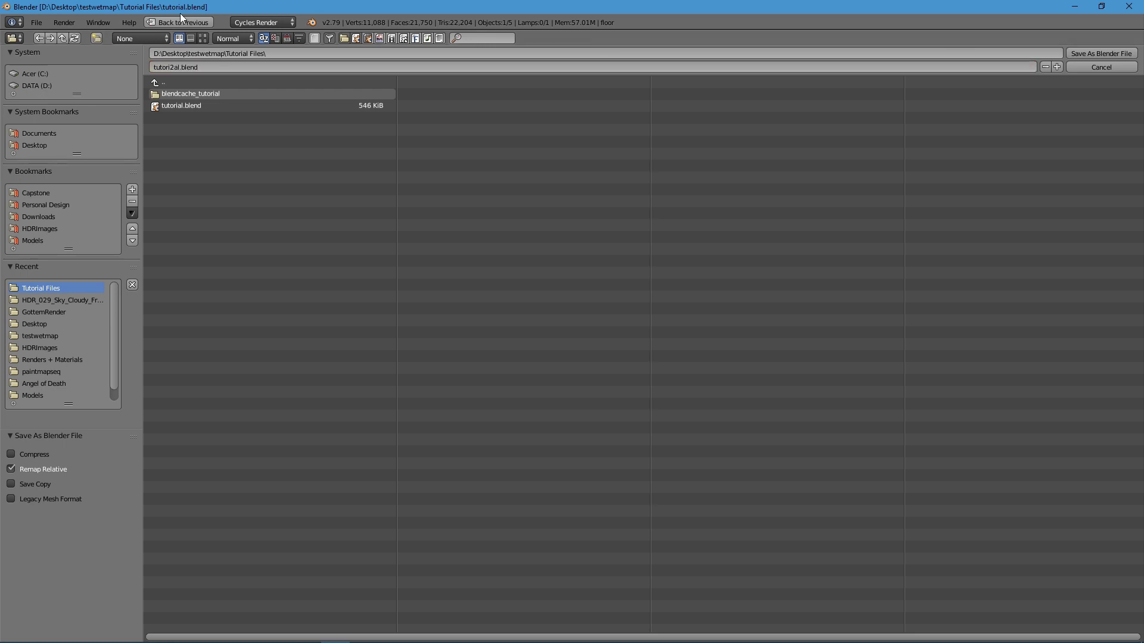
{"action": "left_click", "coordinate": [1081, 55]}
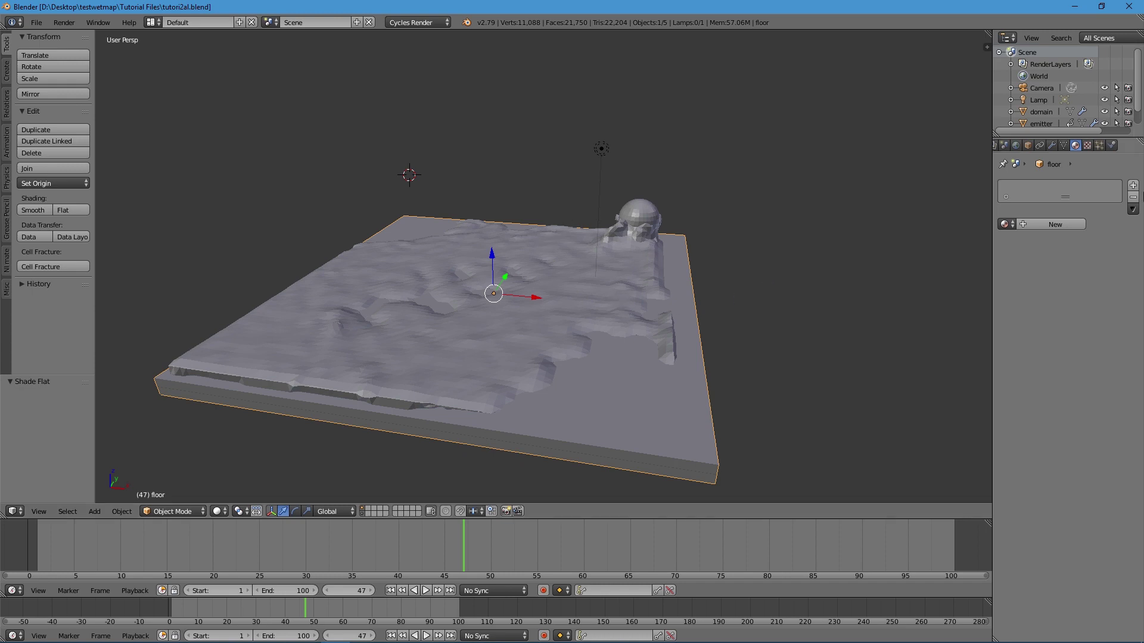
Give the floor a new material, keeping the Diffuse BSDF surface shader.
{"action": "right_click", "coordinate": [631, 414]}
{"action": "left_click", "coordinate": [1052, 228]}
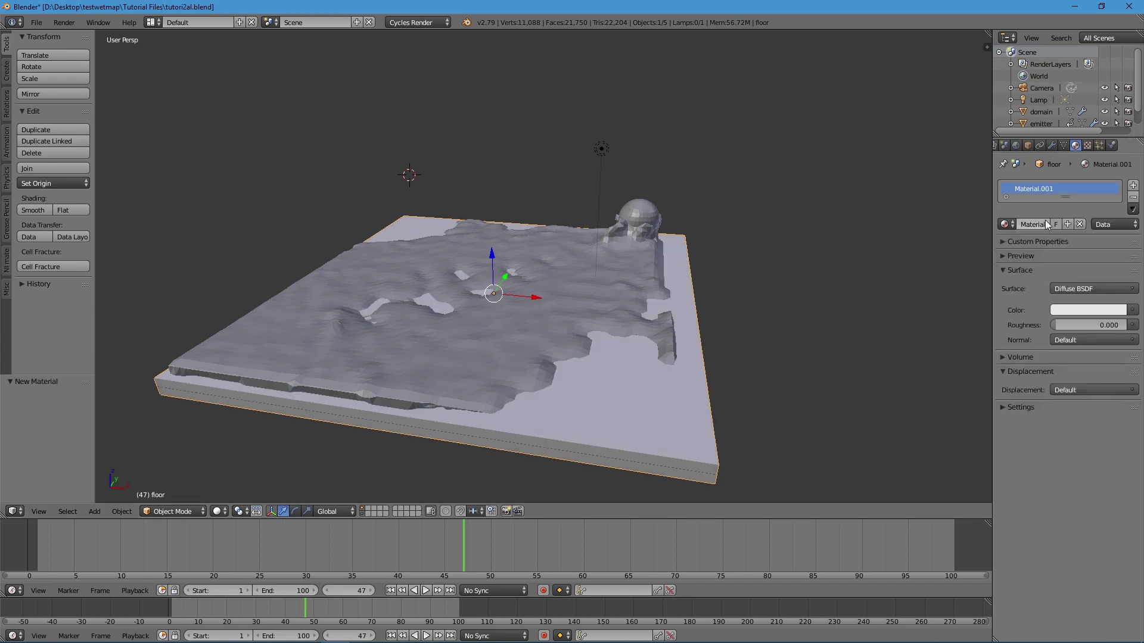
{"action": "left_click", "coordinate": [1095, 288]}
{"action": "left_click", "coordinate": [1132, 310]}
Split off the lower part of the 3D view as a second editor area.
{"action": "mouse_move", "coordinate": [722, 220]}
{"action": "middle_mouse_down"}
{"action": "mouse_move", "coordinate": [743, 235]}
{"action": "mouse_move", "coordinate": [720, 230]}
{"action": "middle_mouse_up"}
{"action": "middle_click_drag", "start_coordinate": [793, 227], "coordinate": [788, 195], "text": "shift"}
{"action": "left_click_drag", "start_coordinate": [3, 518], "coordinate": [5, 363]}
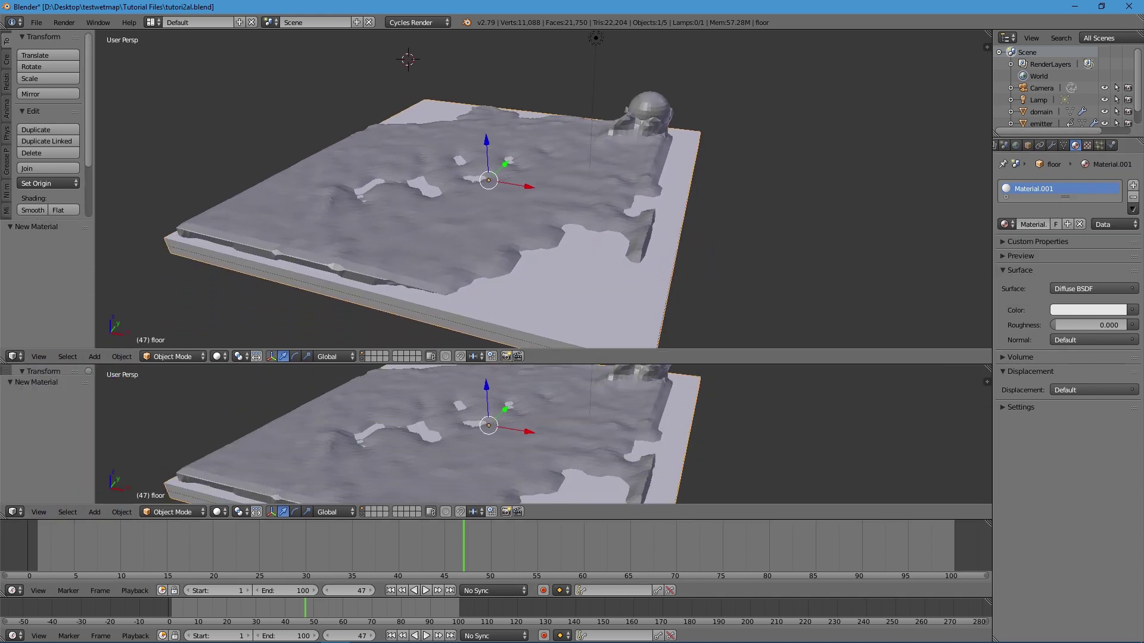
Turn the new lower area into a Node Editor and move the floor's Material Output node farther from the Diffuse BSDF node.
{"action": "left_click", "coordinate": [13, 512]}
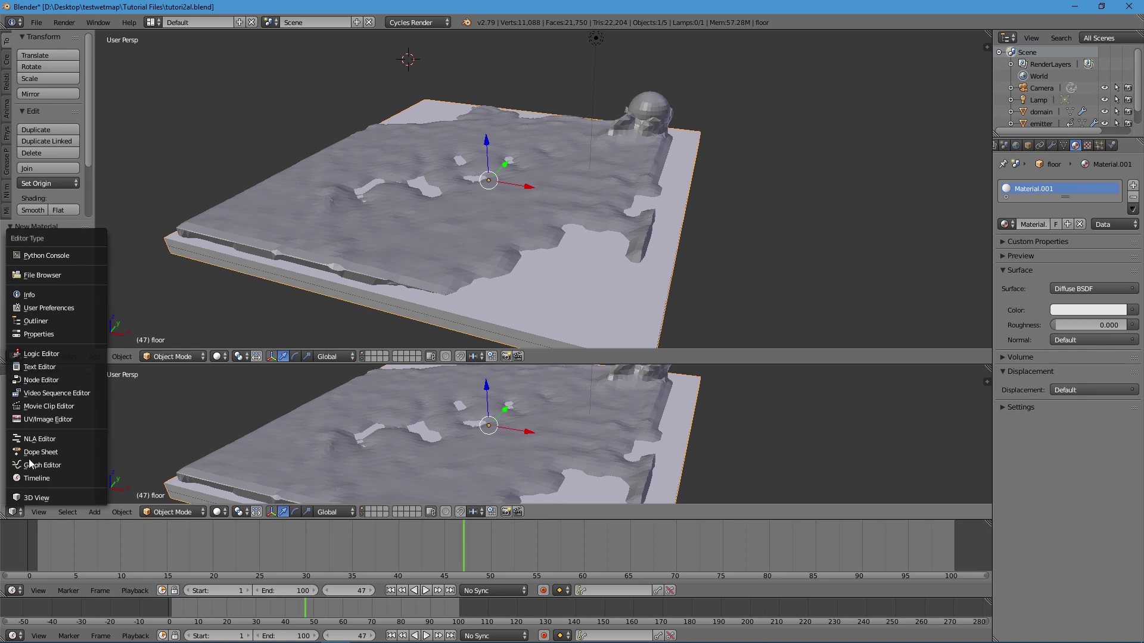
{"action": "left_click", "coordinate": [42, 382]}
{"action": "scroll", "coordinate": [446, 438], "scroll_direction": "up", "scroll_amount": 12}
{"action": "scroll", "coordinate": [528, 439], "scroll_direction": "down", "scroll_amount": 1}
{"action": "middle_click_drag", "start_coordinate": [537, 446], "coordinate": [510, 422]}
{"action": "left_click_drag", "start_coordinate": [474, 399], "coordinate": [600, 399]}
{"action": "scroll", "coordinate": [463, 433], "scroll_direction": "up", "scroll_amount": 1}
{"action": "middle_click_drag", "start_coordinate": [464, 425], "coordinate": [454, 416]}
Add a Glossy BSDF node directly below the Diffuse BSDF node in the floor material.
{"action": "key", "text": "shift+a"}
{"action": "left_click", "coordinate": [266, 455]}
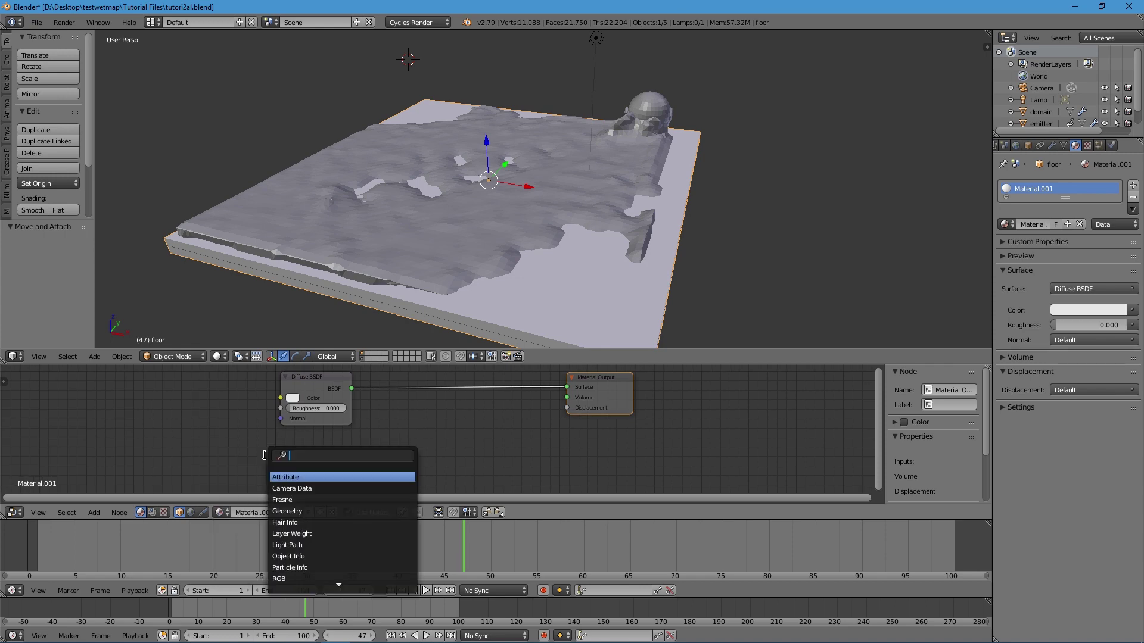
{"action": "type", "text": "glos"}
{"action": "key", "text": "Return"}
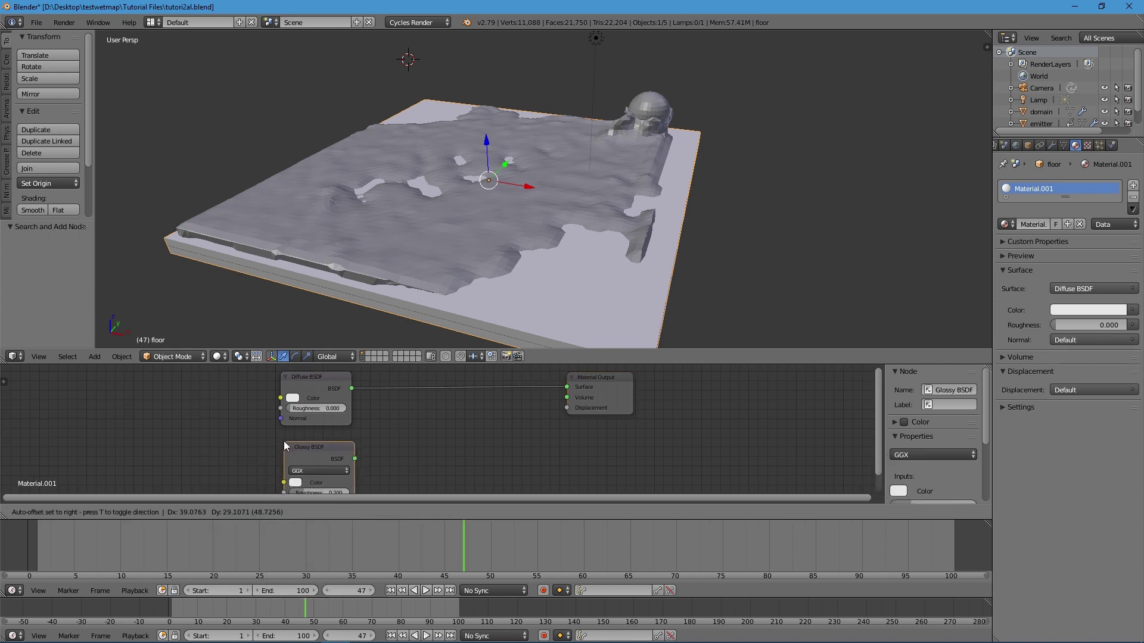
{"action": "left_click", "coordinate": [277, 439]}
Insert a Mix Shader between the Diffuse BSDF and Material Output, and connect the Glossy BSDF to its second shader input.
{"action": "key", "text": "shift+a"}
{"action": "left_click", "coordinate": [477, 423]}
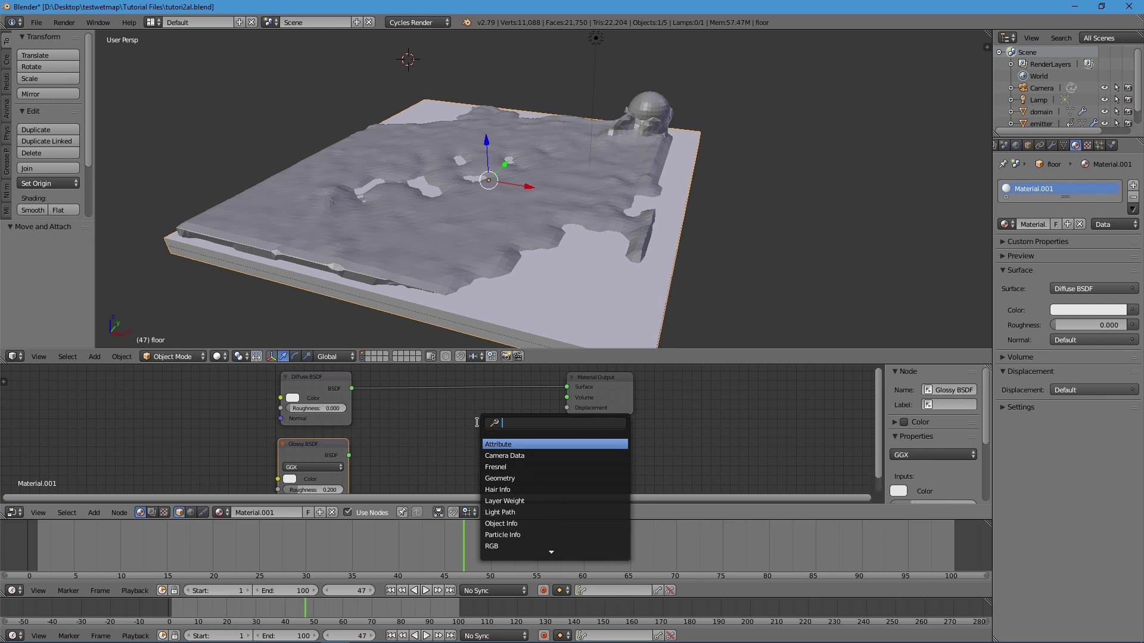
{"action": "type", "text": "mix"}
{"action": "key", "text": "Return"}
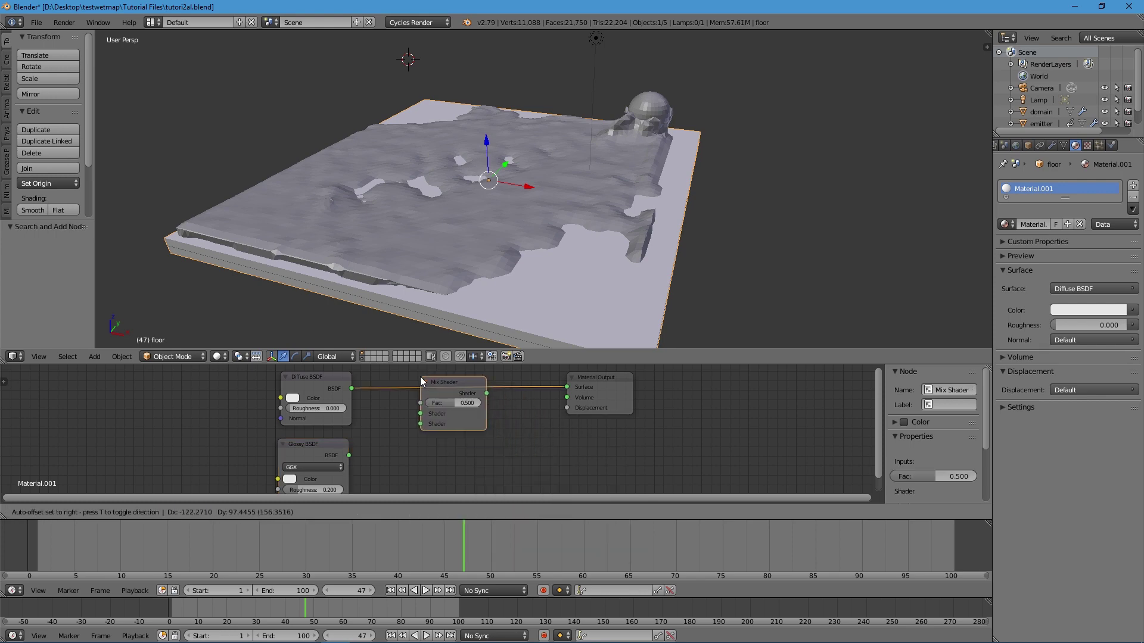
{"action": "left_click", "coordinate": [421, 379]}
{"action": "left_click_drag", "start_coordinate": [345, 451], "coordinate": [419, 424]}
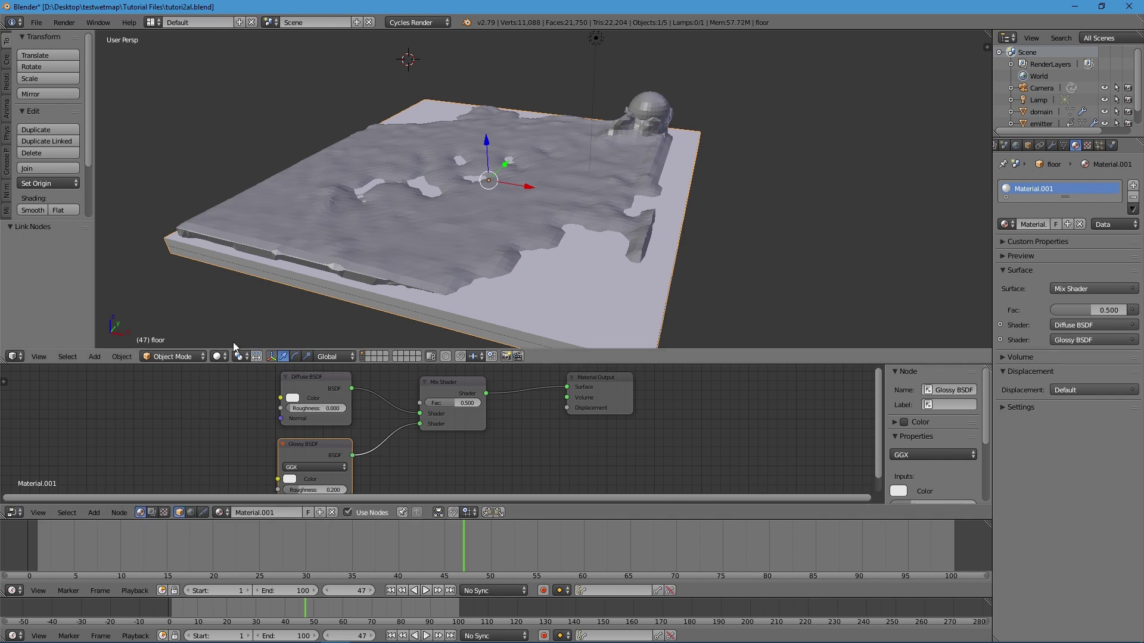
Colour the floor's Glossy BSDF pink and its Diffuse BSDF light blue, and align the Diffuse node above the Glossy node.
{"action": "middle_click_drag", "start_coordinate": [672, 294], "coordinate": [628, 204]}
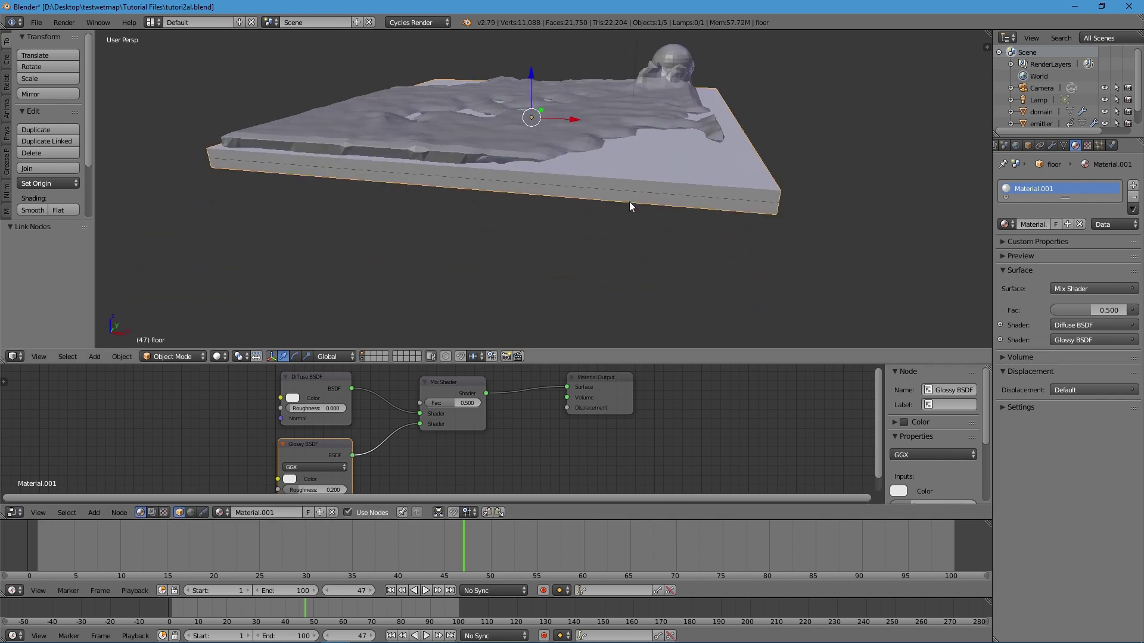
{"action": "left_click", "coordinate": [285, 480]}
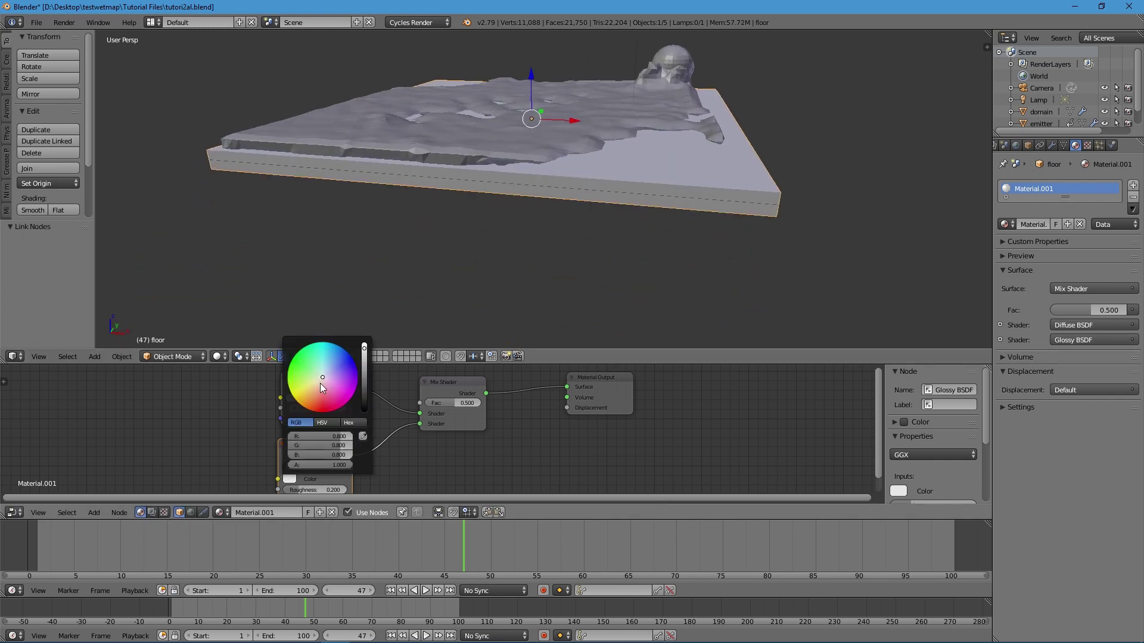
{"action": "left_click_drag", "start_coordinate": [321, 382], "coordinate": [324, 392]}
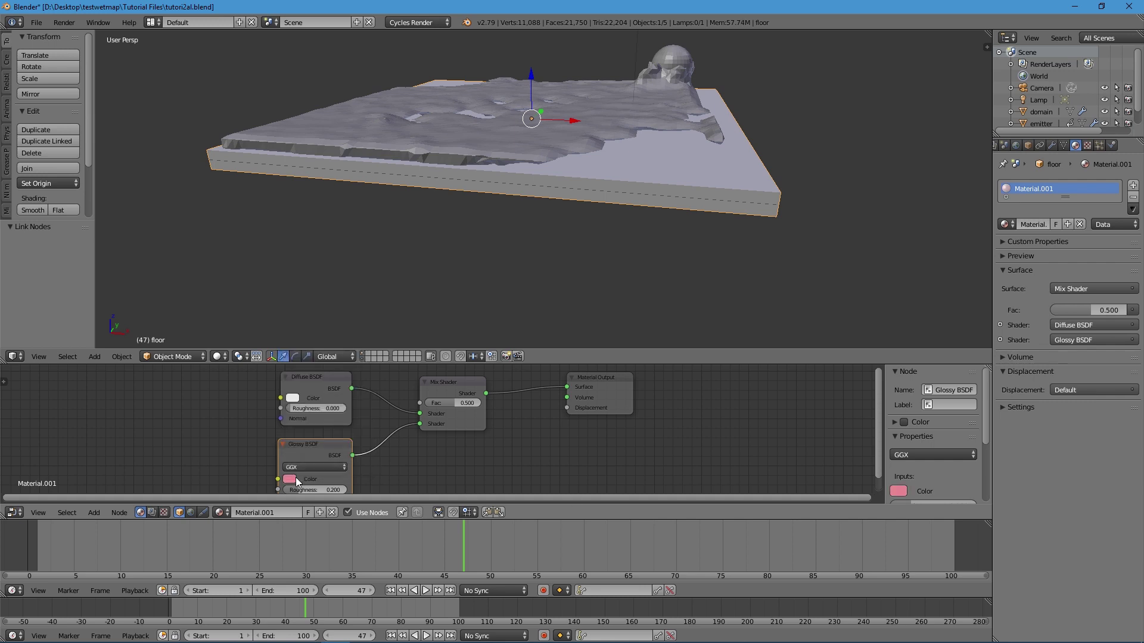
{"action": "left_click", "coordinate": [291, 399]}
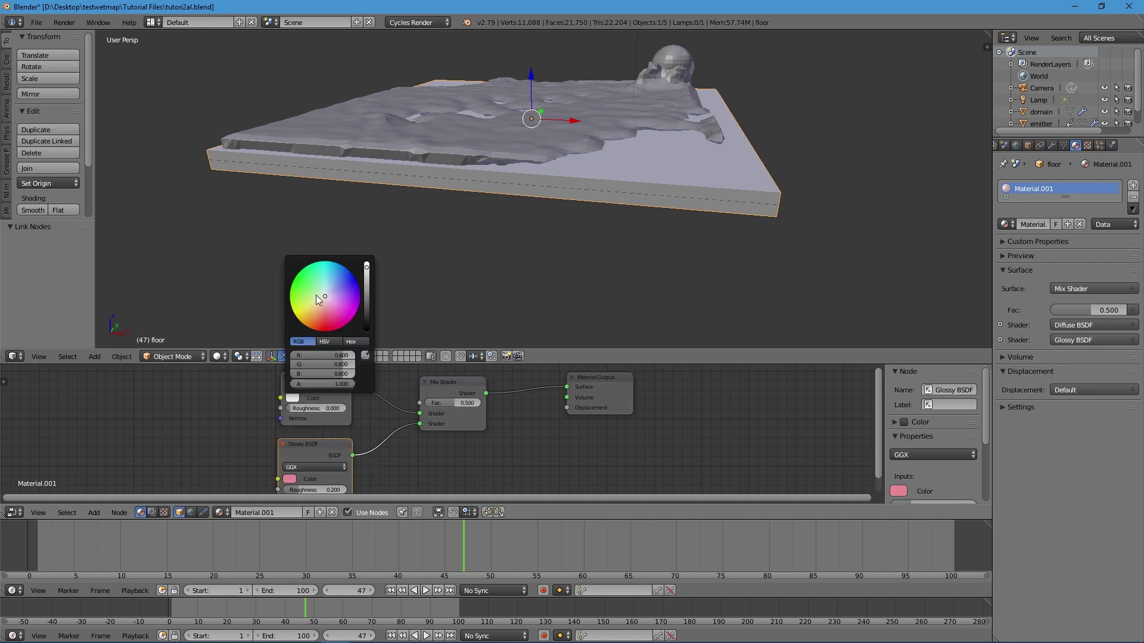
{"action": "left_click_drag", "start_coordinate": [317, 300], "coordinate": [337, 284]}
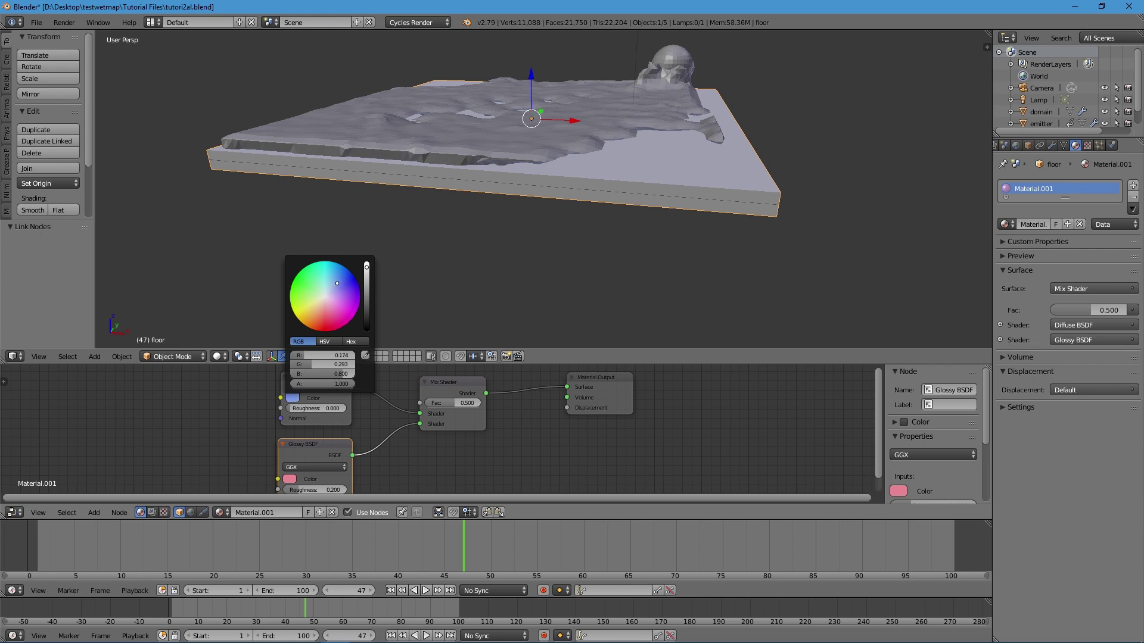
{"action": "left_click", "coordinate": [322, 388]}
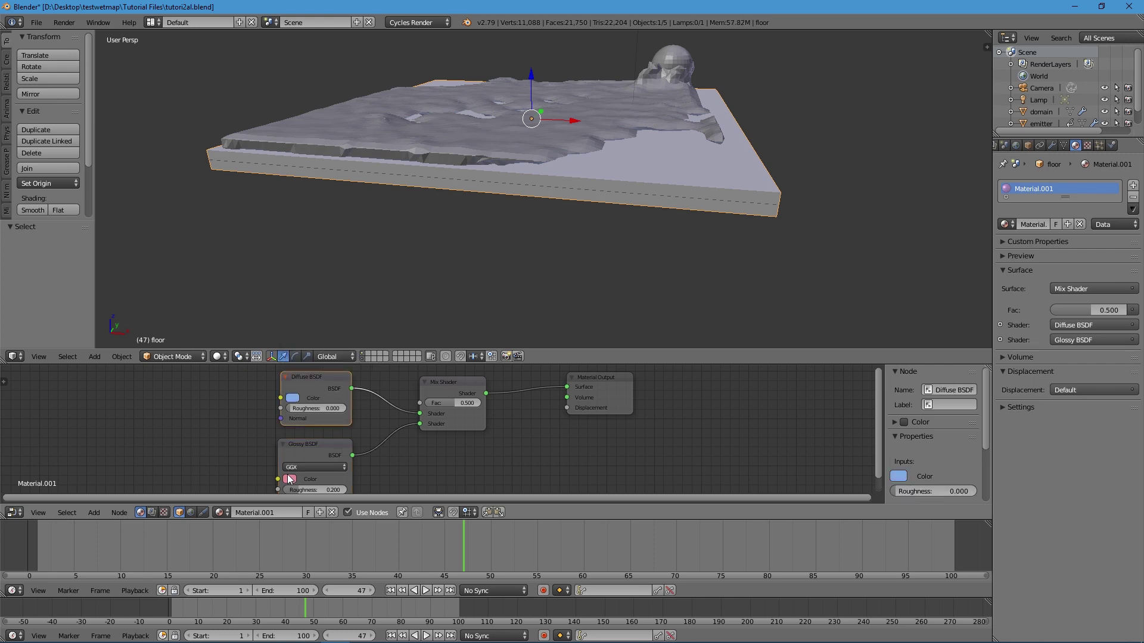
{"action": "left_click_drag", "start_coordinate": [311, 388], "coordinate": [307, 390]}
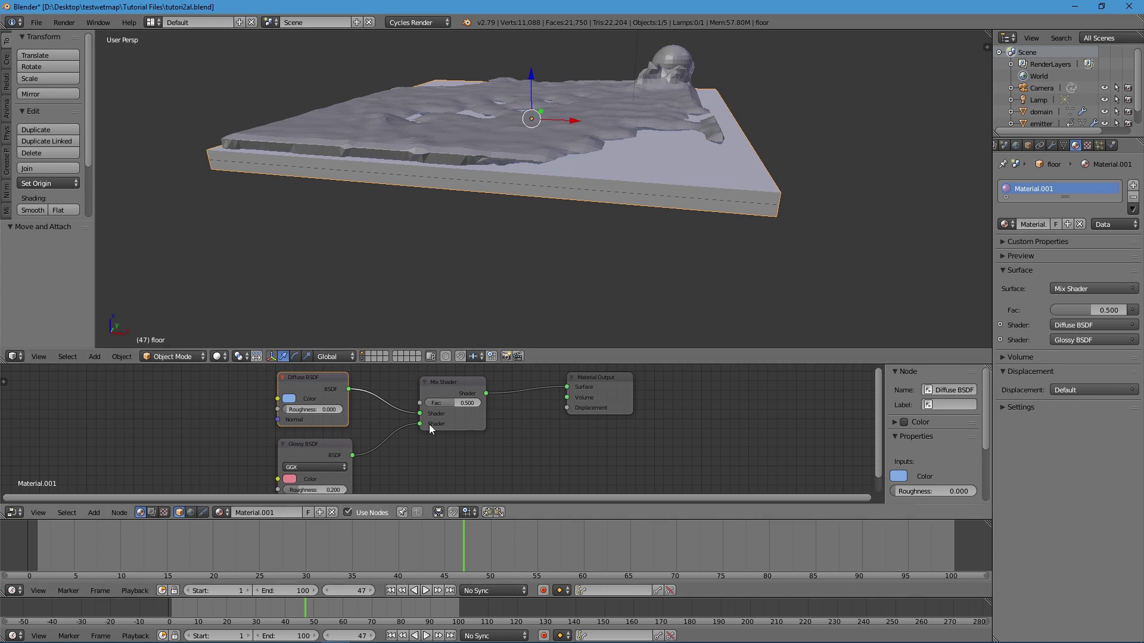
{"action": "middle_click_drag", "start_coordinate": [684, 401], "coordinate": [684, 421]}
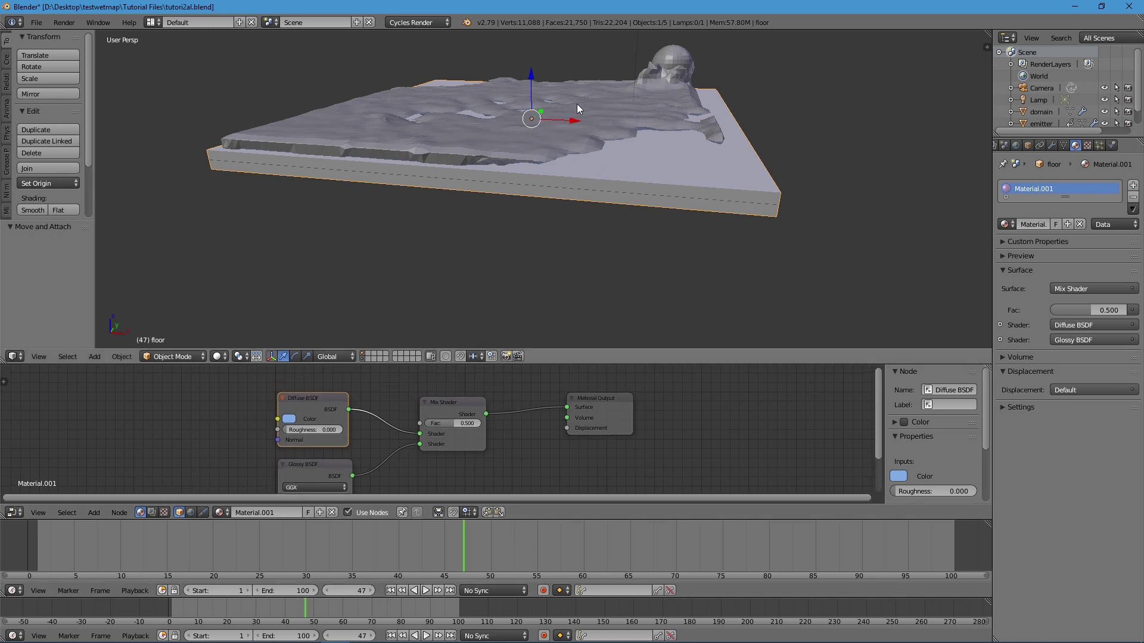
Give the fluid domain a new material with a Glass BSDF surface and an IOR of 1.350.
{"action": "right_click", "coordinate": [603, 116]}
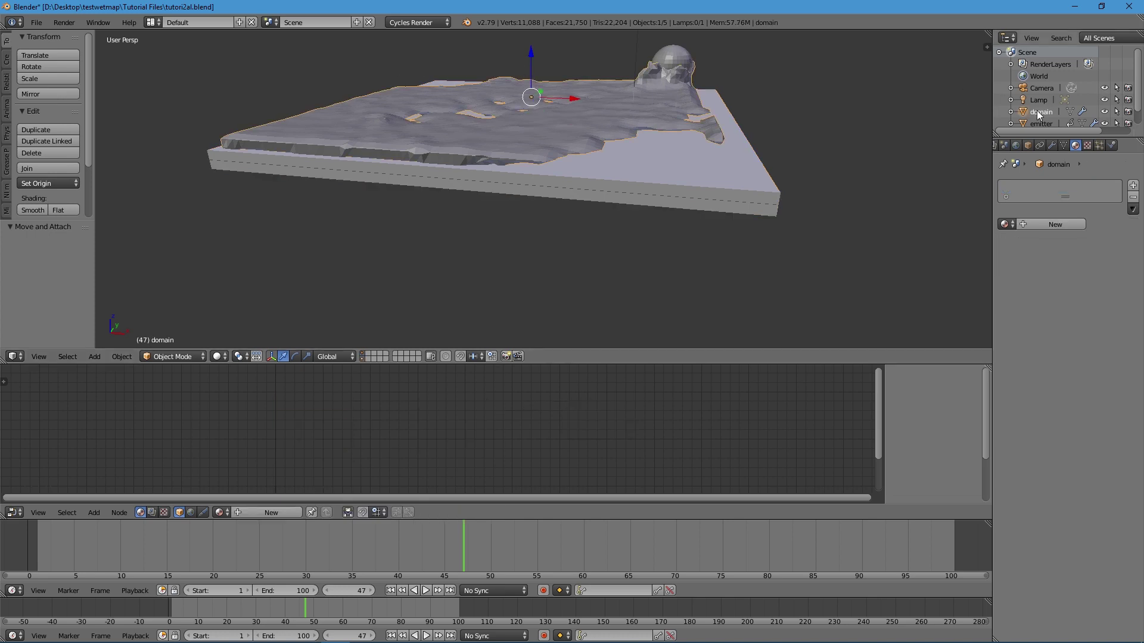
{"action": "left_click", "coordinate": [1046, 225]}
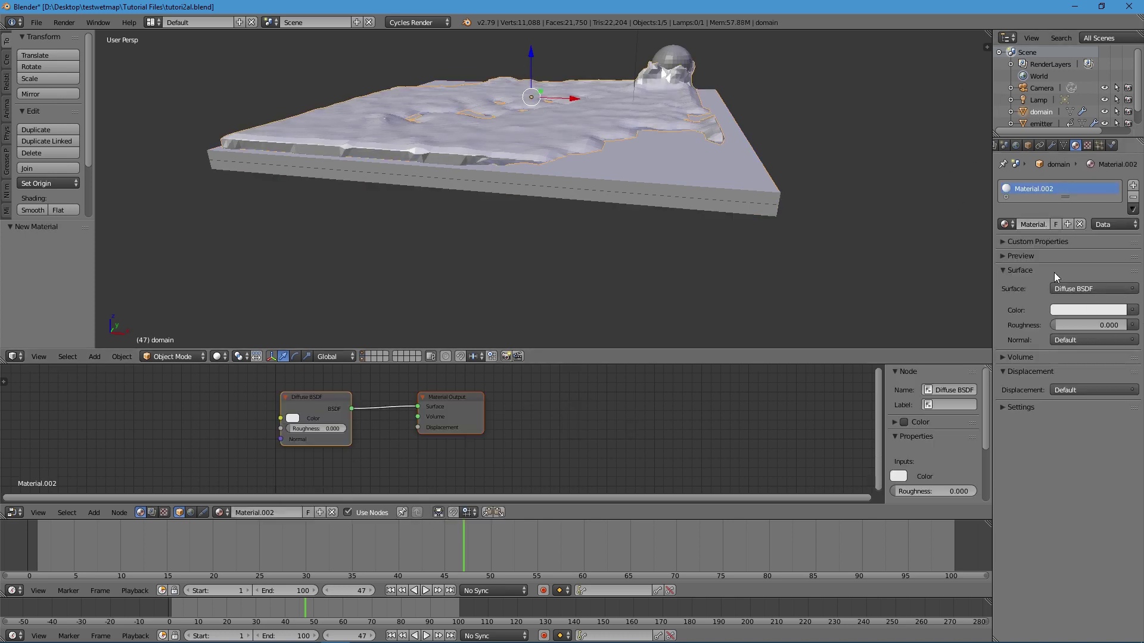
{"action": "left_click", "coordinate": [1077, 289]}
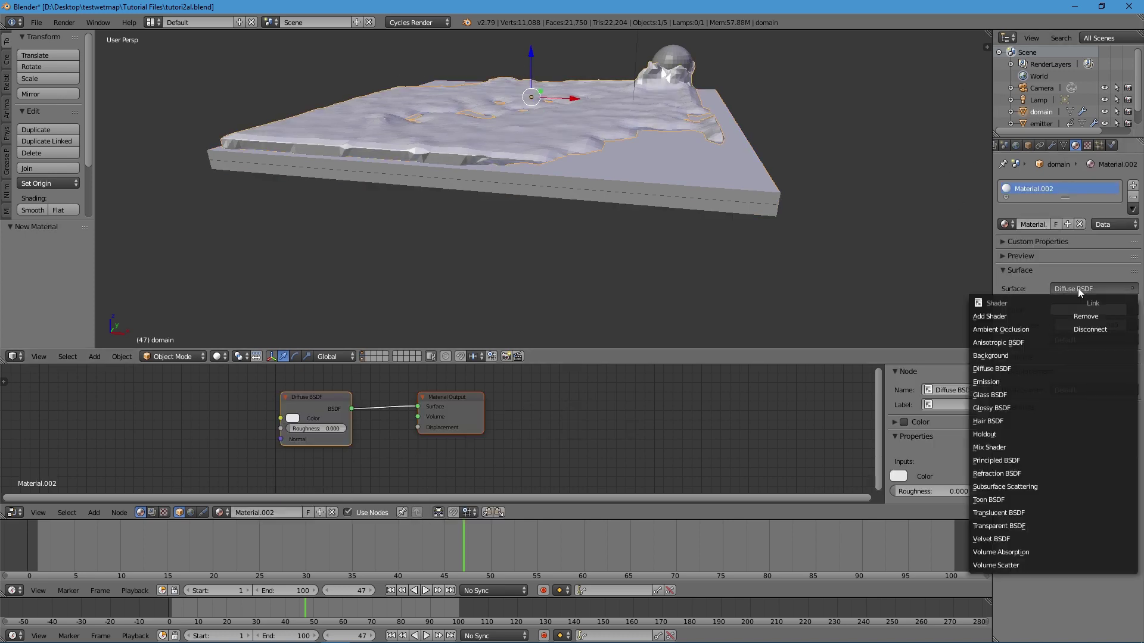
{"action": "left_click", "coordinate": [989, 394]}
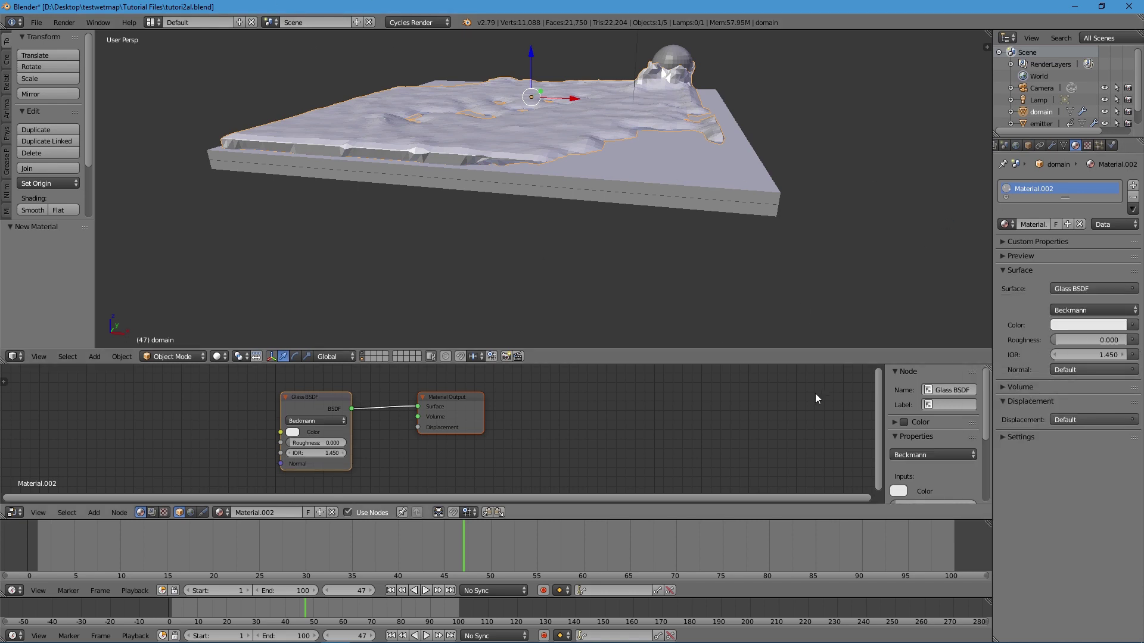
{"action": "left_click", "coordinate": [1088, 354]}
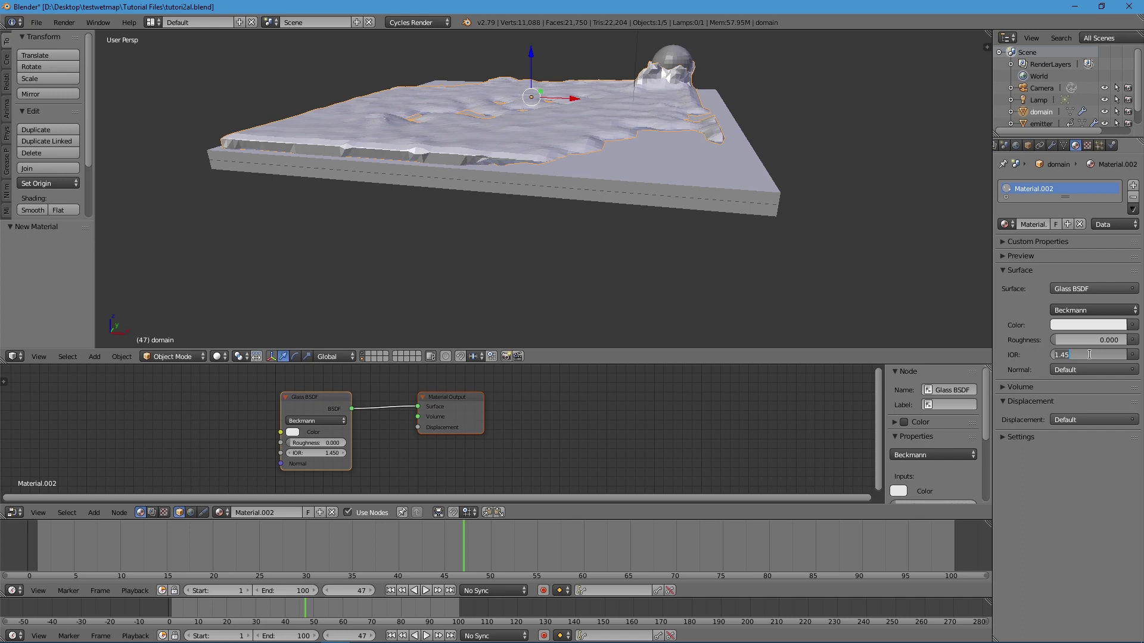
{"action": "type", "text": "1."}
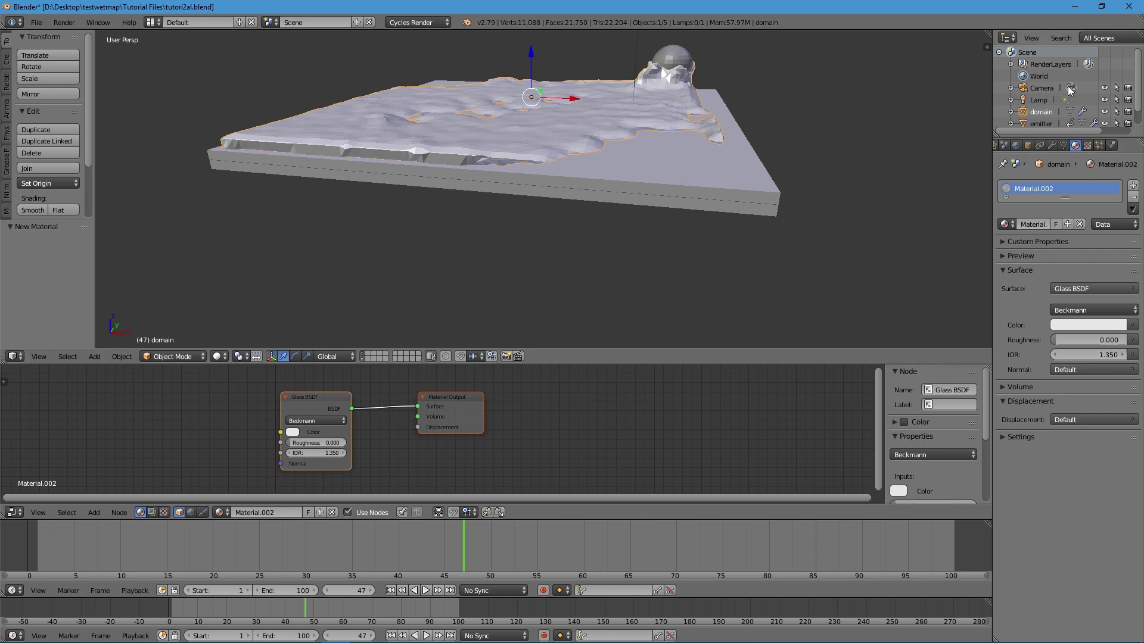
{"action": "scroll", "coordinate": [506, 414], "scroll_direction": "up", "scroll_amount": 2}
{"action": "scroll", "coordinate": [503, 415], "scroll_direction": "down", "scroll_amount": 2}
{"action": "scroll", "coordinate": [500, 421], "scroll_direction": "up", "scroll_amount": 2}
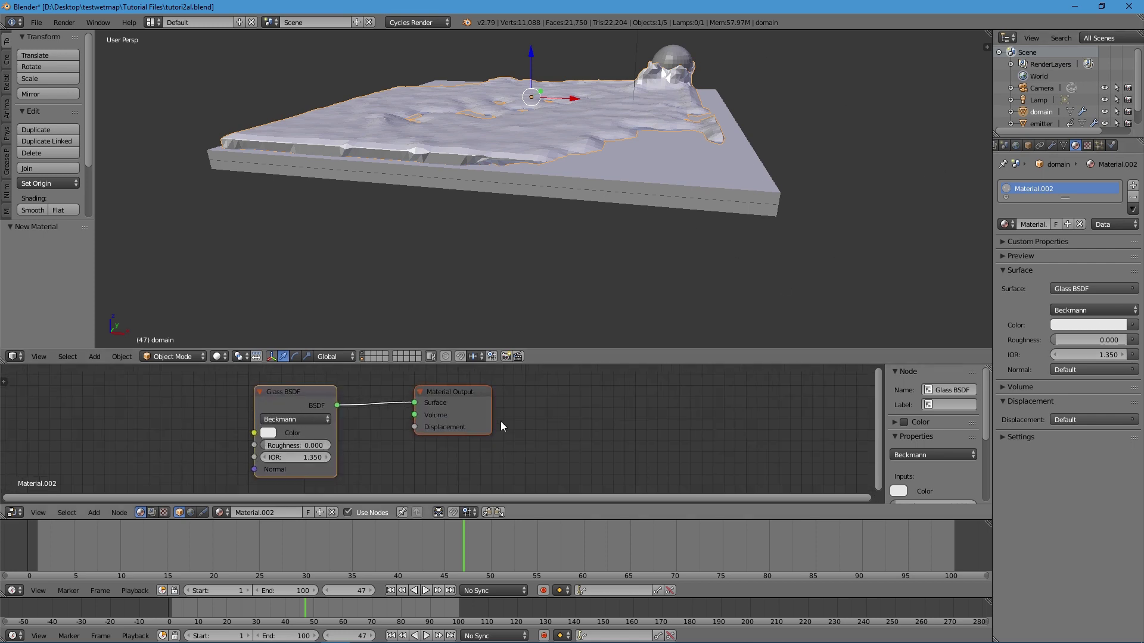
{"action": "middle_click_drag", "start_coordinate": [501, 420], "coordinate": [607, 423]}
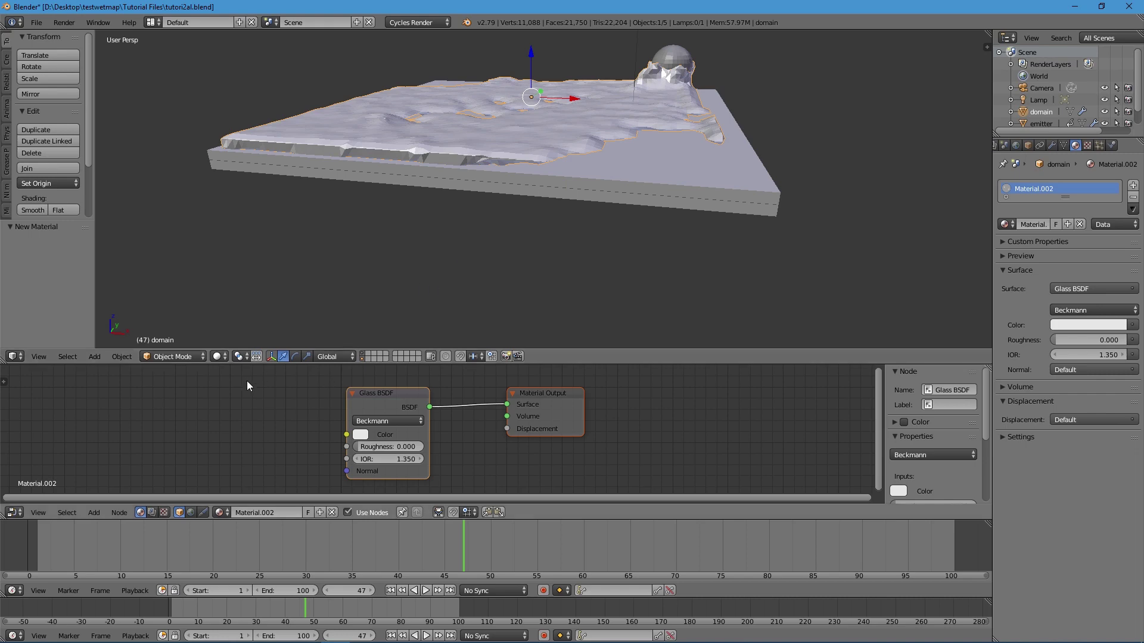
Preview the scene in Rendered viewport shading from a higher angle, and switch the viewport to Material shading.
{"action": "left_click", "coordinate": [218, 357]}
{"action": "left_click", "coordinate": [244, 276]}
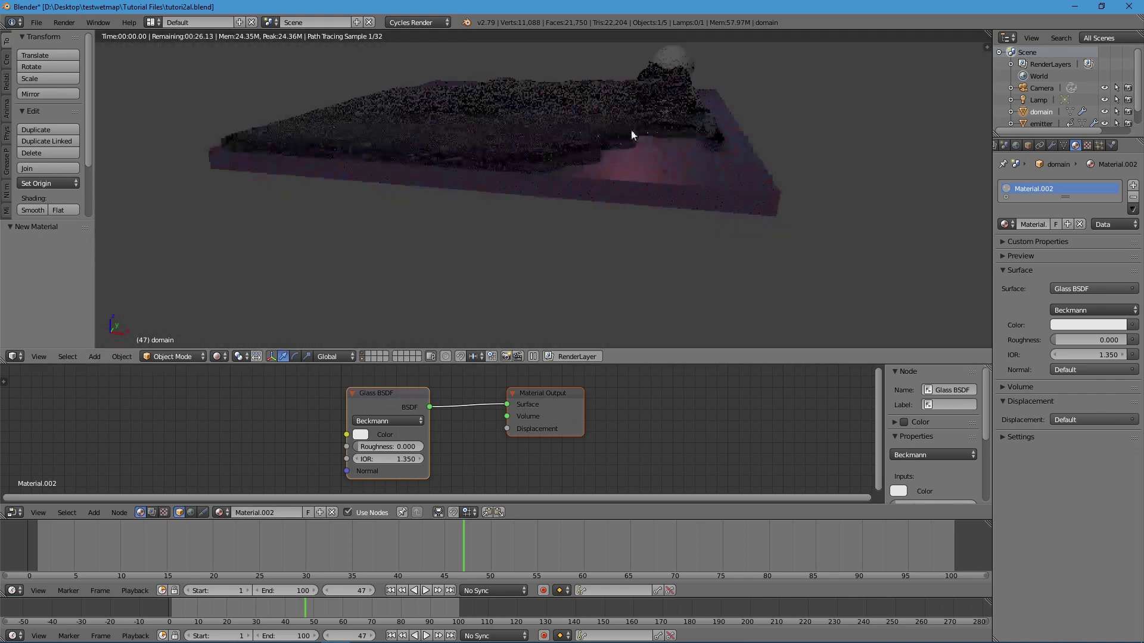
{"action": "middle_click_drag", "start_coordinate": [813, 132], "coordinate": [797, 193]}
{"action": "mouse_move", "coordinate": [791, 135]}
{"action": "middle_mouse_down"}
{"action": "mouse_move", "coordinate": [802, 145]}
{"action": "mouse_move", "coordinate": [797, 135]}
{"action": "middle_mouse_up"}
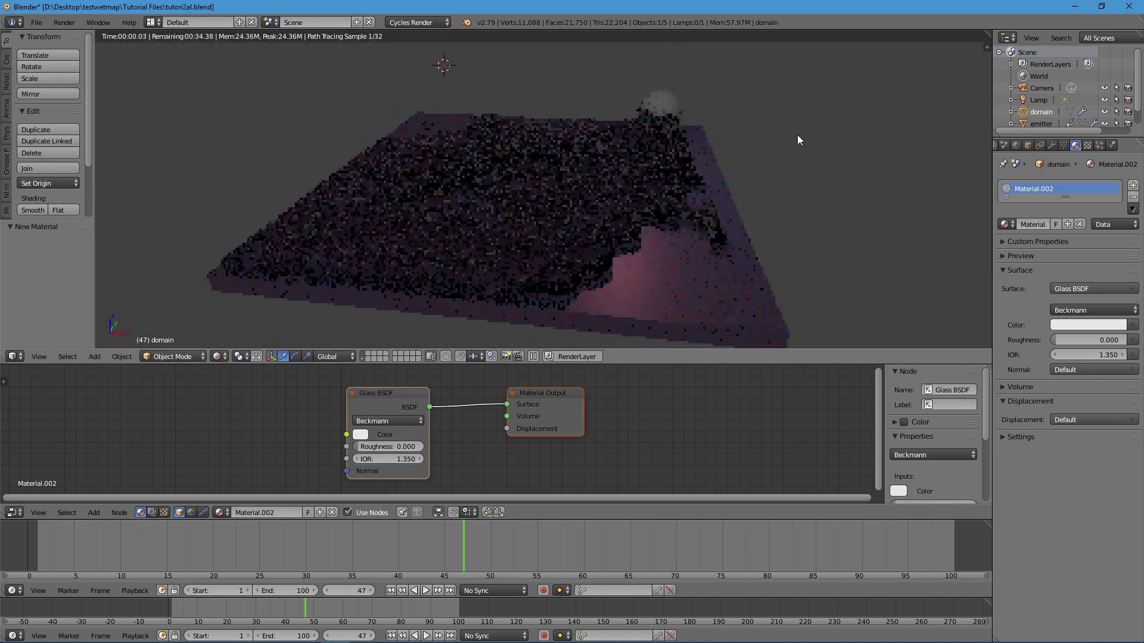
{"action": "left_click", "coordinate": [217, 356]}
{"action": "left_click", "coordinate": [238, 289]}
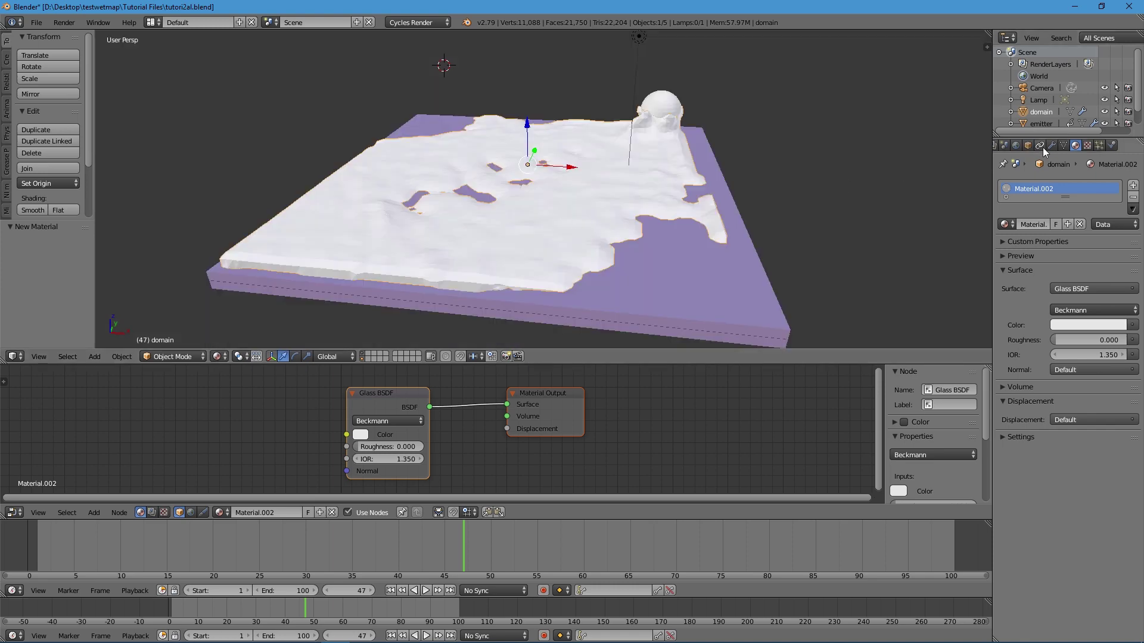
Set the world background colour to an Environment Texture using HDR_029_Sky_Cloudy_Ref.hdr from the HDRImages folder.
{"action": "left_click", "coordinate": [1015, 145]}
{"action": "left_click", "coordinate": [1130, 253]}
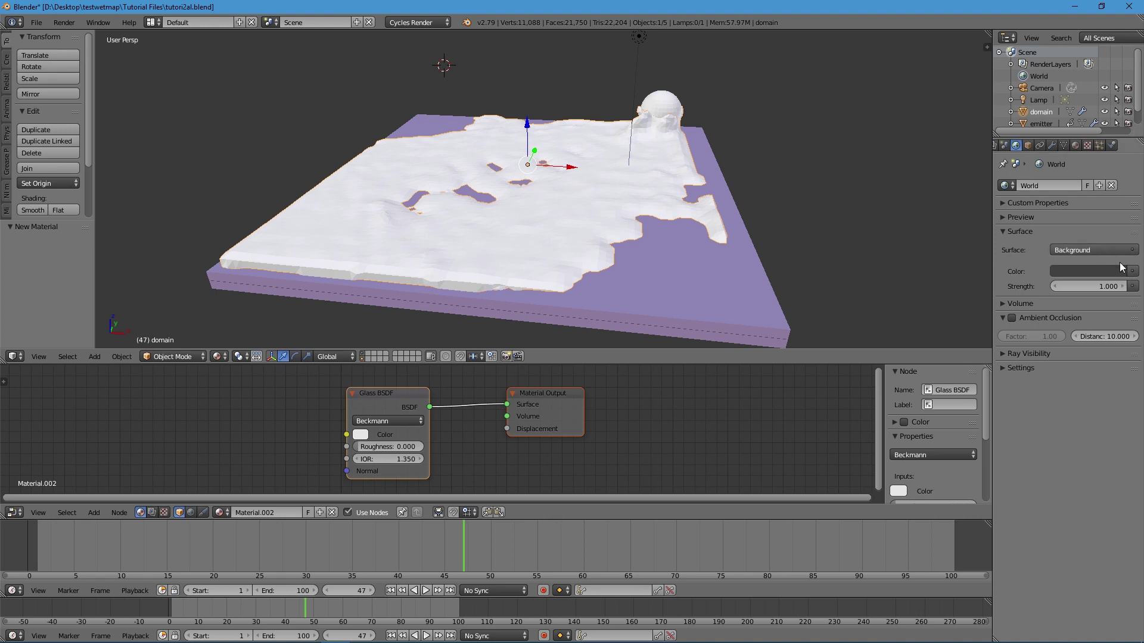
{"action": "left_click", "coordinate": [1132, 272]}
{"action": "left_click", "coordinate": [911, 139]}
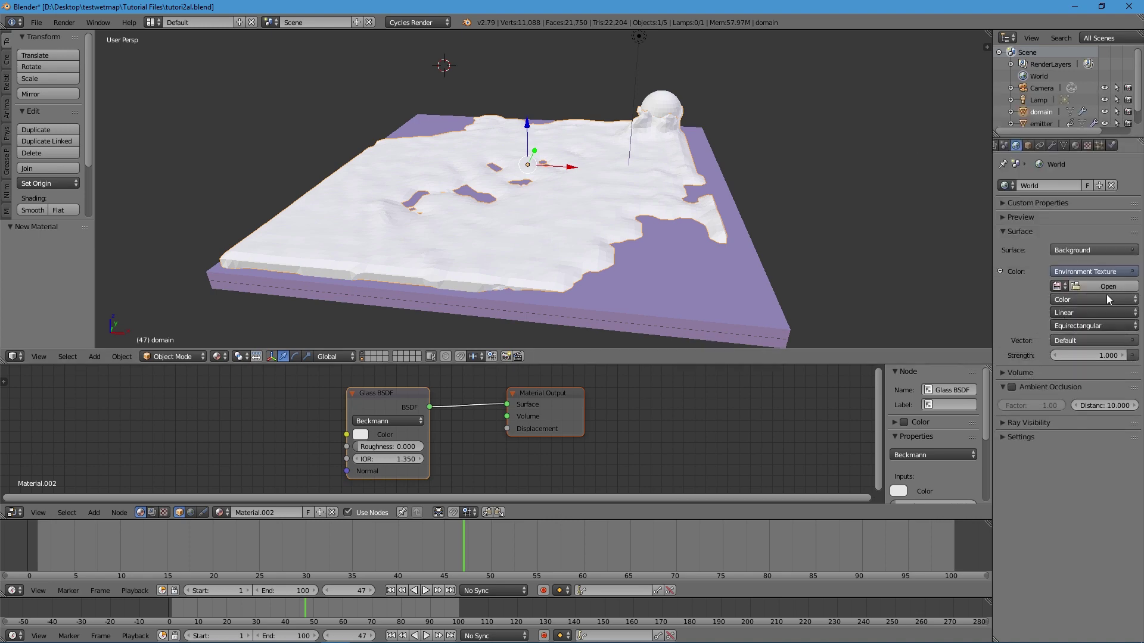
{"action": "left_click", "coordinate": [1094, 289]}
{"action": "left_click", "coordinate": [40, 230]}
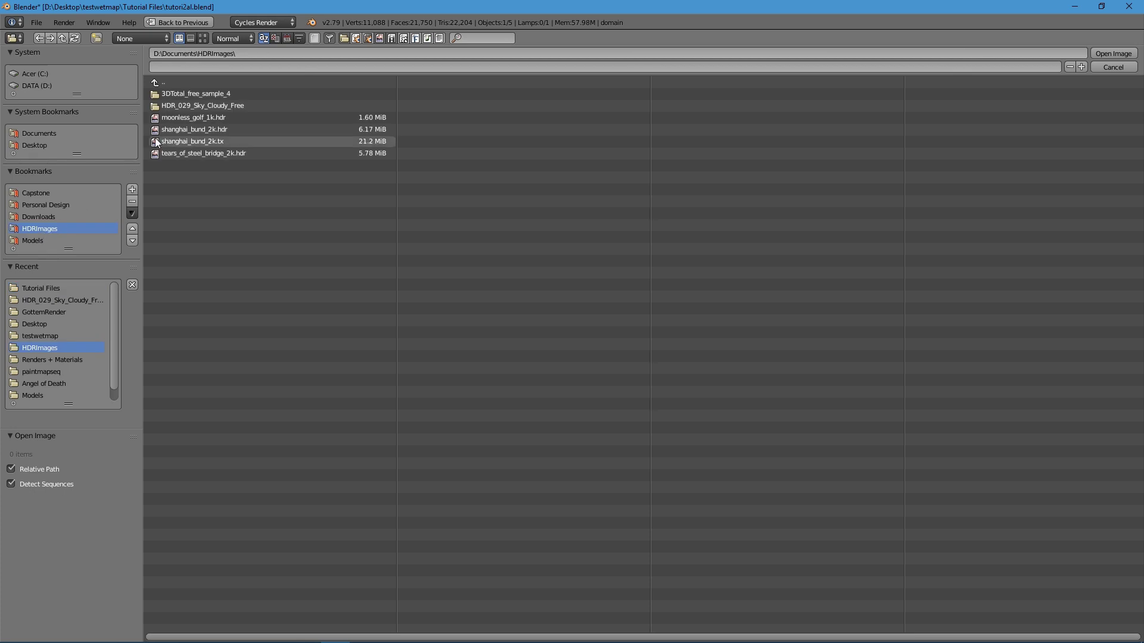
{"action": "left_click", "coordinate": [217, 102]}
{"action": "left_click", "coordinate": [241, 153]}
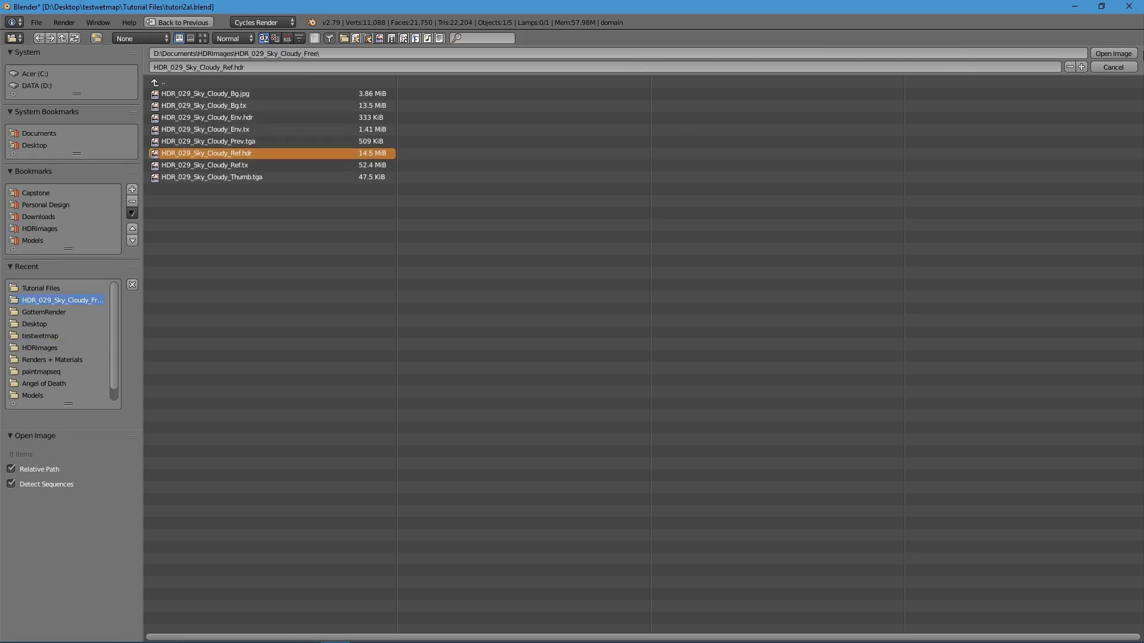
{"action": "left_click", "coordinate": [1113, 53]}
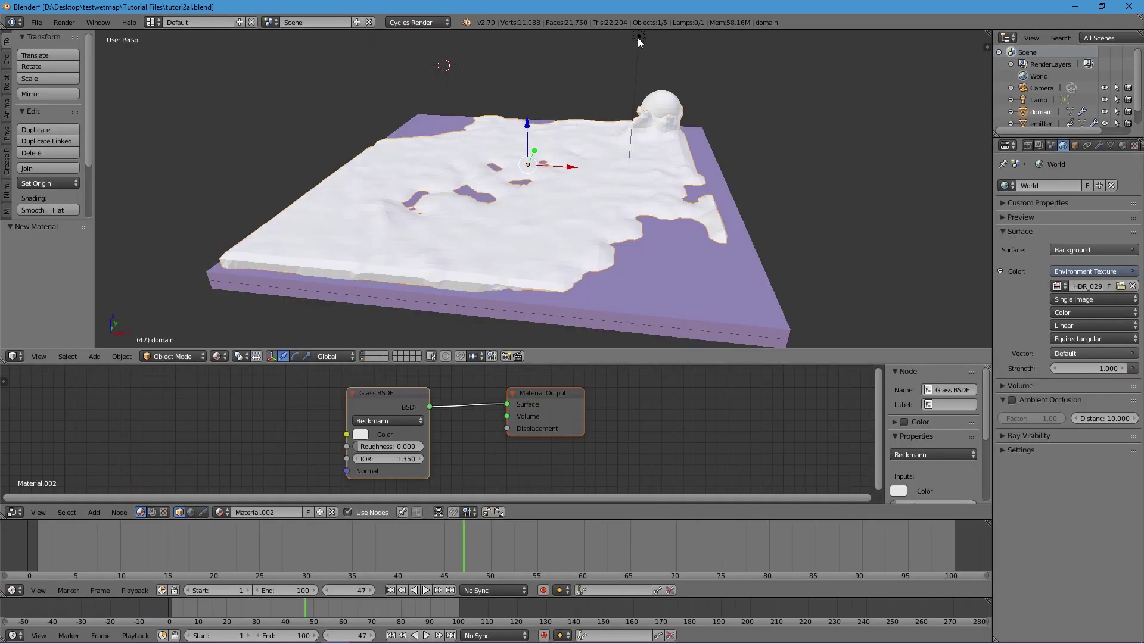
Delete the lamp from the scene.
{"action": "right_click", "coordinate": [638, 38]}
{"action": "key", "text": "x"}
{"action": "left_click", "coordinate": [706, 170]}
Show the render settings and set the 3D view to Rendered shading, viewing the fluid and slab from another angle.
{"action": "left_click", "coordinate": [1028, 147]}
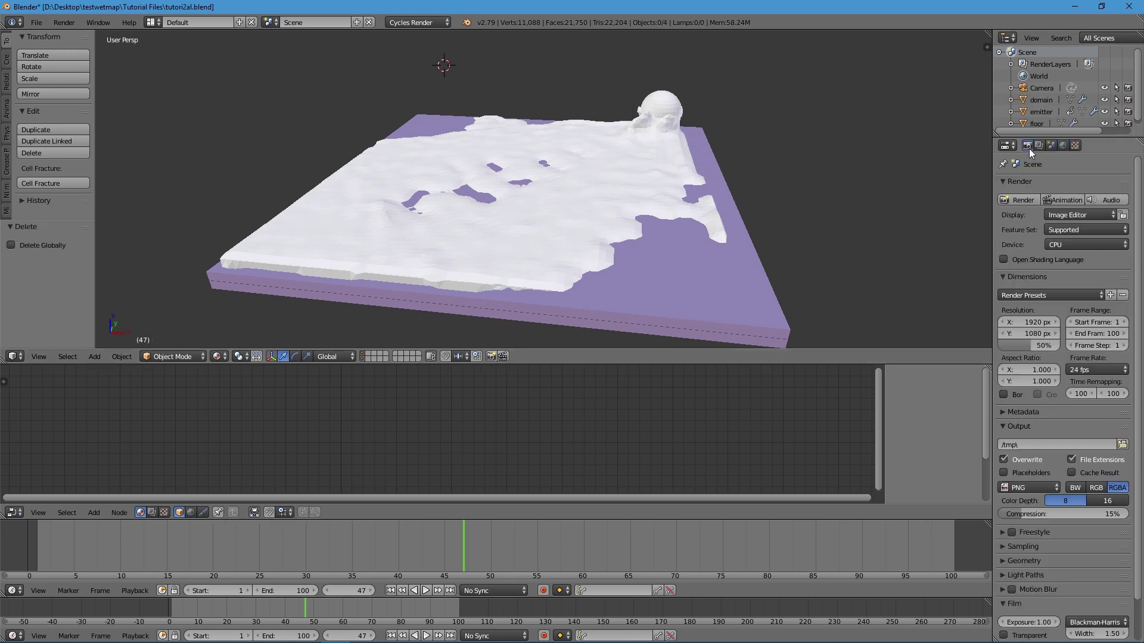
{"action": "left_click", "coordinate": [227, 358]}
{"action": "left_click", "coordinate": [241, 273]}
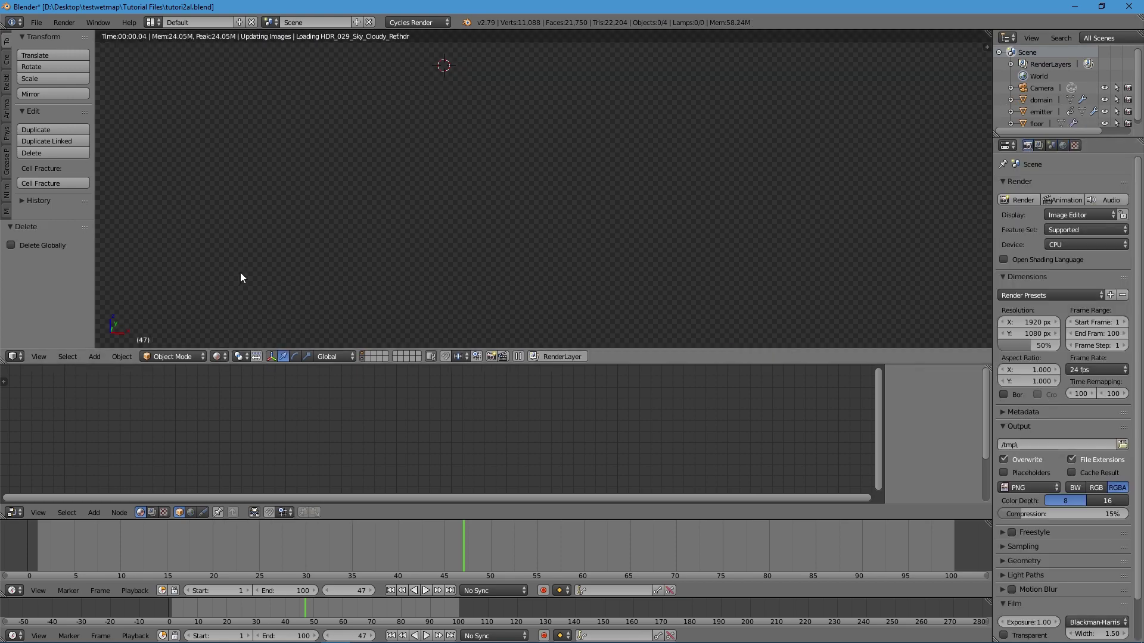
{"action": "middle_click_drag", "start_coordinate": [633, 197], "coordinate": [516, 180]}
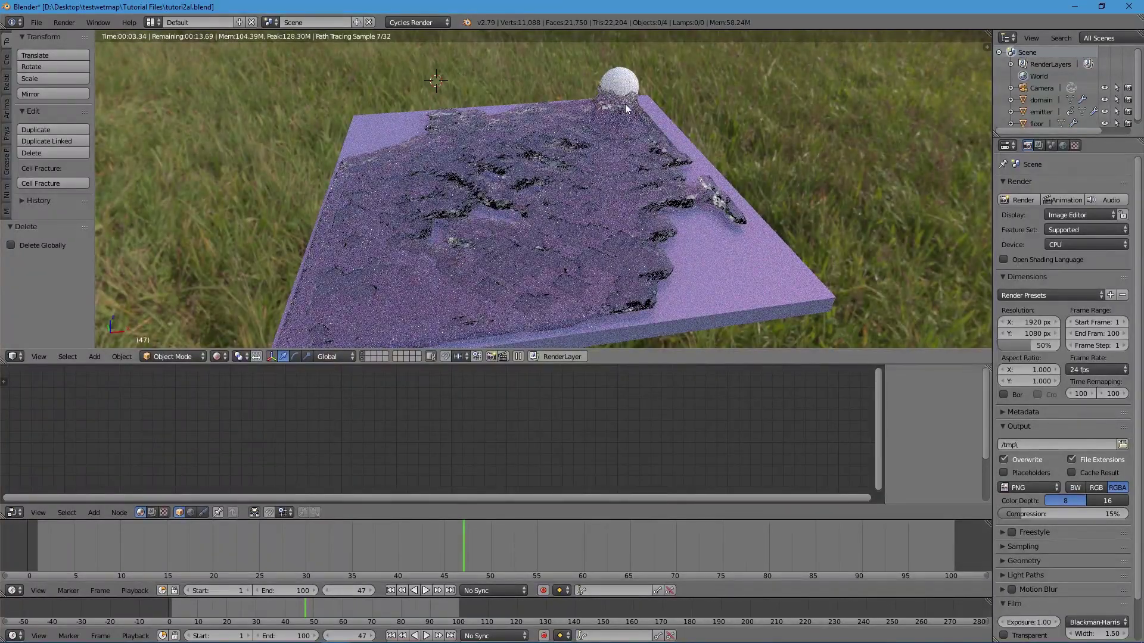
Change the floor material's Diffuse BSDF colour to near-white and its Glossy BSDF colour to a very pale blue.
{"action": "right_click", "coordinate": [732, 266]}
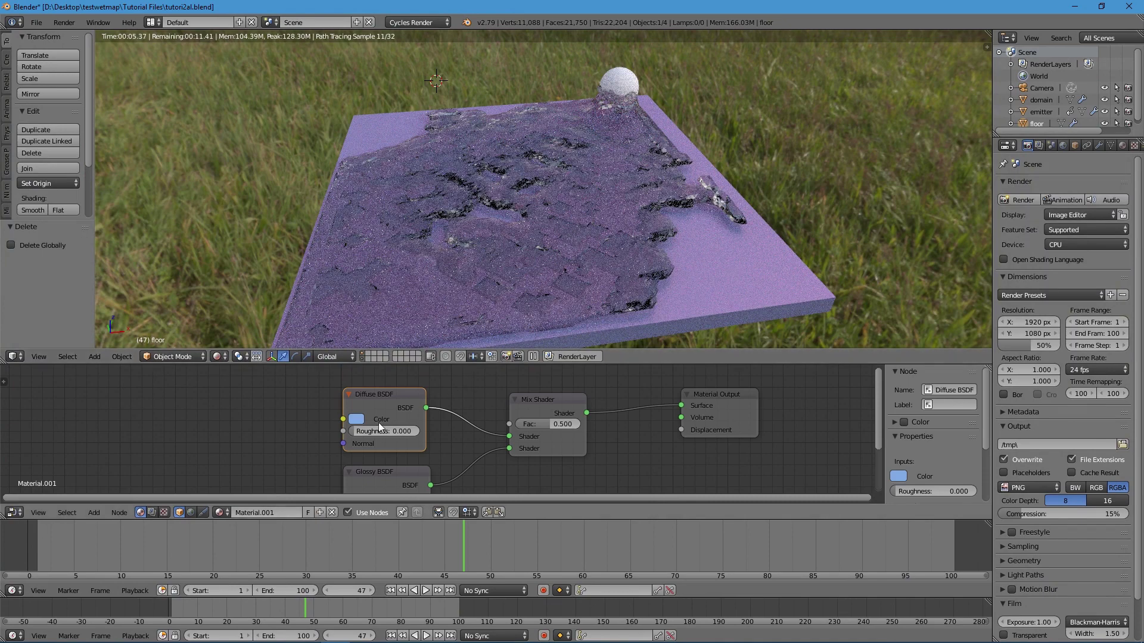
{"action": "middle_click_drag", "start_coordinate": [644, 478], "coordinate": [648, 459]}
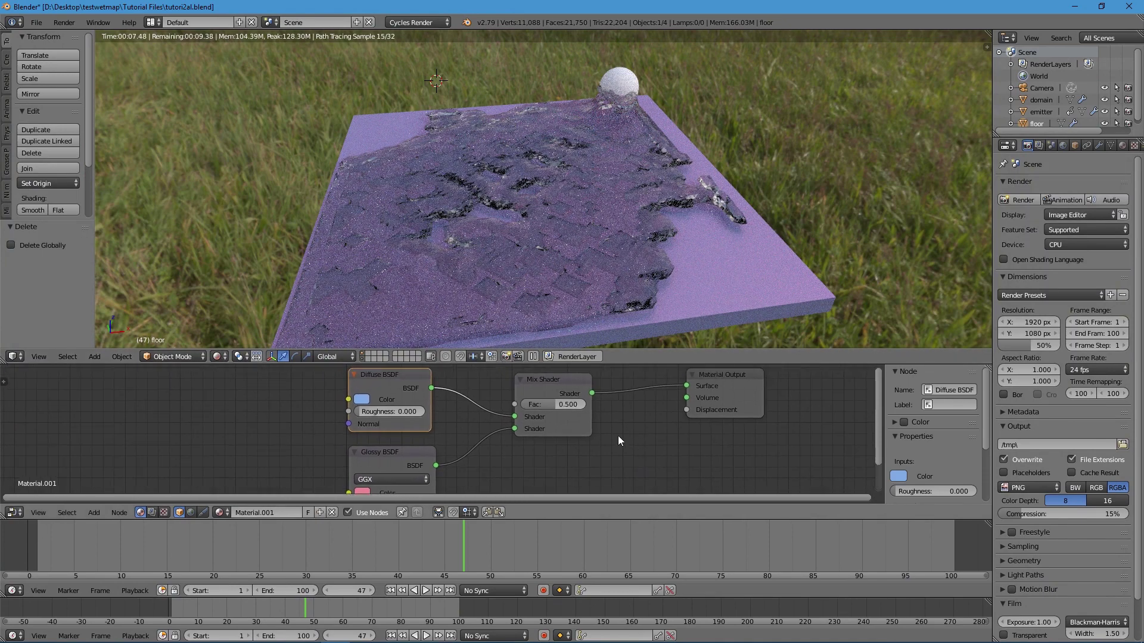
{"action": "left_click", "coordinate": [361, 400]}
{"action": "left_click", "coordinate": [400, 280]}
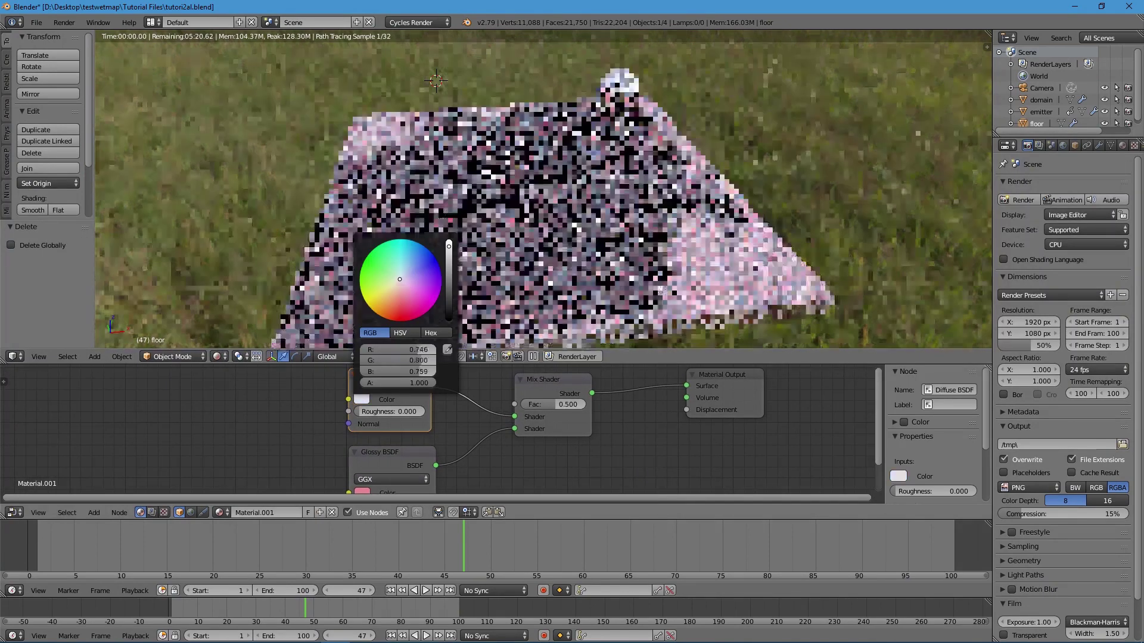
{"action": "left_click", "coordinate": [367, 491]}
{"action": "left_click", "coordinate": [401, 367]}
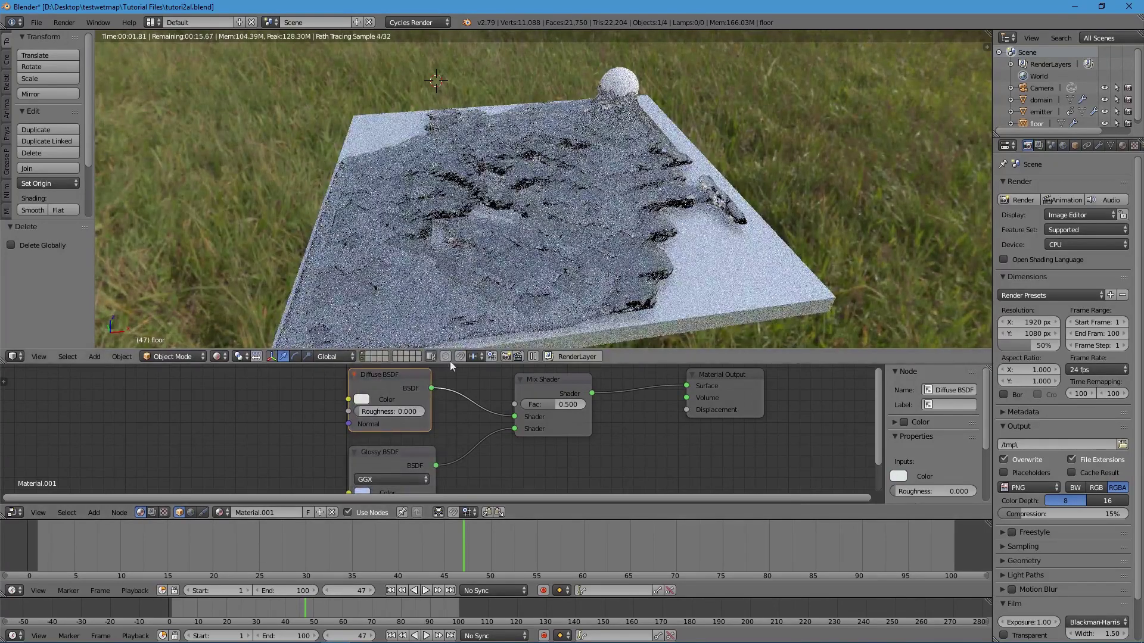
Check the fluid domain's material nodes, reselect the floor, and set the 3D view to Material shading.
{"action": "right_click", "coordinate": [596, 195]}
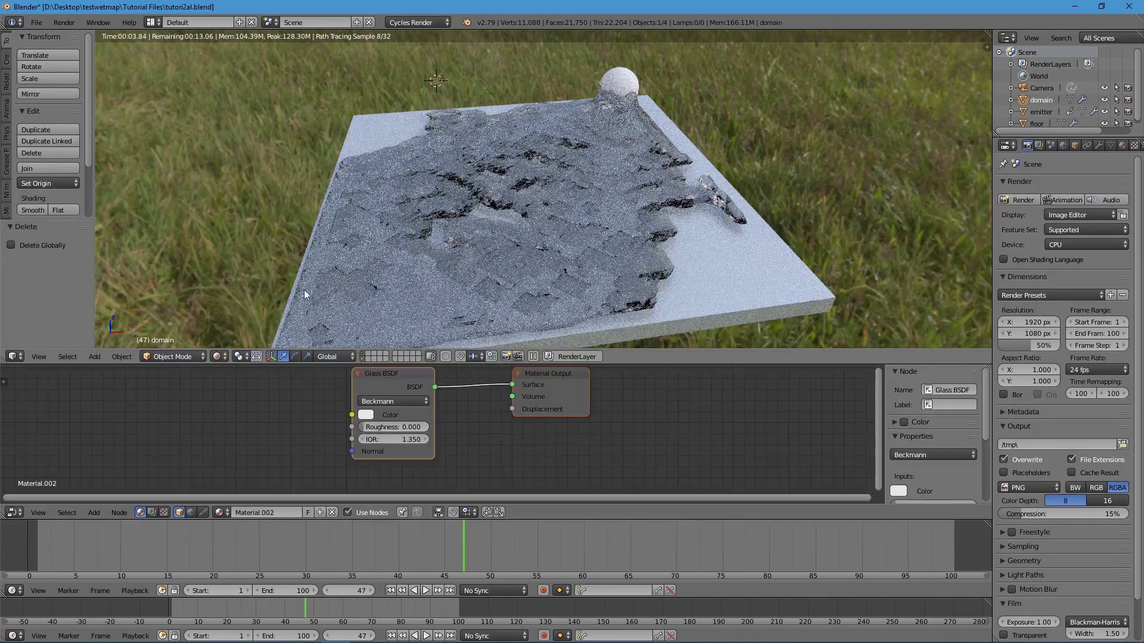
{"action": "right_click", "coordinate": [723, 259]}
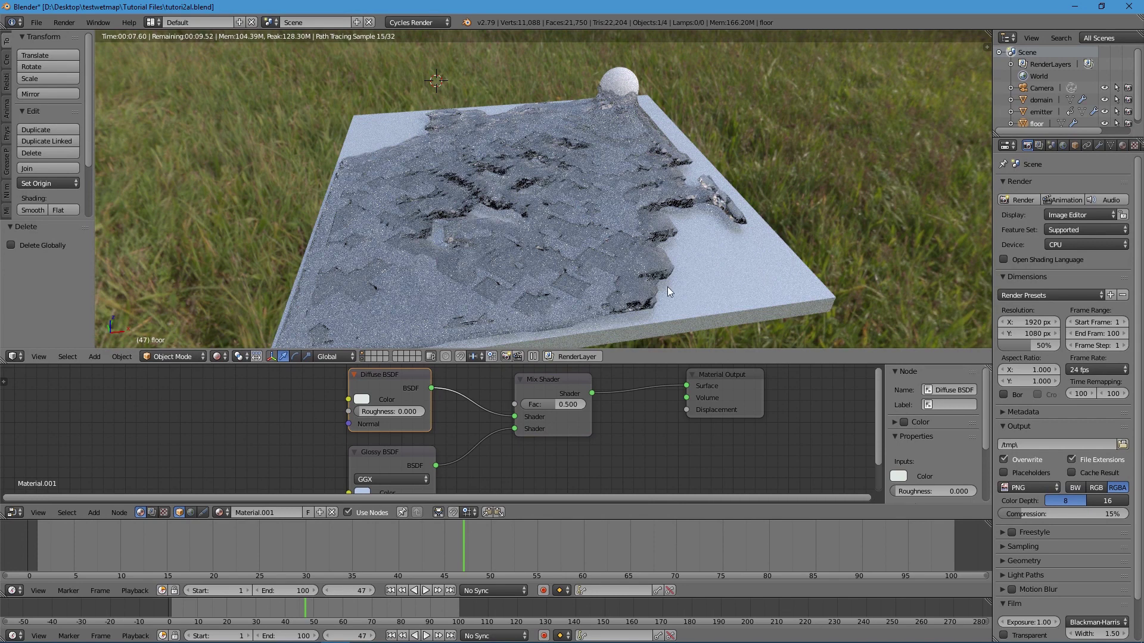
{"action": "left_click", "coordinate": [219, 356]}
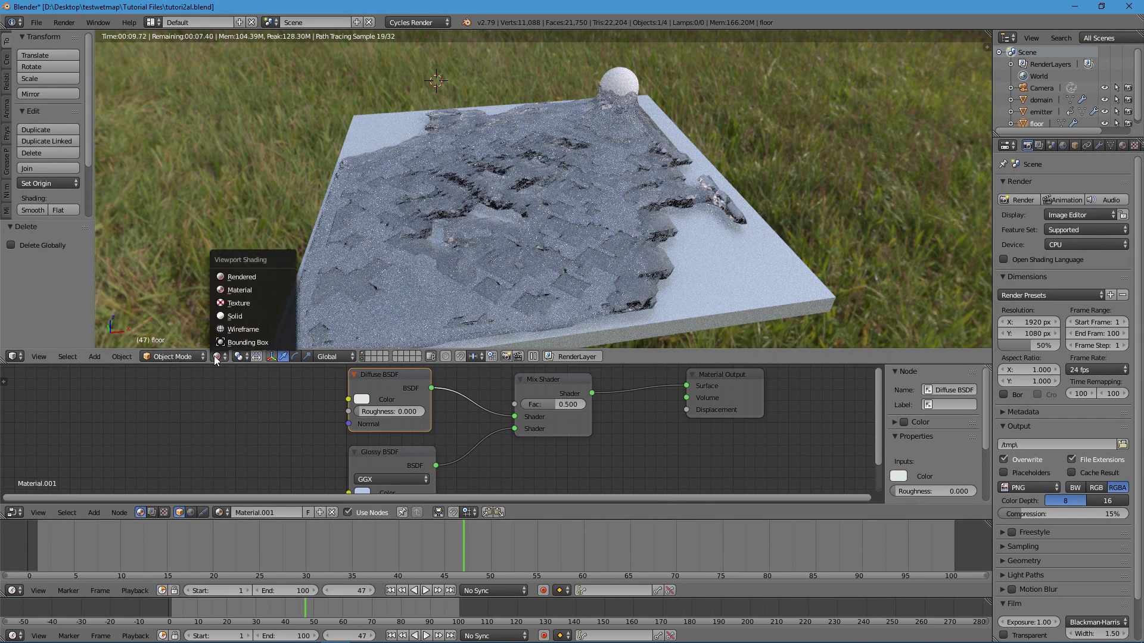
{"action": "left_click", "coordinate": [240, 291]}
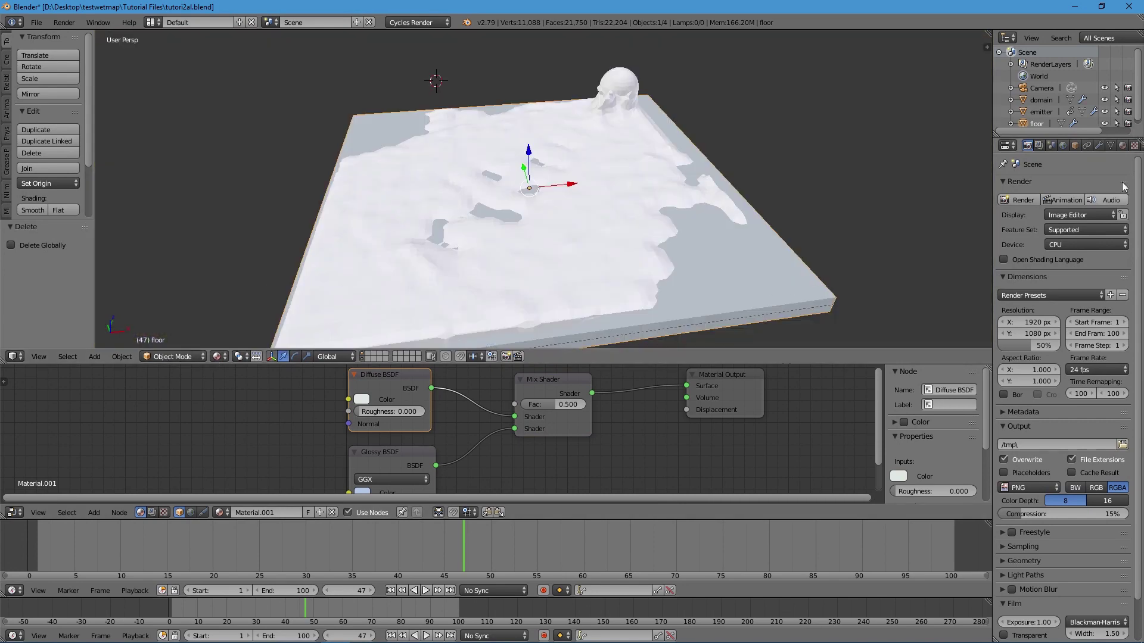
Enable Dynamic Paint physics on the floor and add it as a Canvas, keeping the surface format at Vertex.
{"action": "scroll", "coordinate": [1101, 149], "scroll_direction": "down", "scroll_amount": 2}
{"action": "left_click", "coordinate": [1102, 146]}
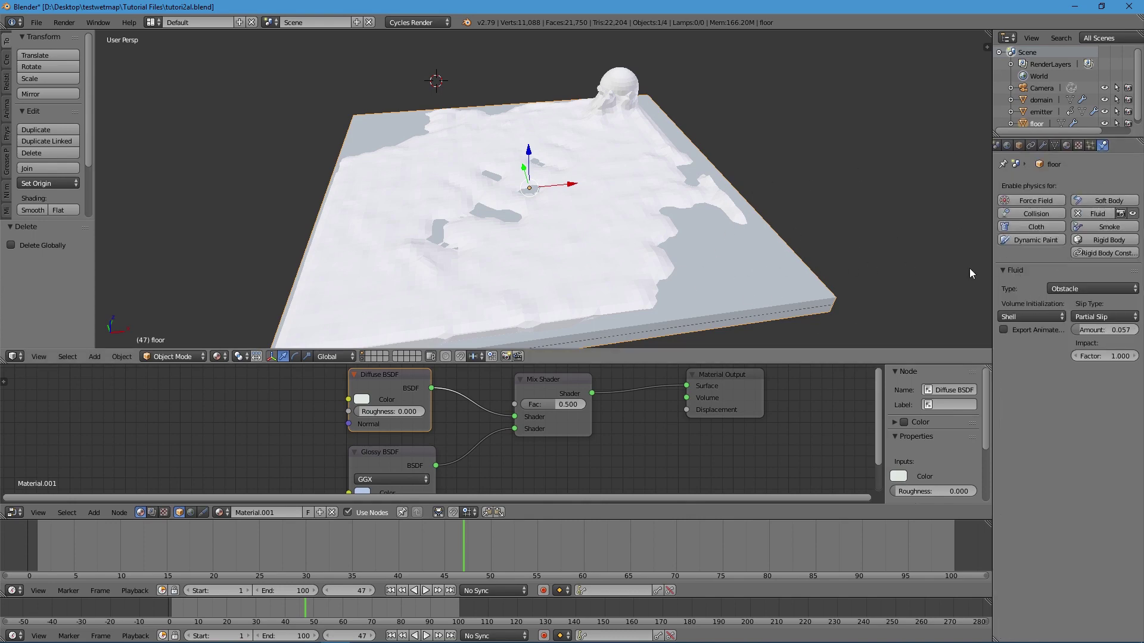
{"action": "left_click", "coordinate": [1015, 271]}
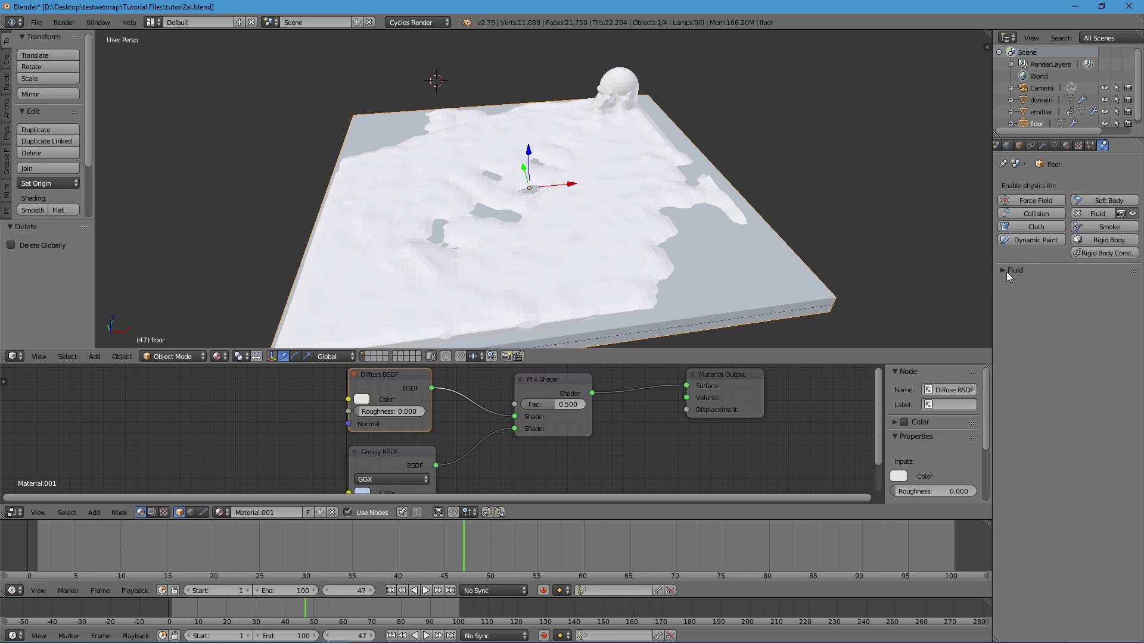
{"action": "left_click", "coordinate": [1028, 240]}
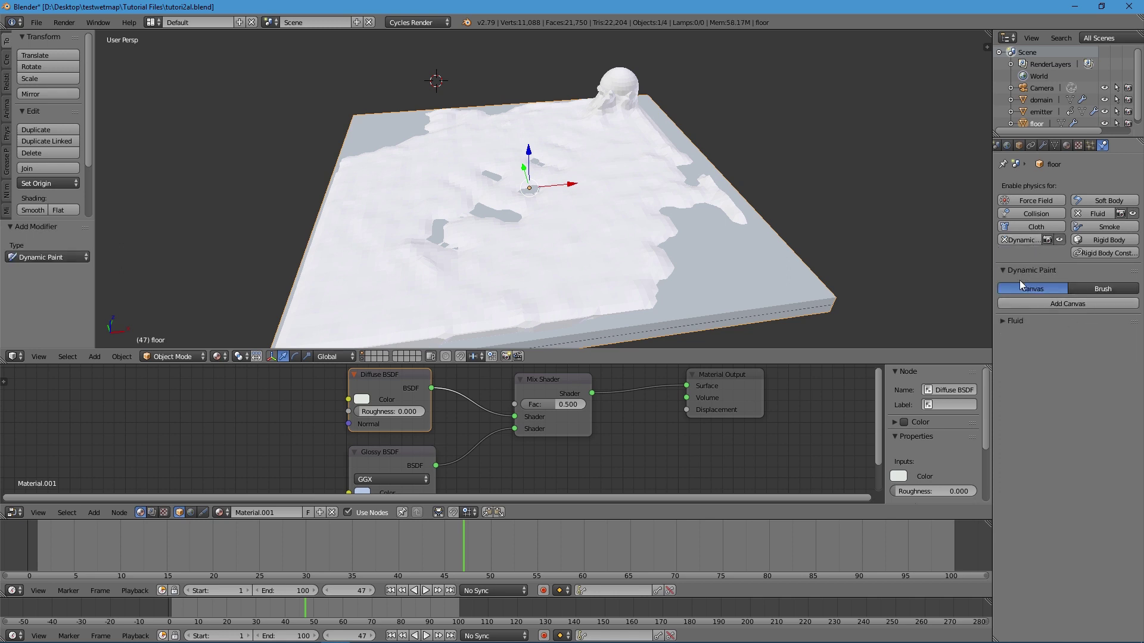
{"action": "left_click", "coordinate": [1065, 304]}
{"action": "left_click", "coordinate": [1052, 346]}
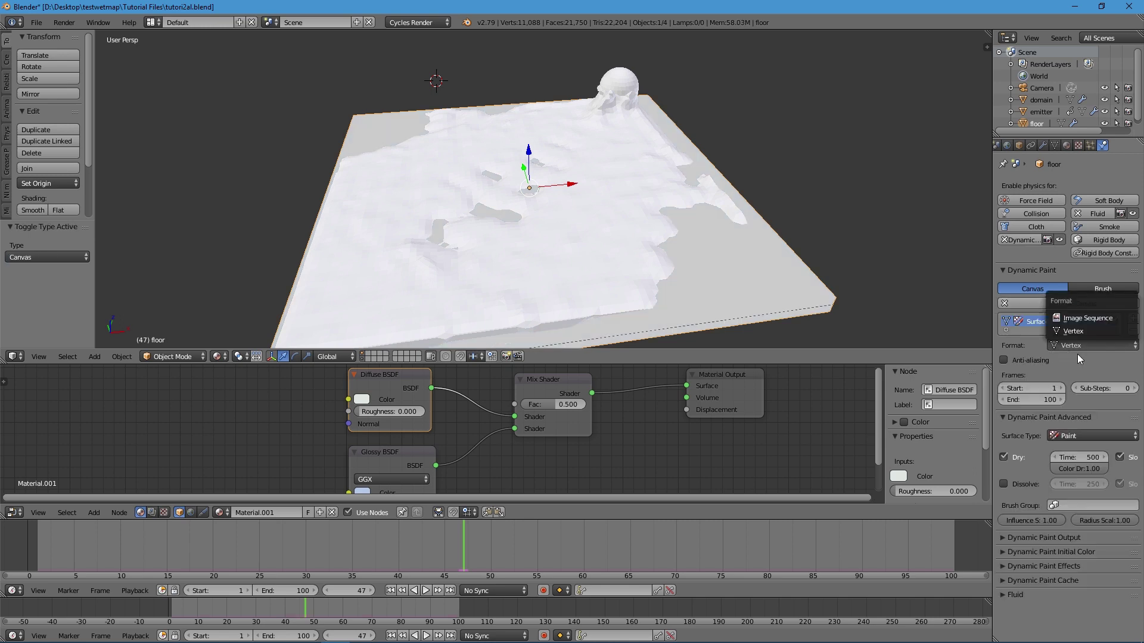
{"action": "left_click", "coordinate": [1078, 348]}
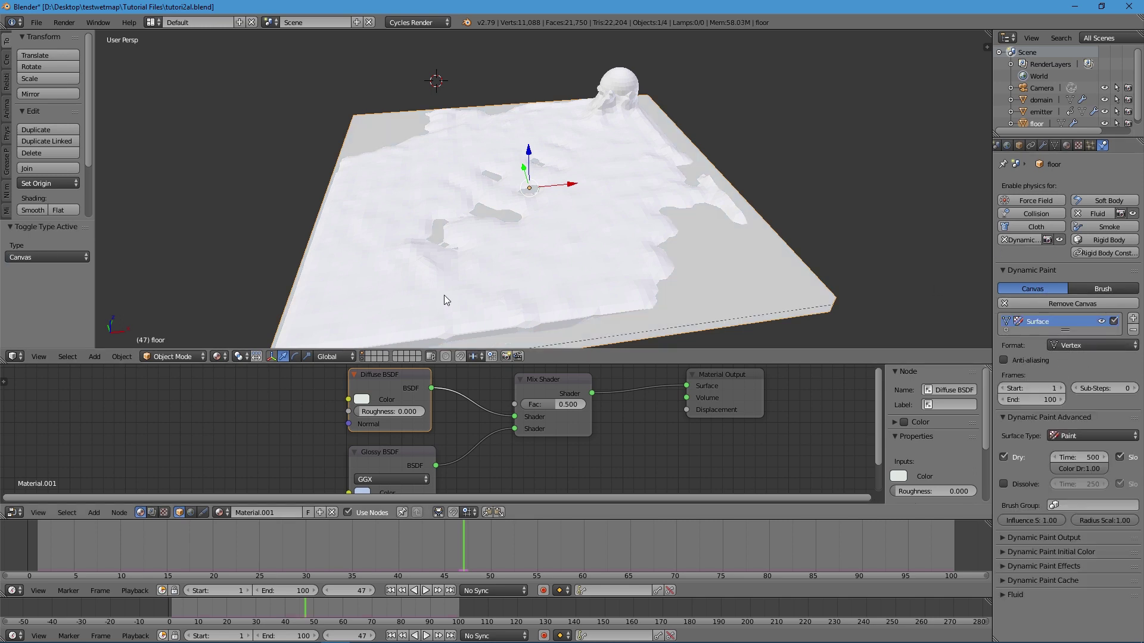
{"action": "left_click", "coordinate": [1072, 346]}
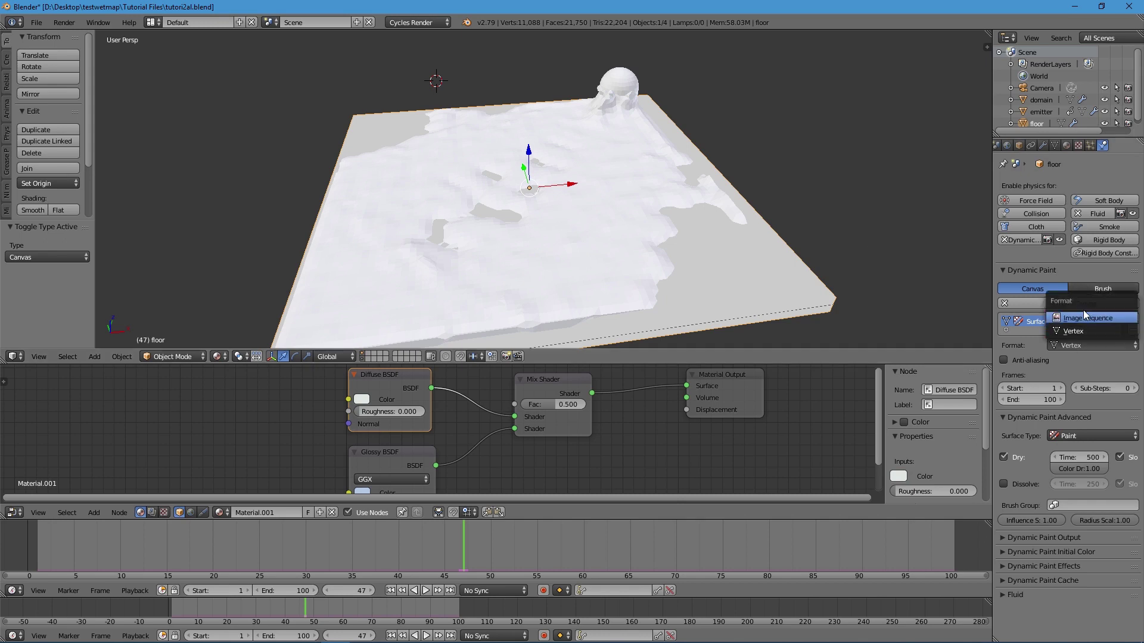
{"action": "left_click", "coordinate": [1067, 353]}
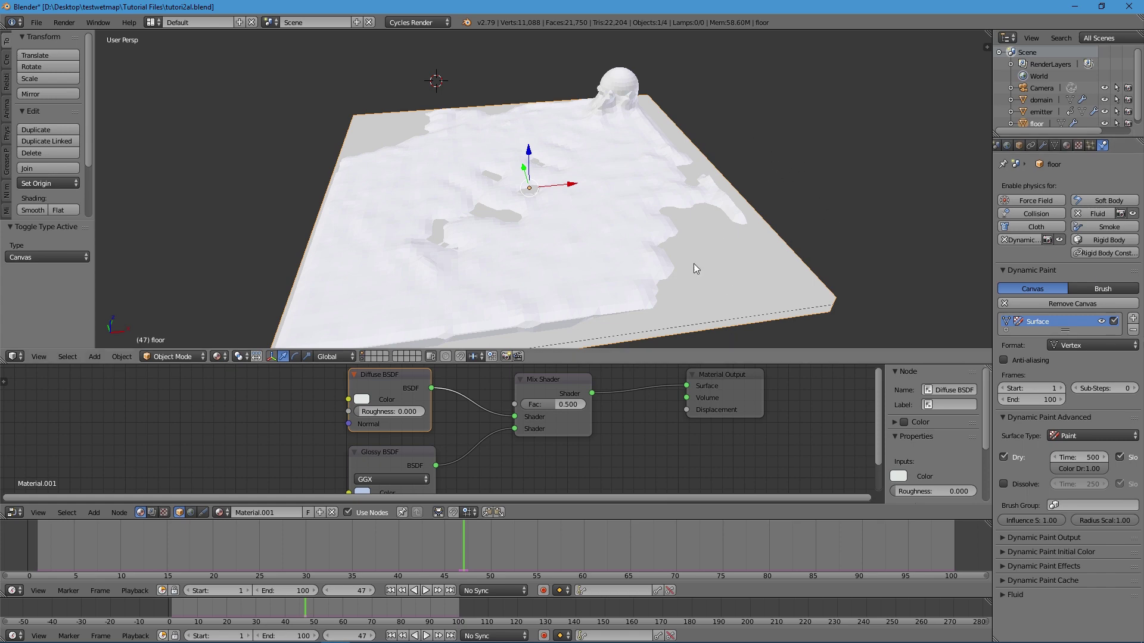
Show only the layer holding the floor and emitter, put the floor in Edit Mode, and enlarge the 3D view.
{"action": "key", "text": "Tab"}
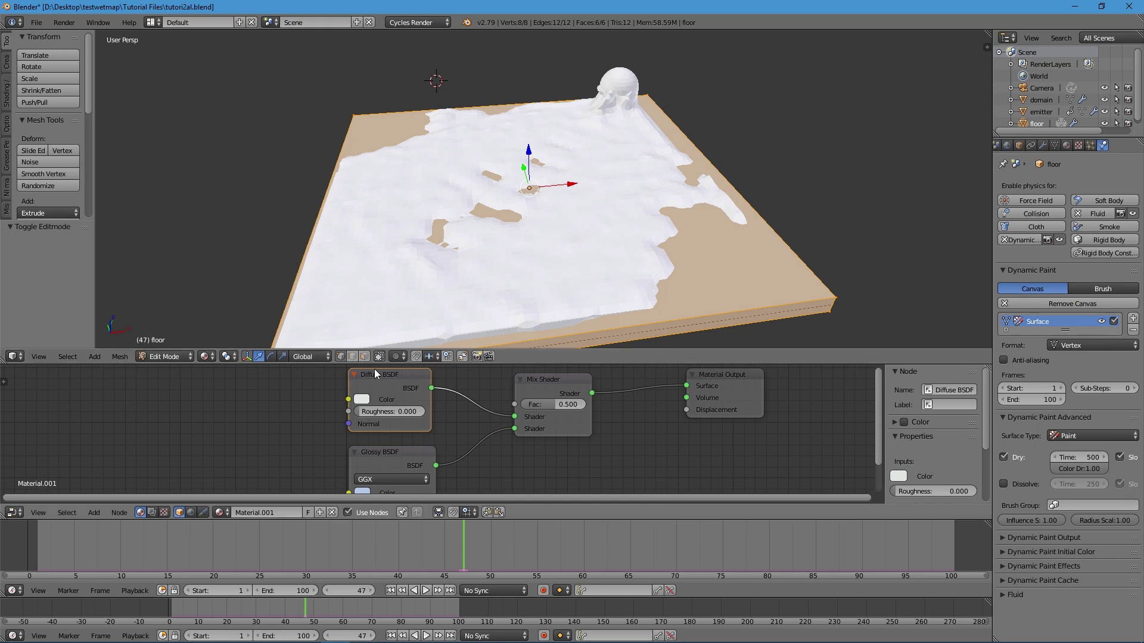
{"action": "key", "text": "Tab"}
{"action": "left_click", "coordinate": [363, 353]}
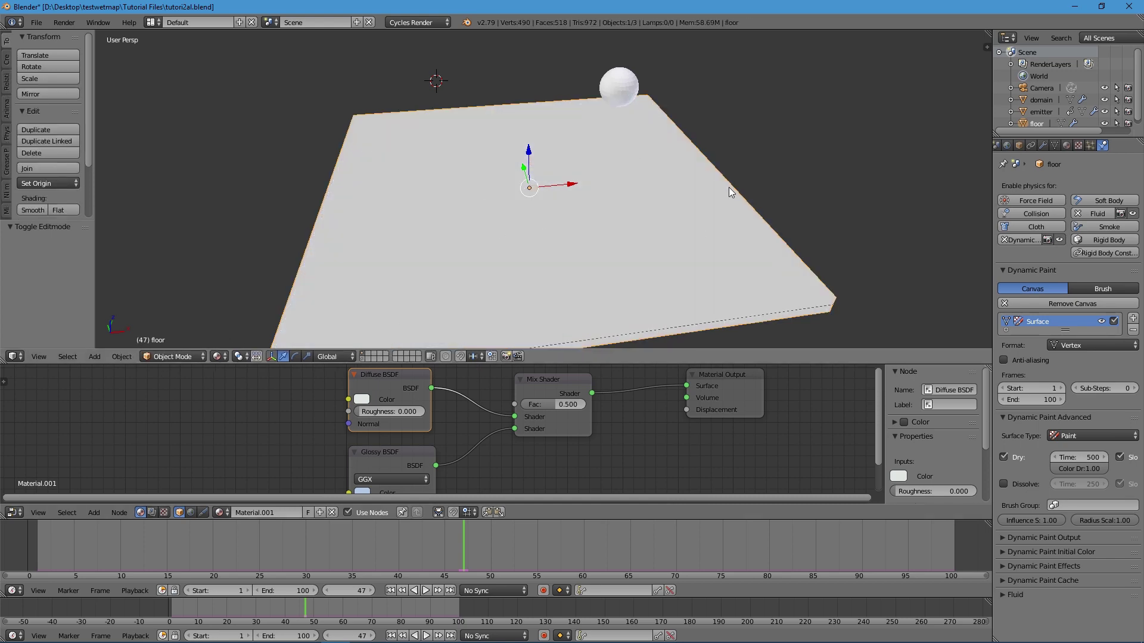
{"action": "key", "text": "Tab"}
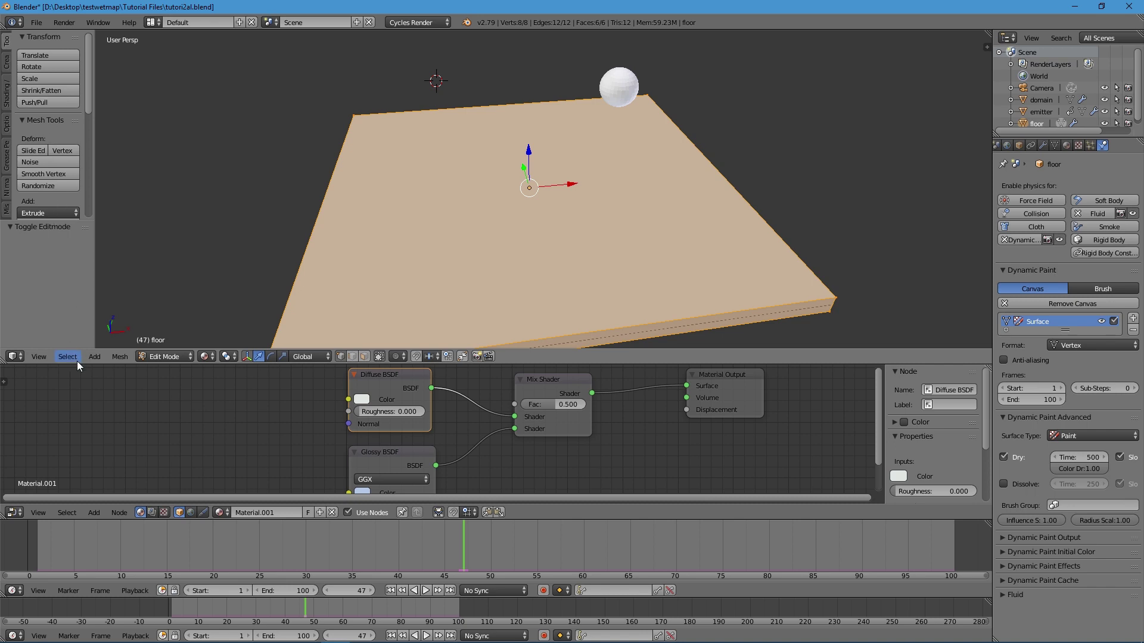
{"action": "left_click_drag", "start_coordinate": [80, 363], "coordinate": [80, 454]}
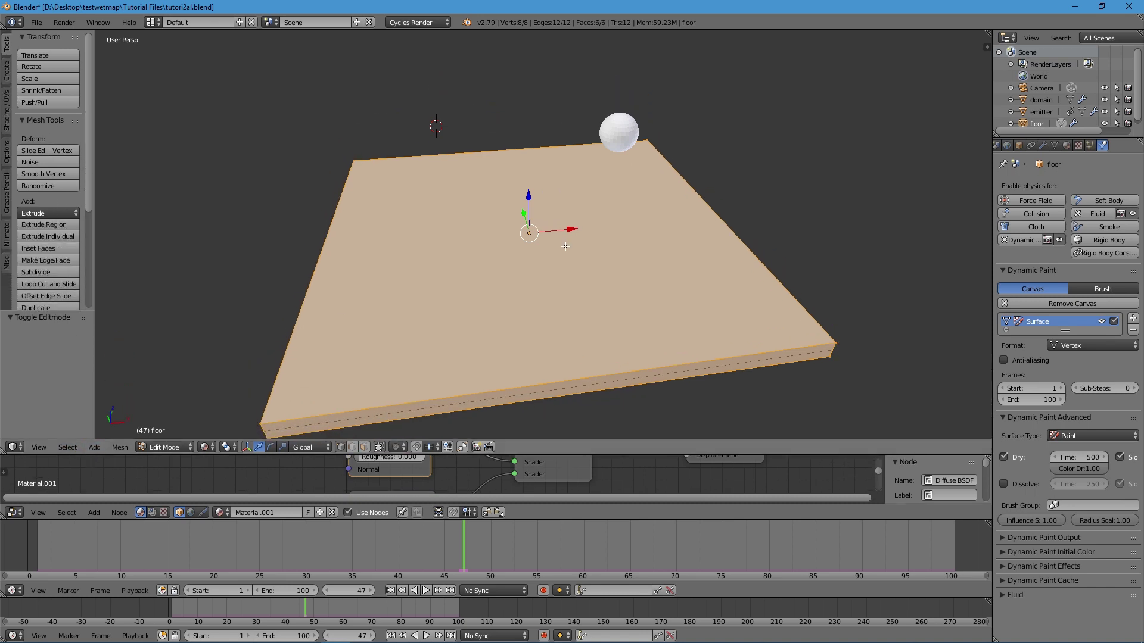
{"action": "scroll", "coordinate": [565, 246], "scroll_direction": "down", "scroll_amount": 2}
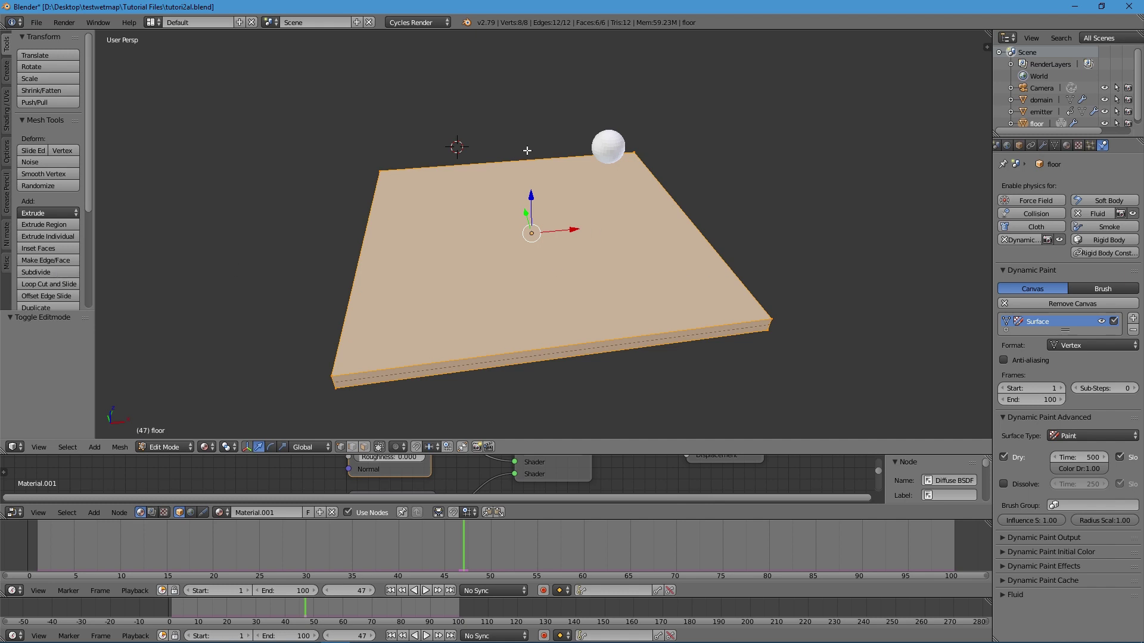
Select the floor's whole mesh and subdivide it six times with one cut each.
{"action": "key", "text": "a"}
{"action": "key", "text": "a"}
{"action": "left_click", "coordinate": [44, 273]}
{"action": "left_click", "coordinate": [44, 273]}
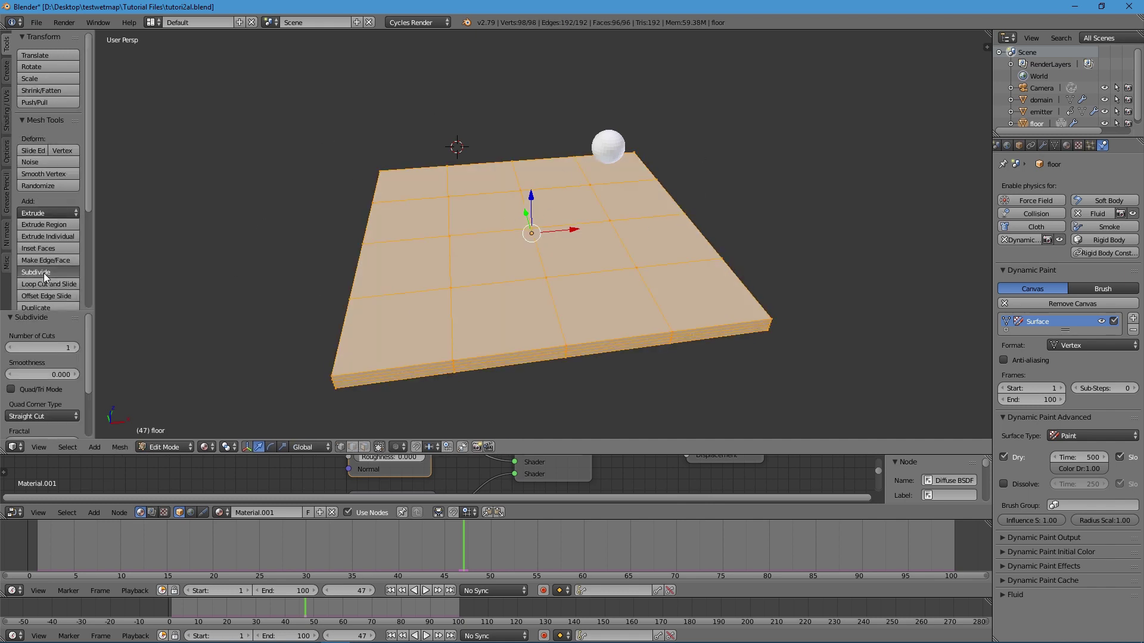
{"action": "left_click", "coordinate": [44, 272]}
{"action": "left_click", "coordinate": [44, 273]}
{"action": "left_click", "coordinate": [44, 273]}
{"action": "left_click", "coordinate": [44, 272]}
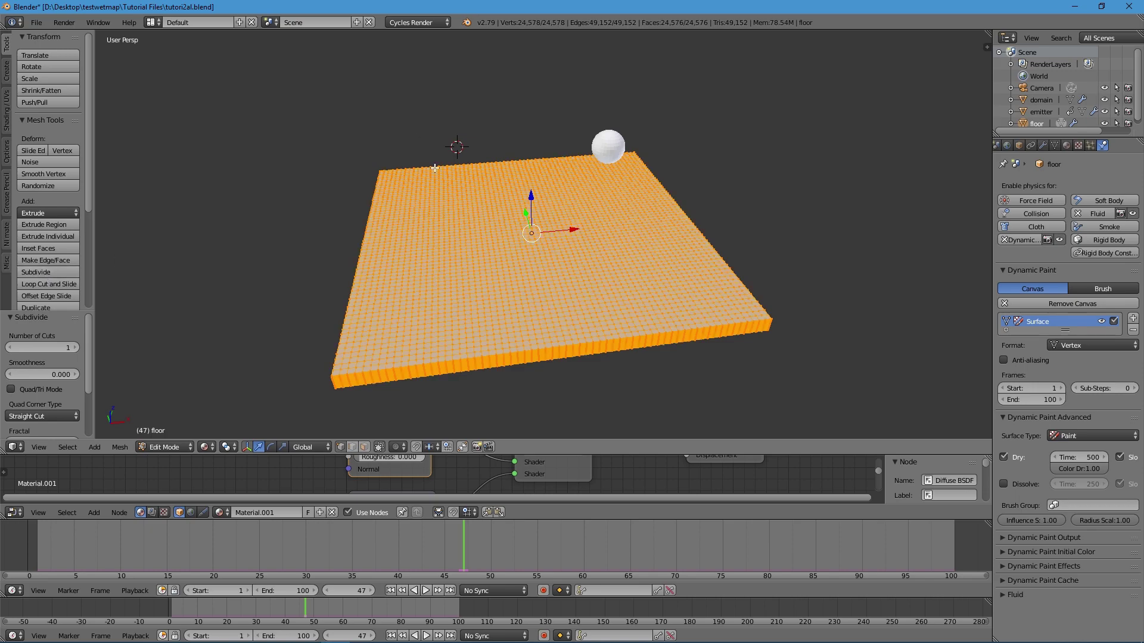
Inspect the floor's subdivided mesh, return it to Object Mode, and show the fluid domain's layer again.
{"action": "middle_click_drag", "start_coordinate": [435, 167], "coordinate": [435, 197]}
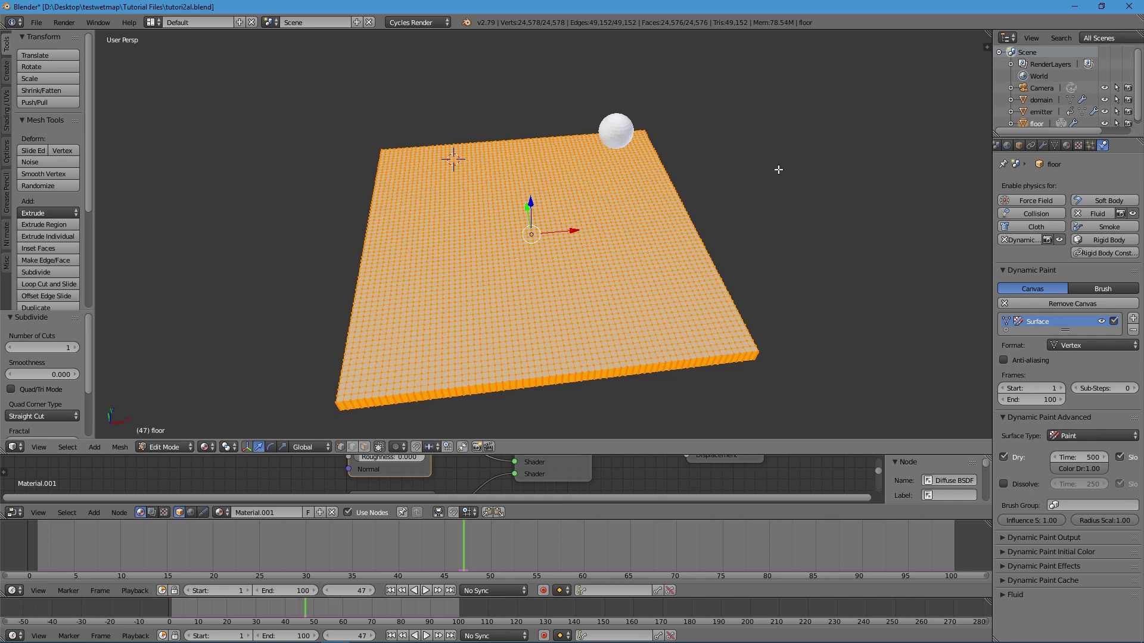
{"action": "key", "text": "Tab"}
{"action": "key", "text": "Tab"}
{"action": "key", "text": "Tab"}
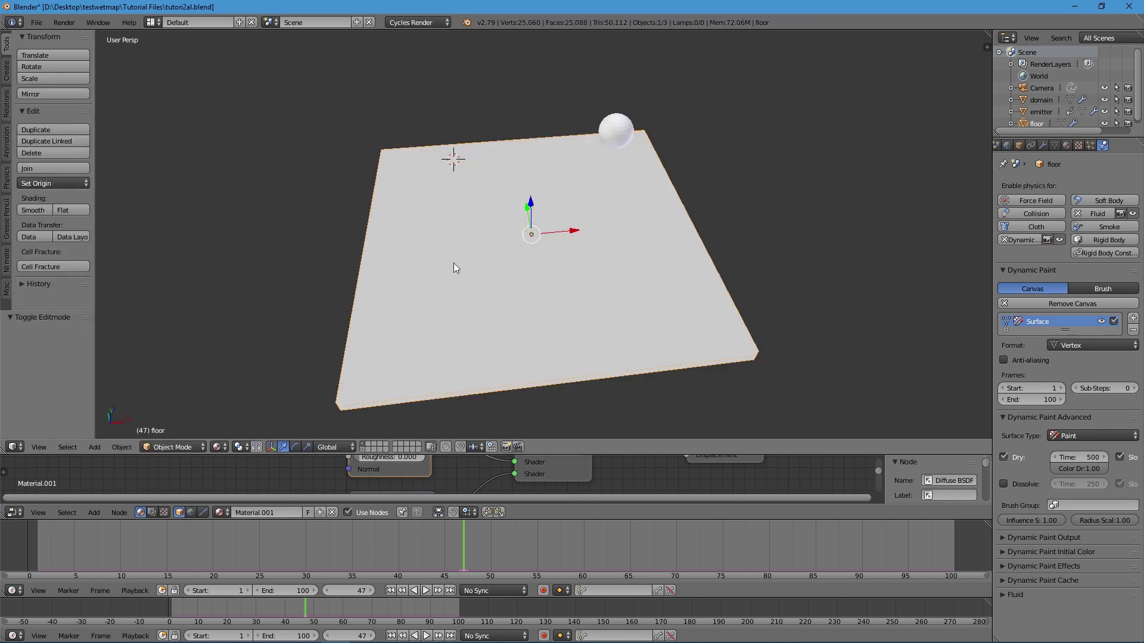
{"action": "middle_click_drag", "start_coordinate": [659, 262], "coordinate": [672, 220]}
{"action": "key", "text": "Tab"}
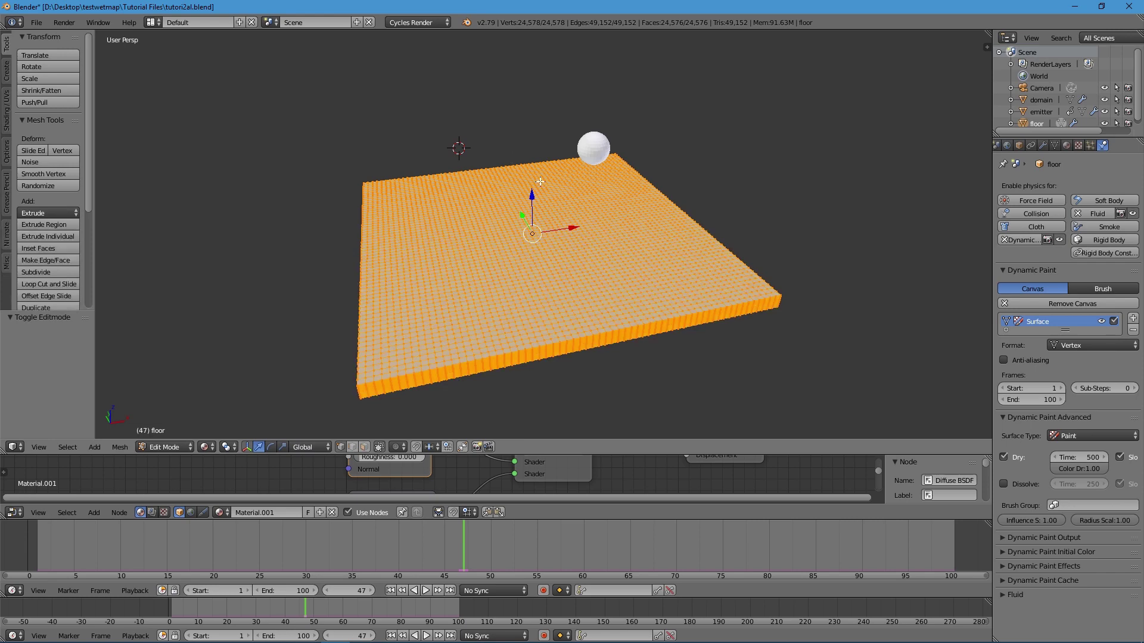
{"action": "key", "text": "Tab"}
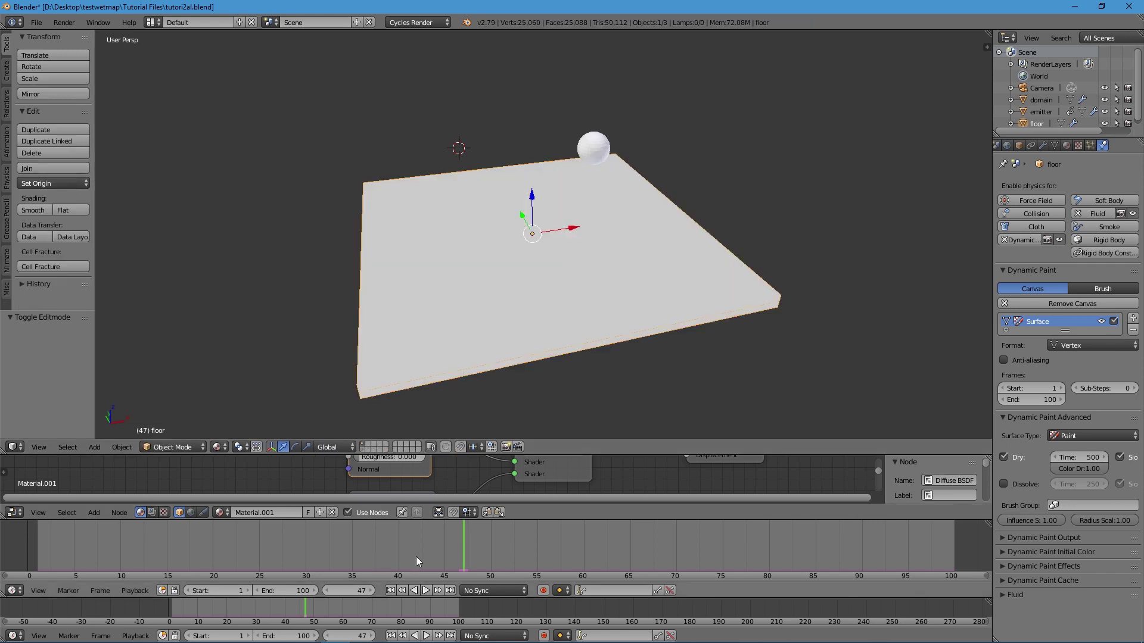
{"action": "left_click", "coordinate": [362, 449], "text": "shift"}
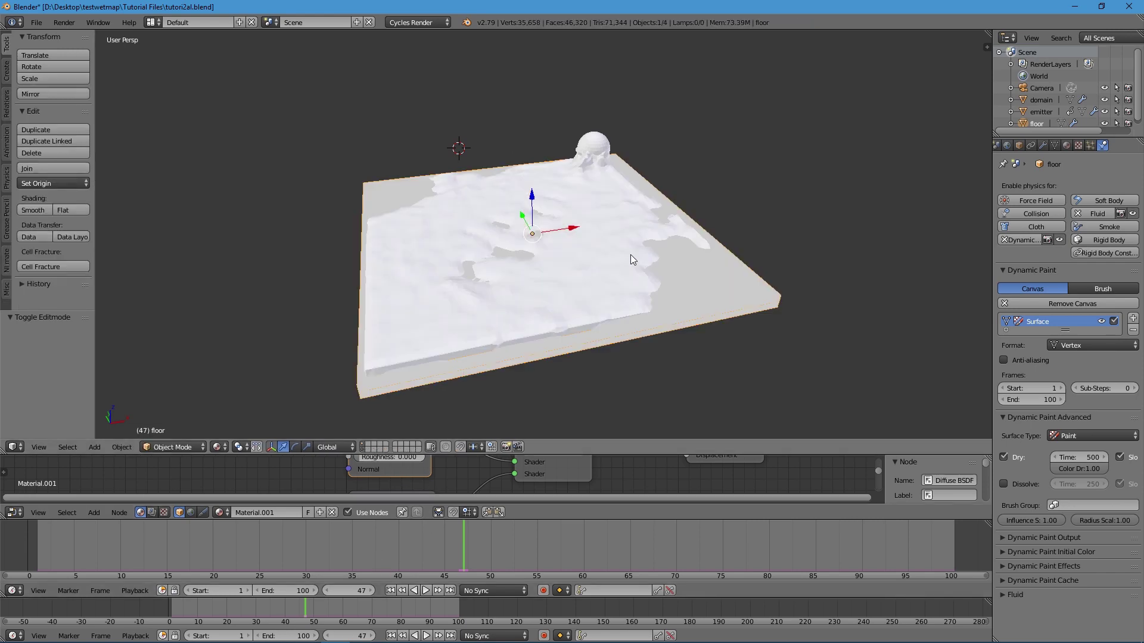
Enable Dynamic Paint physics on the fluid domain and add it as a Brush.
{"action": "right_click", "coordinate": [602, 259]}
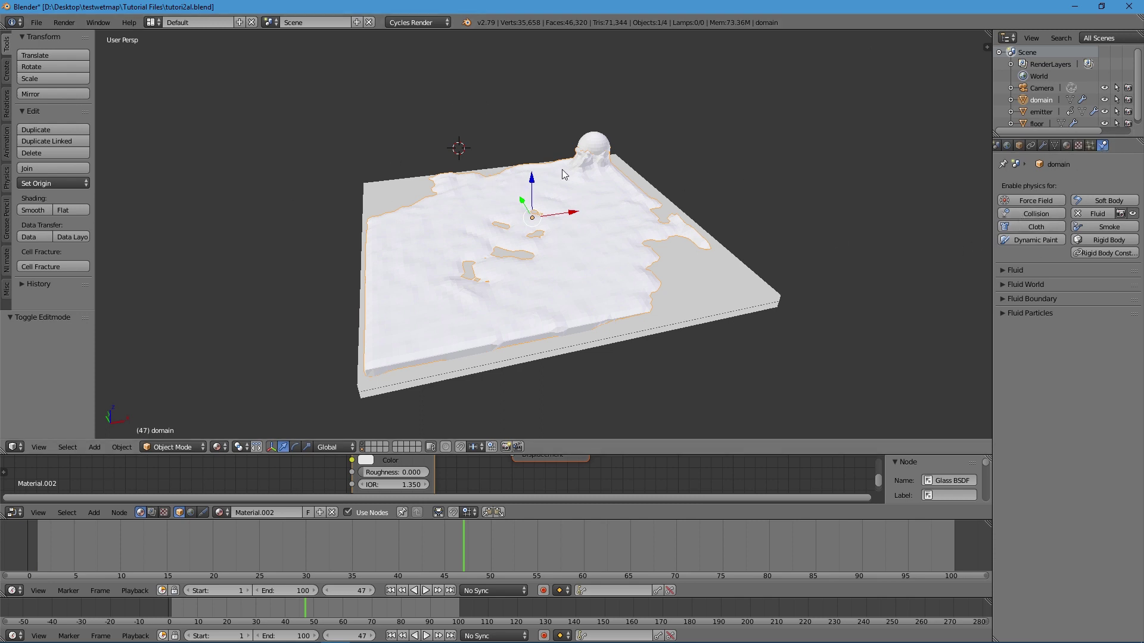
{"action": "left_click", "coordinate": [1033, 238]}
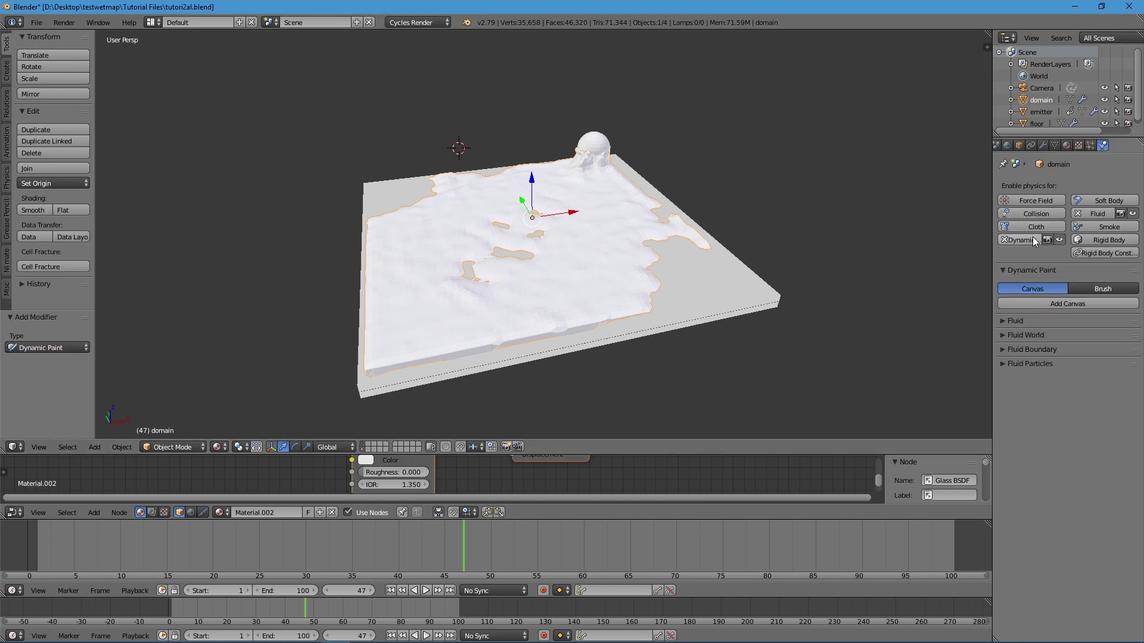
{"action": "left_click", "coordinate": [1102, 288]}
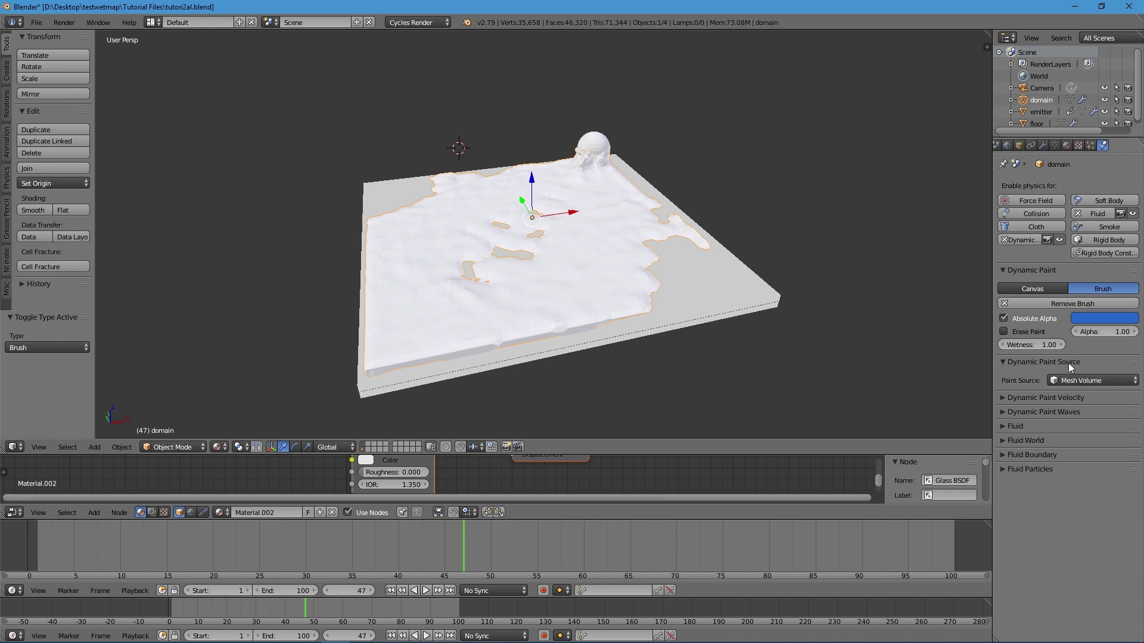
Set the domain brush's paint source to Mesh Volume + Proximity with a paint distance of 0.200.
{"action": "left_click", "coordinate": [1080, 379]}
{"action": "left_click", "coordinate": [1082, 327]}
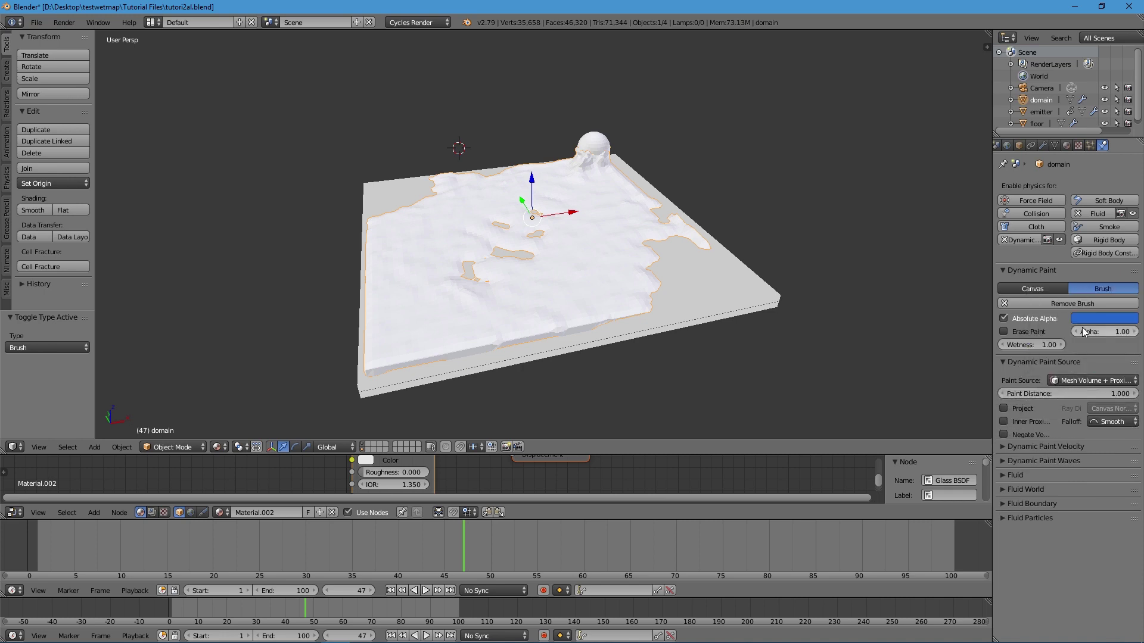
{"action": "left_click", "coordinate": [1049, 396]}
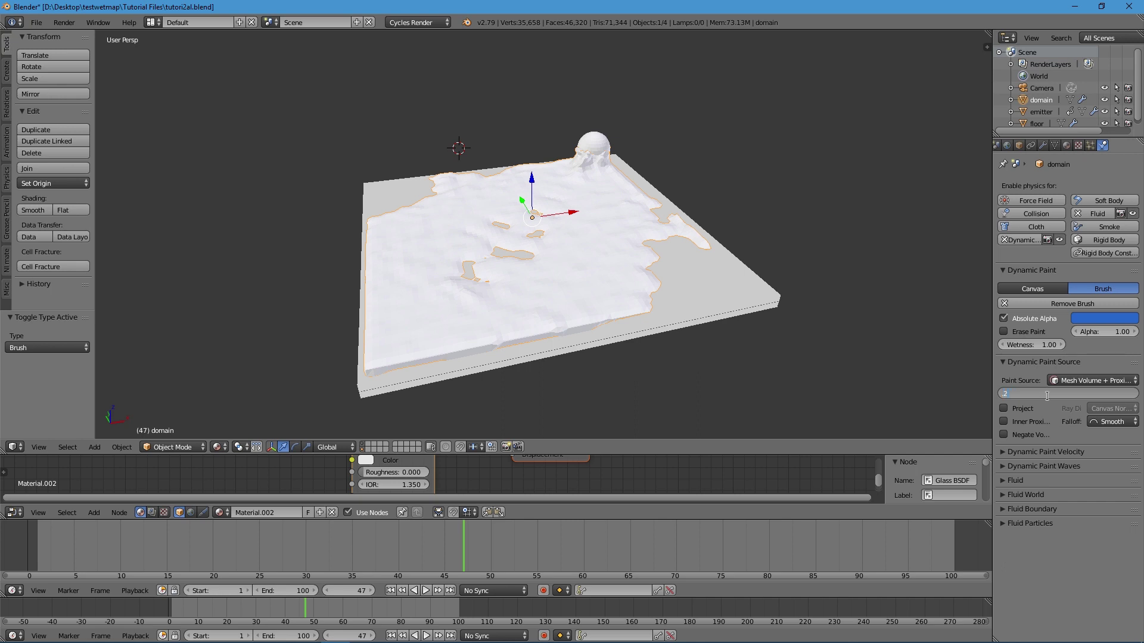
{"action": "key", "text": "Return"}
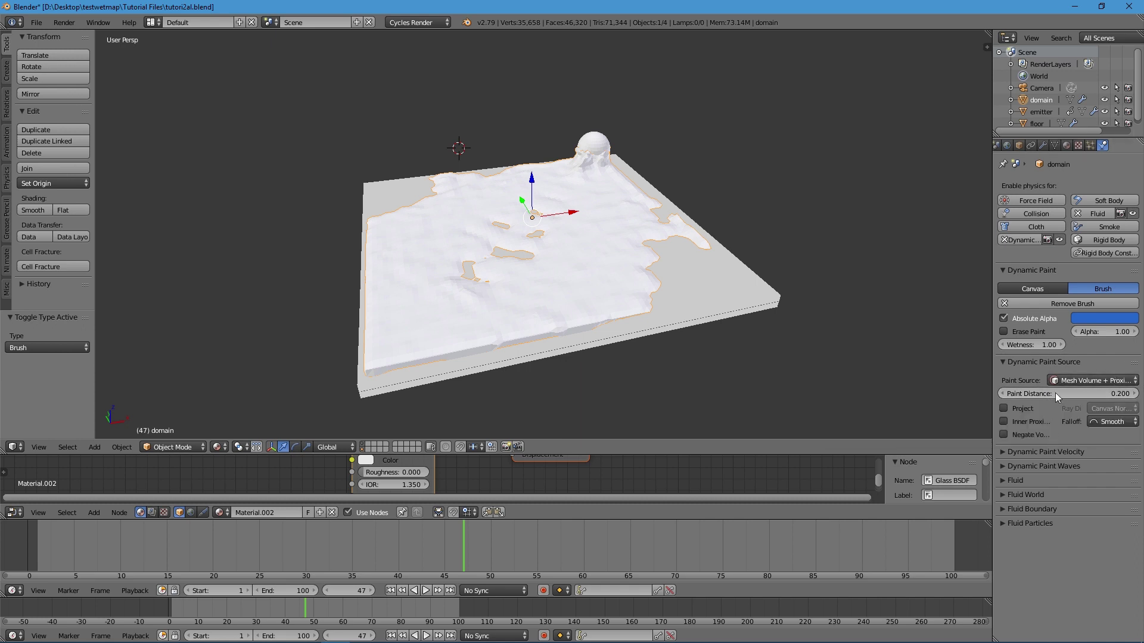
Play the simulation from frame 1 and examine from another angle how the fluid paints the floor.
{"action": "left_click", "coordinate": [390, 591]}
{"action": "left_click", "coordinate": [426, 590]}
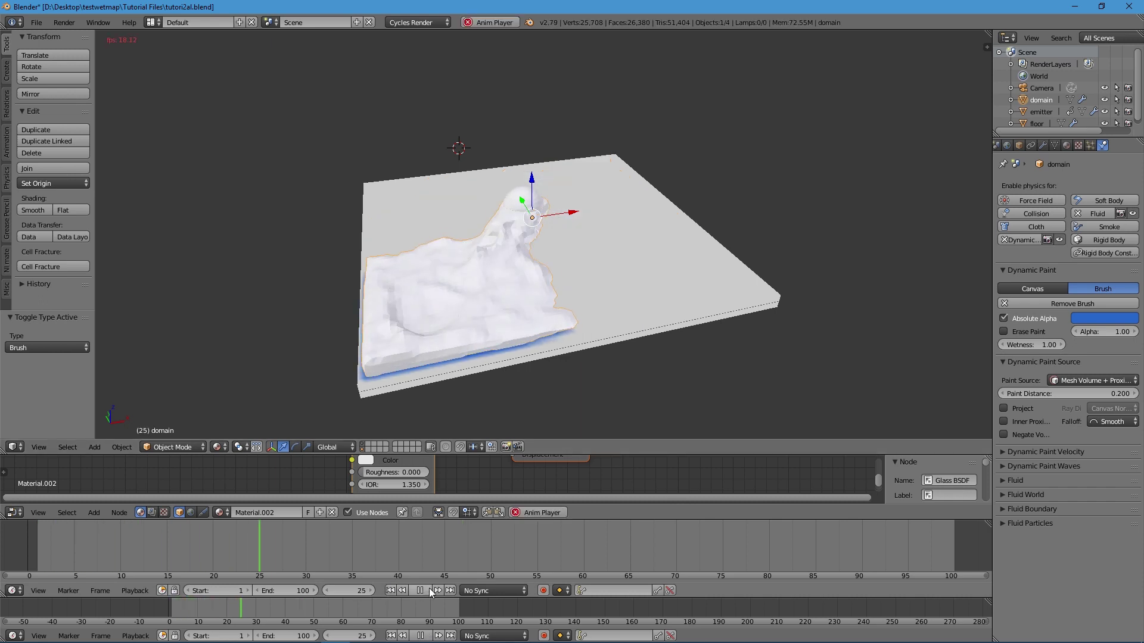
{"action": "middle_click_drag", "start_coordinate": [703, 334], "coordinate": [660, 338]}
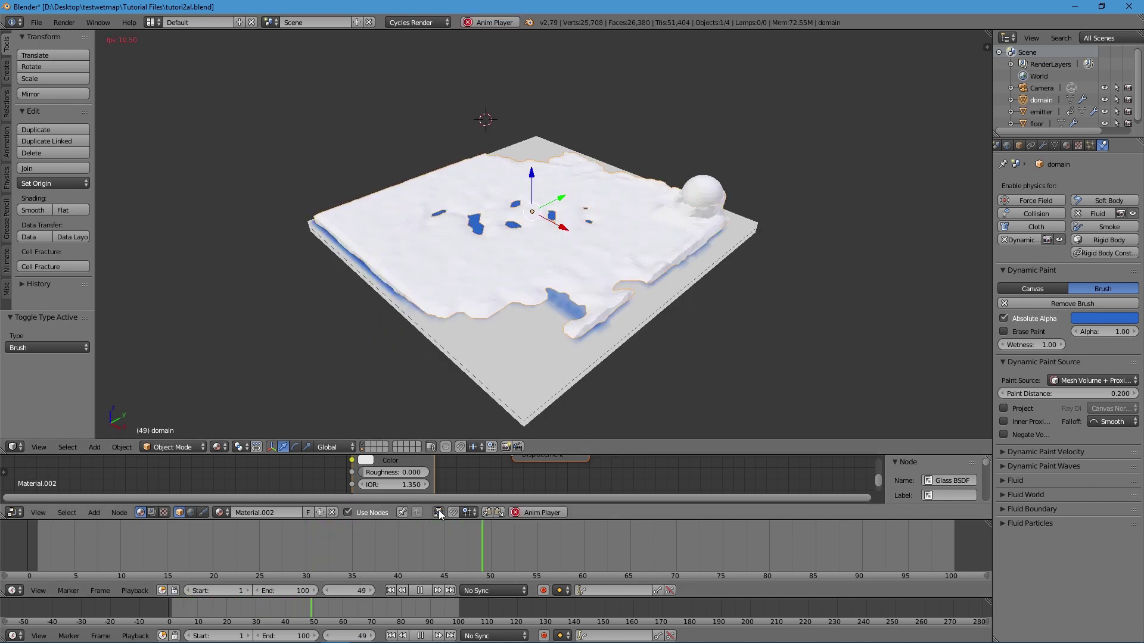
Stop the playback, select the floor, and scrub the timeline back to frame 28.
{"action": "left_click", "coordinate": [420, 590]}
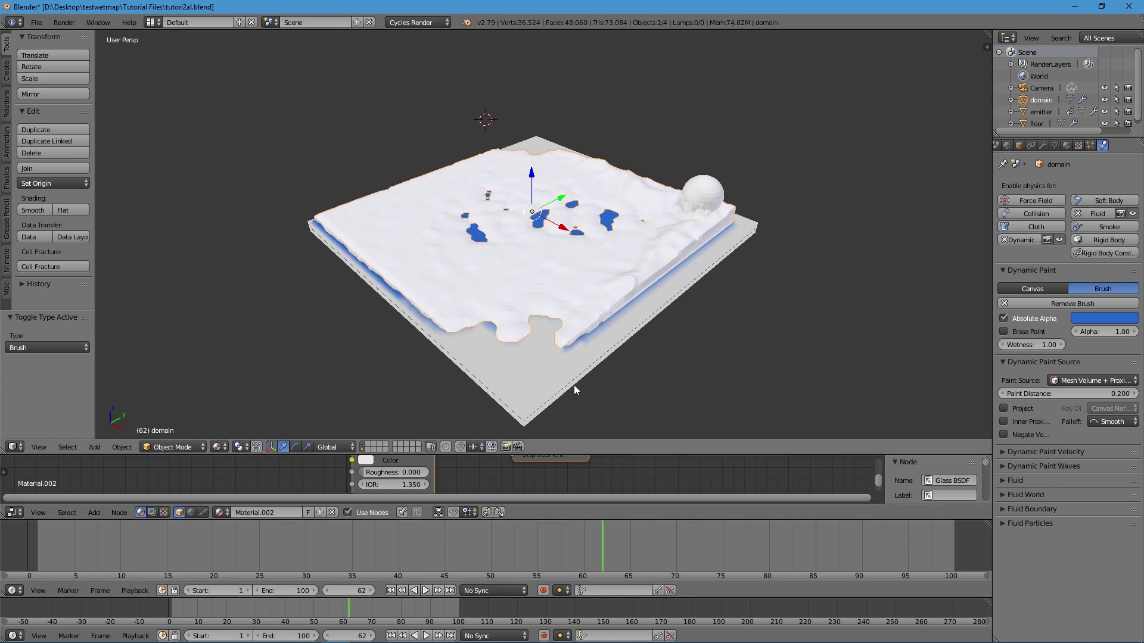
{"action": "right_click", "coordinate": [528, 365]}
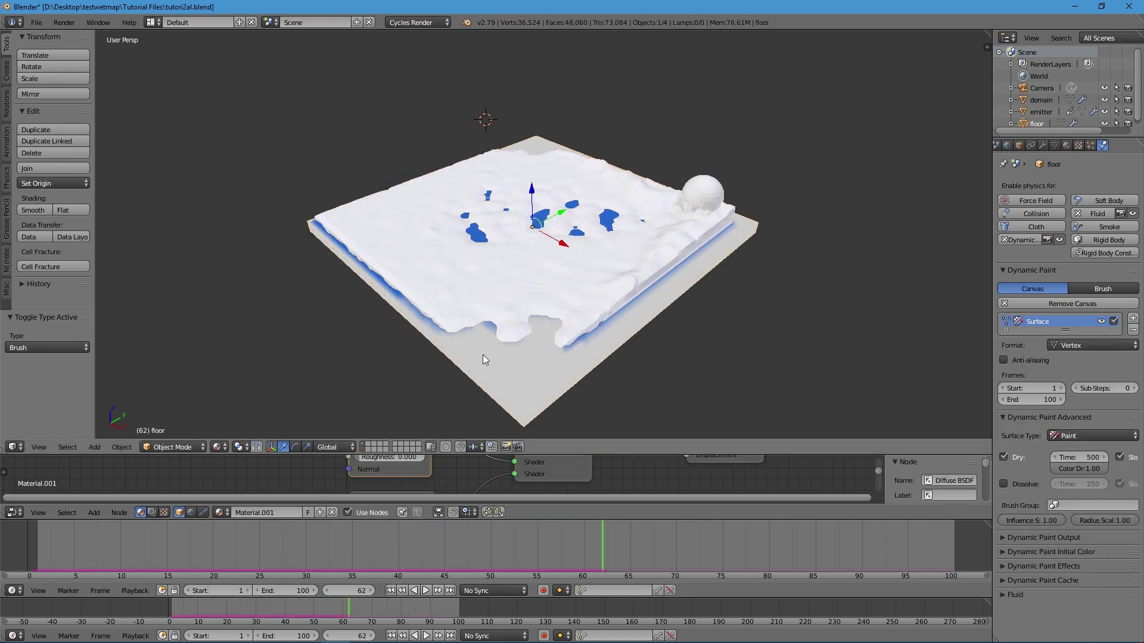
{"action": "left_click_drag", "start_coordinate": [364, 534], "coordinate": [288, 542]}
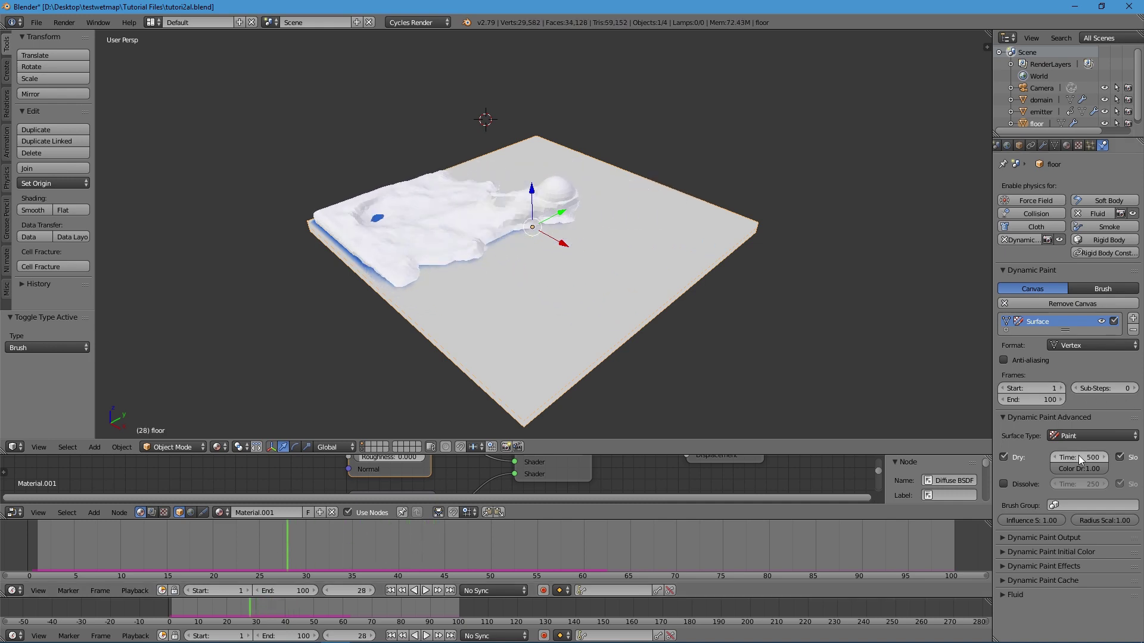
Set the fluid domain brush's paint distance to 1.300 and replay the simulation from frame 1.
{"action": "right_click", "coordinate": [460, 234]}
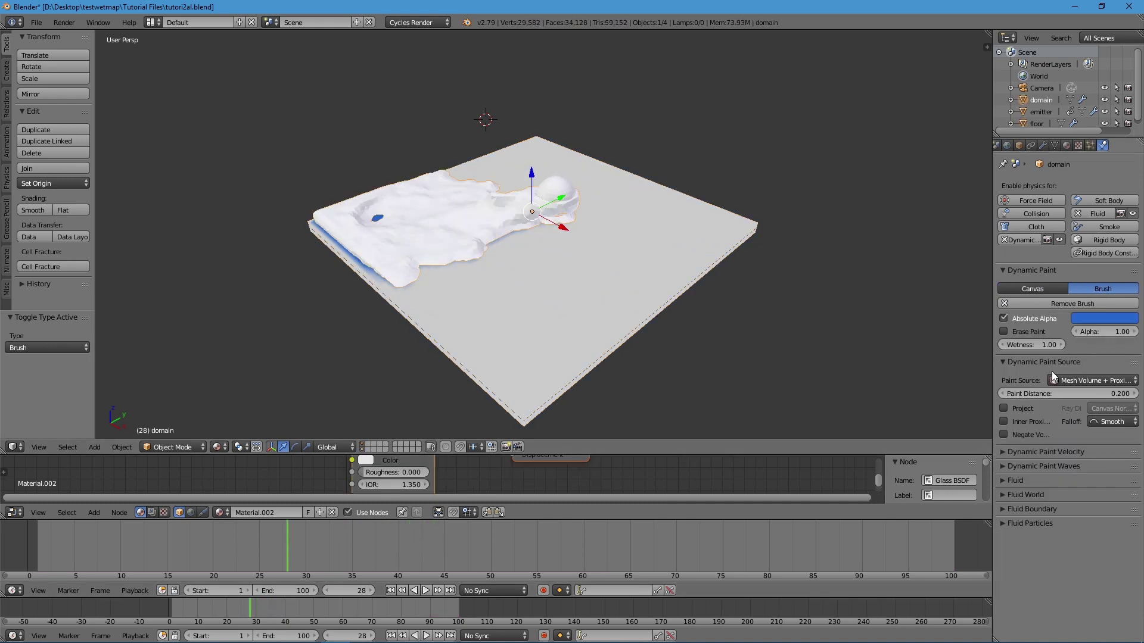
{"action": "left_click", "coordinate": [1053, 394]}
{"action": "left_click_drag", "start_coordinate": [1098, 395], "coordinate": [1109, 395]}
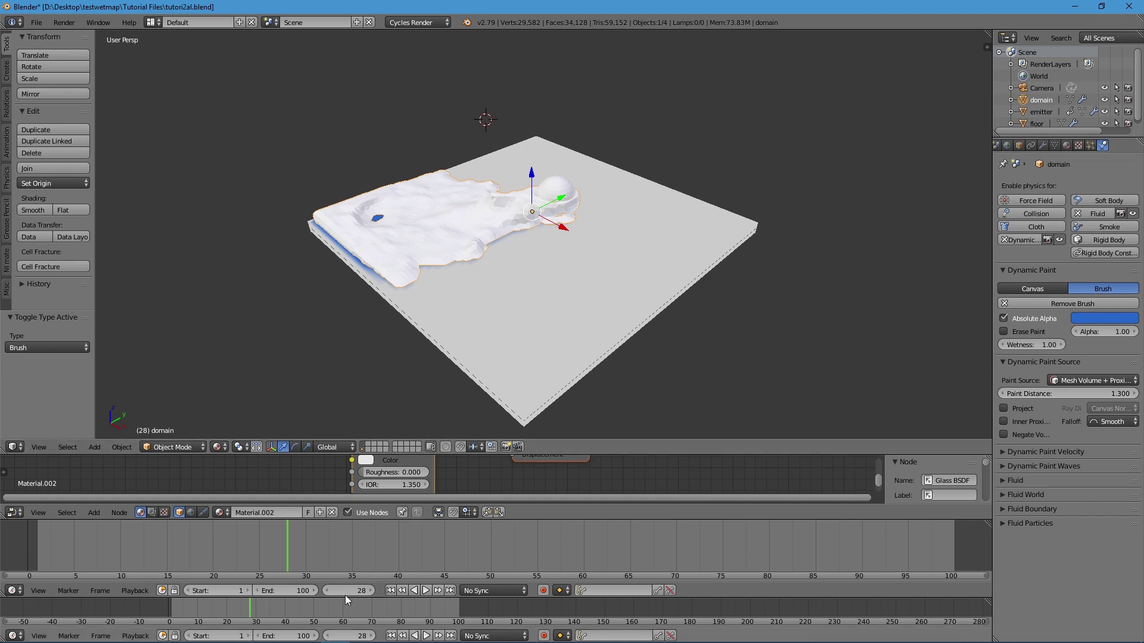
{"action": "left_click", "coordinate": [390, 591]}
{"action": "left_click", "coordinate": [426, 590]}
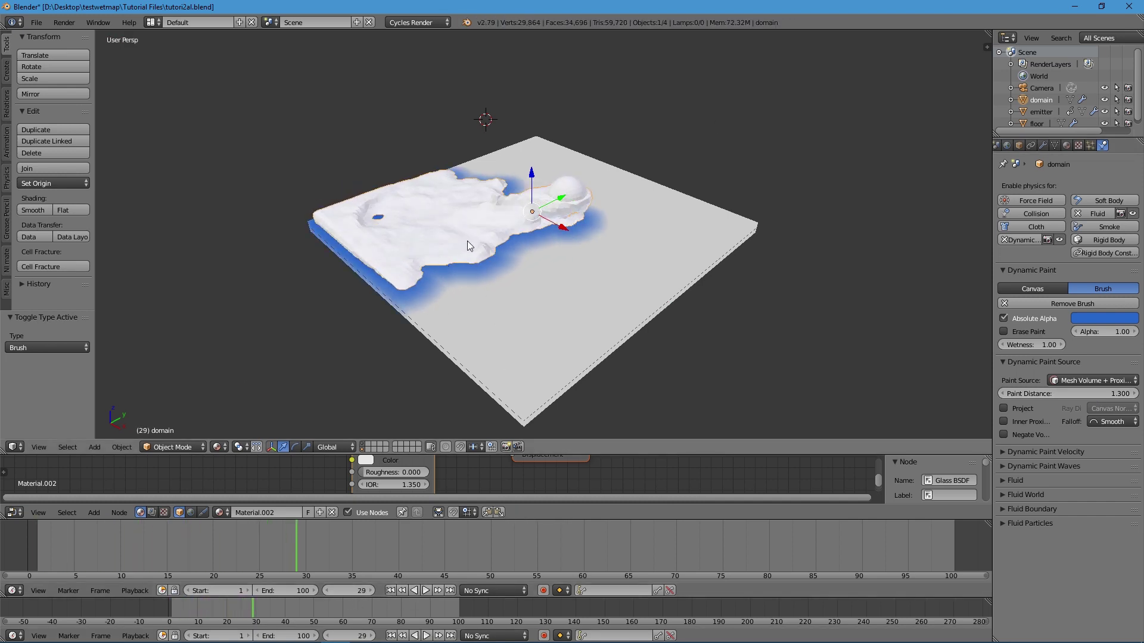
Reduce the domain brush's paint distance to 0.100 and replay the simulation from frame 1.
{"action": "left_click", "coordinate": [1071, 394]}
{"action": "type", "text": "0.2"}
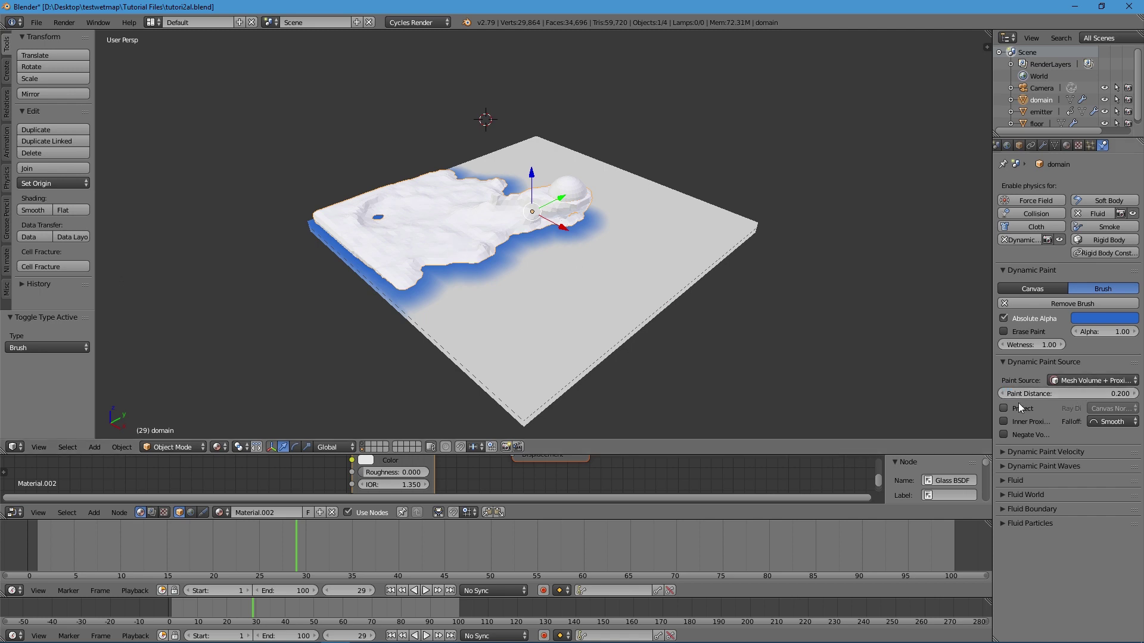
{"action": "key", "text": "Return"}
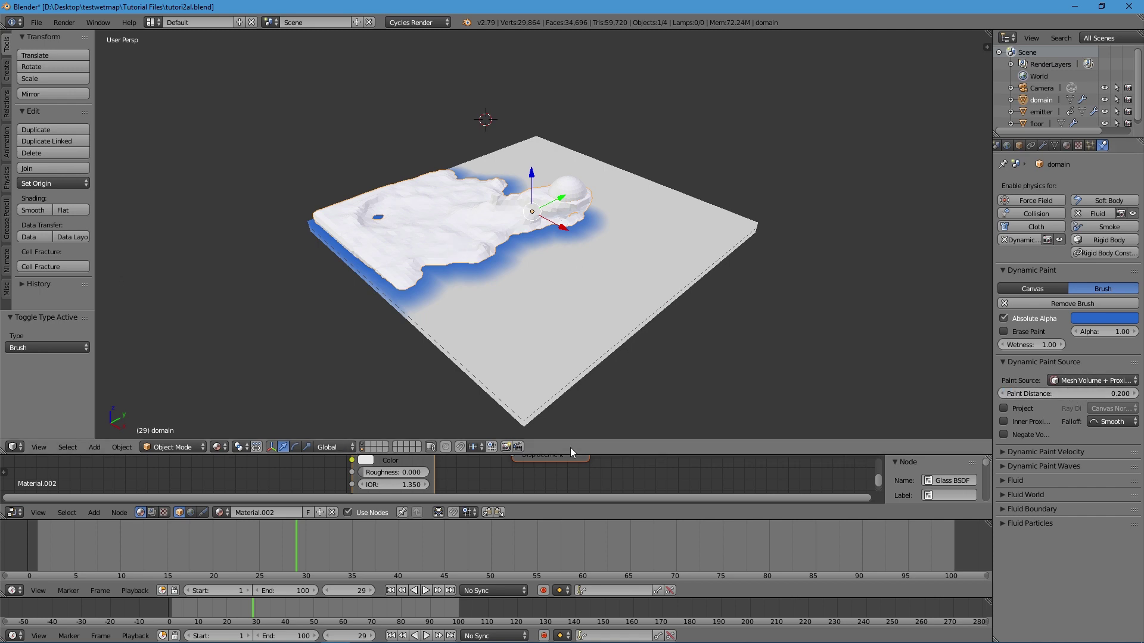
{"action": "left_click", "coordinate": [1078, 396]}
{"action": "key", "text": "Return"}
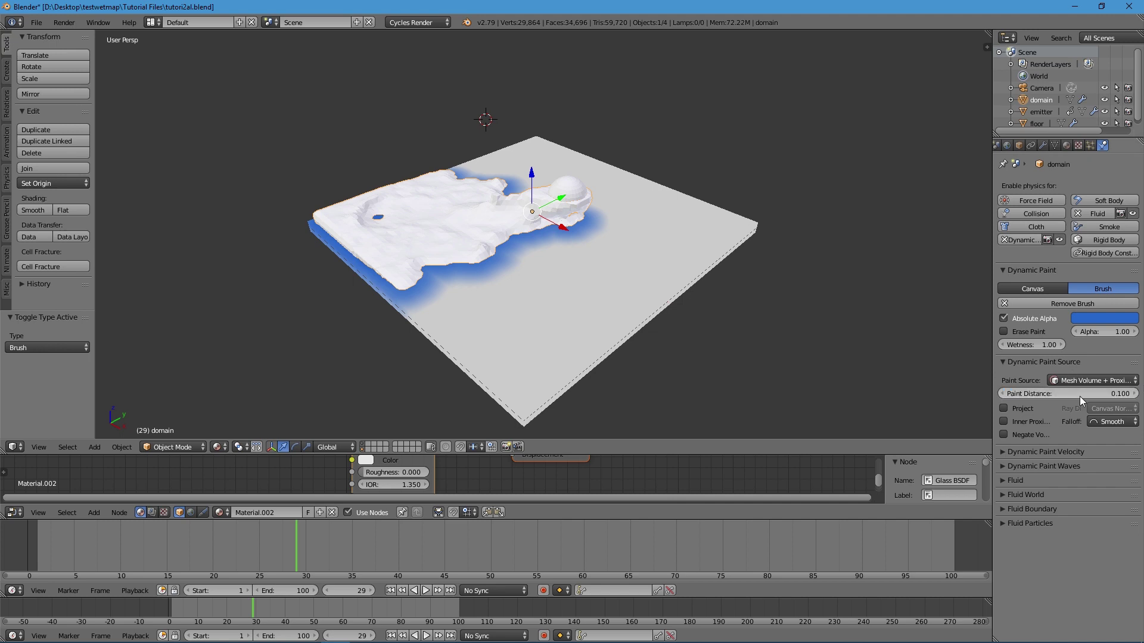
{"action": "left_click", "coordinate": [391, 591]}
{"action": "left_click", "coordinate": [427, 591]}
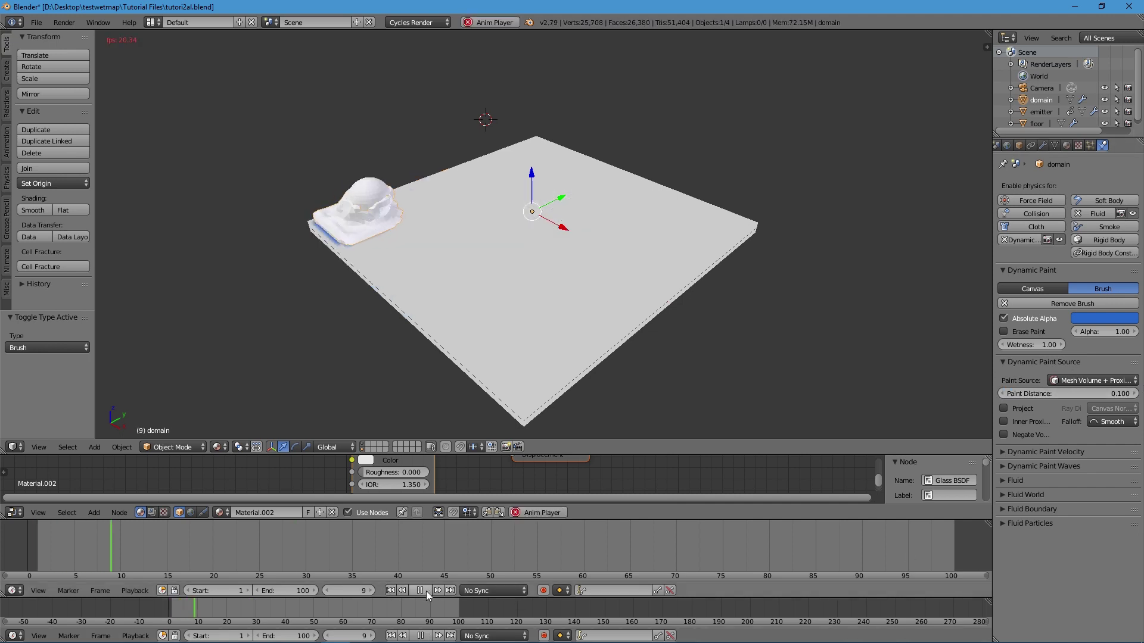
{"action": "left_click", "coordinate": [426, 591]}
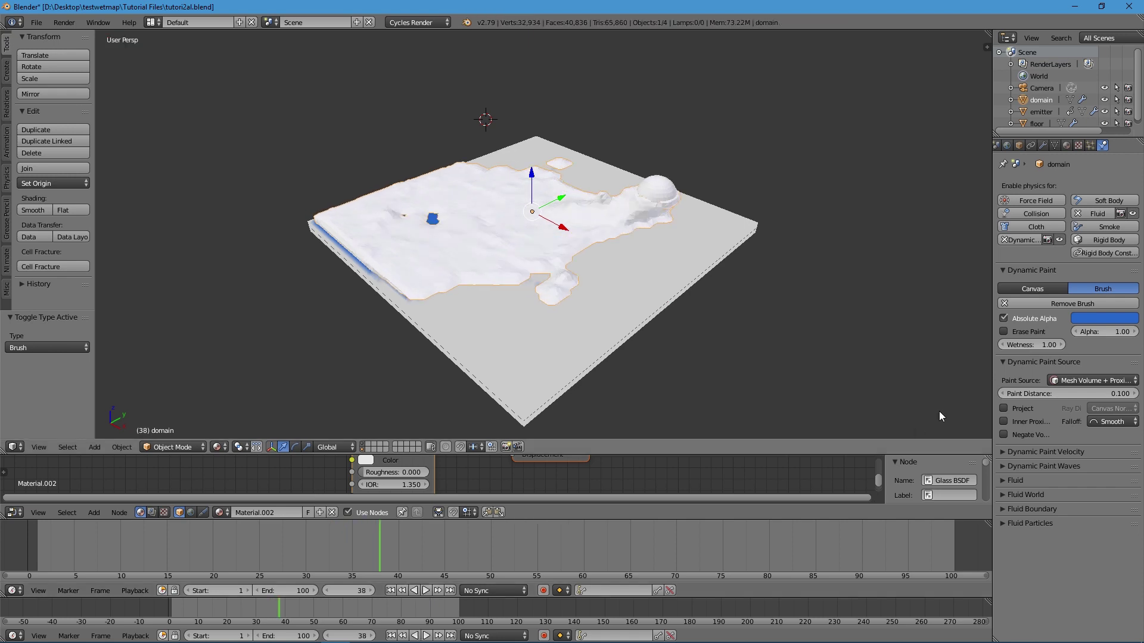
Set the domain brush's paint distance to 0.200 and return the timeline to frame 1.
{"action": "left_click", "coordinate": [1071, 396]}
{"action": "type", "text": "0.2"}
{"action": "key", "text": "Return"}
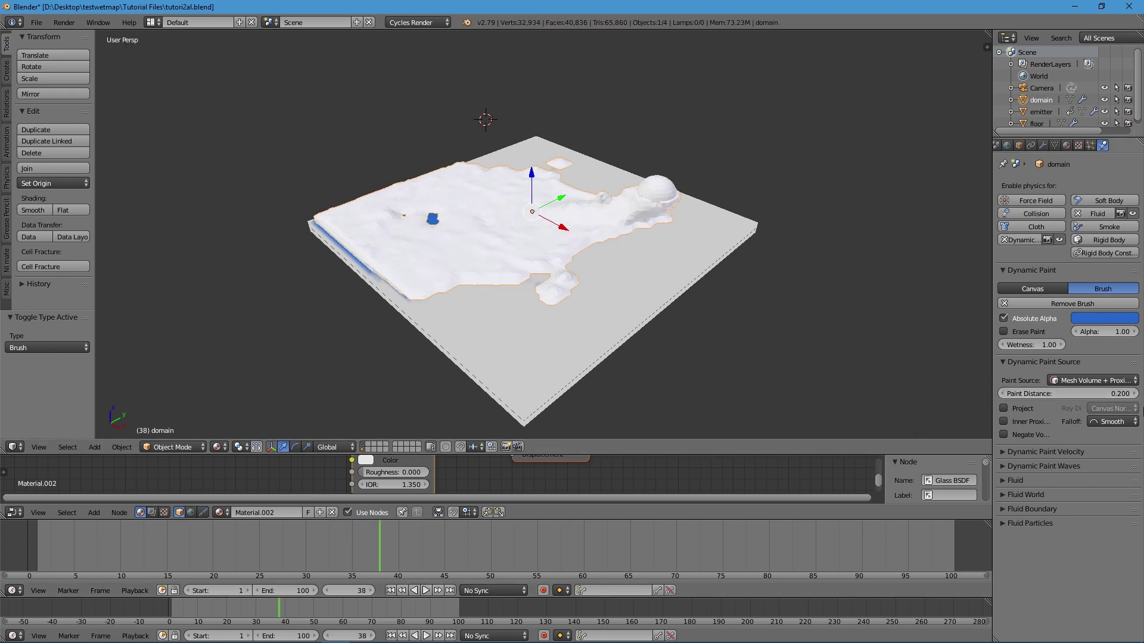
{"action": "left_click", "coordinate": [390, 591]}
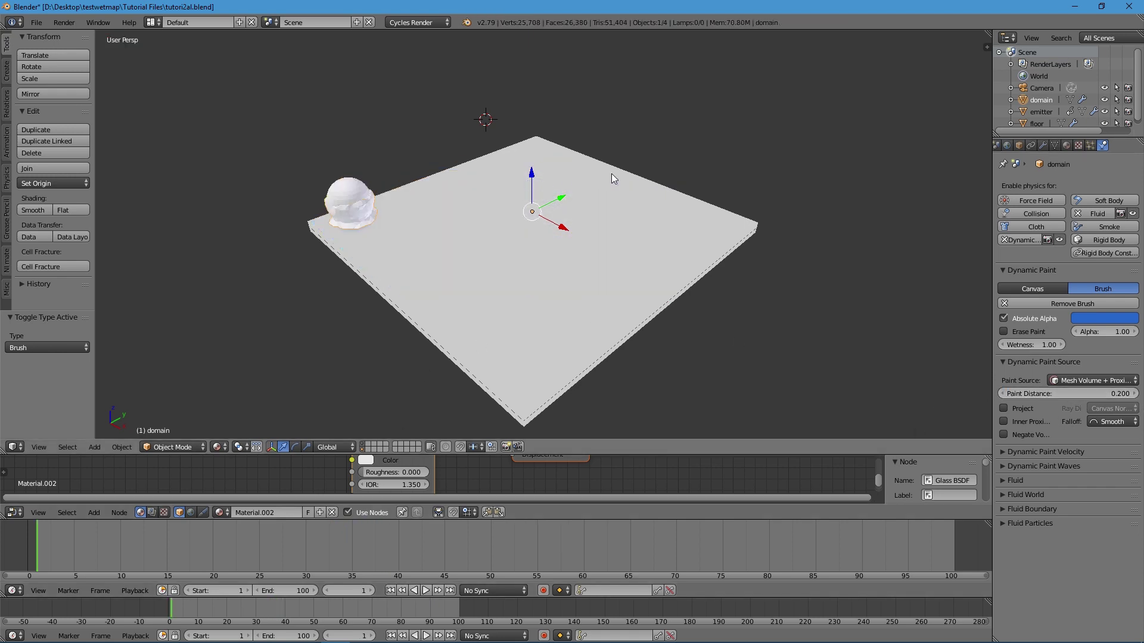
Open the floor's Dynamic Paint Cache settings and save the project file.
{"action": "right_click", "coordinate": [593, 254]}
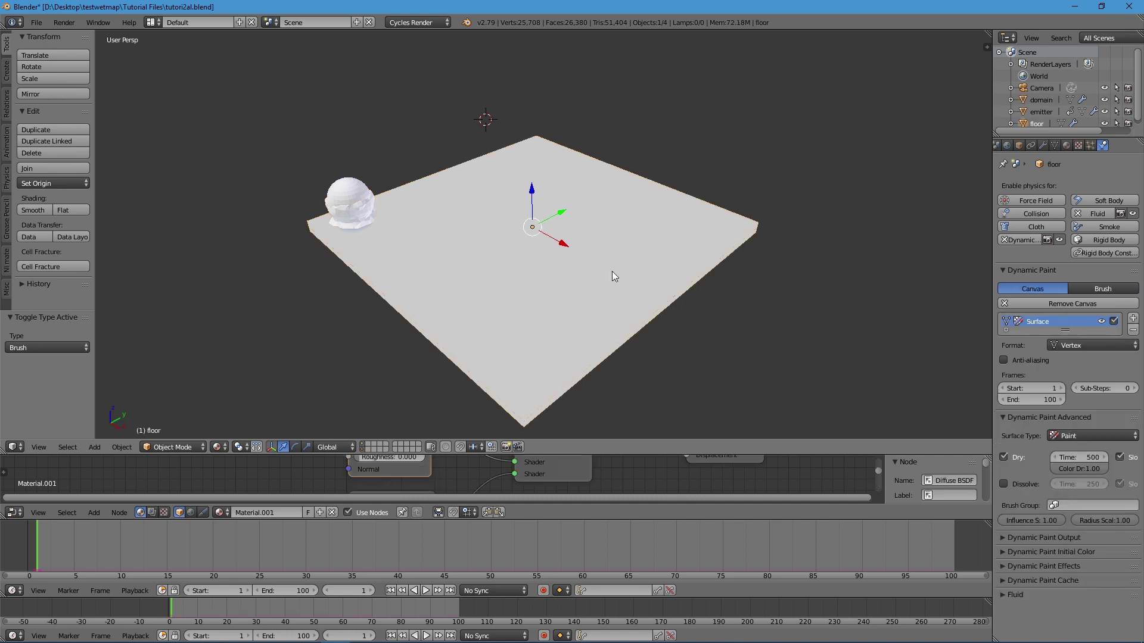
{"action": "left_click", "coordinate": [1056, 579]}
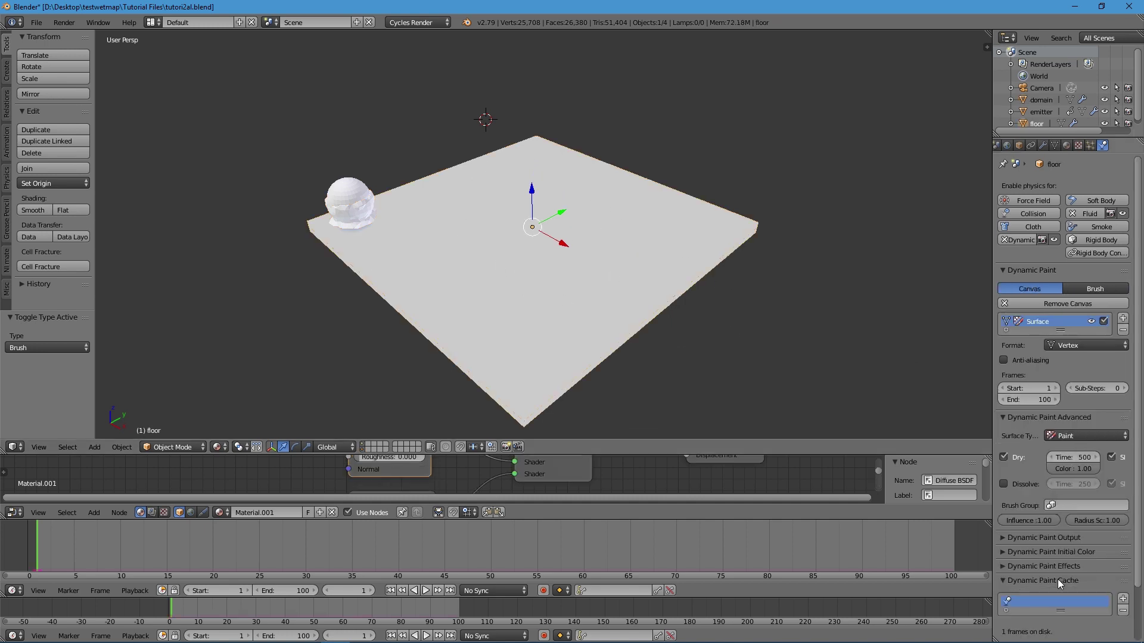
{"action": "scroll", "coordinate": [1056, 579], "scroll_direction": "down", "scroll_amount": 3}
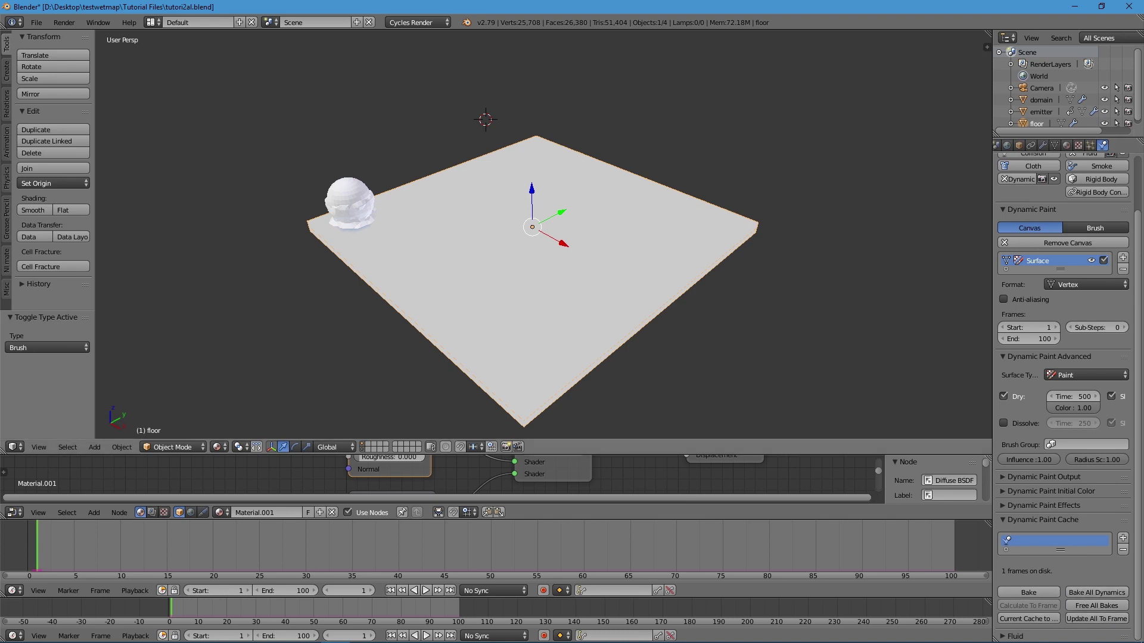
{"action": "left_click", "coordinate": [36, 22]}
{"action": "left_click", "coordinate": [47, 106]}
{"action": "left_click", "coordinate": [35, 22]}
{"action": "left_click", "coordinate": [48, 119]}
Free all physics bakes, play the simulation briefly, and return to frame 1.
{"action": "left_click", "coordinate": [1085, 606]}
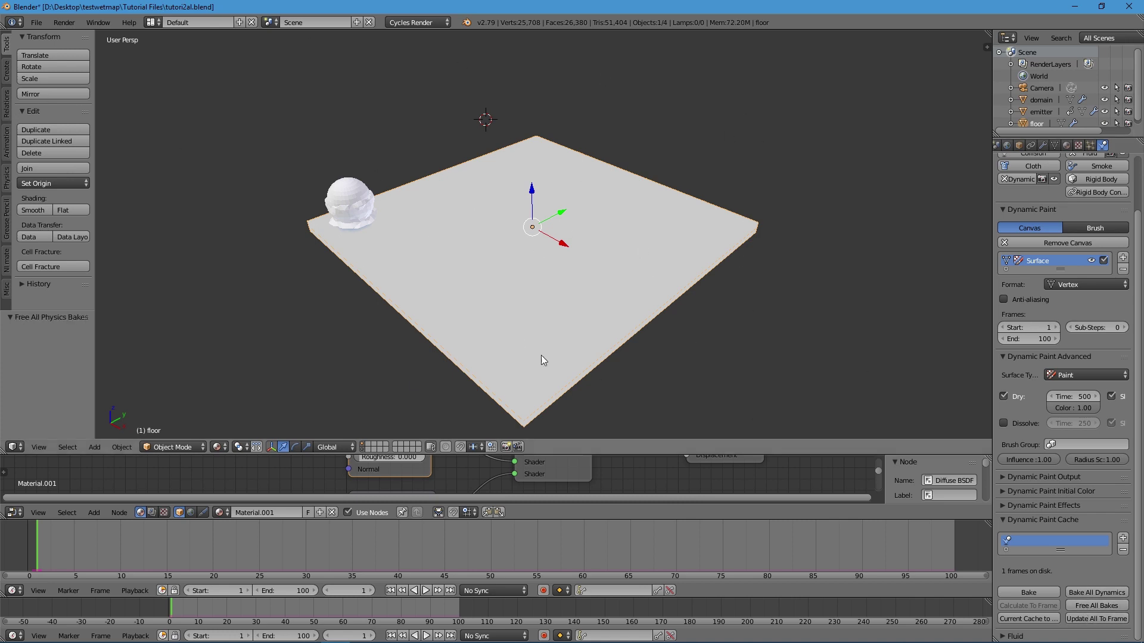
{"action": "left_click_drag", "start_coordinate": [148, 556], "coordinate": [37, 557]}
{"action": "key", "text": "alt+a"}
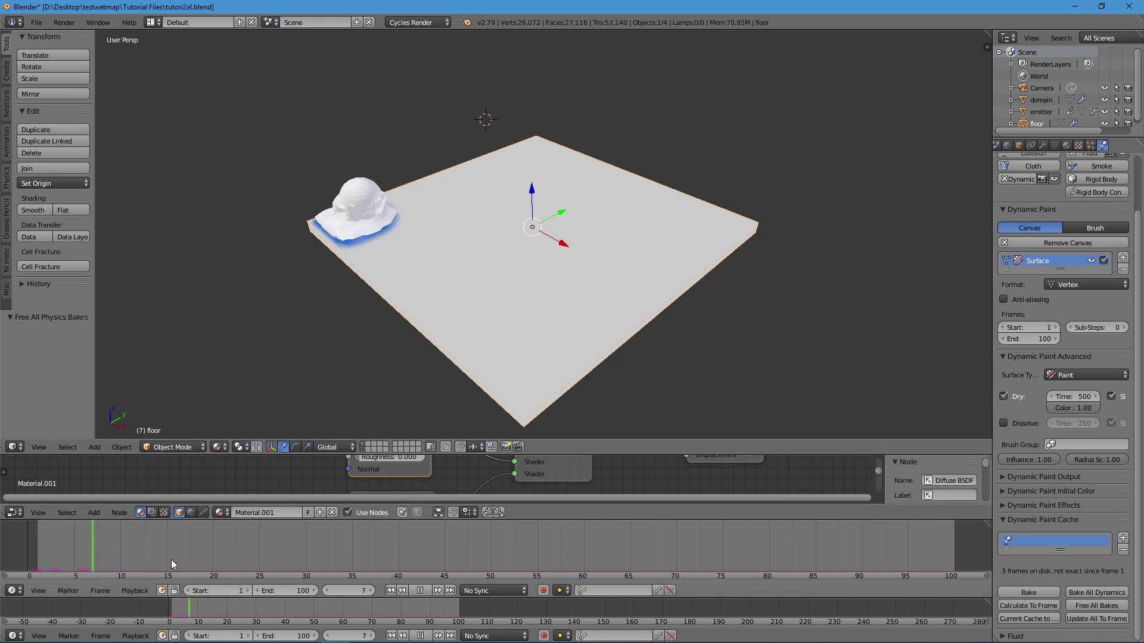
{"action": "key", "text": "alt+a"}
{"action": "left_click", "coordinate": [390, 590]}
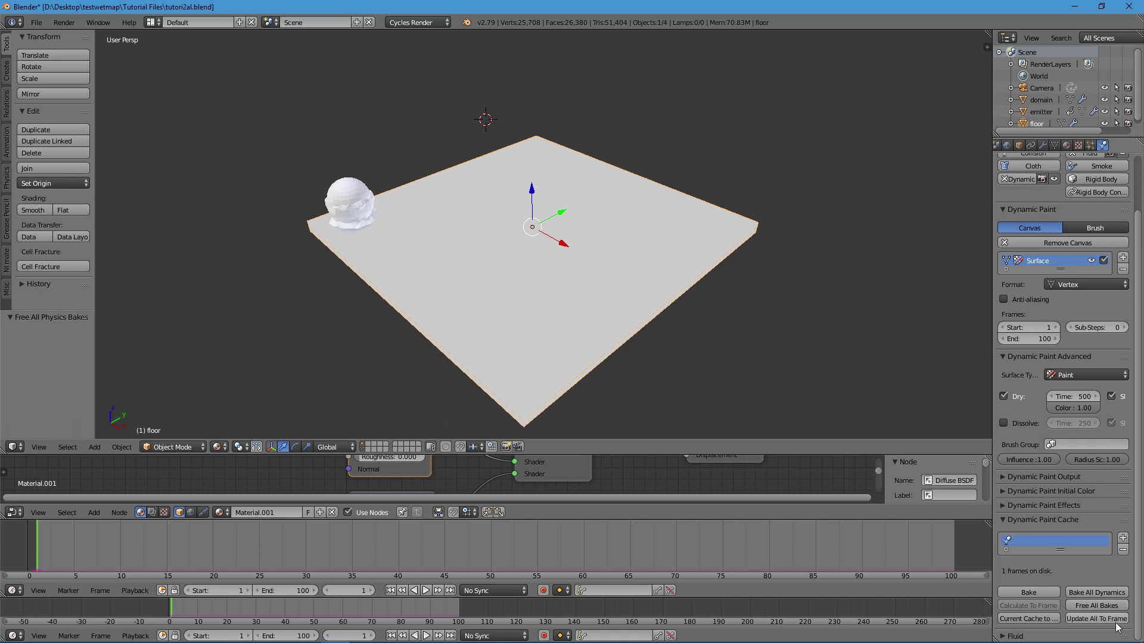
Check the floor mesh's Vertex Colors settings and return to its physics settings.
{"action": "left_click", "coordinate": [1054, 146]}
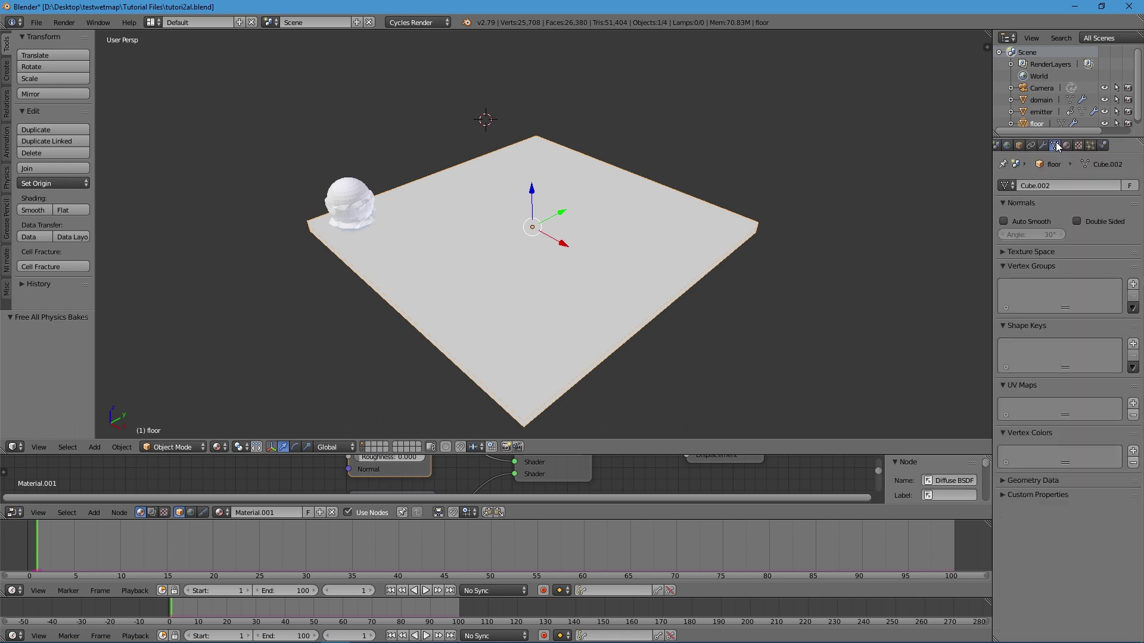
{"action": "left_click", "coordinate": [1041, 434]}
{"action": "left_click", "coordinate": [1103, 146]}
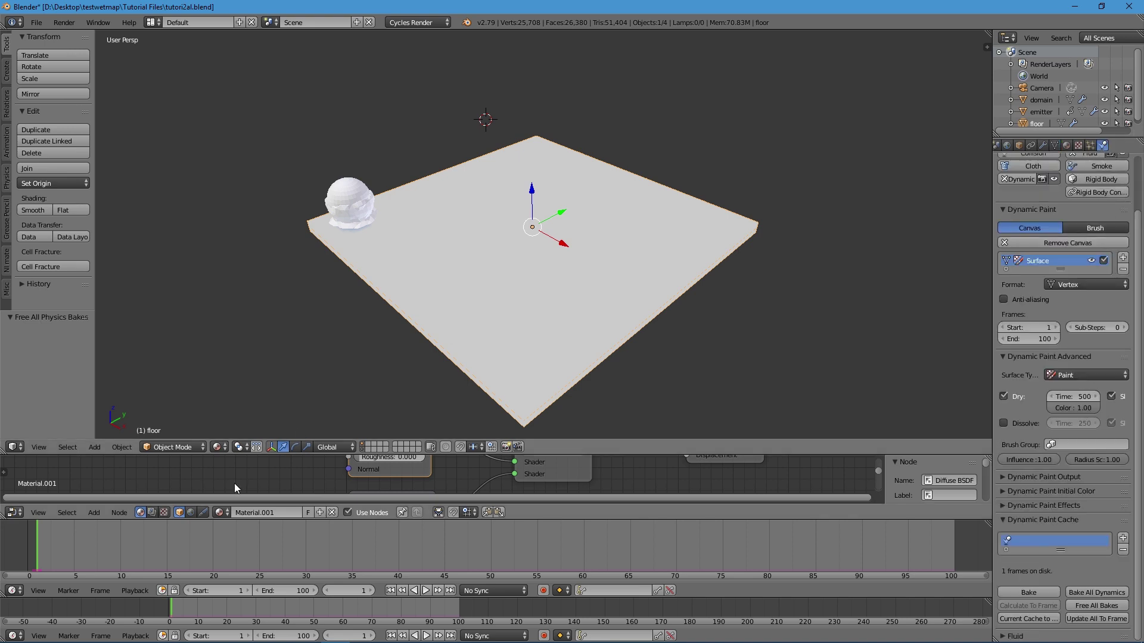
Play the simulation to review the painted floor and scrub the timeline to frame 32.
{"action": "key", "text": "alt+a"}
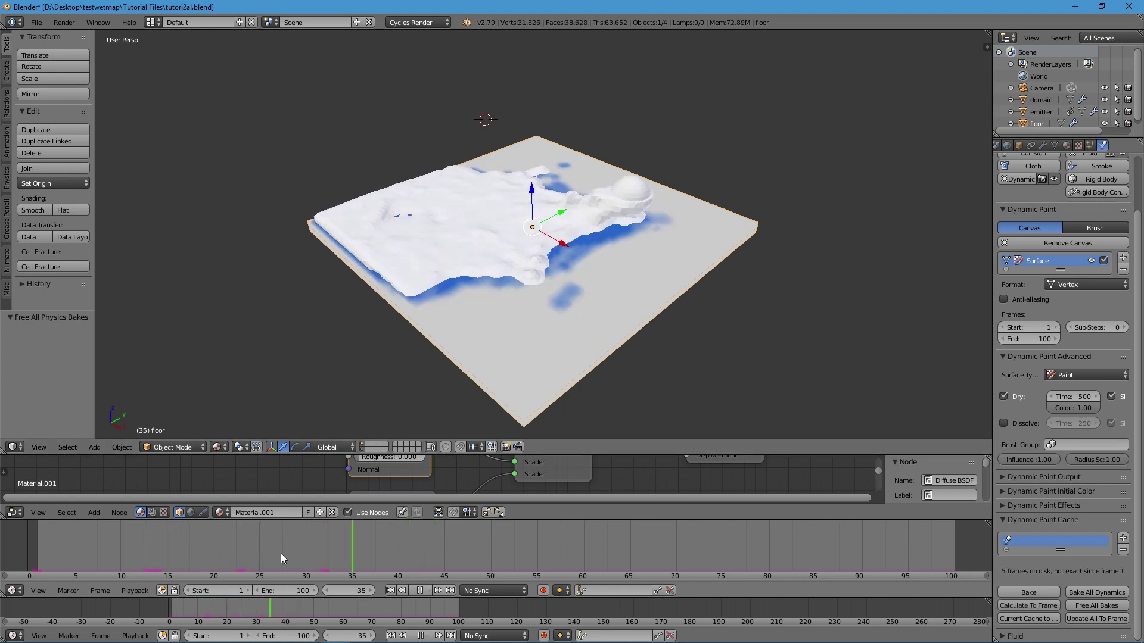
{"action": "key", "text": "alt+a"}
{"action": "left_click_drag", "start_coordinate": [291, 553], "coordinate": [324, 527]}
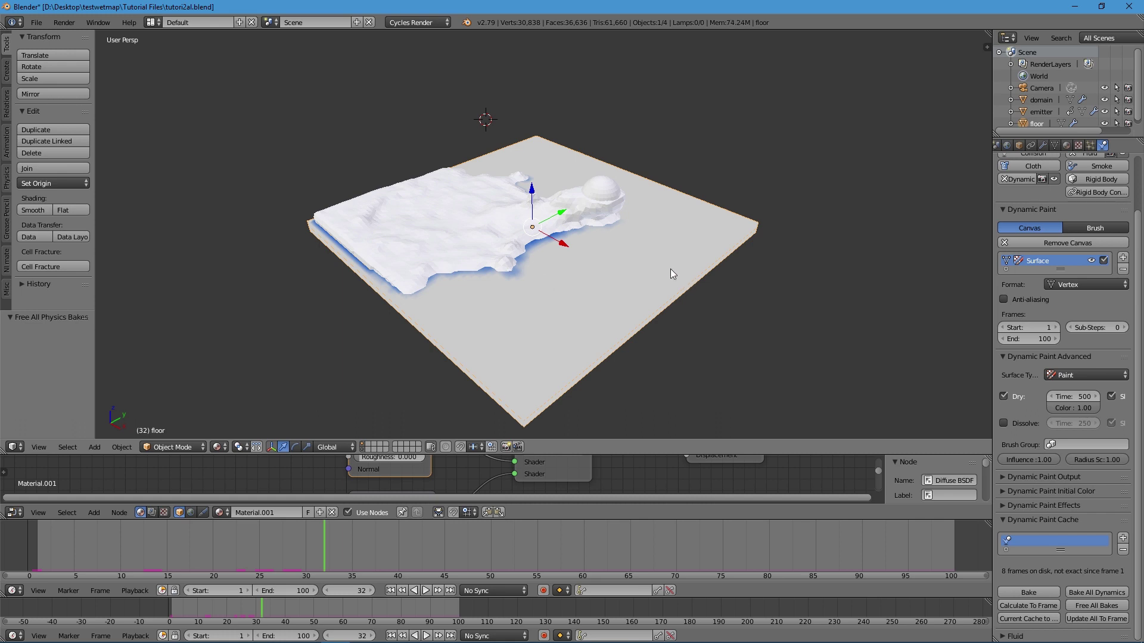
Change the domain brush's paint color to pure white, with R, G and B at 1.000.
{"action": "right_click", "coordinate": [443, 221]}
{"action": "left_click", "coordinate": [1099, 260]}
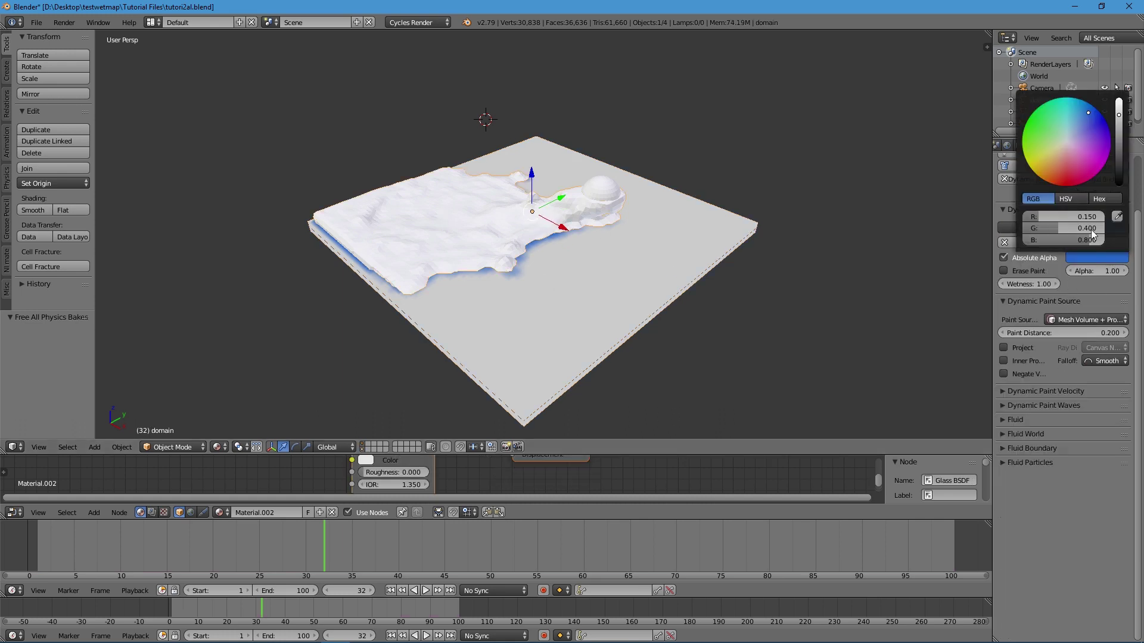
{"action": "left_click_drag", "start_coordinate": [1119, 115], "coordinate": [1118, 99]}
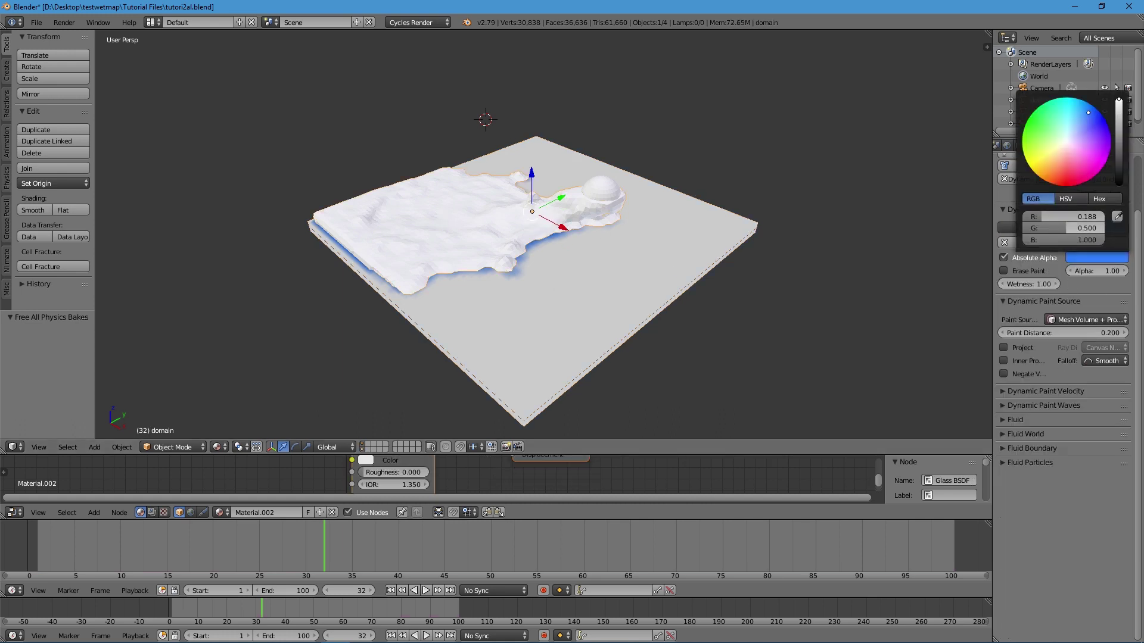
{"action": "mouse_move", "coordinate": [1076, 228]}
{"action": "left_mouse_down"}
{"action": "mouse_move", "coordinate": [1117, 228]}
{"action": "mouse_move", "coordinate": [1102, 218]}
{"action": "left_mouse_up"}
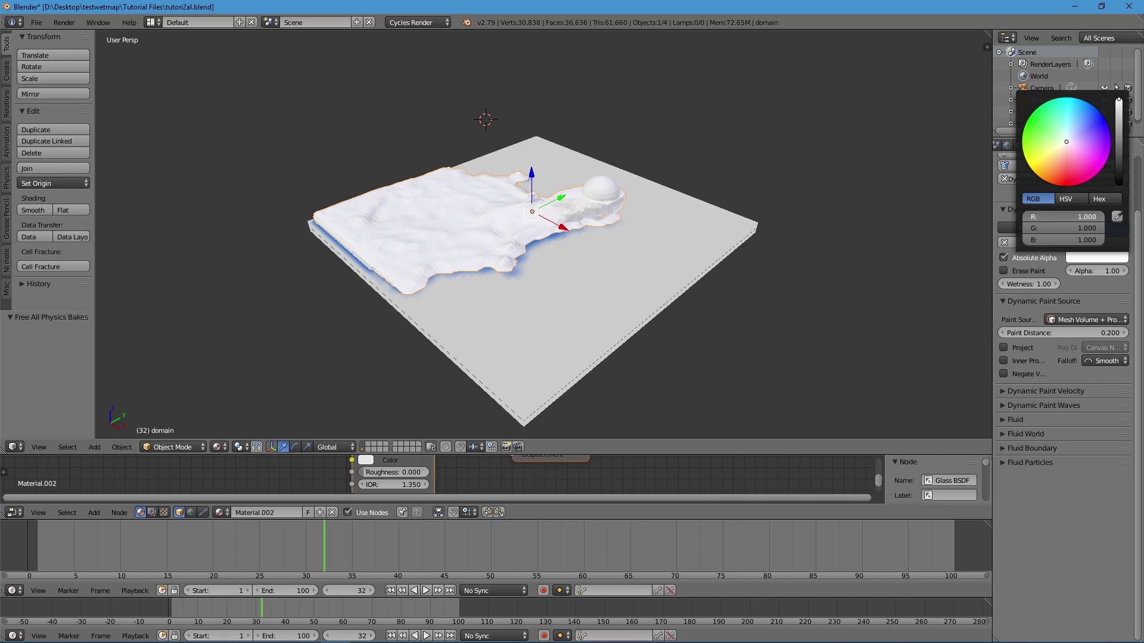
Select the floor, enlarge the node editor, and examine its Diffuse BSDF and Glossy BSDF nodes.
{"action": "right_click", "coordinate": [554, 297]}
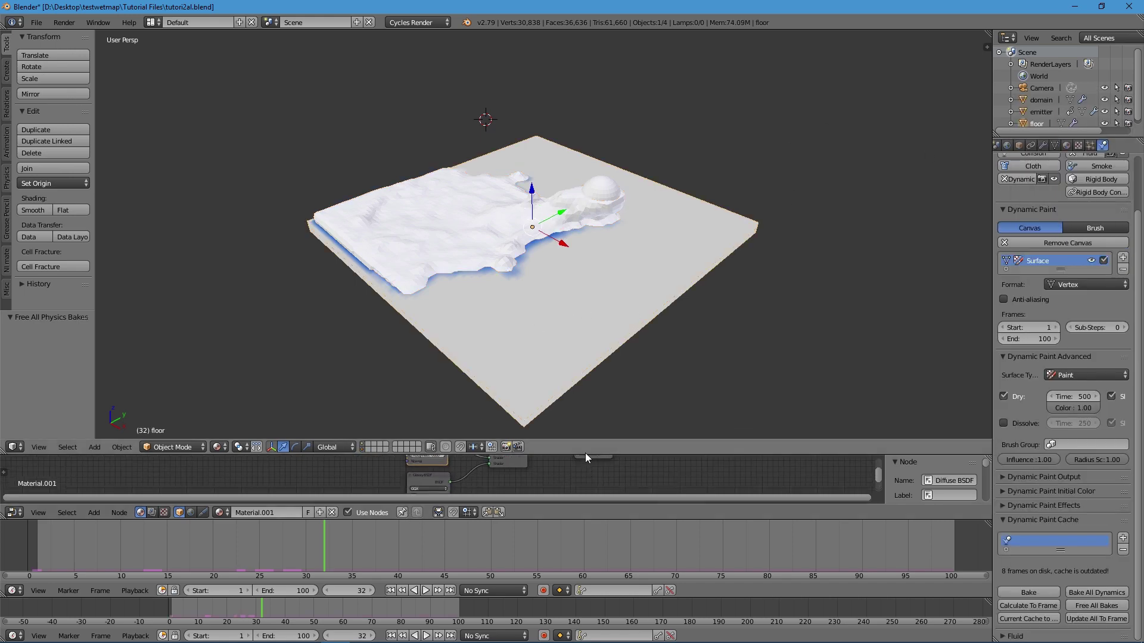
{"action": "left_click_drag", "start_coordinate": [585, 453], "coordinate": [584, 198]}
{"action": "scroll", "coordinate": [421, 364], "scroll_direction": "up", "scroll_amount": 4}
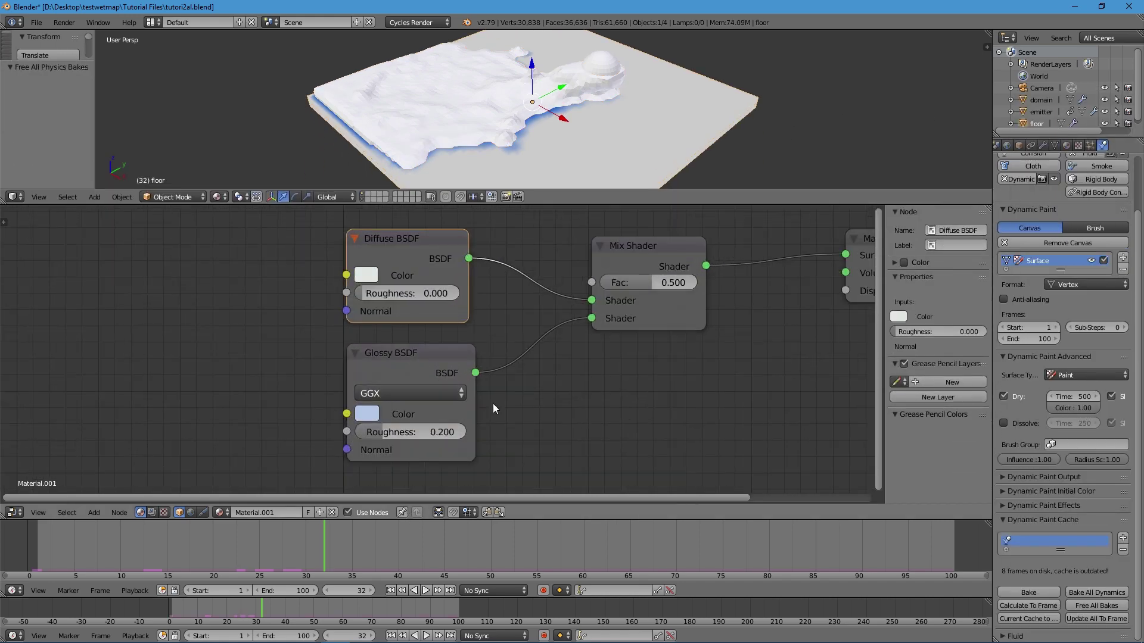
{"action": "left_click", "coordinate": [383, 358]}
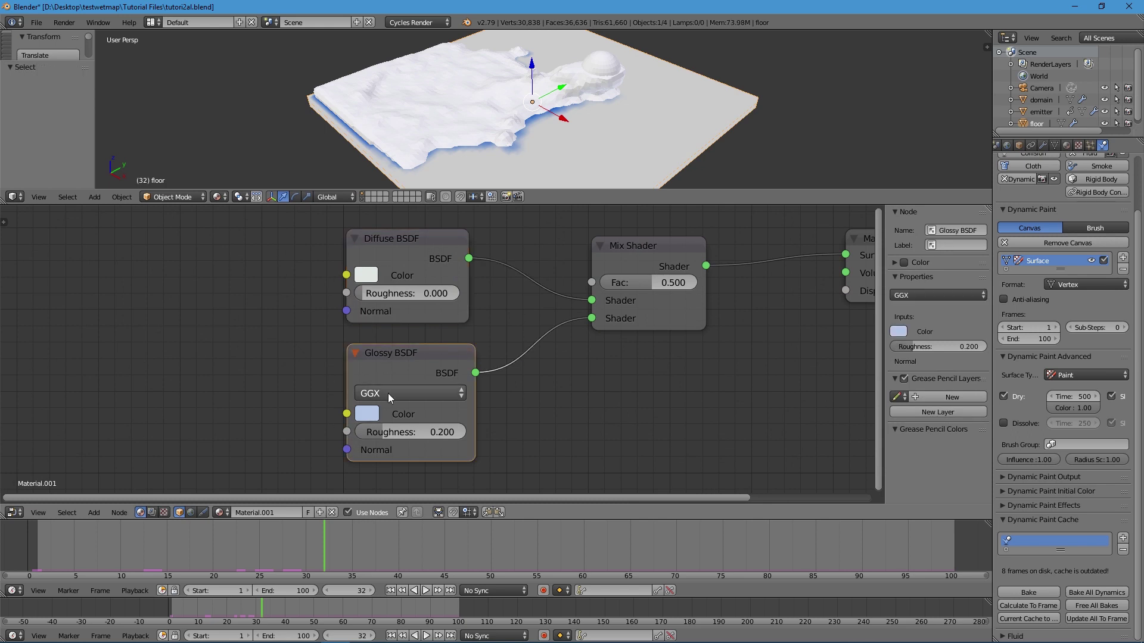
{"action": "left_click", "coordinate": [405, 260]}
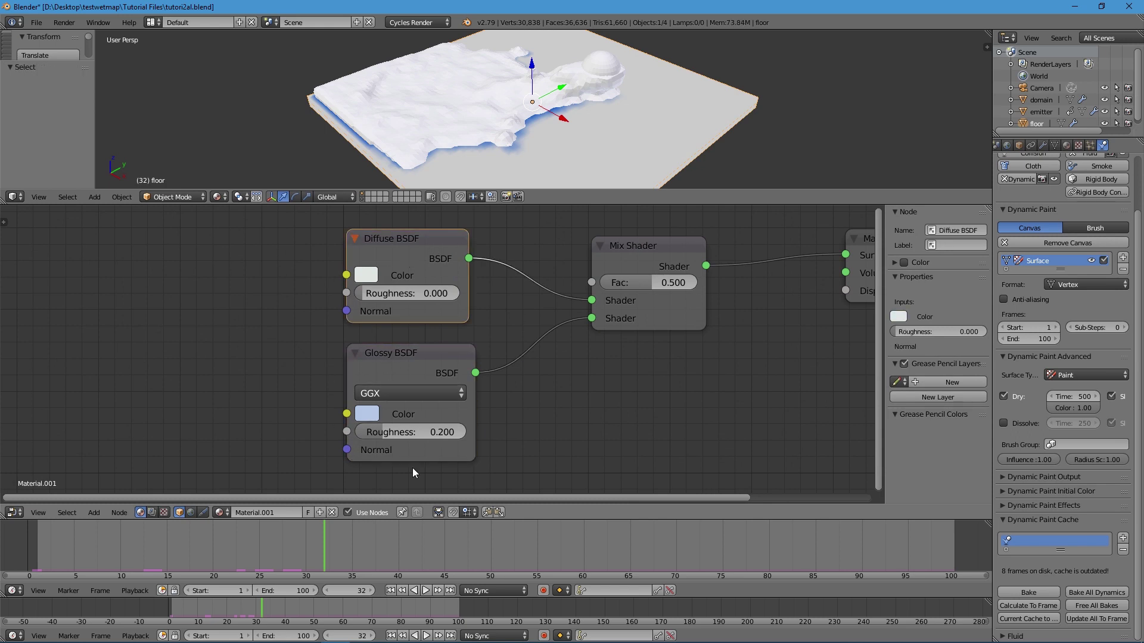
Replay the simulation from frame 1 and inspect the white paint on the floor up close.
{"action": "left_click", "coordinate": [388, 592]}
{"action": "left_click", "coordinate": [425, 589]}
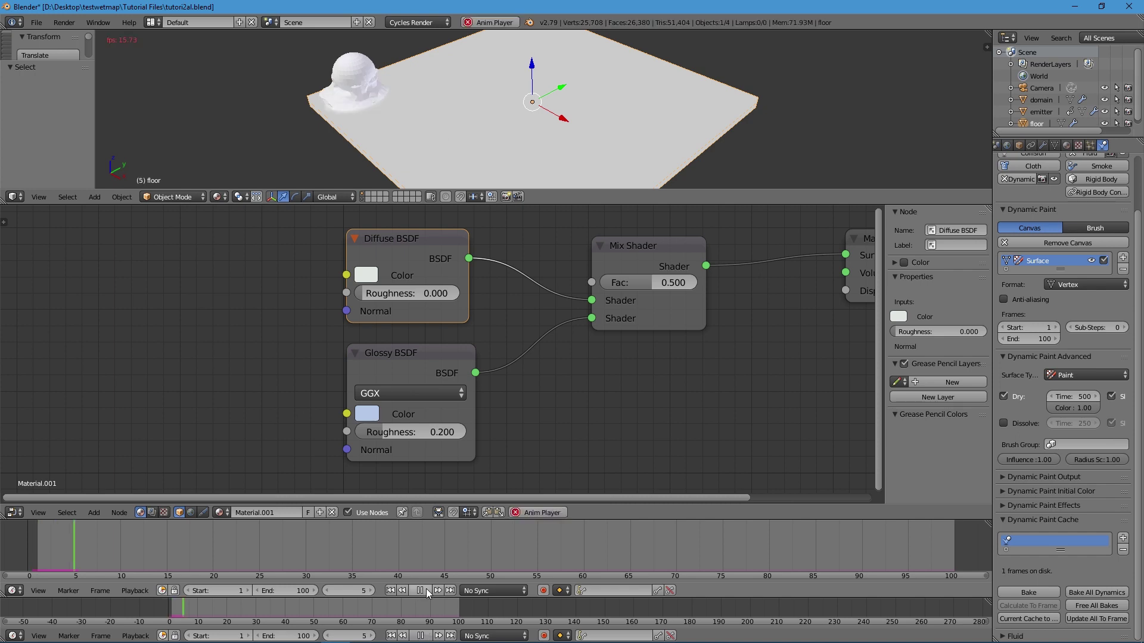
{"action": "left_click", "coordinate": [426, 589]}
{"action": "scroll", "coordinate": [508, 83], "scroll_direction": "up", "scroll_amount": 3}
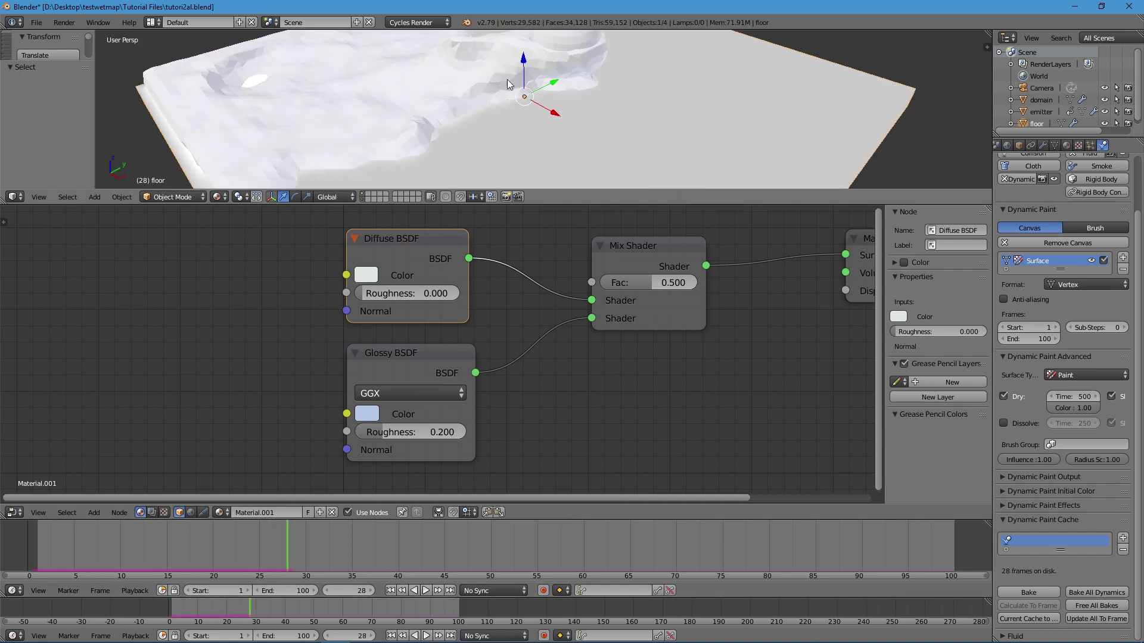
{"action": "scroll", "coordinate": [508, 86], "scroll_direction": "down", "scroll_amount": 5}
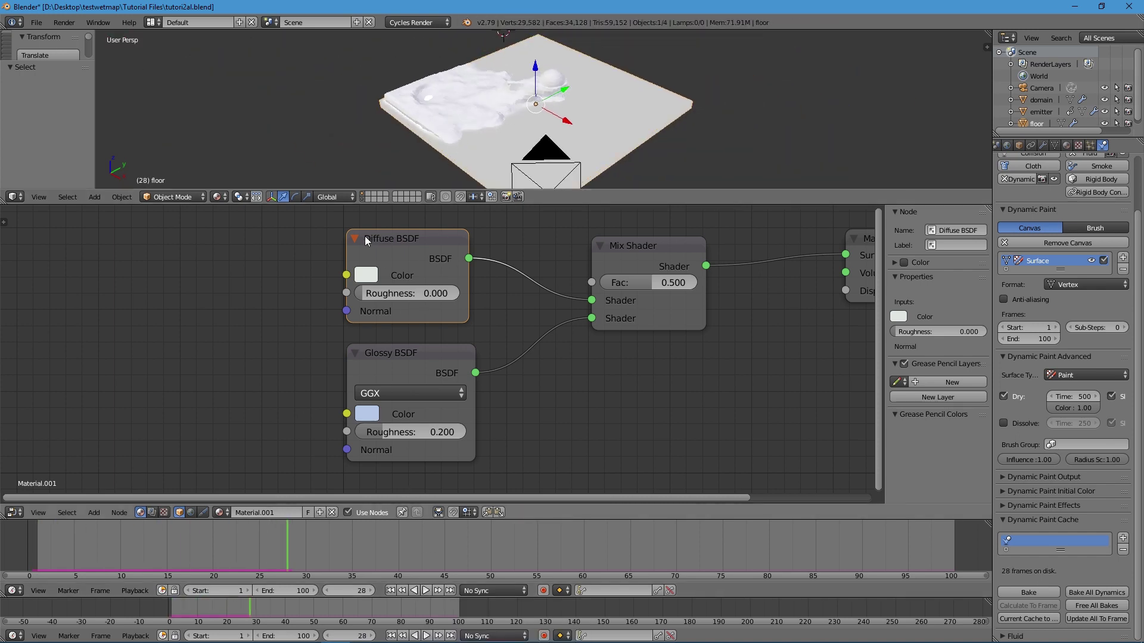
Enlarge the 3D view again and bake the floor's Dynamic Paint cache for frames 1 to 100.
{"action": "left_click_drag", "start_coordinate": [366, 189], "coordinate": [366, 385]}
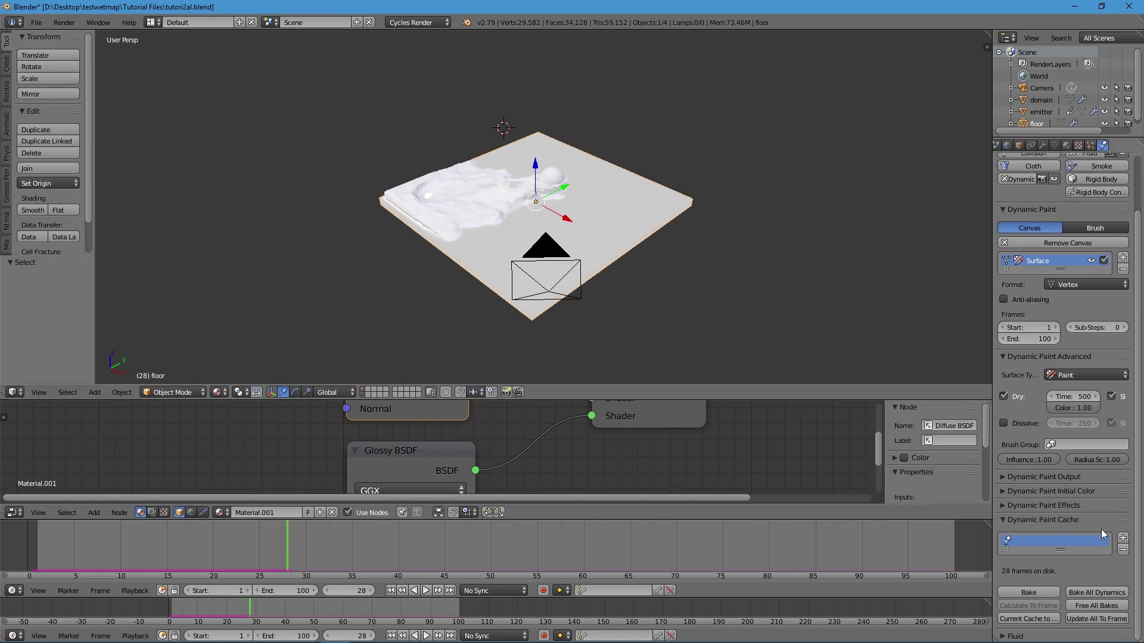
{"action": "left_click", "coordinate": [1033, 592]}
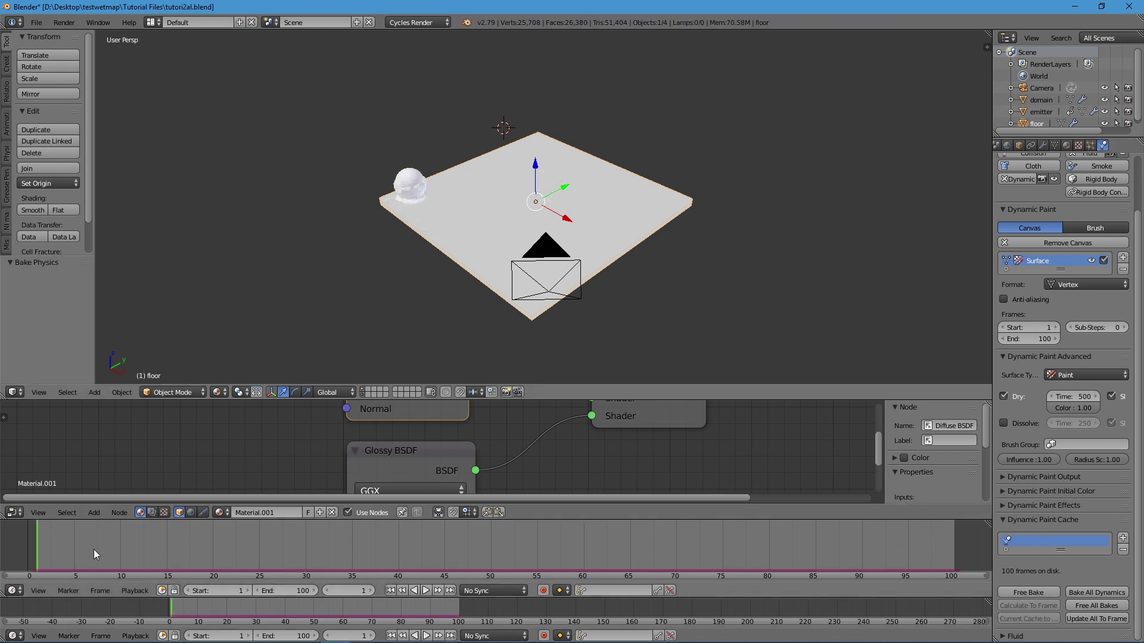
Scrub through the baked simulation to frame 53 and back to 31, and open the floor's Dynamic Paint Output settings.
{"action": "mouse_move", "coordinate": [94, 549]}
{"action": "left_mouse_down"}
{"action": "mouse_move", "coordinate": [280, 546]}
{"action": "mouse_move", "coordinate": [309, 533]}
{"action": "mouse_move", "coordinate": [382, 562]}
{"action": "mouse_move", "coordinate": [250, 555]}
{"action": "mouse_move", "coordinate": [343, 564]}
{"action": "mouse_move", "coordinate": [271, 565]}
{"action": "mouse_move", "coordinate": [556, 523]}
{"action": "mouse_move", "coordinate": [454, 535]}
{"action": "mouse_move", "coordinate": [271, 524]}
{"action": "mouse_move", "coordinate": [519, 542]}
{"action": "left_mouse_up"}
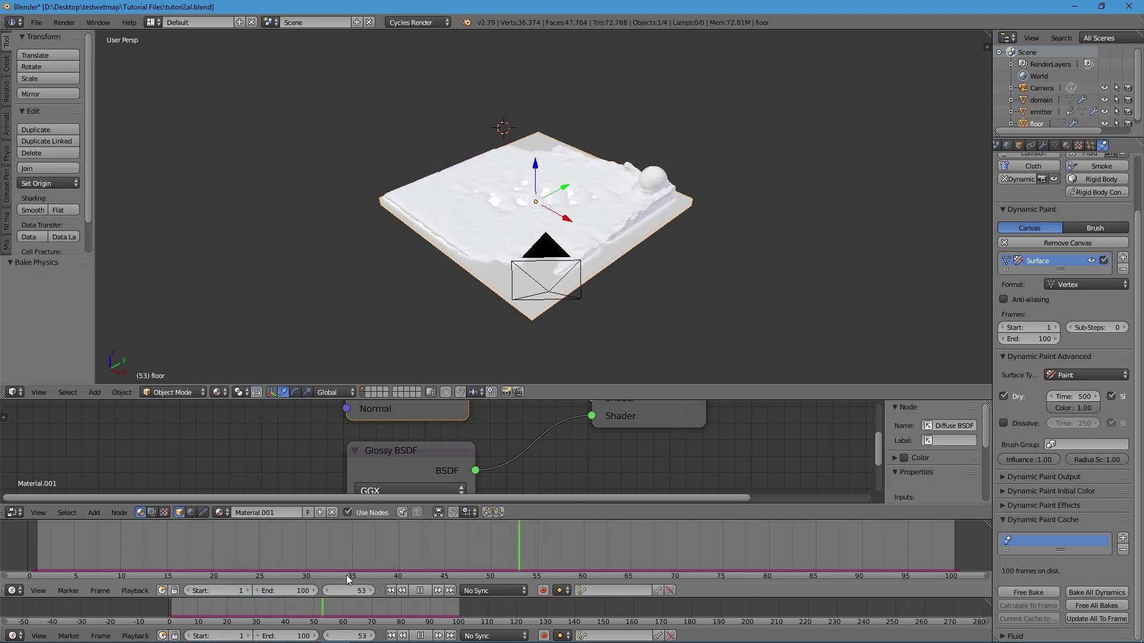
{"action": "left_click_drag", "start_coordinate": [345, 574], "coordinate": [315, 573]}
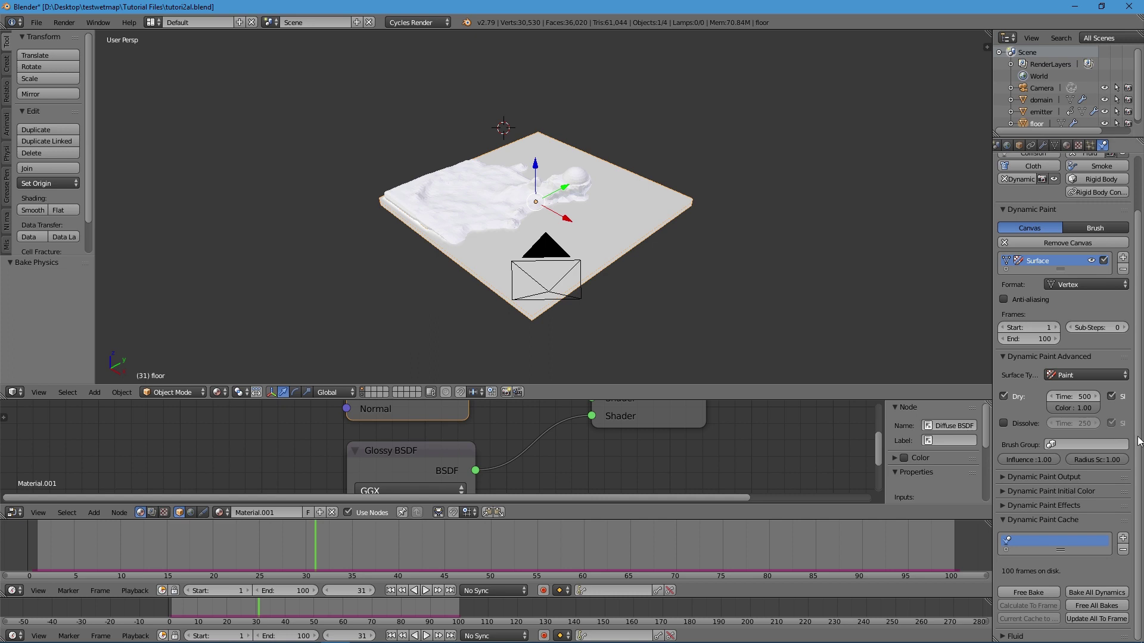
{"action": "left_click", "coordinate": [1039, 476]}
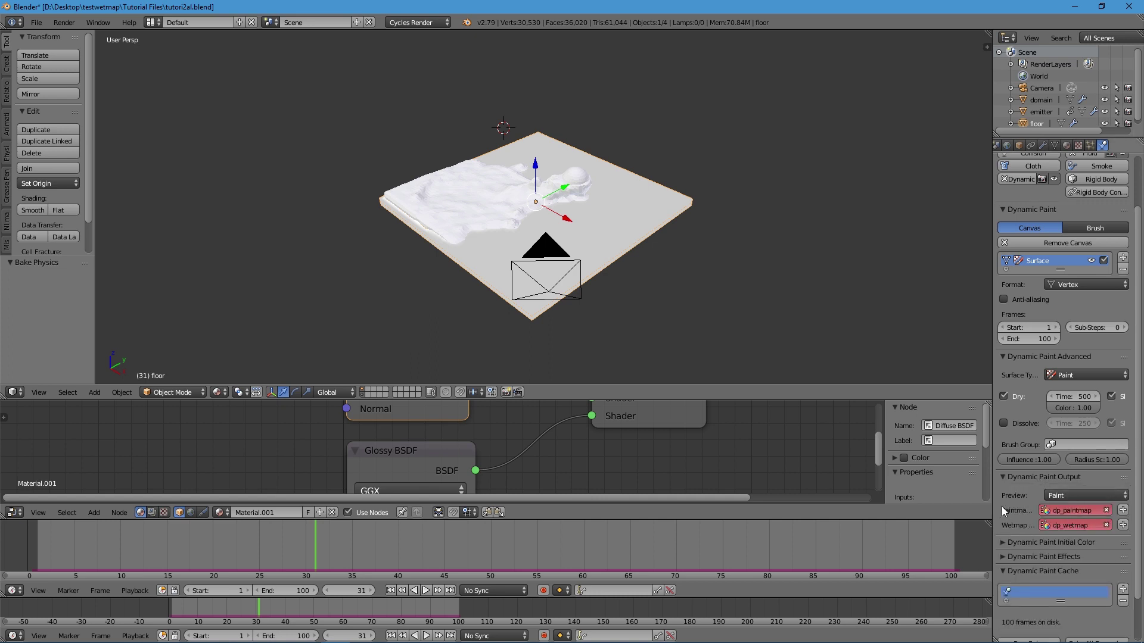
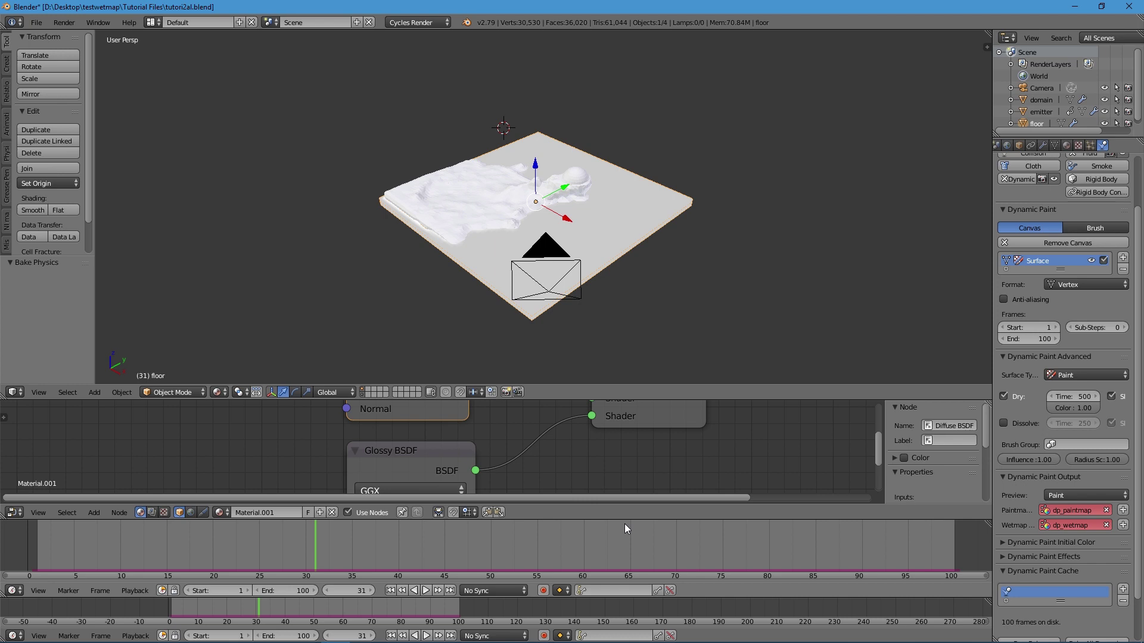
Set the floor's Dynamic Paint preview to Wetmap and examine it during playback, returning to frame 1.
{"action": "left_click", "coordinate": [1072, 497]}
{"action": "left_click", "coordinate": [1064, 468]}
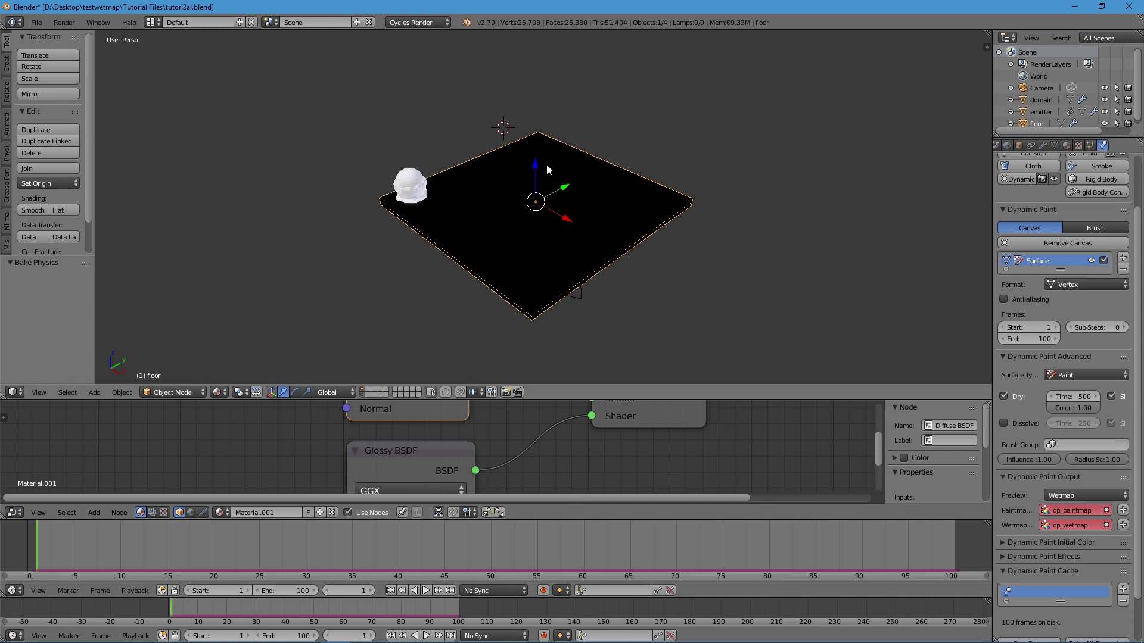
{"action": "scroll", "coordinate": [523, 243], "scroll_direction": "up", "scroll_amount": 3}
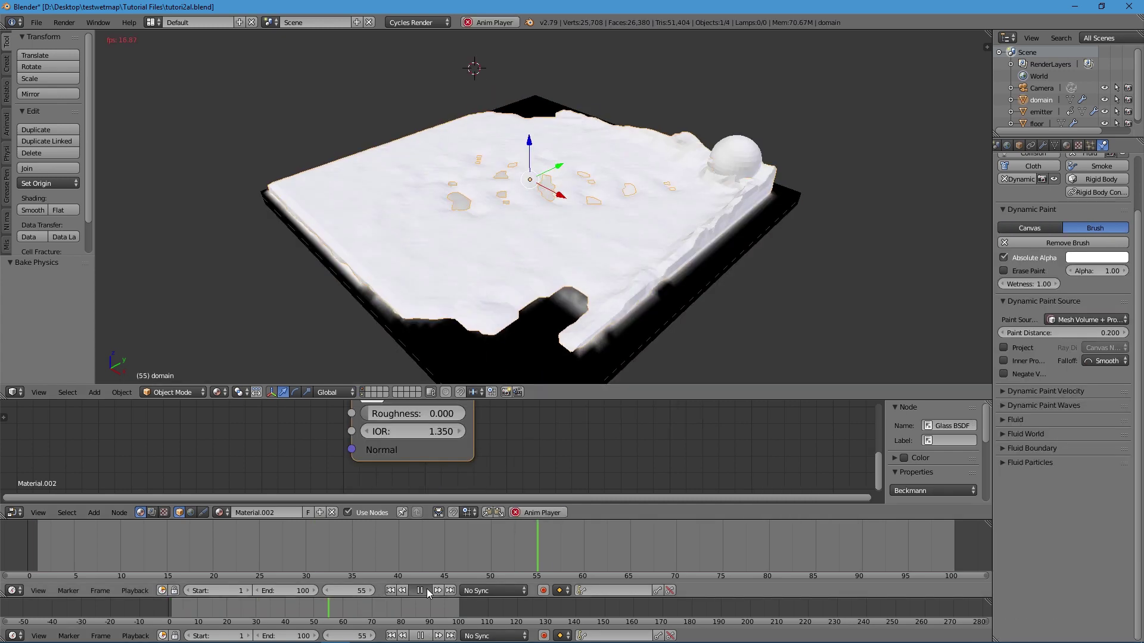
{"action": "left_click", "coordinate": [422, 590]}
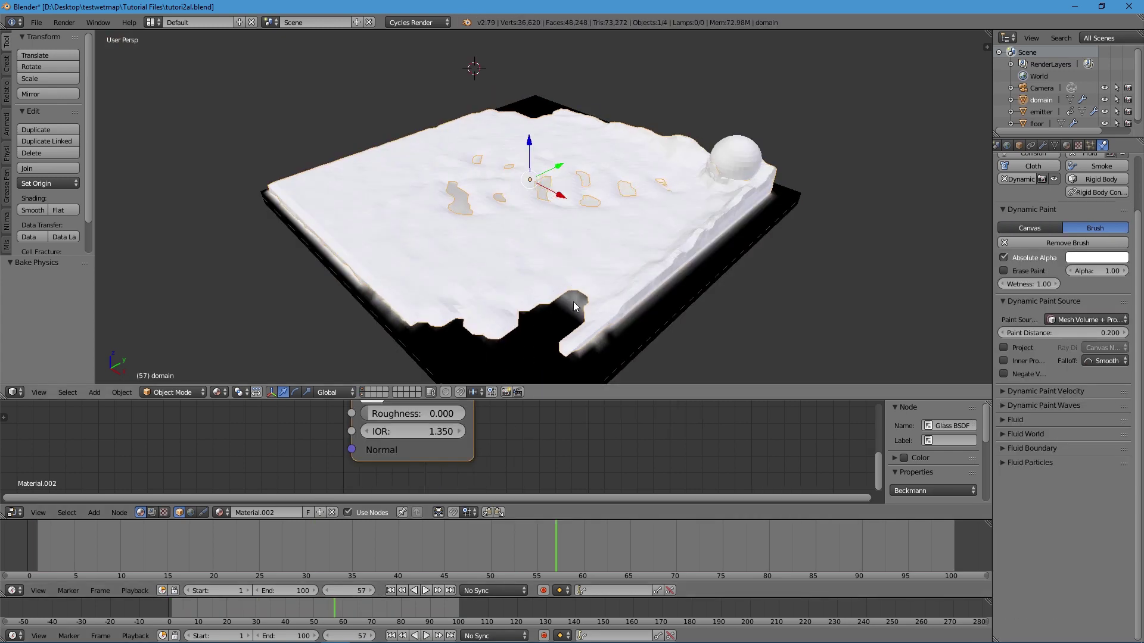
{"action": "key", "text": "alt+a"}
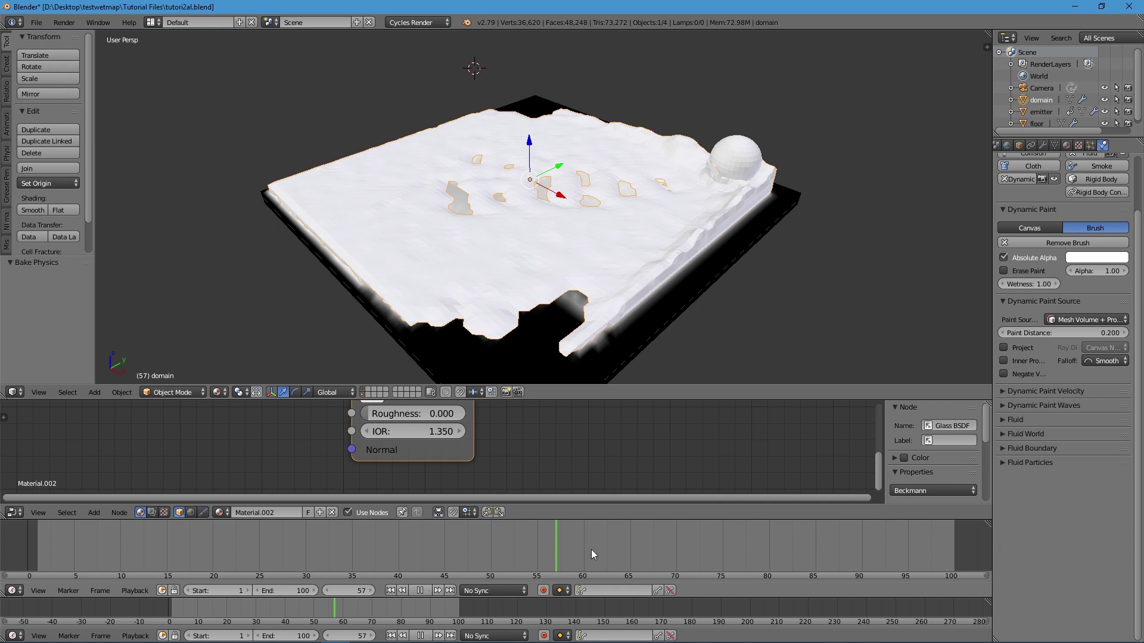
{"action": "left_click_drag", "start_coordinate": [591, 549], "coordinate": [183, 570]}
{"action": "left_click", "coordinate": [390, 591]}
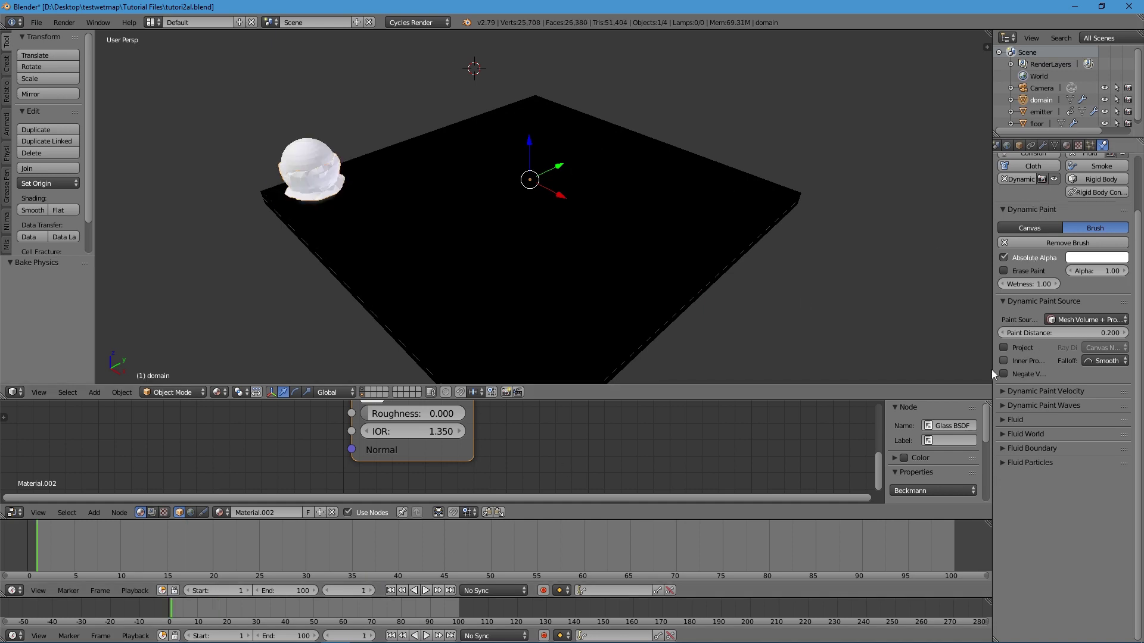
Select the floor, set its Dynamic Paint preview back to Paint, and review the paint up to frame 44.
{"action": "right_click", "coordinate": [455, 208]}
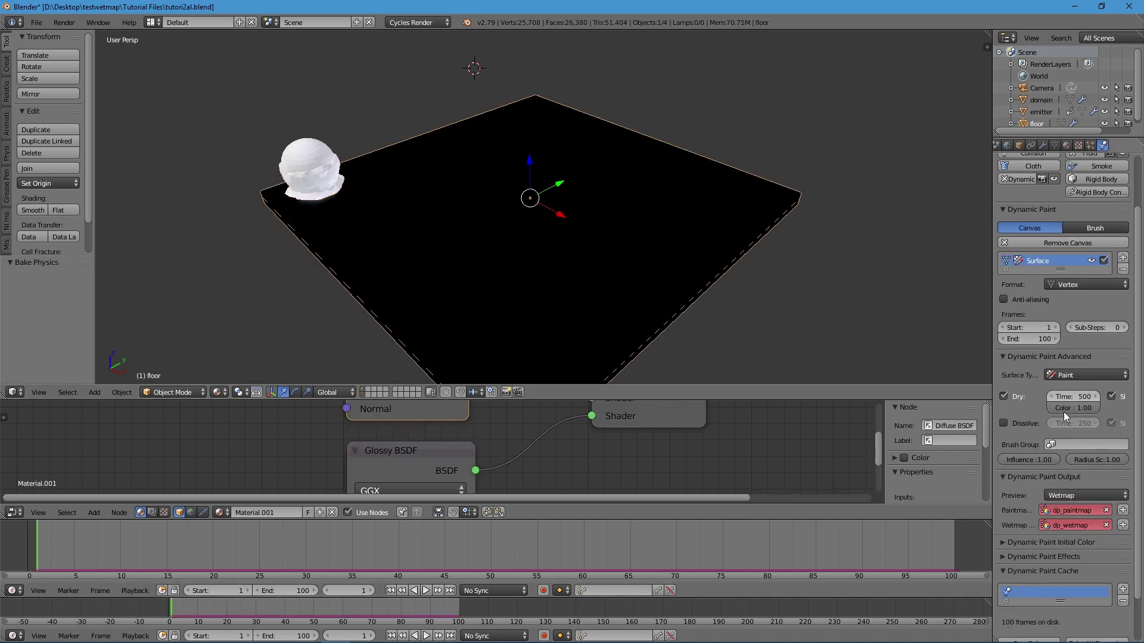
{"action": "left_click", "coordinate": [1071, 493]}
{"action": "left_click", "coordinate": [1069, 481]}
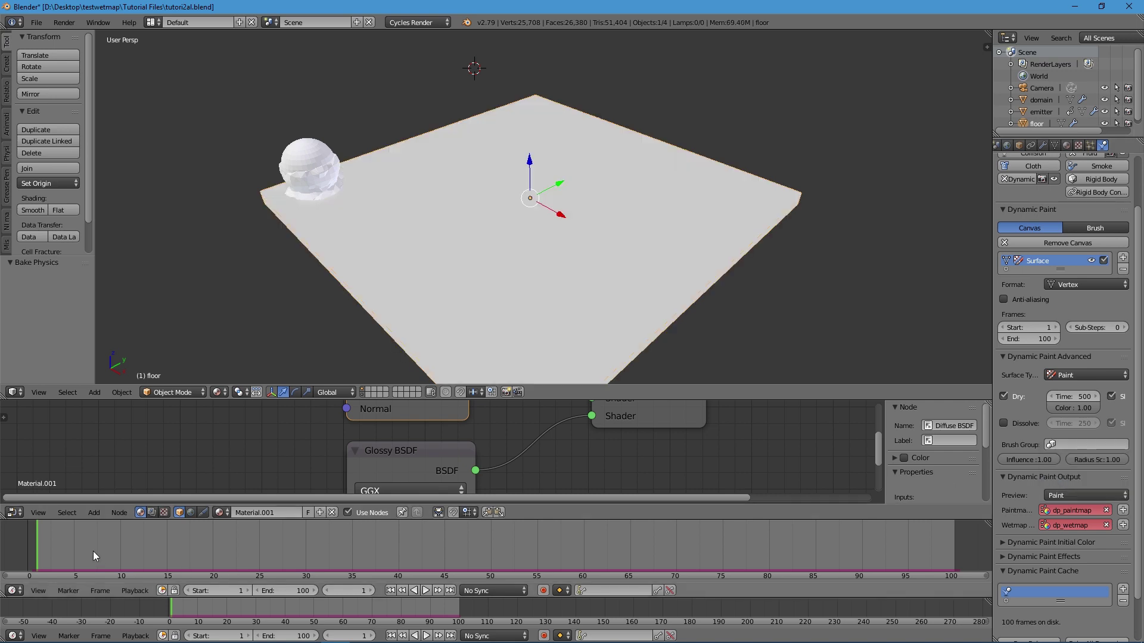
{"action": "left_click_drag", "start_coordinate": [93, 551], "coordinate": [500, 552]}
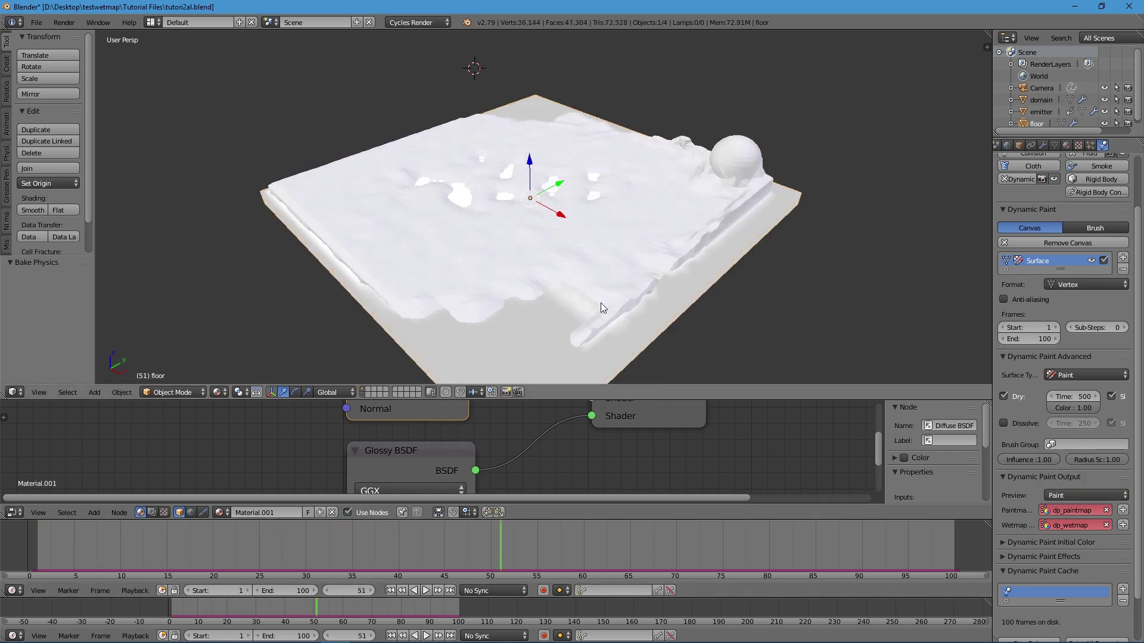
{"action": "key", "text": "alt+a"}
{"action": "left_click_drag", "start_coordinate": [791, 559], "coordinate": [435, 540]}
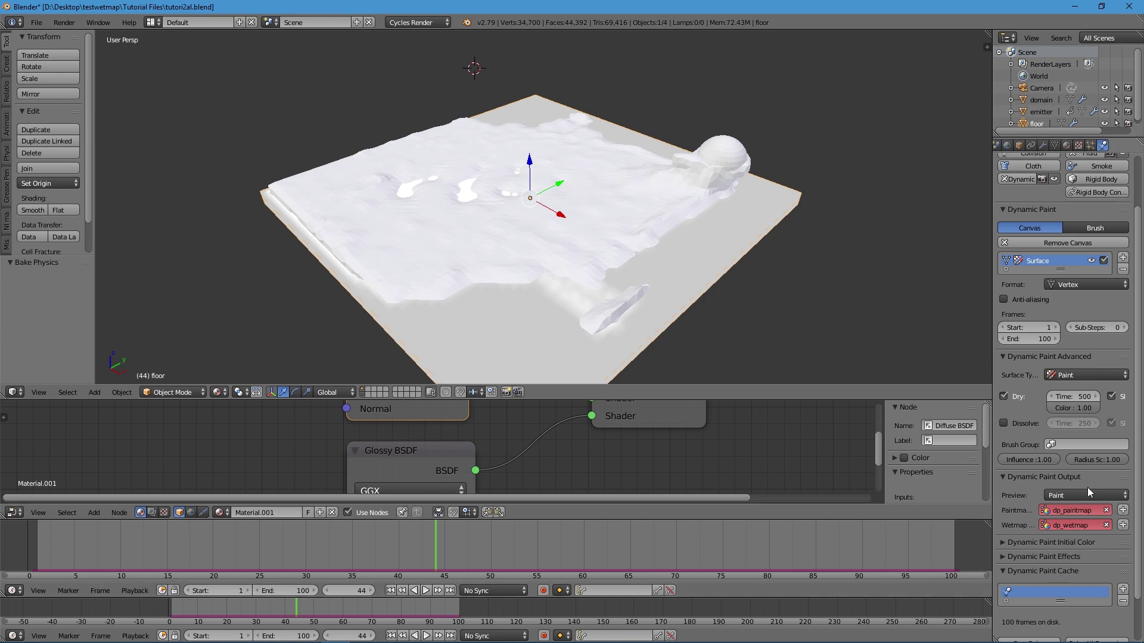
Add the dp_paintmap output layer to the floor's canvas and show the mesh's vertex color layers.
{"action": "scroll", "coordinate": [1003, 490], "scroll_direction": "down", "scroll_amount": 2}
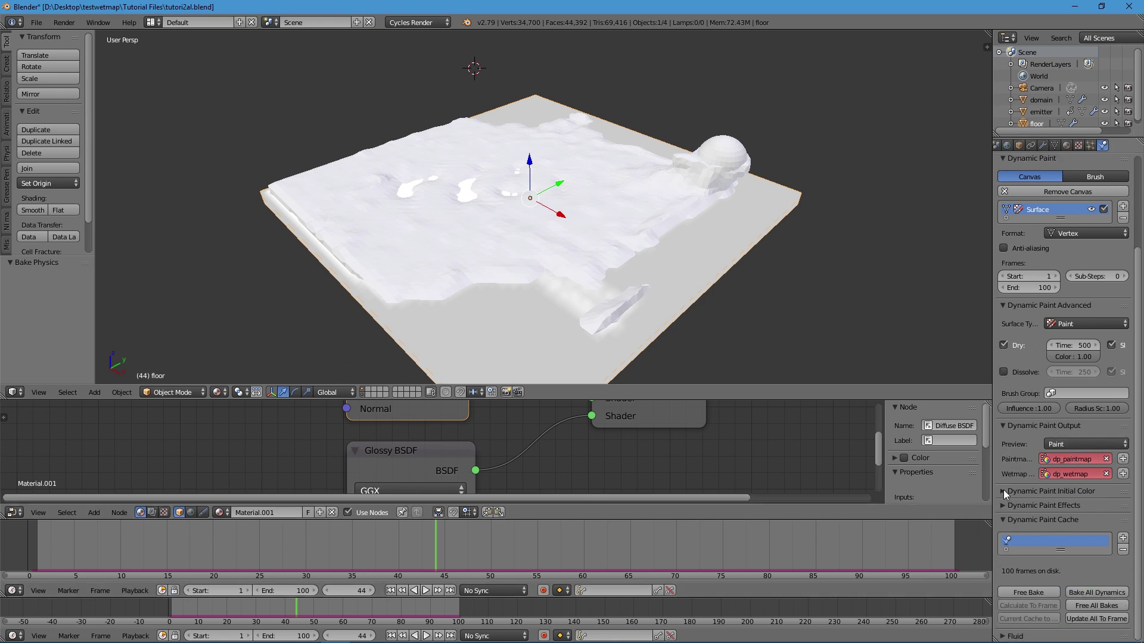
{"action": "left_click", "coordinate": [1059, 443]}
{"action": "left_click", "coordinate": [1123, 459]}
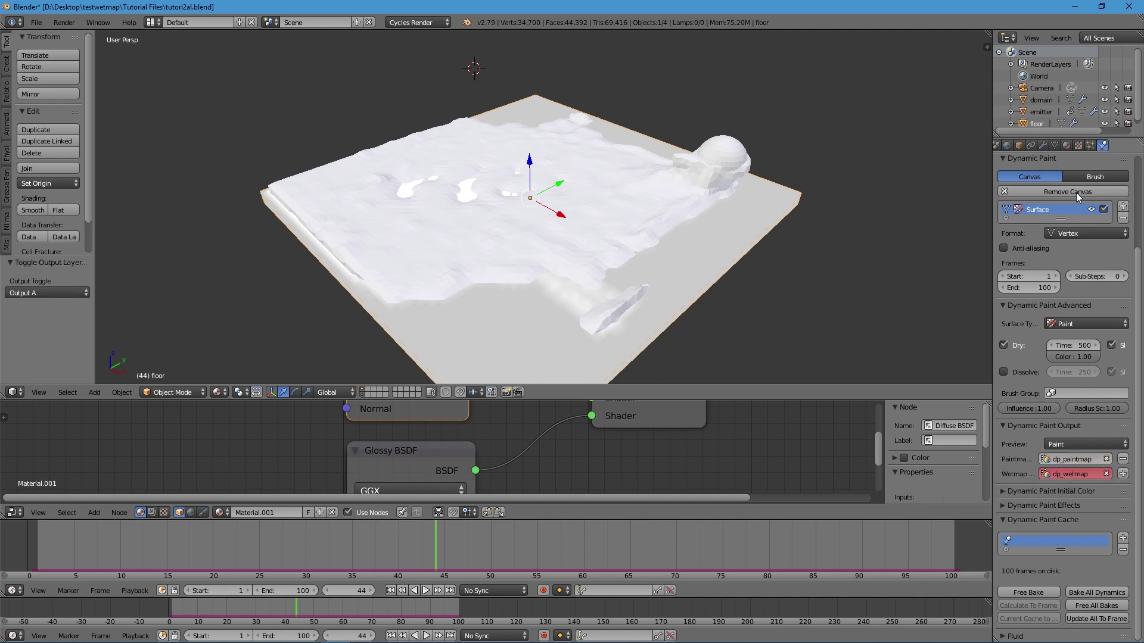
{"action": "left_click", "coordinate": [1055, 145]}
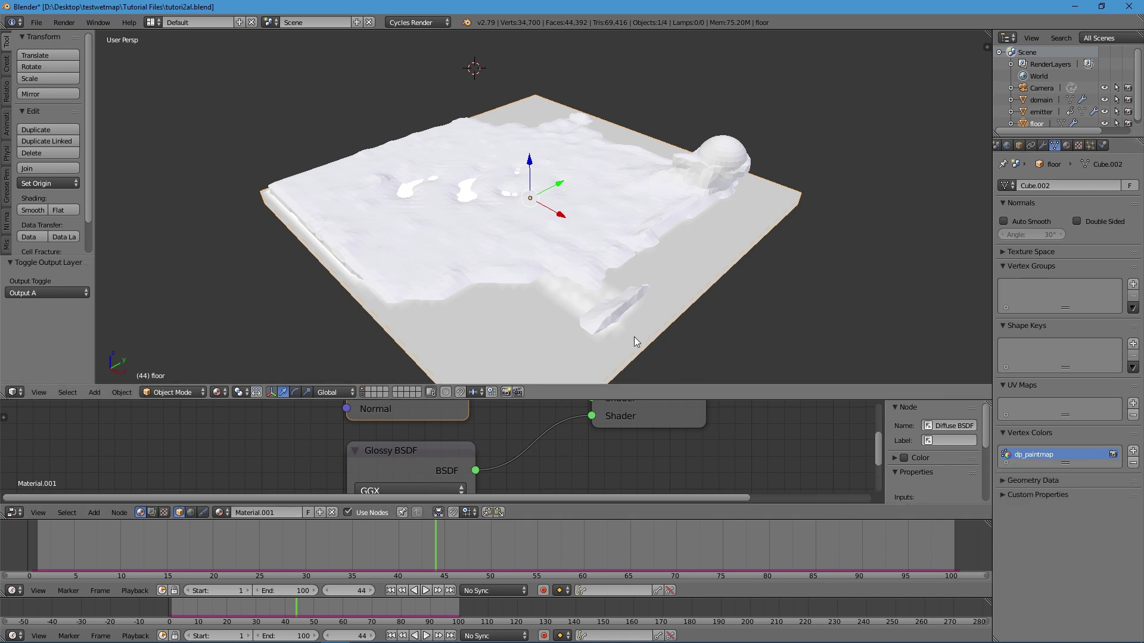
Add an Attribute node to the floor material, above the Diffuse BSDF and Mix Shader nodes.
{"action": "scroll", "coordinate": [709, 445], "scroll_direction": "down", "scroll_amount": 2}
{"action": "scroll", "coordinate": [709, 446], "scroll_direction": "down", "scroll_amount": 4}
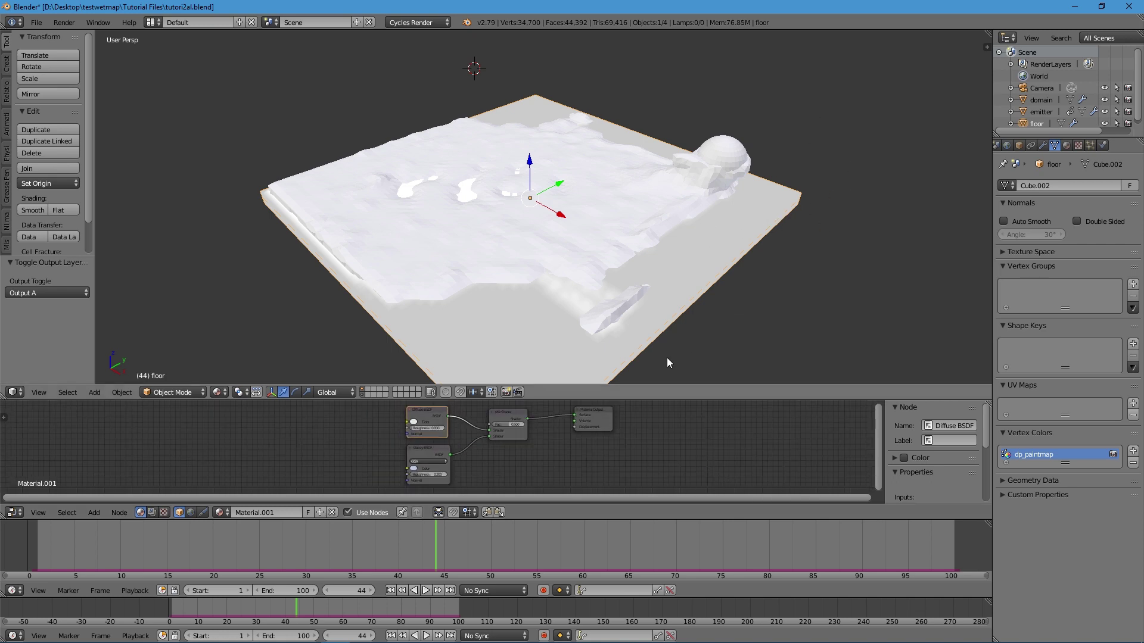
{"action": "scroll", "coordinate": [635, 461], "scroll_direction": "up", "scroll_amount": 3}
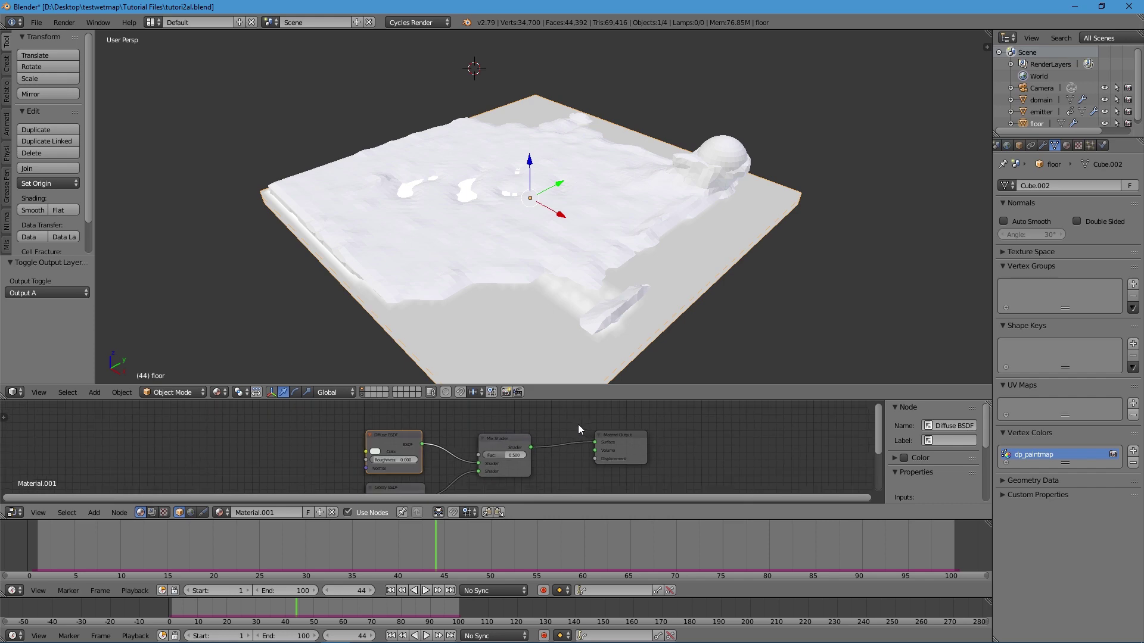
{"action": "scroll", "coordinate": [578, 424], "scroll_direction": "down", "scroll_amount": 3}
{"action": "middle_click_drag", "start_coordinate": [517, 428], "coordinate": [532, 445]}
{"action": "key", "text": "shift+a"}
{"action": "left_click", "coordinate": [453, 418]}
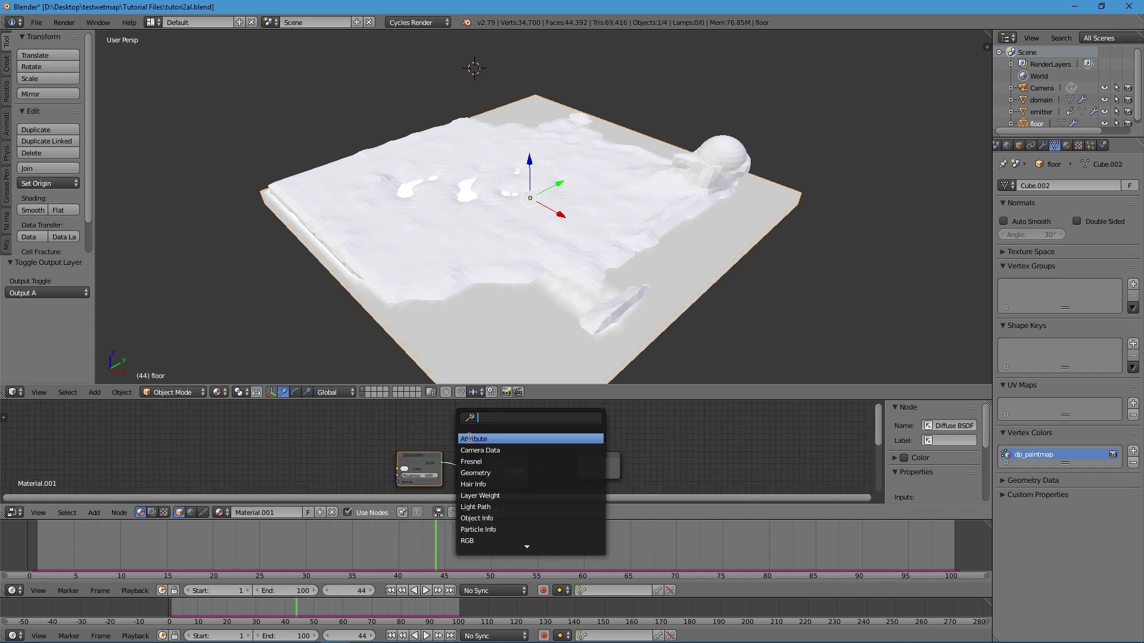
{"action": "left_click", "coordinate": [469, 438]}
{"action": "left_click", "coordinate": [477, 422]}
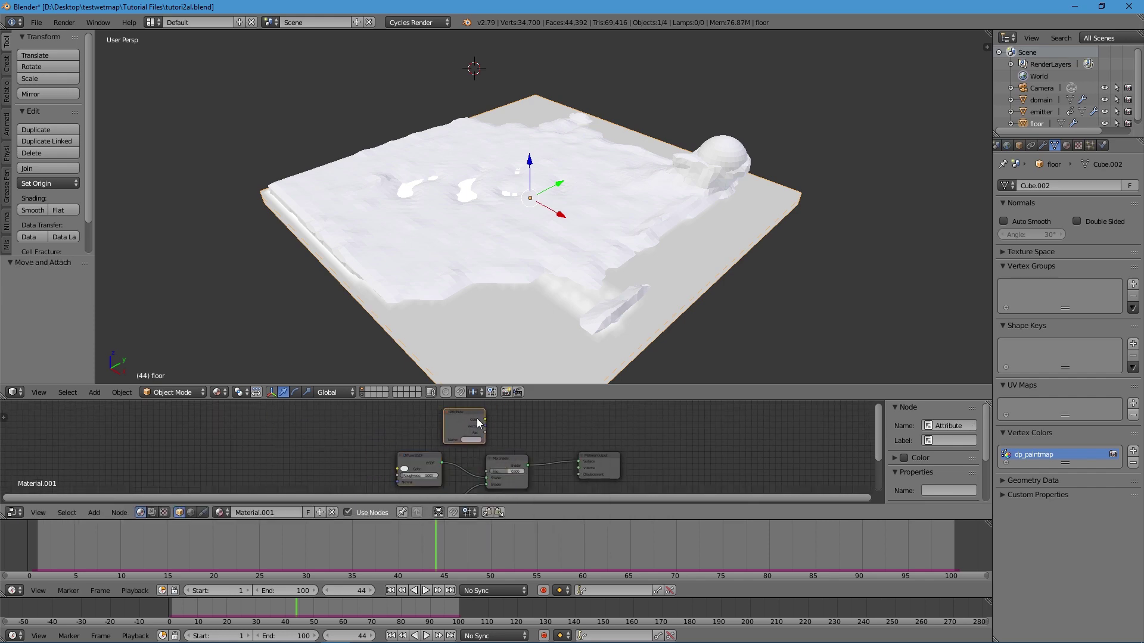
Enlarge the node editor and examine how the Diffuse BSDF and Glossy BSDF nodes feed the Mix Shader.
{"action": "scroll", "coordinate": [477, 423], "scroll_direction": "up", "scroll_amount": 6}
{"action": "mouse_move", "coordinate": [530, 444]}
{"action": "middle_mouse_down"}
{"action": "mouse_move", "coordinate": [554, 431]}
{"action": "mouse_move", "coordinate": [548, 441]}
{"action": "middle_mouse_up"}
{"action": "left_click_drag", "start_coordinate": [555, 400], "coordinate": [556, 171]}
{"action": "scroll", "coordinate": [440, 331], "scroll_direction": "up", "scroll_amount": 6}
{"action": "middle_click_drag", "start_coordinate": [632, 307], "coordinate": [588, 285]}
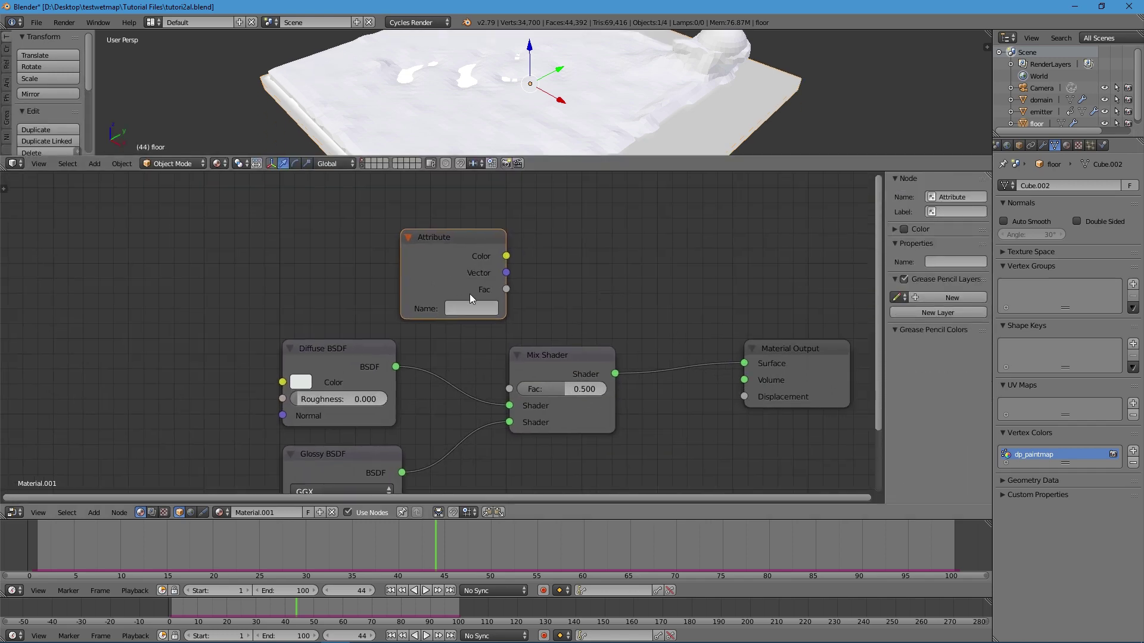
{"action": "left_click", "coordinate": [561, 367]}
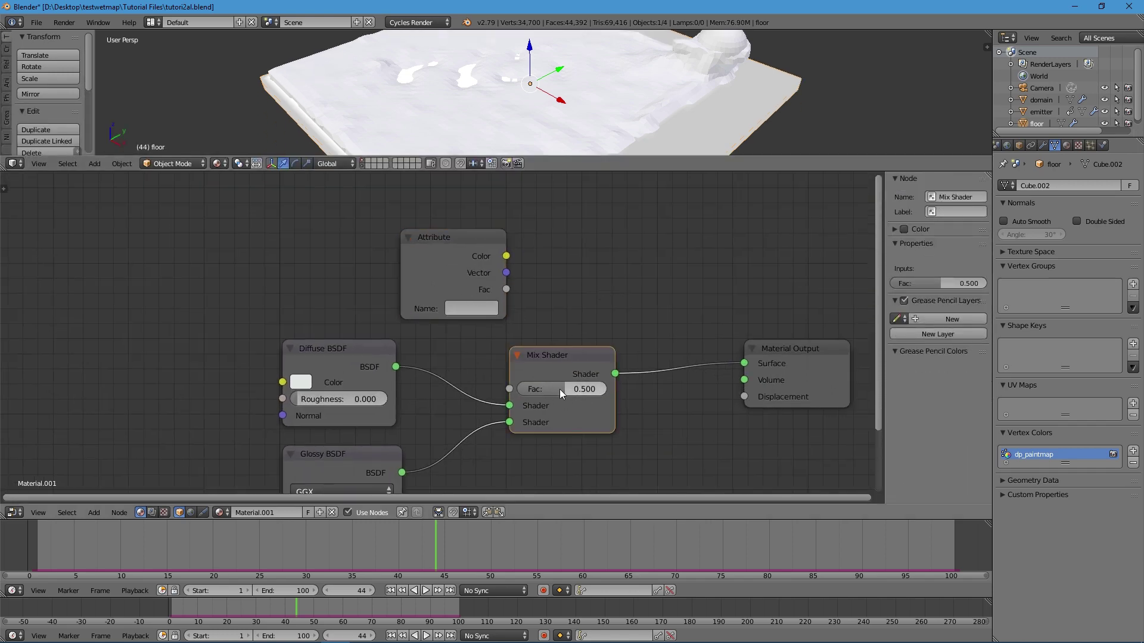
{"action": "scroll", "coordinate": [373, 379], "scroll_direction": "down", "scroll_amount": 3}
{"action": "middle_click_drag", "start_coordinate": [373, 376], "coordinate": [363, 308]}
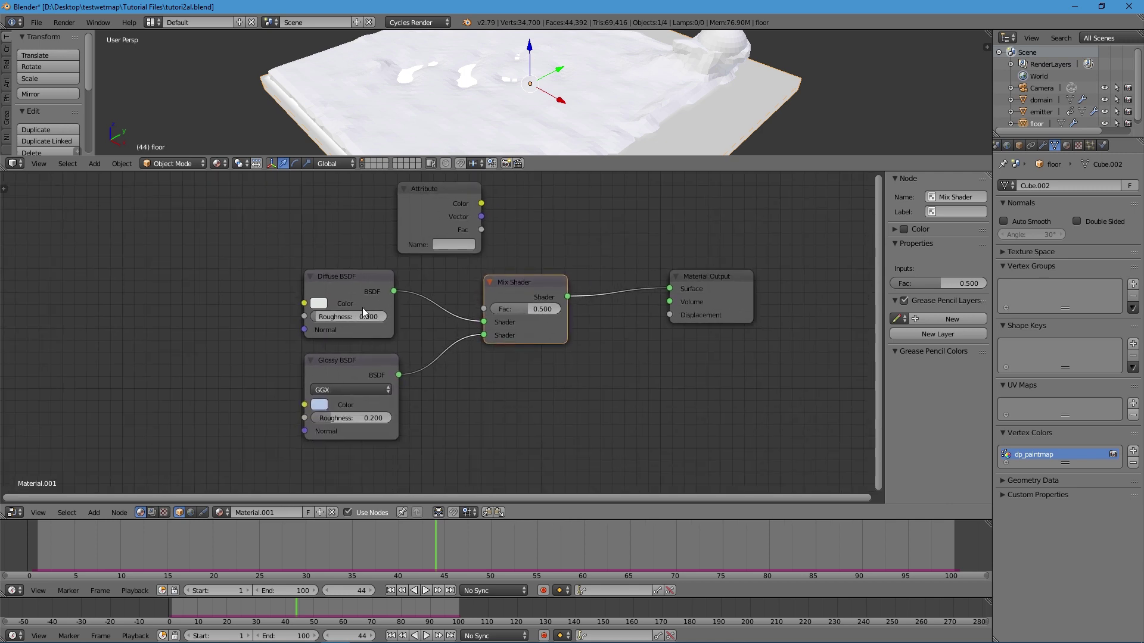
{"action": "middle_click_drag", "start_coordinate": [549, 245], "coordinate": [517, 271]}
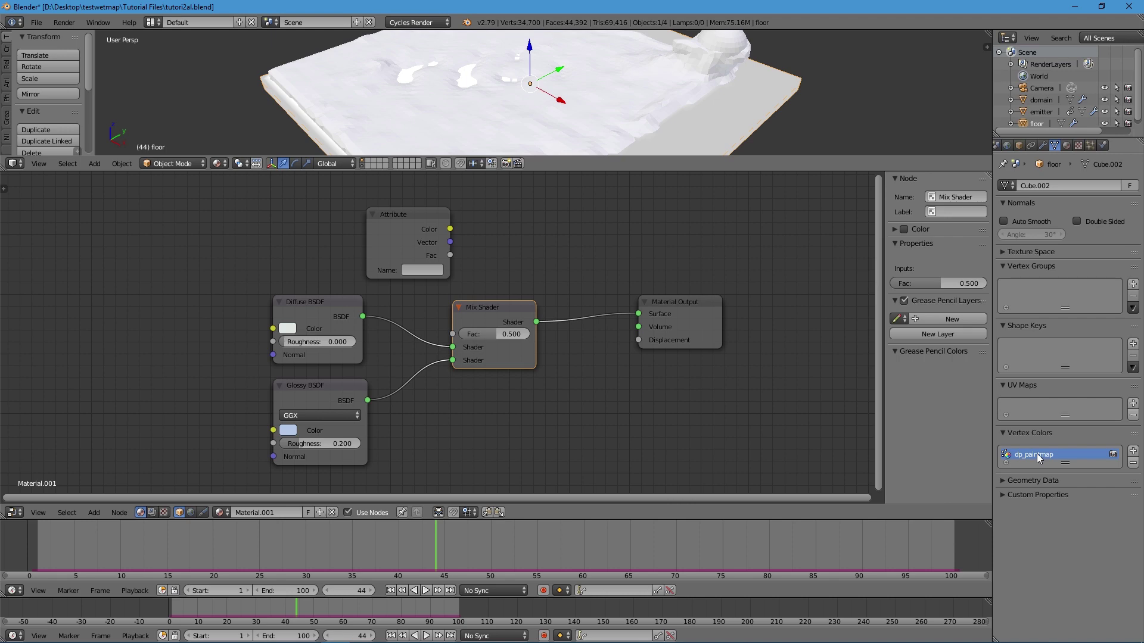
Copy the vertex color layer's name dp_paintmap into the Attribute node's Name.
{"action": "double_click", "coordinate": [1037, 456]}
{"action": "key", "text": "ctrl+c"}
{"action": "left_click", "coordinate": [412, 270]}
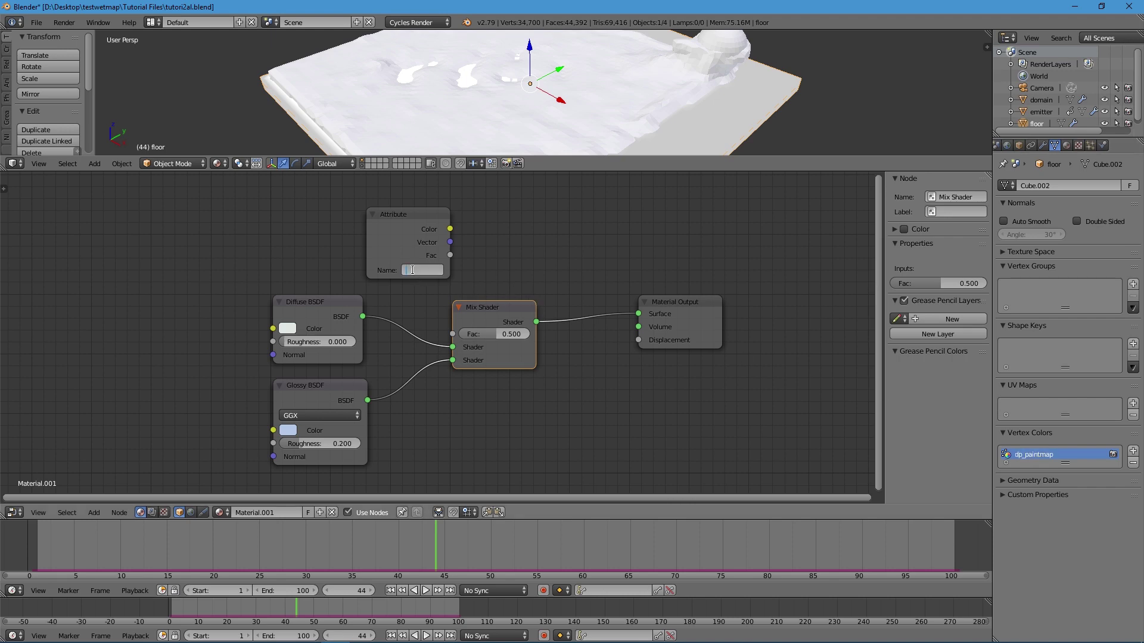
{"action": "key", "text": "ctrl+v"}
Connect the Attribute node's Color output to the Mix Shader's Fac input and space the two nodes apart.
{"action": "left_click_drag", "start_coordinate": [417, 238], "coordinate": [408, 236]}
{"action": "left_click_drag", "start_coordinate": [489, 319], "coordinate": [555, 306]}
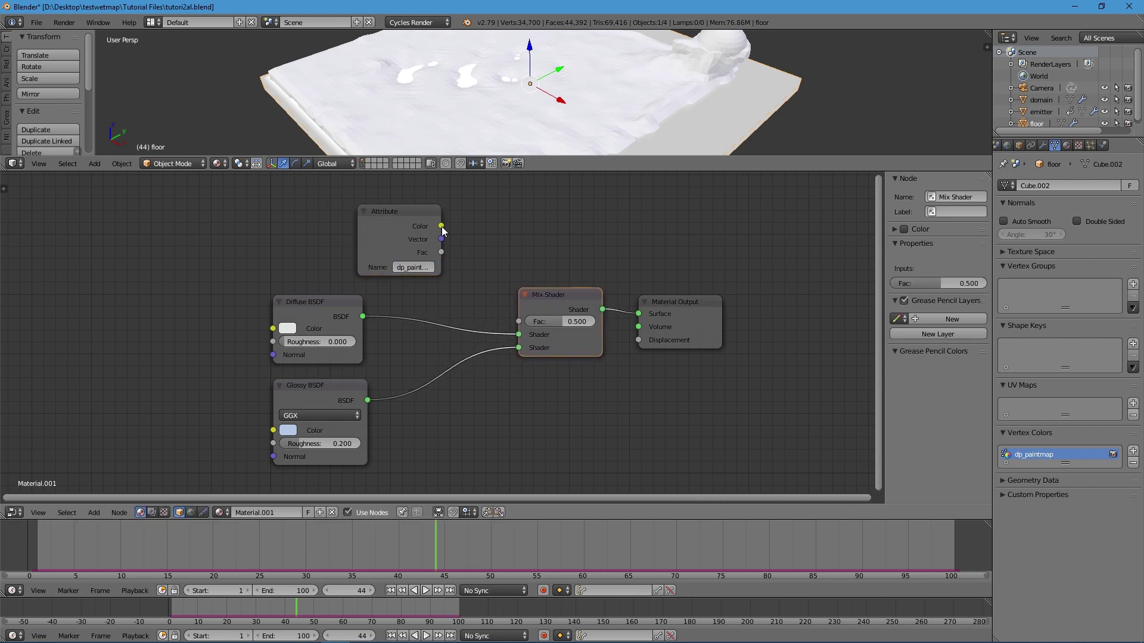
{"action": "left_click_drag", "start_coordinate": [441, 226], "coordinate": [463, 241]}
{"action": "left_click_drag", "start_coordinate": [507, 306], "coordinate": [575, 340]}
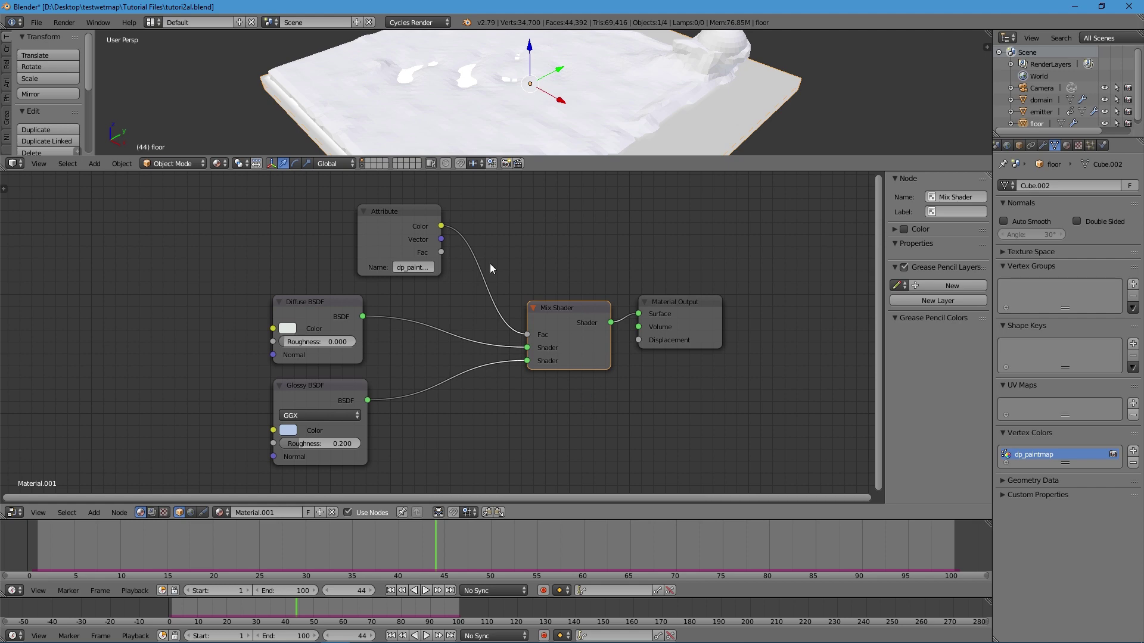
{"action": "left_click_drag", "start_coordinate": [383, 222], "coordinate": [424, 243]}
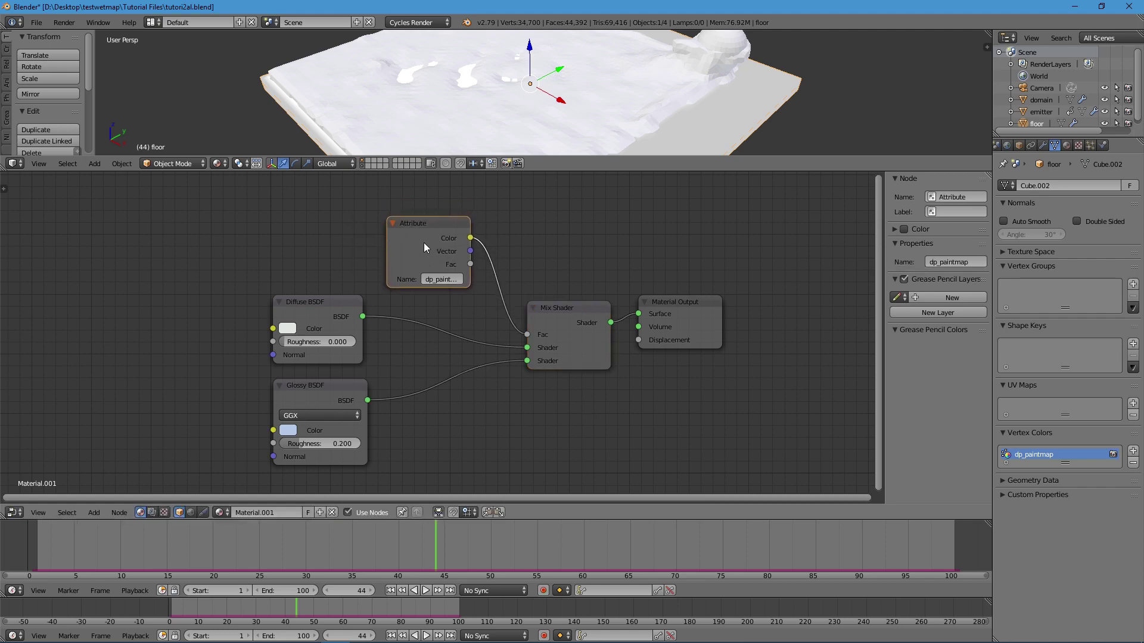
{"action": "left_click", "coordinate": [566, 327]}
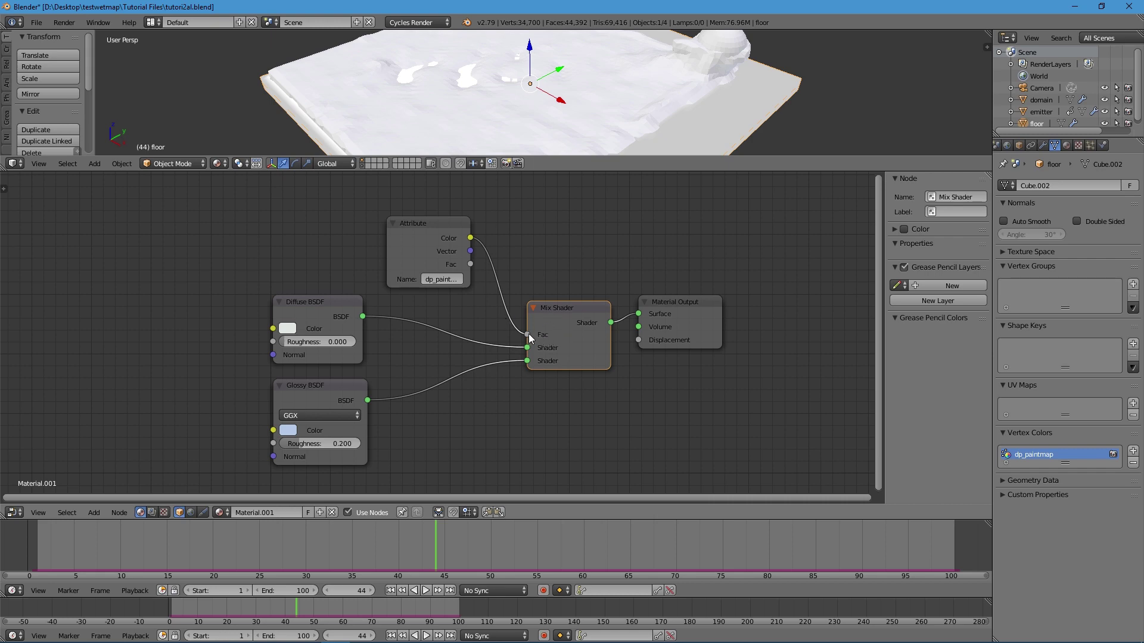
Disconnect the Attribute node from the Mix Shader and try Fac values of 1.000 and 0.500.
{"action": "mouse_move", "coordinate": [528, 335]}
{"action": "left_mouse_down"}
{"action": "mouse_move", "coordinate": [506, 329]}
{"action": "mouse_move", "coordinate": [582, 336]}
{"action": "mouse_move", "coordinate": [534, 337]}
{"action": "left_mouse_up"}
{"action": "mouse_move", "coordinate": [313, 318]}
{"action": "left_mouse_down"}
{"action": "mouse_move", "coordinate": [324, 287]}
{"action": "mouse_move", "coordinate": [316, 302]}
{"action": "left_mouse_up"}
{"action": "left_click_drag", "start_coordinate": [544, 334], "coordinate": [614, 335]}
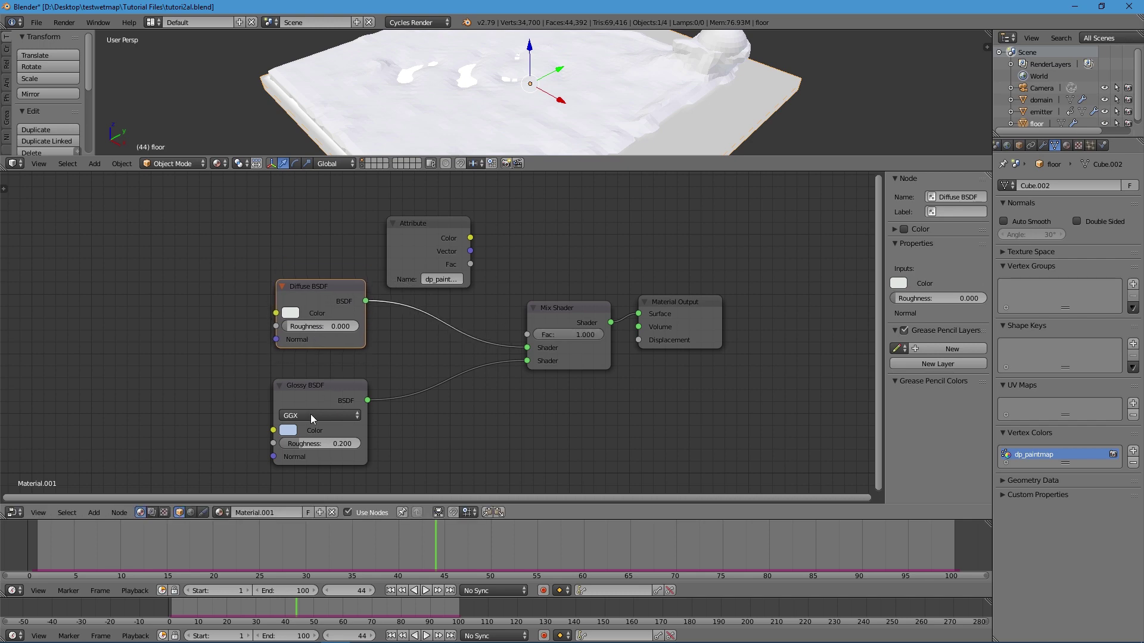
{"action": "mouse_move", "coordinate": [292, 386]}
{"action": "left_mouse_down"}
{"action": "mouse_move", "coordinate": [294, 412]}
{"action": "mouse_move", "coordinate": [288, 395]}
{"action": "left_mouse_up"}
{"action": "left_click_drag", "start_coordinate": [601, 335], "coordinate": [570, 335]}
{"action": "left_click_drag", "start_coordinate": [322, 306], "coordinate": [320, 316]}
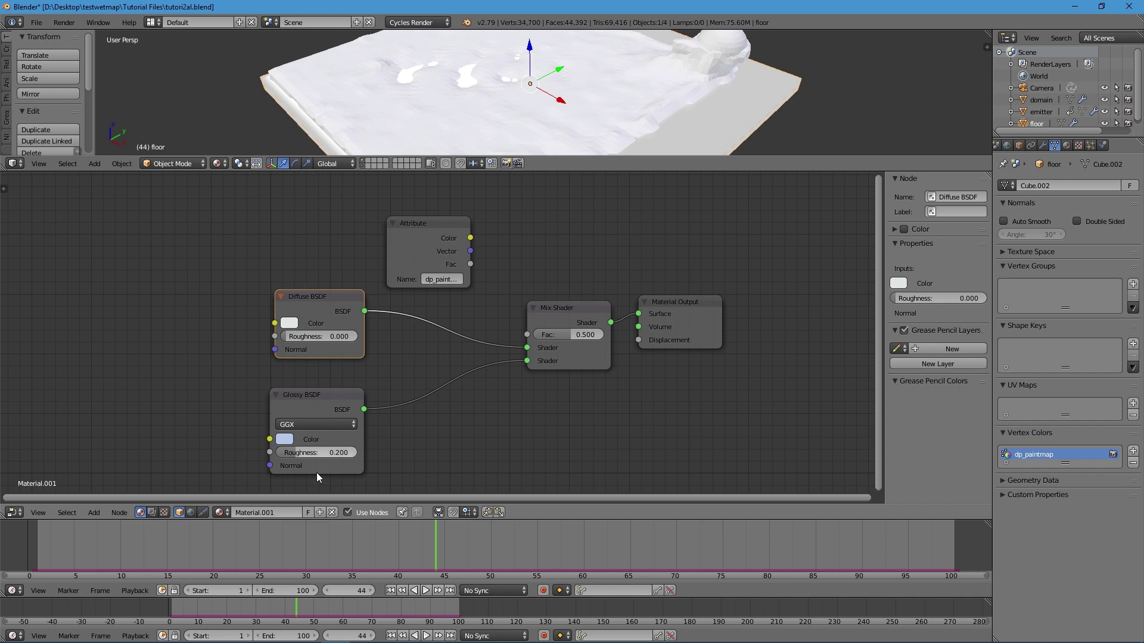
Vary the Mix Shader's Fac down and up to compare the balance between the Diffuse and Glossy shaders.
{"action": "left_click_drag", "start_coordinate": [421, 245], "coordinate": [428, 235]}
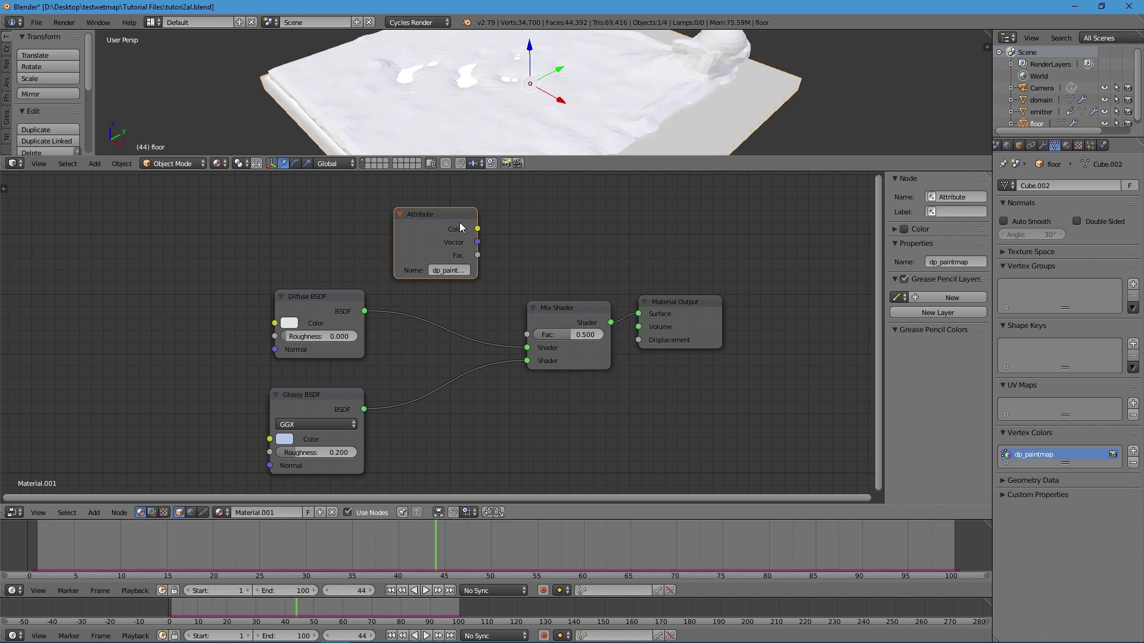
{"action": "left_click_drag", "start_coordinate": [569, 334], "coordinate": [534, 334]}
{"action": "left_click_drag", "start_coordinate": [533, 334], "coordinate": [601, 334]}
{"action": "left_click_drag", "start_coordinate": [602, 334], "coordinate": [574, 340]}
{"action": "left_click", "coordinate": [310, 405]}
{"action": "left_click", "coordinate": [320, 303]}
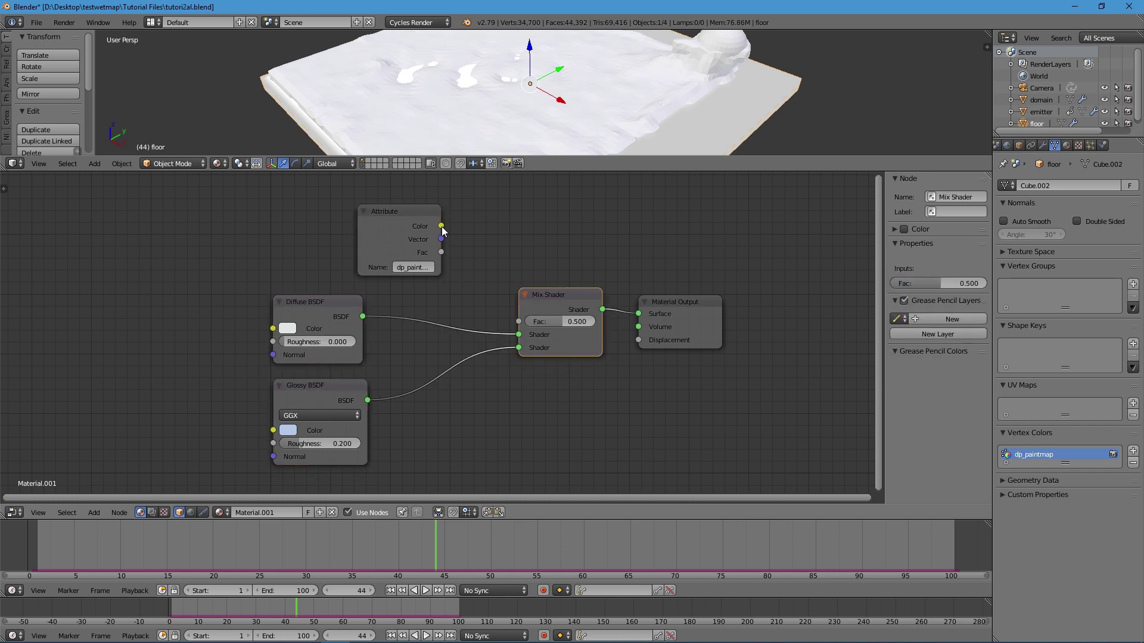
Reconnect the Attribute's Color output to the Mix Shader's Fac and show the enlarged 3D view in Rendered shading.
{"action": "left_click_drag", "start_coordinate": [441, 226], "coordinate": [455, 239]}
{"action": "left_click_drag", "start_coordinate": [502, 301], "coordinate": [519, 322]}
{"action": "mouse_move", "coordinate": [602, 171]}
{"action": "left_mouse_down"}
{"action": "mouse_move", "coordinate": [603, 382]}
{"action": "mouse_move", "coordinate": [602, 361]}
{"action": "left_mouse_up"}
{"action": "left_click", "coordinate": [218, 354]}
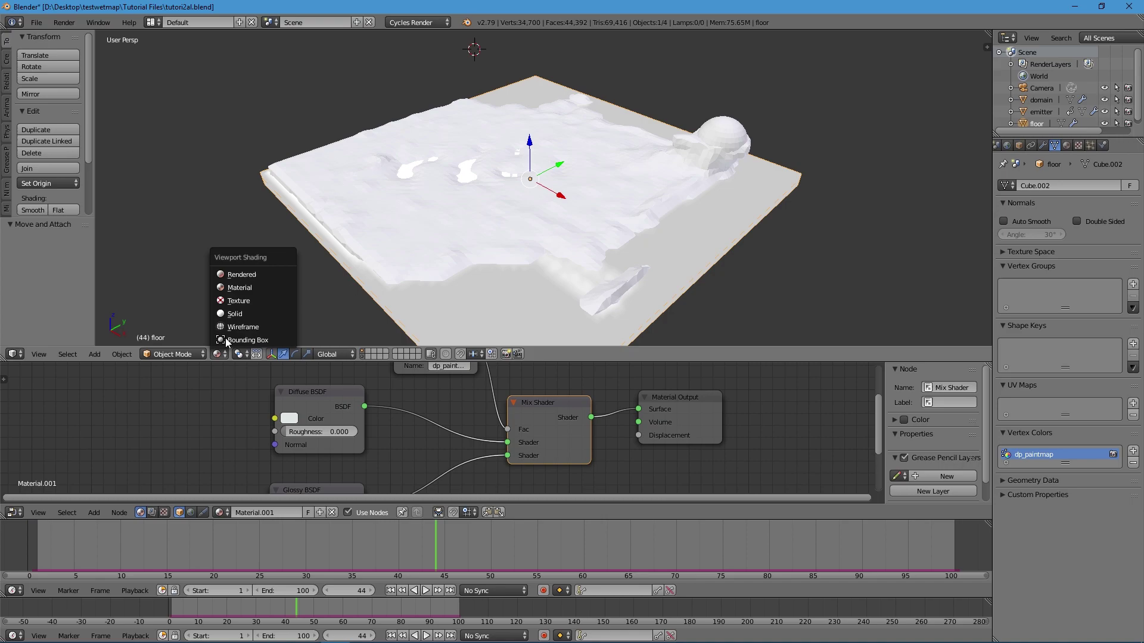
{"action": "left_click", "coordinate": [246, 275]}
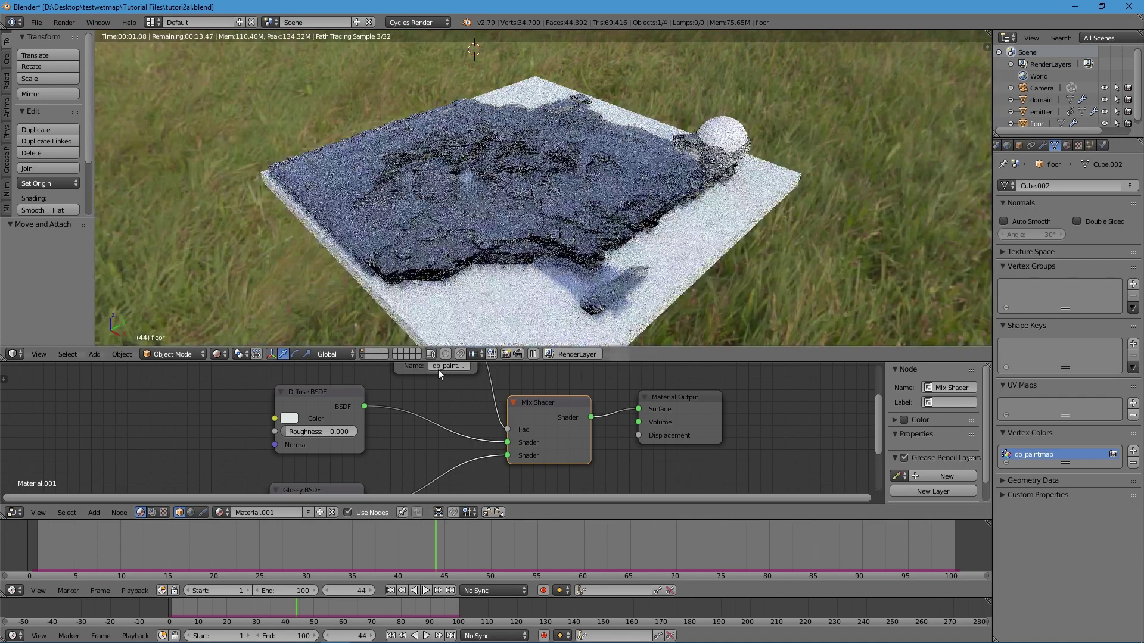
Play the simulation in the rendered view from frame 12 and stop it at frame 38.
{"action": "left_click", "coordinate": [137, 557]}
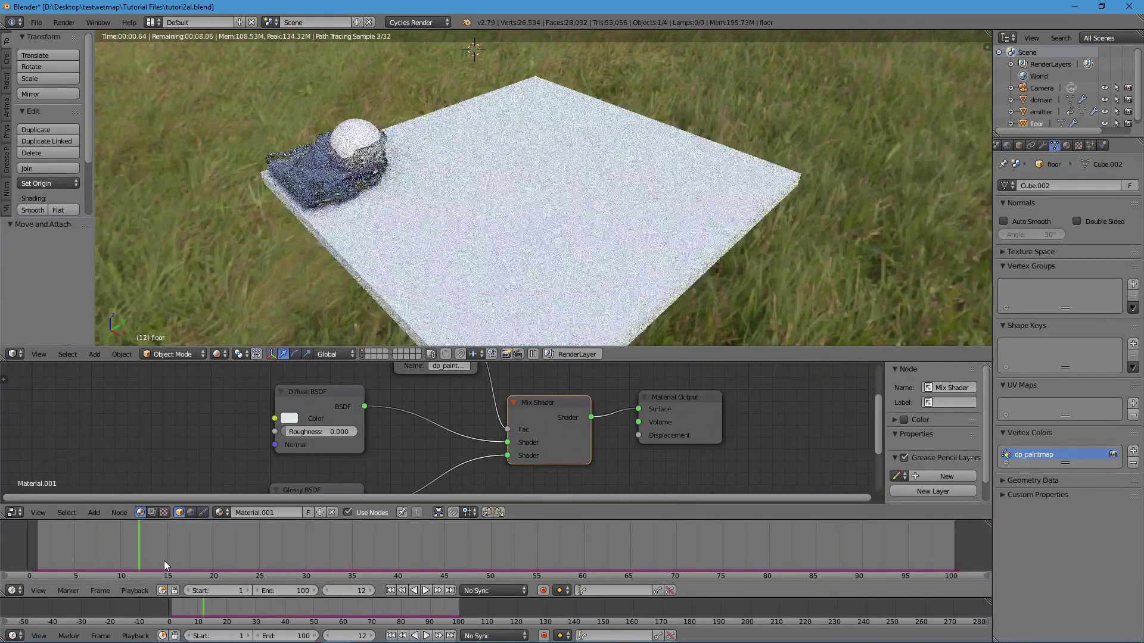
{"action": "left_click", "coordinate": [426, 590]}
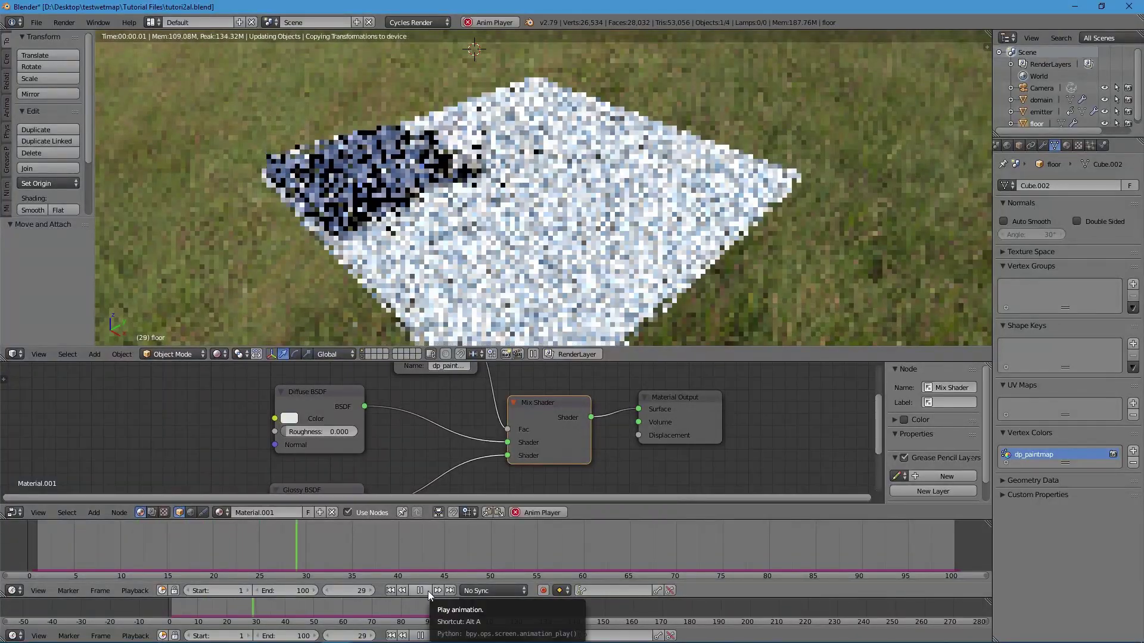
{"action": "left_click", "coordinate": [428, 591]}
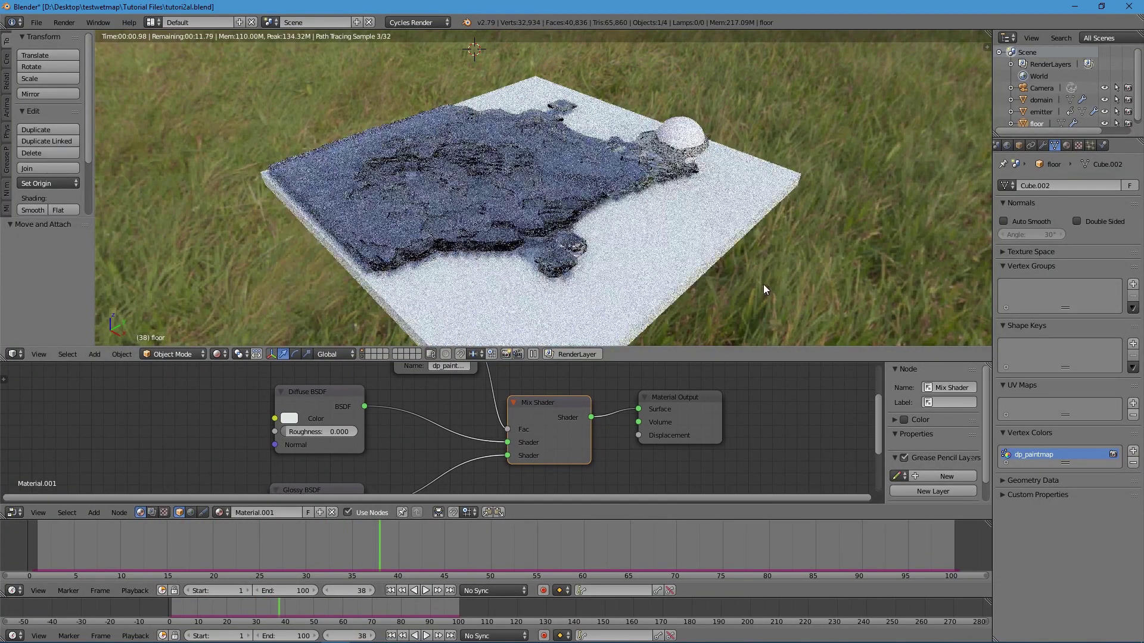
{"action": "middle_click_drag", "start_coordinate": [763, 284], "coordinate": [767, 260]}
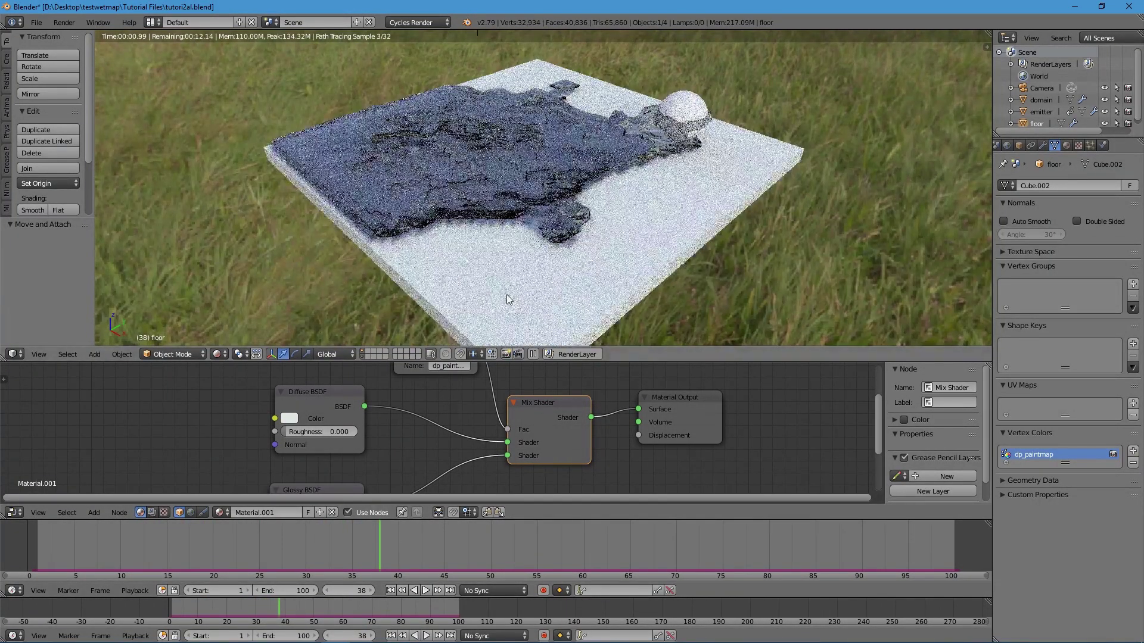
Check the Diffuse BSDF's color in the floor material and change the Glossy BSDF's color to pink.
{"action": "middle_click_drag", "start_coordinate": [622, 457], "coordinate": [631, 427]}
{"action": "middle_click_drag", "start_coordinate": [323, 400], "coordinate": [322, 411]}
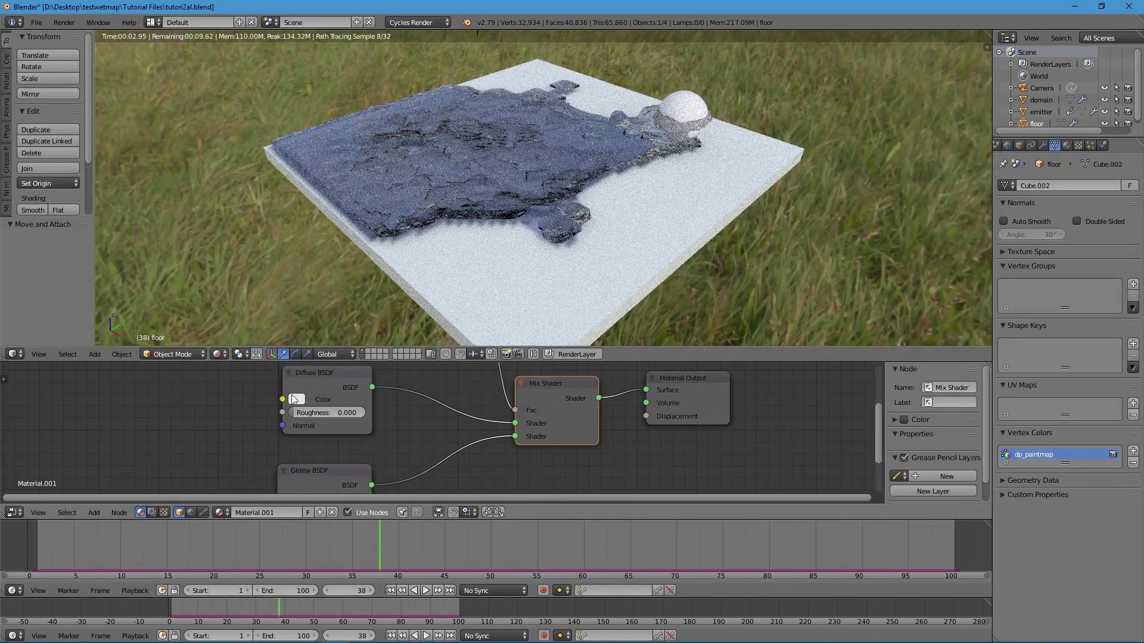
{"action": "left_click", "coordinate": [297, 399]}
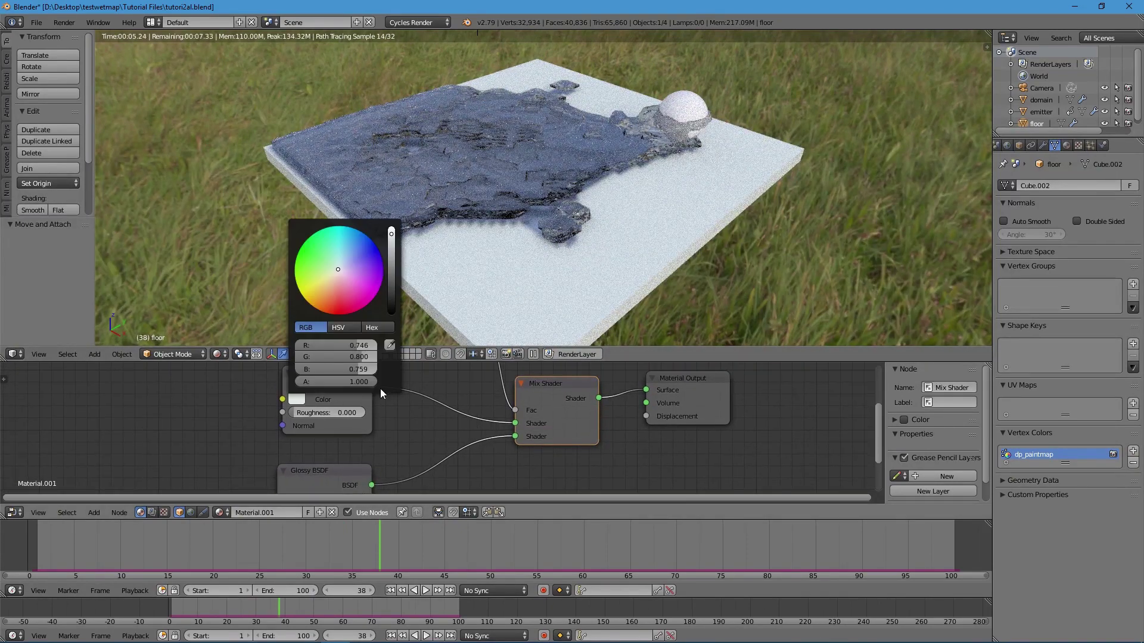
{"action": "middle_click_drag", "start_coordinate": [337, 430], "coordinate": [347, 380]}
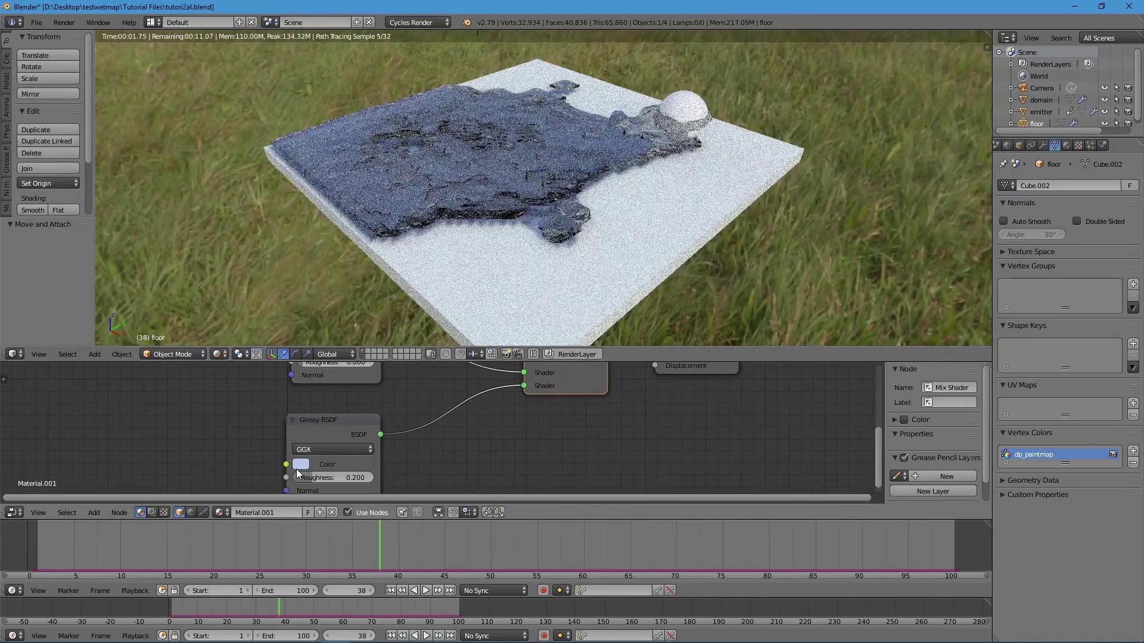
{"action": "left_click", "coordinate": [301, 465]}
{"action": "left_click_drag", "start_coordinate": [349, 328], "coordinate": [346, 354]}
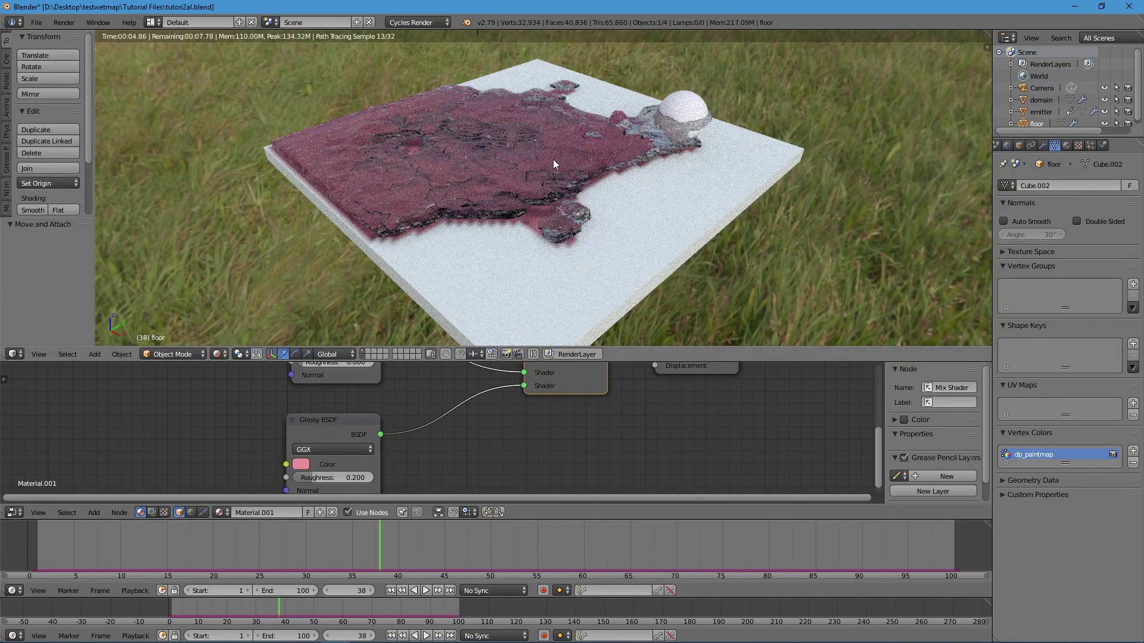
Switch the fluid domain's material surface to Diffuse BSDF and give it a light blue color.
{"action": "right_click", "coordinate": [648, 127]}
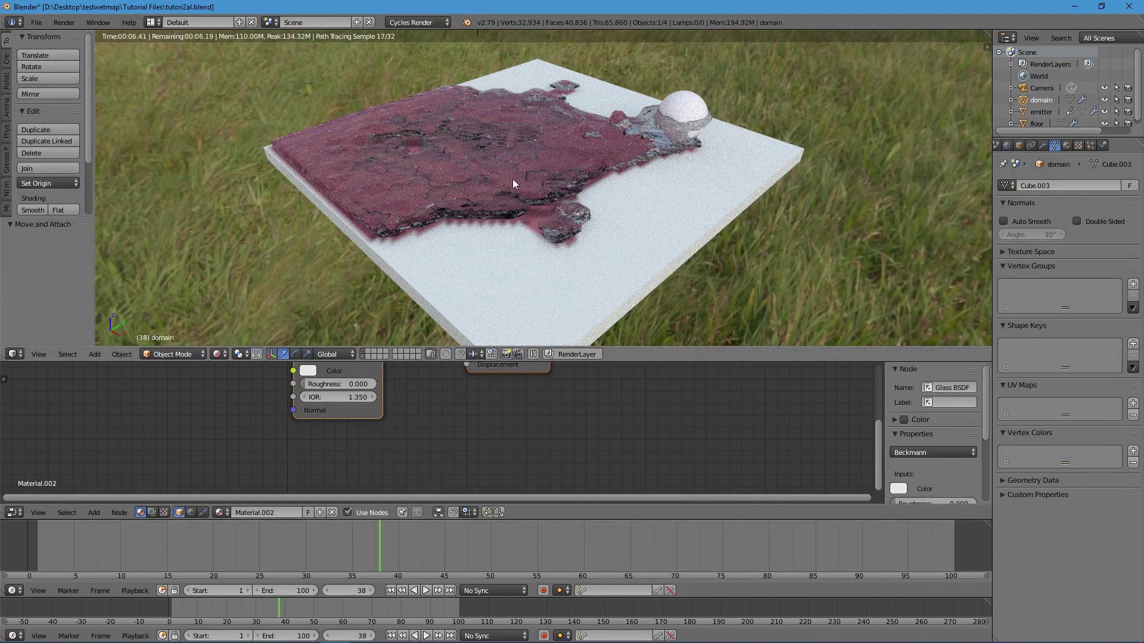
{"action": "left_click", "coordinate": [1066, 146]}
{"action": "left_click", "coordinate": [1076, 287]}
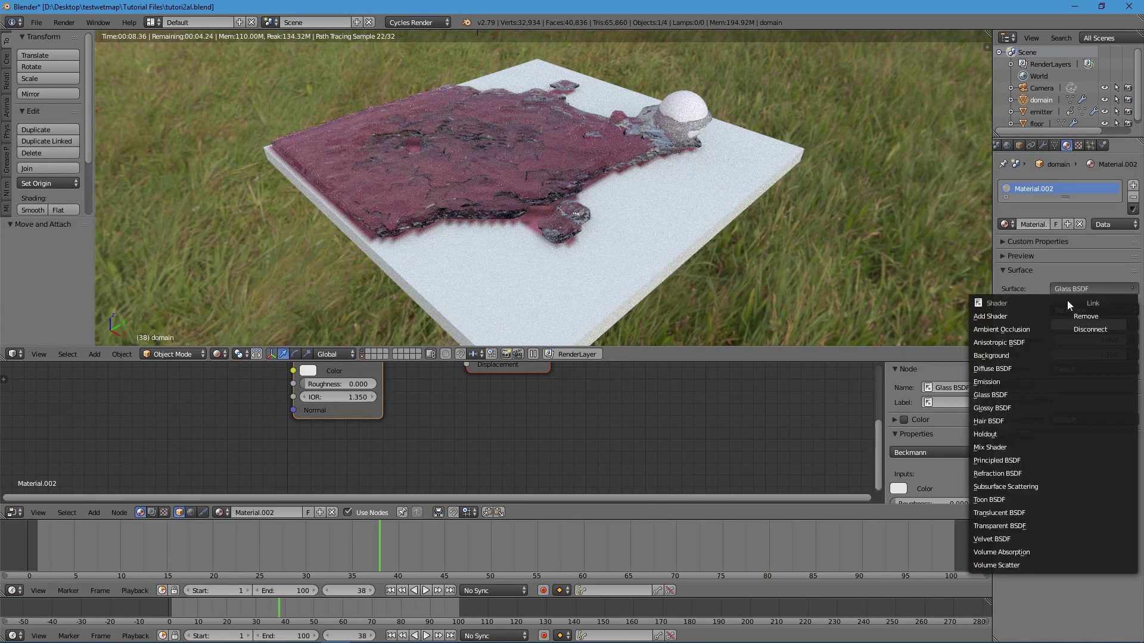
{"action": "left_click", "coordinate": [997, 369]}
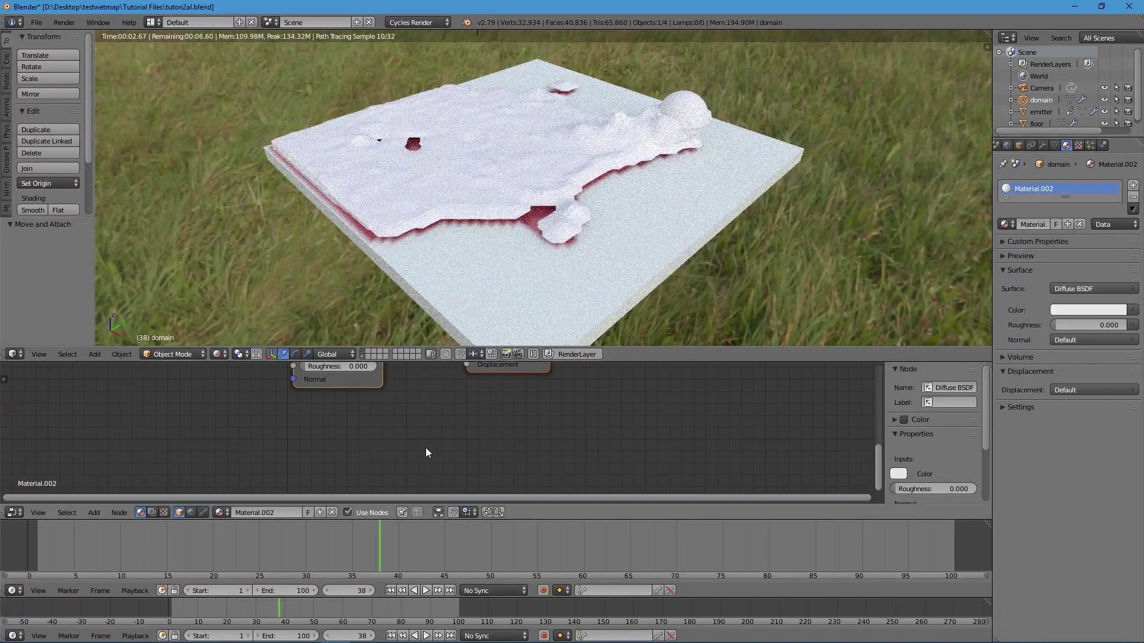
{"action": "left_click_drag", "start_coordinate": [360, 552], "coordinate": [240, 549]}
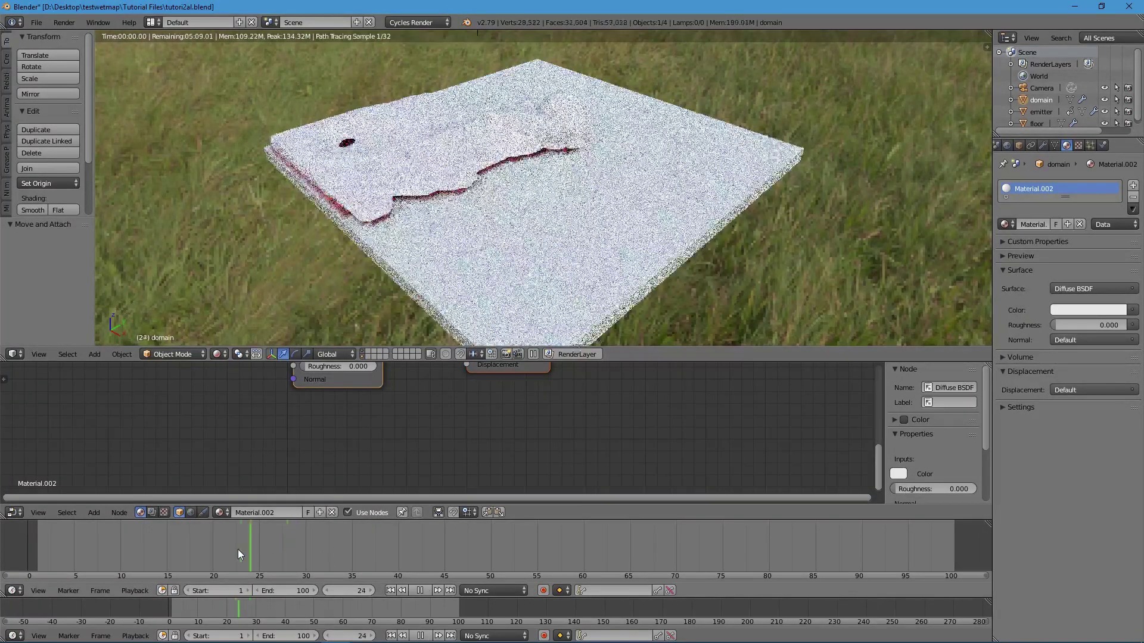
{"action": "left_click", "coordinate": [1106, 315]}
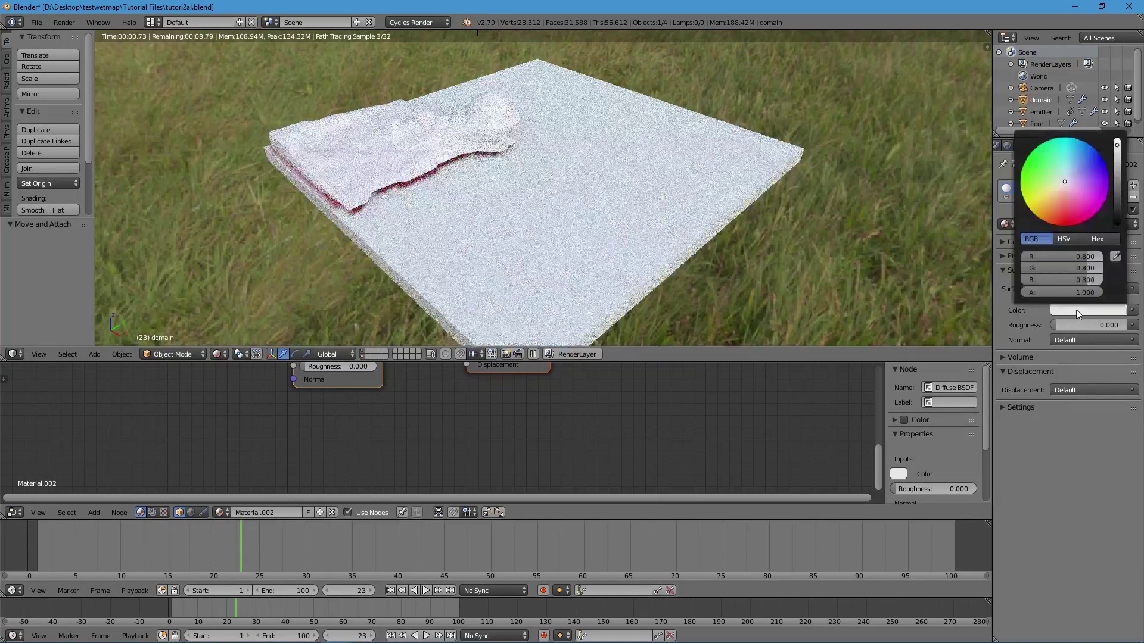
{"action": "left_click", "coordinate": [1057, 170]}
Preview the blue fluid spreading over the floor from about frame 9 to frame 31.
{"action": "left_click", "coordinate": [102, 552]}
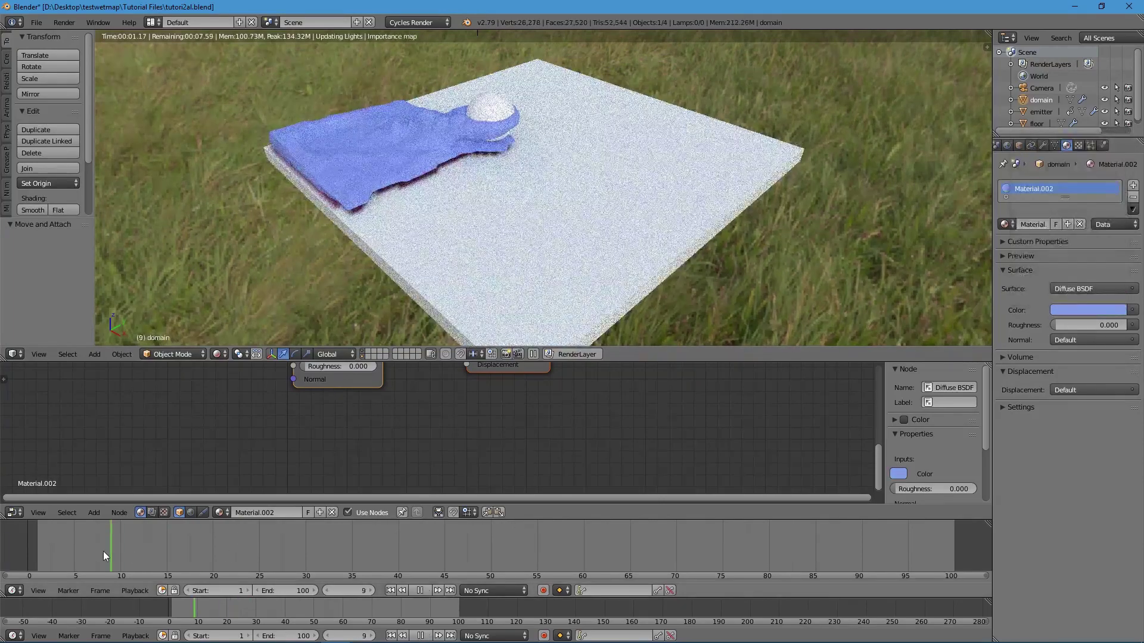
{"action": "key", "text": "alt+a"}
{"action": "left_click_drag", "start_coordinate": [168, 541], "coordinate": [316, 538]}
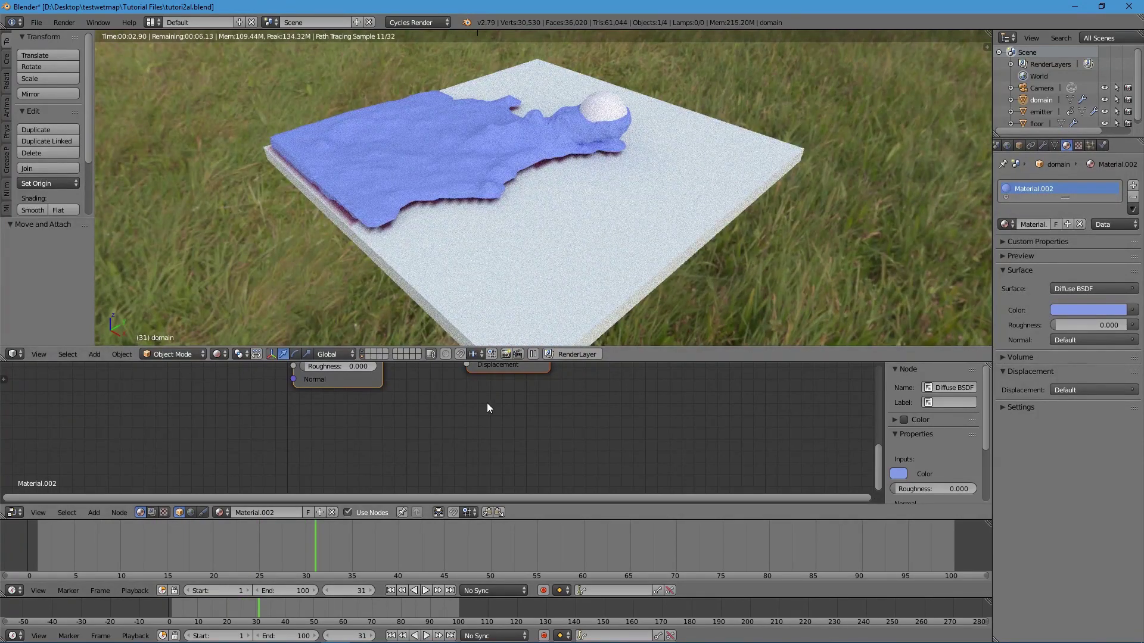
Select the floor and examine how its Diffuse, Glossy and Attribute nodes feed the Mix Shader.
{"action": "key", "text": "Home"}
{"action": "right_click", "coordinate": [624, 253]}
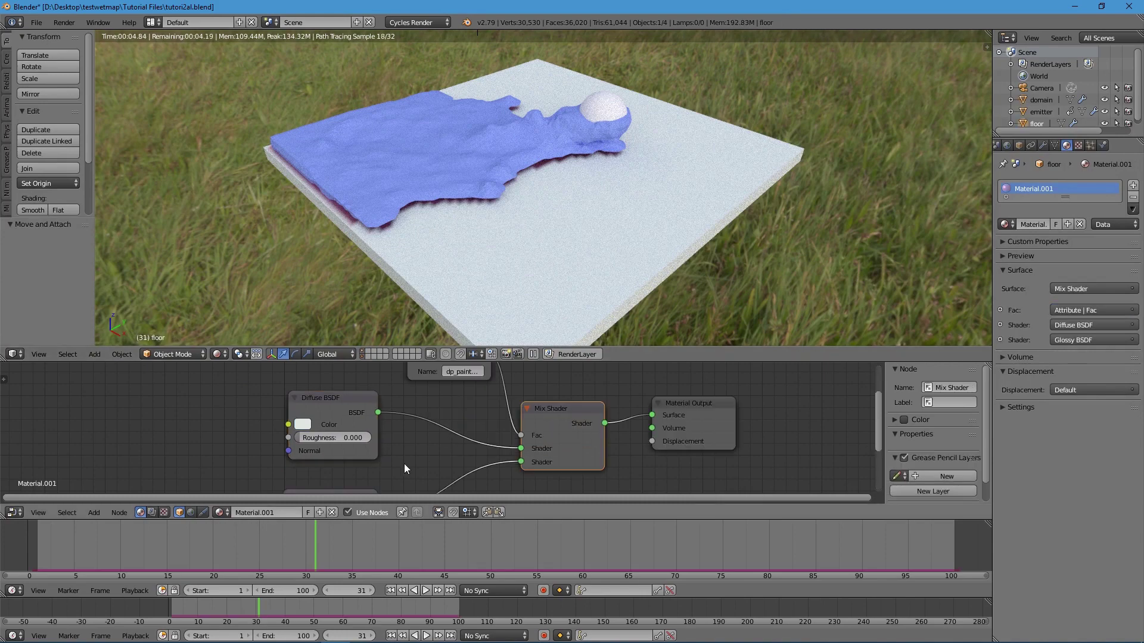
{"action": "scroll", "coordinate": [382, 467], "scroll_direction": "down", "scroll_amount": 2, "text": "shift"}
{"action": "left_click", "coordinate": [310, 452]}
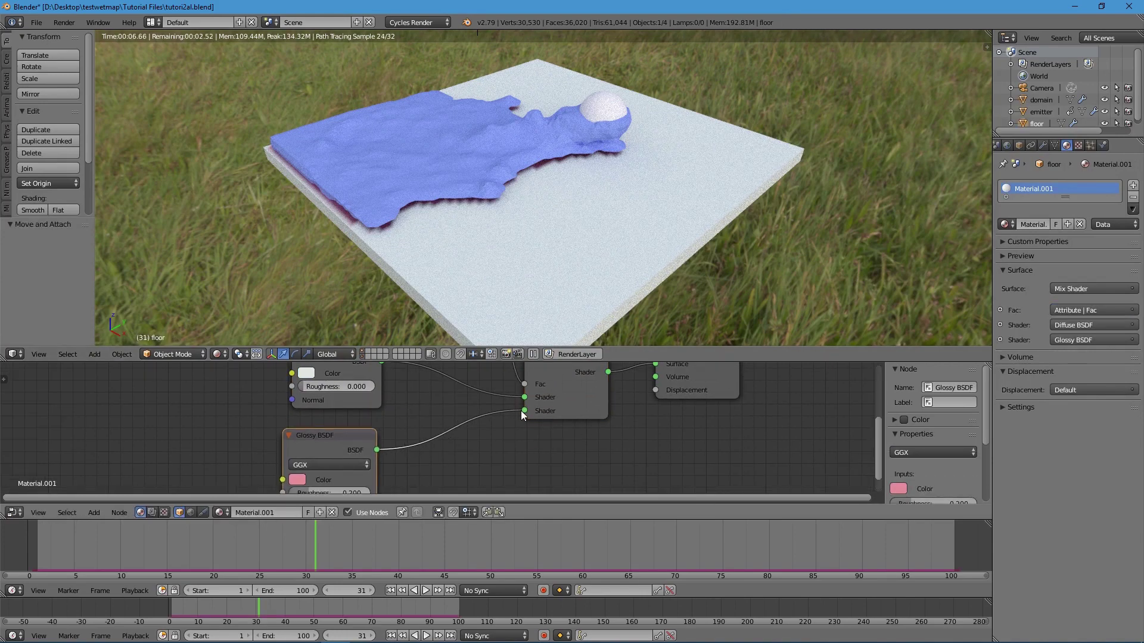
{"action": "middle_click_drag", "start_coordinate": [418, 402], "coordinate": [420, 445]}
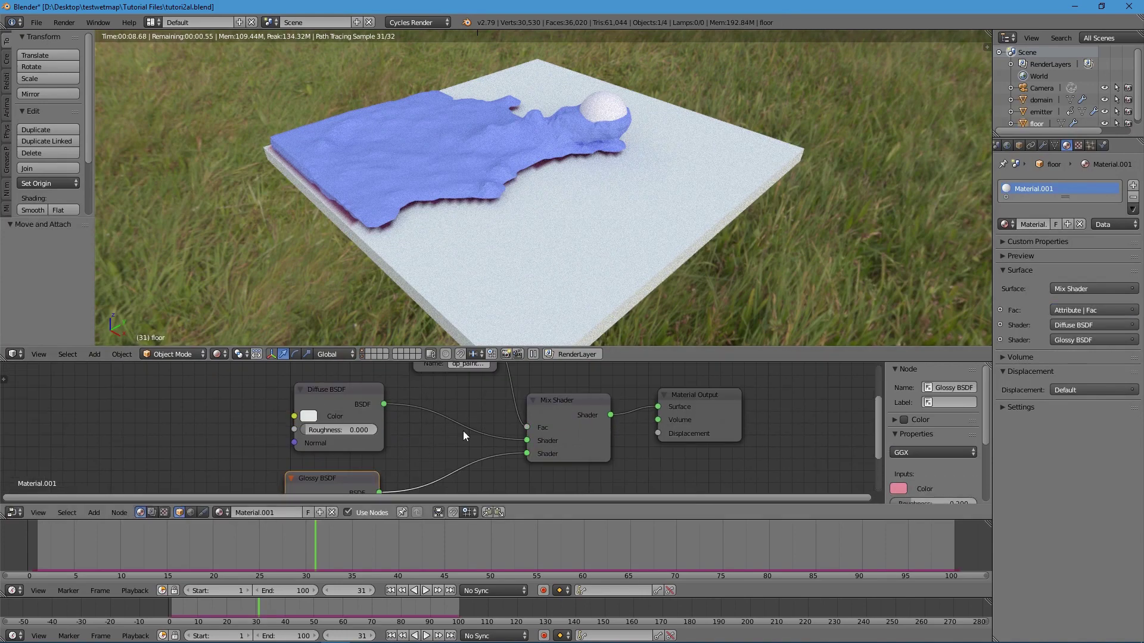
{"action": "middle_click_drag", "start_coordinate": [570, 378], "coordinate": [577, 439]}
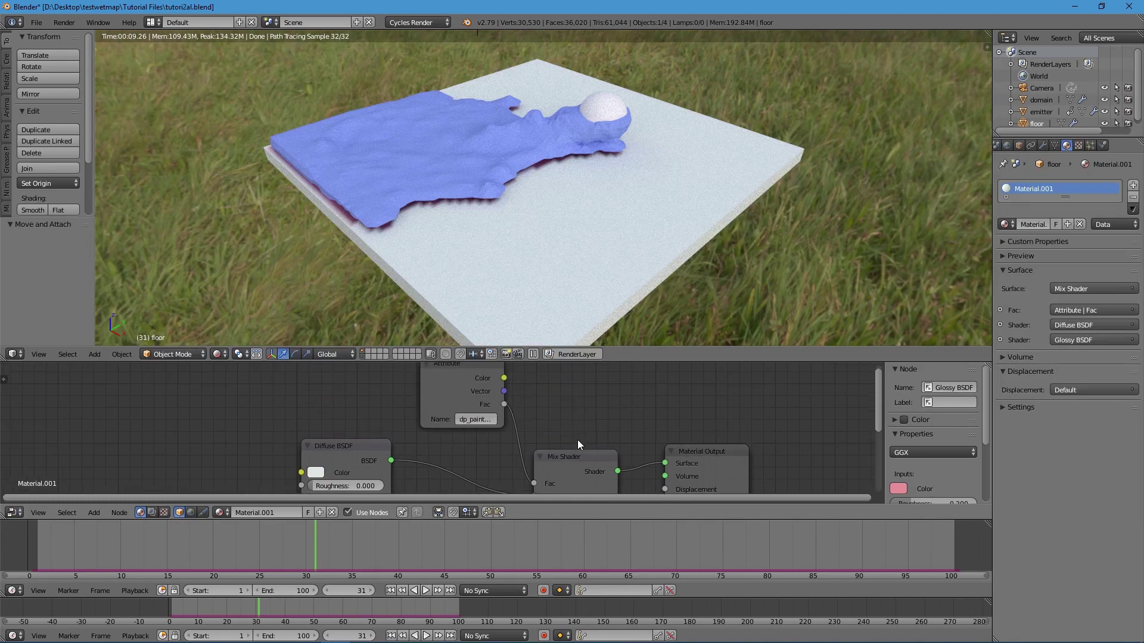
Show the floor's vertex color layers to compare dp_paintmap with the name used in the Attribute node.
{"action": "right_click", "coordinate": [602, 149]}
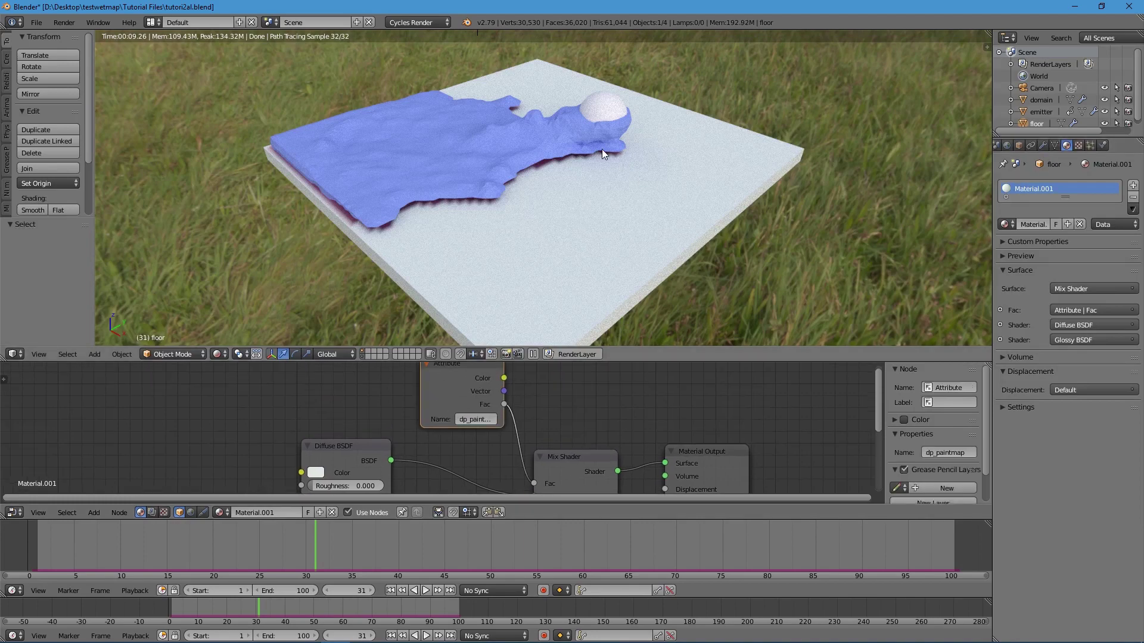
{"action": "left_click", "coordinate": [1054, 145]}
{"action": "right_click", "coordinate": [520, 225]}
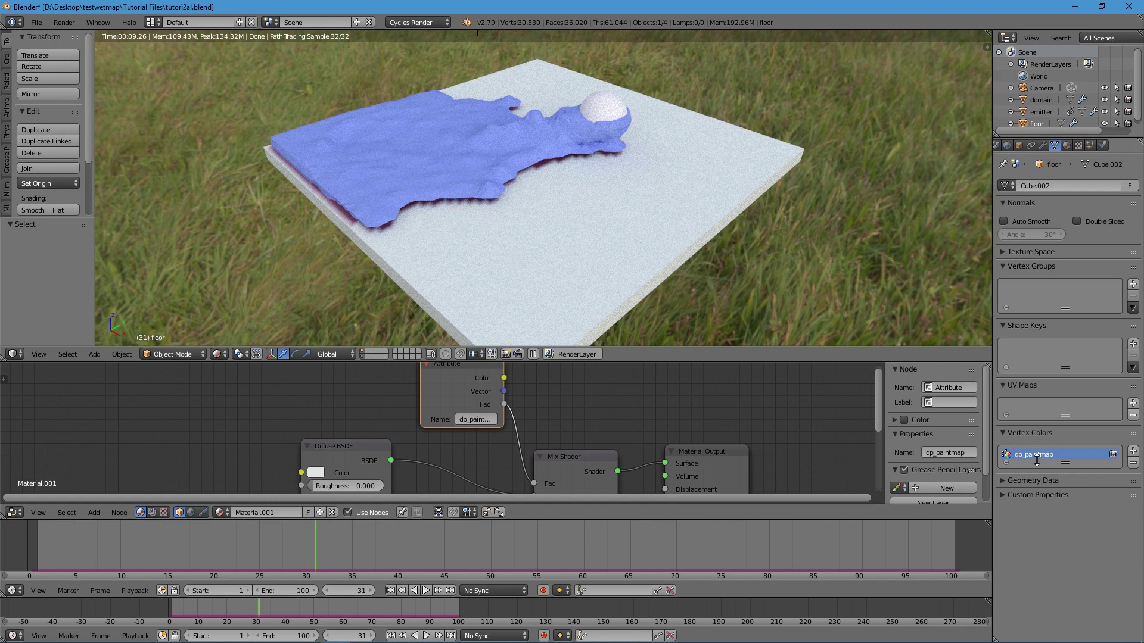
{"action": "middle_click_drag", "start_coordinate": [660, 435], "coordinate": [623, 417]}
{"action": "middle_click_drag", "start_coordinate": [792, 429], "coordinate": [788, 398]}
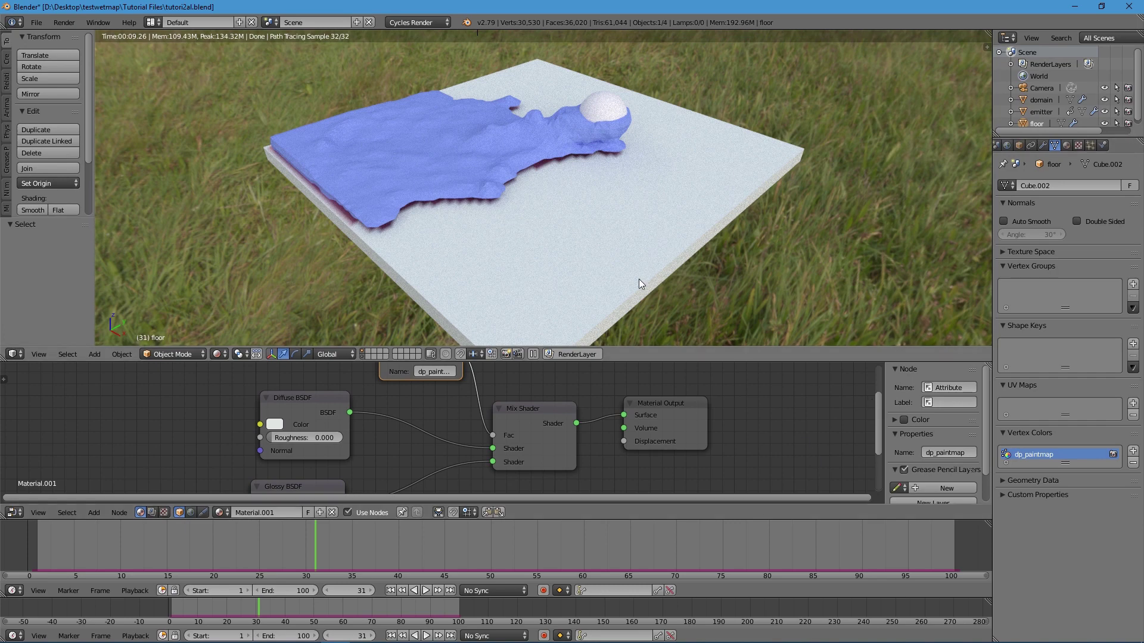
Review the Format choices of the floor's Dynamic Paint canvas and try Anti-aliasing on and off, keeping Vertex.
{"action": "left_click", "coordinate": [1104, 145]}
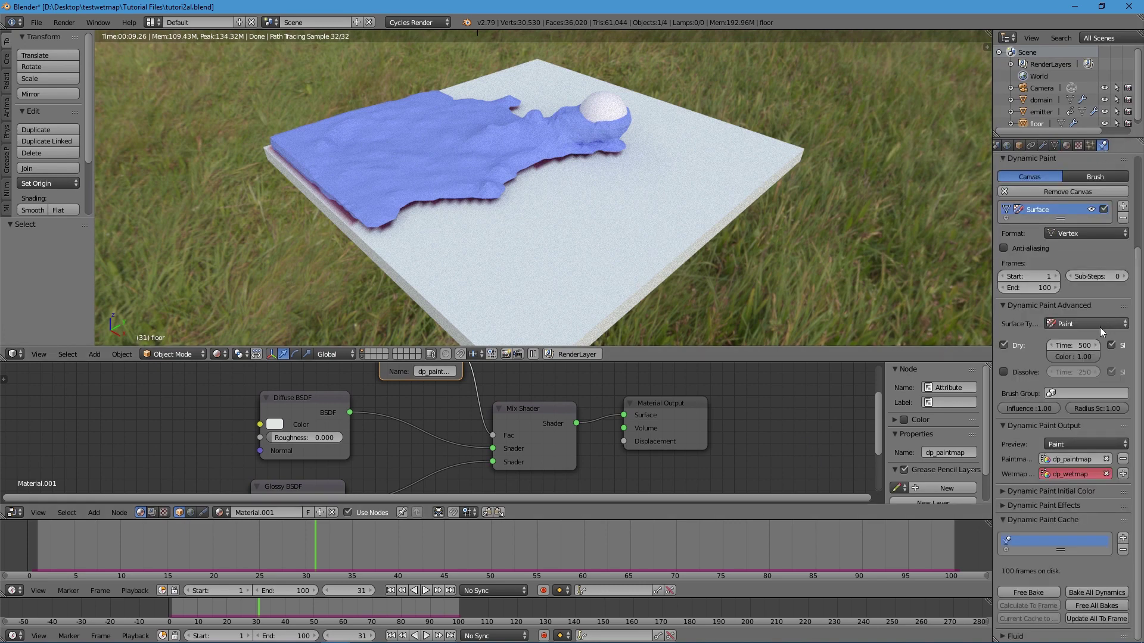
{"action": "left_click", "coordinate": [1077, 233]}
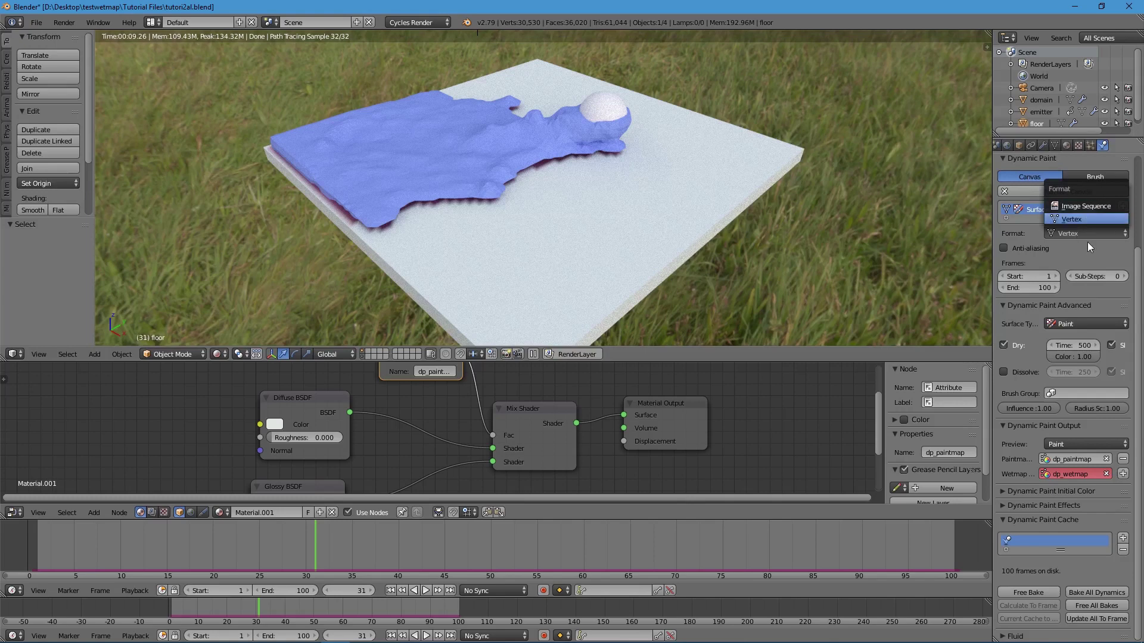
{"action": "left_click", "coordinate": [1088, 242]}
{"action": "left_click", "coordinate": [1071, 231]}
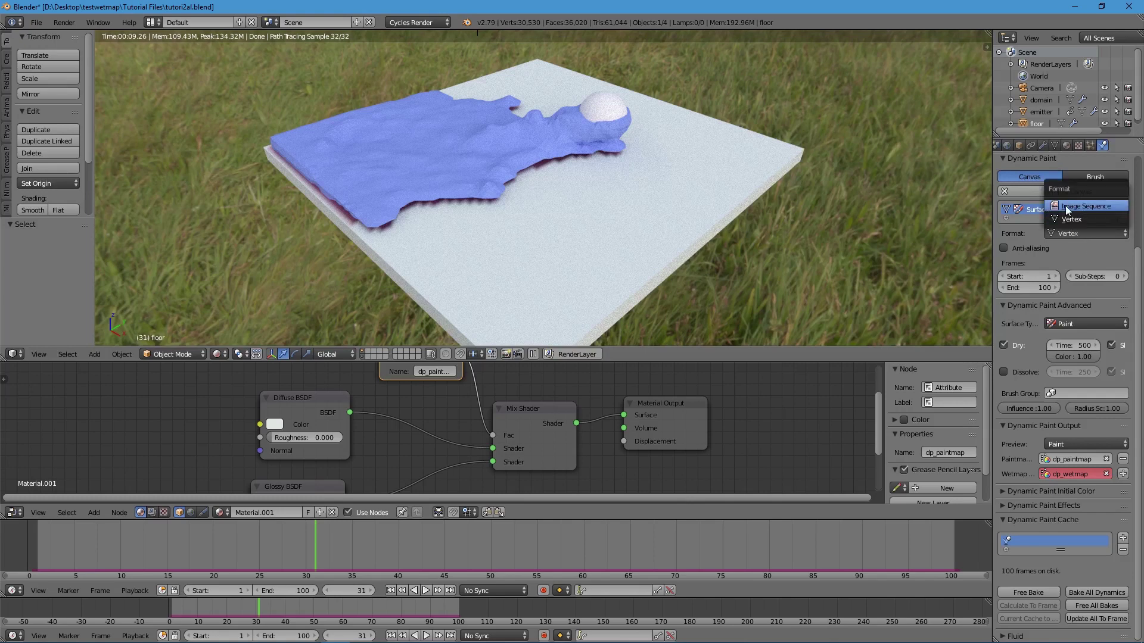
{"action": "left_click", "coordinate": [1080, 219]}
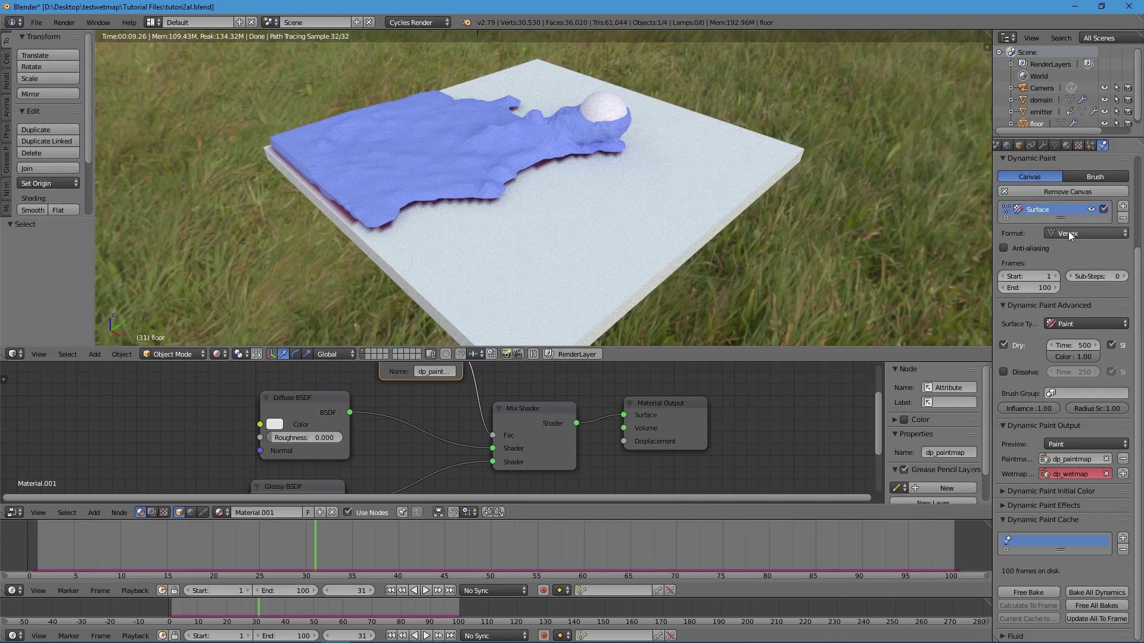
{"action": "left_click", "coordinate": [1088, 247]}
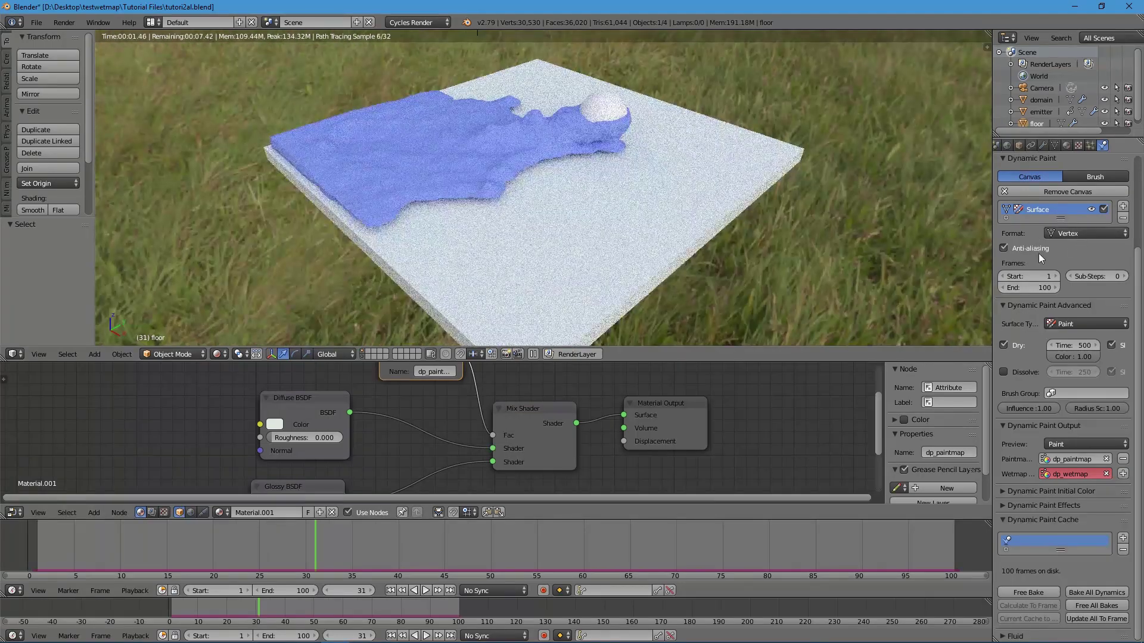
{"action": "left_click", "coordinate": [1003, 249]}
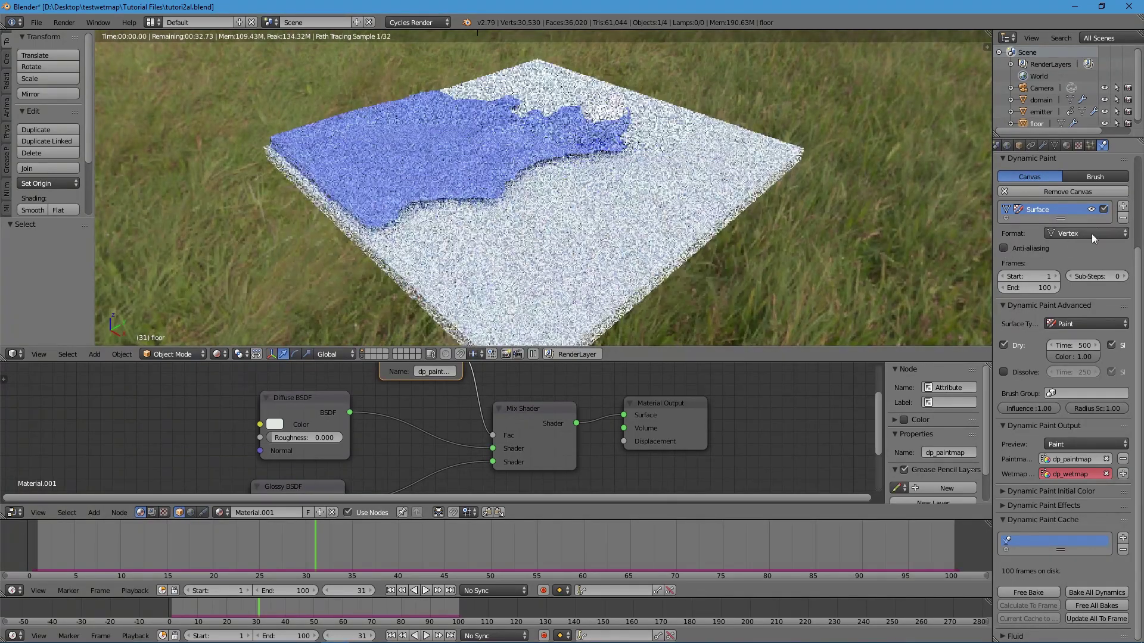
Replay the simulation from frame 1 and stop it at frame 33.
{"action": "left_click", "coordinate": [394, 591]}
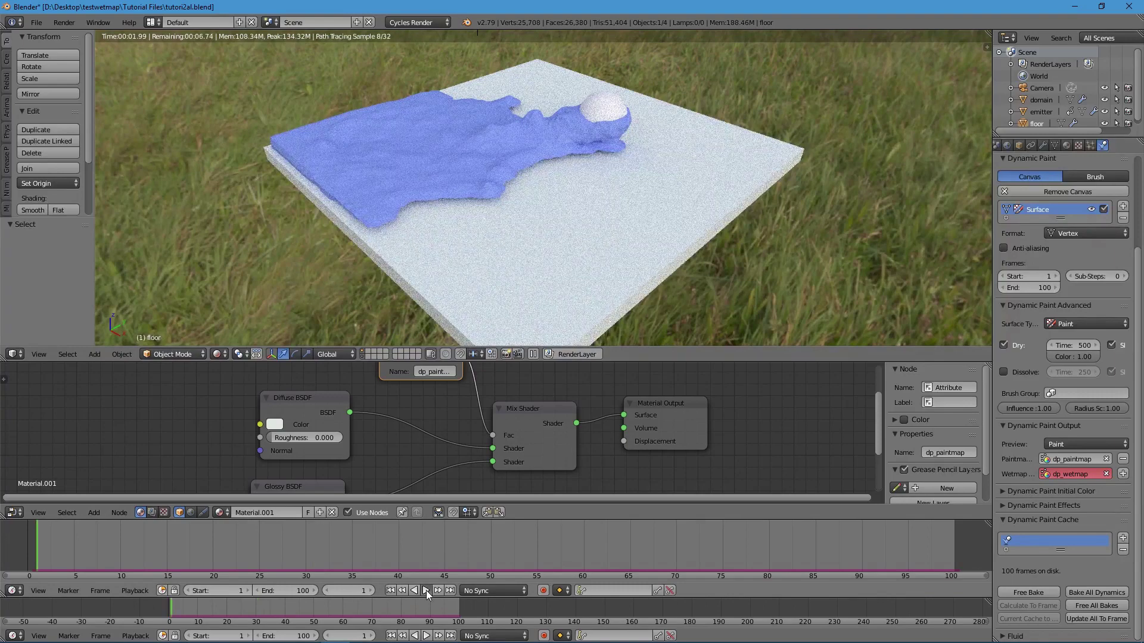
{"action": "left_click", "coordinate": [427, 591]}
{"action": "left_click", "coordinate": [426, 591]}
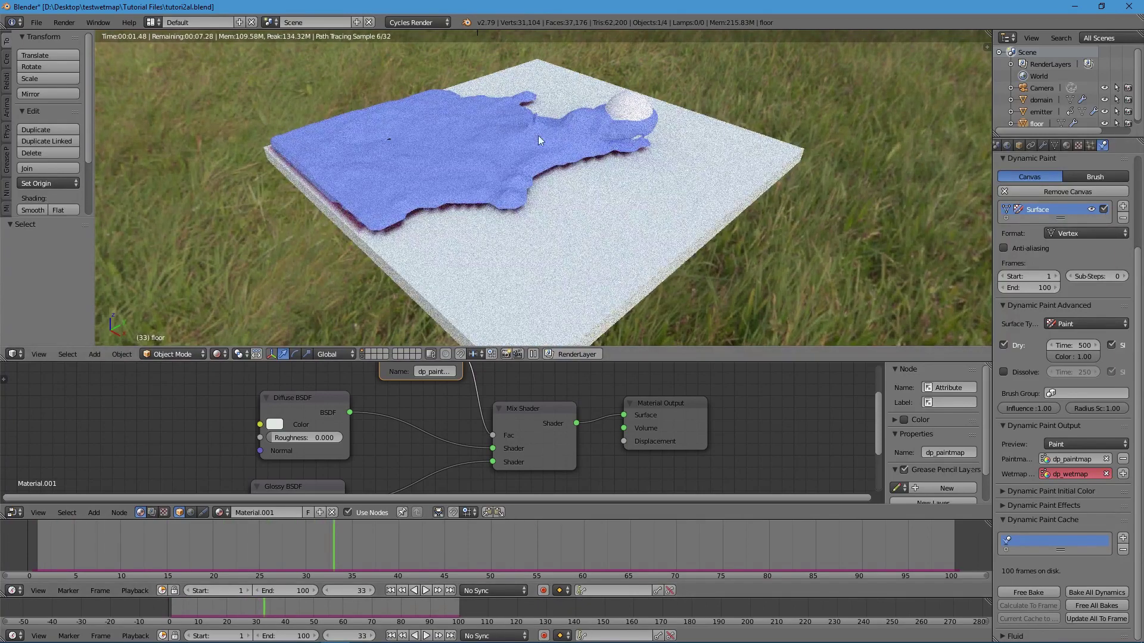
Review the floor's vertex color layer, Dynamic Paint canvas settings and complete shader node tree.
{"action": "left_click", "coordinate": [1049, 146]}
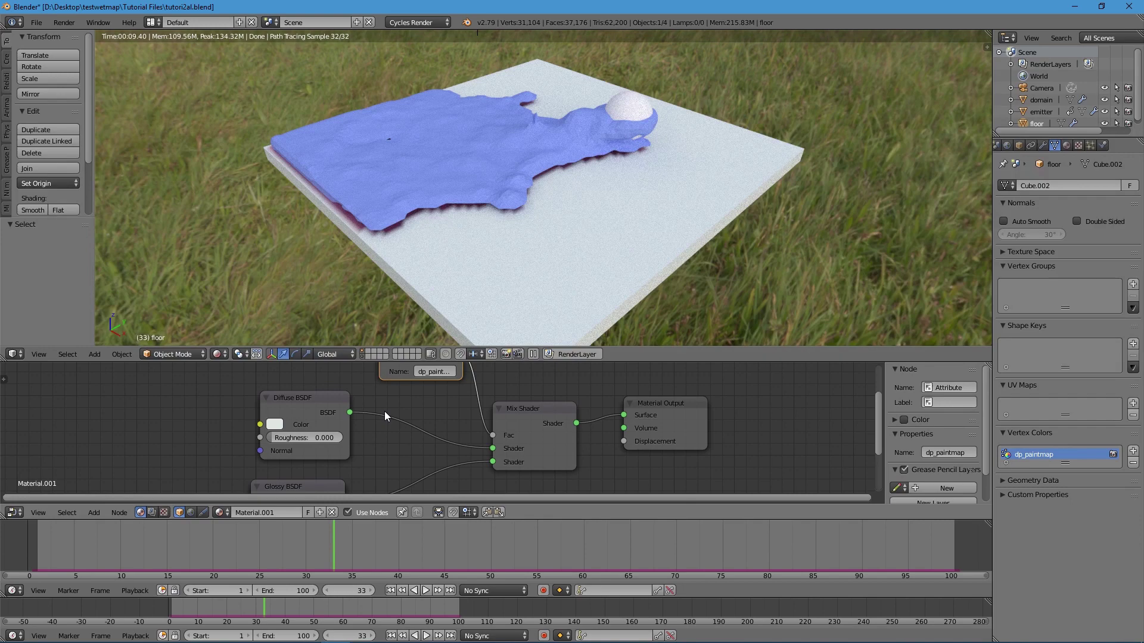
{"action": "middle_click_drag", "start_coordinate": [425, 393], "coordinate": [420, 432]}
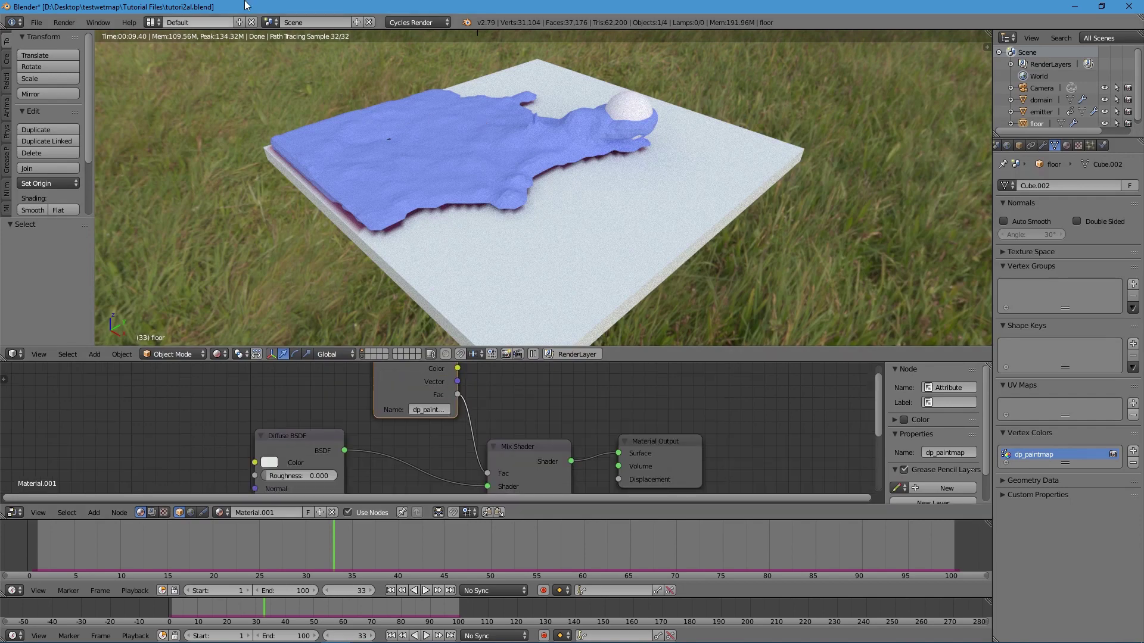
{"action": "left_click", "coordinate": [1102, 144]}
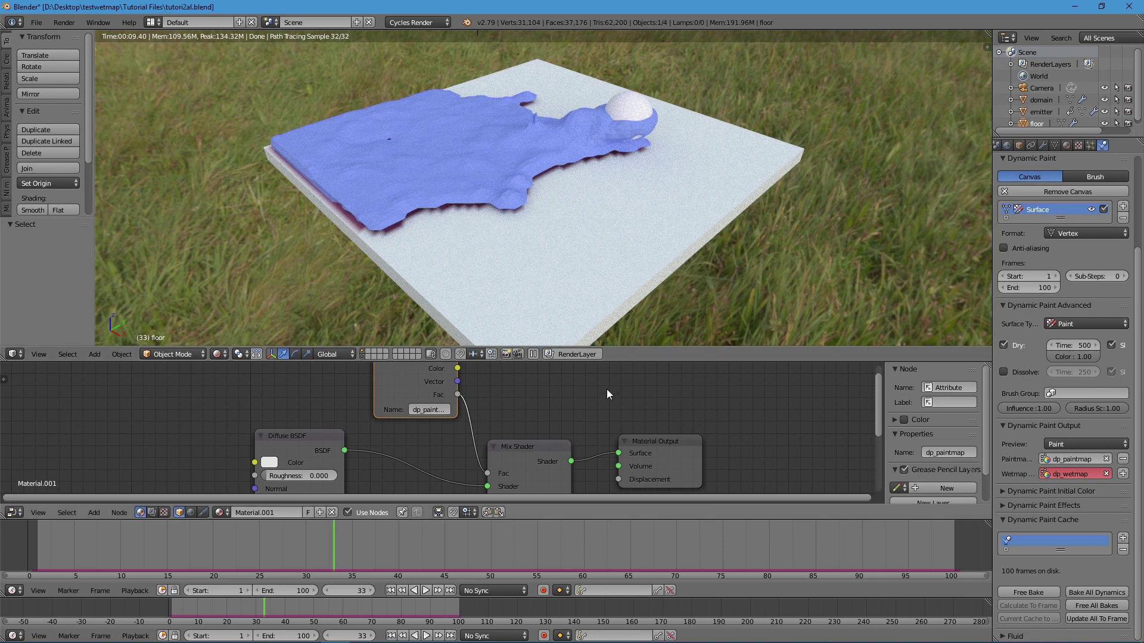
{"action": "middle_click_drag", "start_coordinate": [607, 391], "coordinate": [621, 402]}
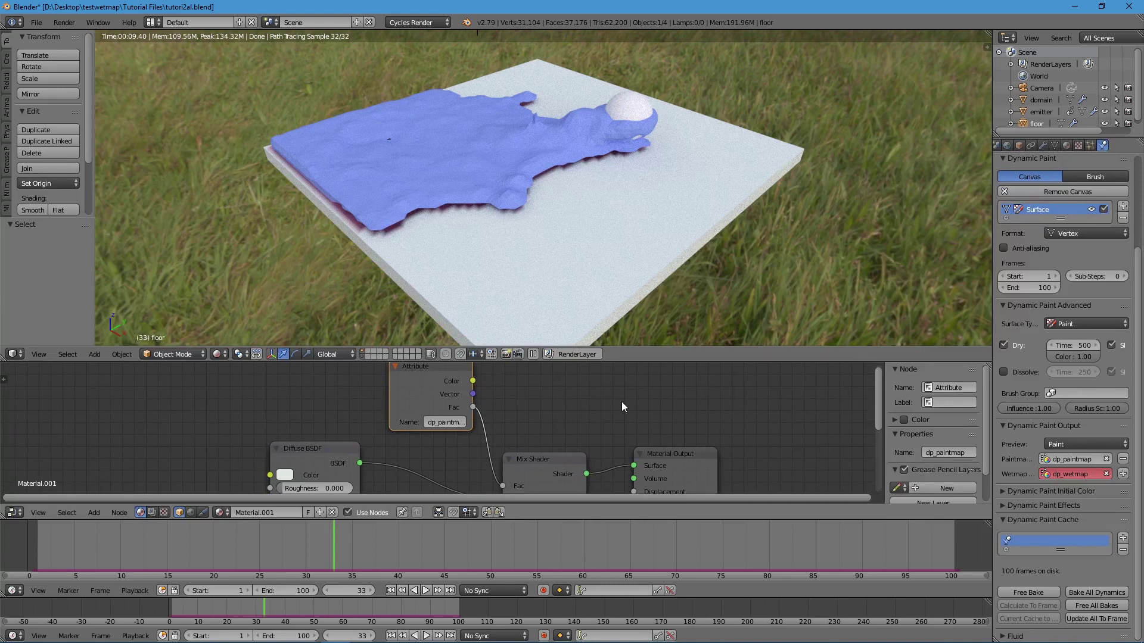
{"action": "scroll", "coordinate": [621, 402], "scroll_direction": "down", "scroll_amount": 4}
{"action": "middle_click_drag", "start_coordinate": [573, 408], "coordinate": [606, 376]}
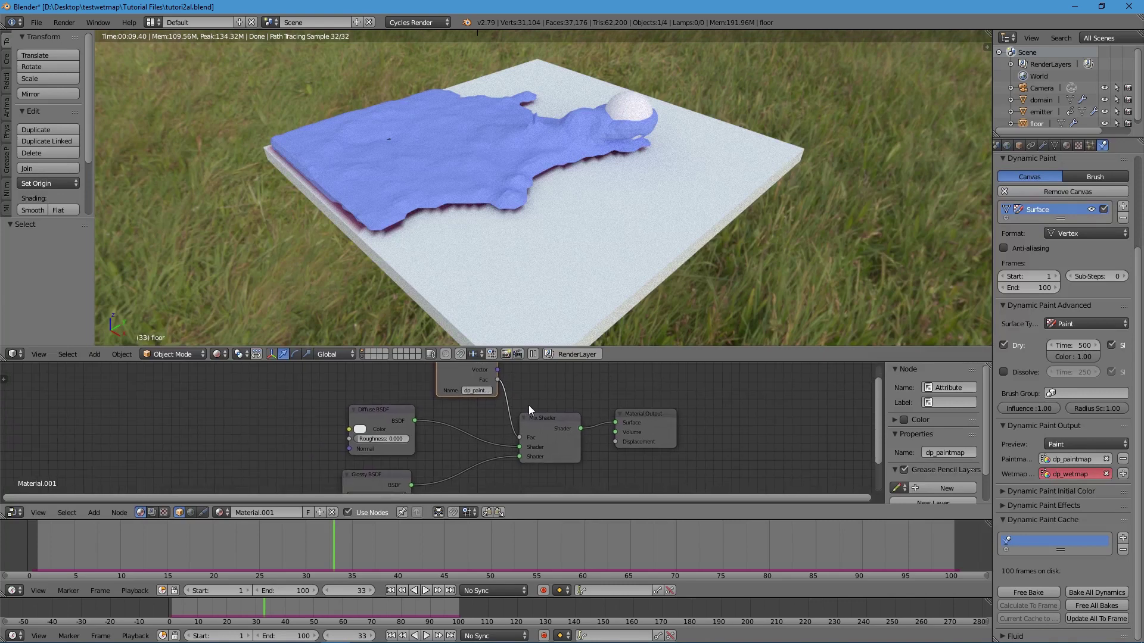
Compare the floor and fluid in Material, Texture and Rendered viewport shading, finishing in Rendered.
{"action": "middle_click_drag", "start_coordinate": [528, 405], "coordinate": [529, 395]}
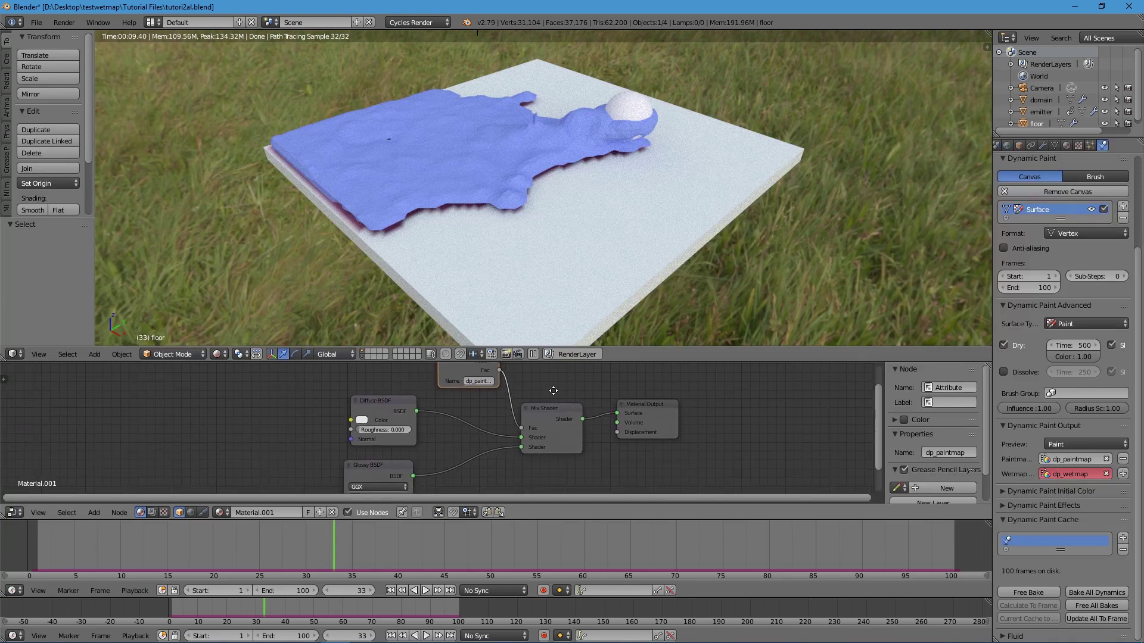
{"action": "left_click", "coordinate": [218, 355]}
{"action": "left_click", "coordinate": [237, 286]}
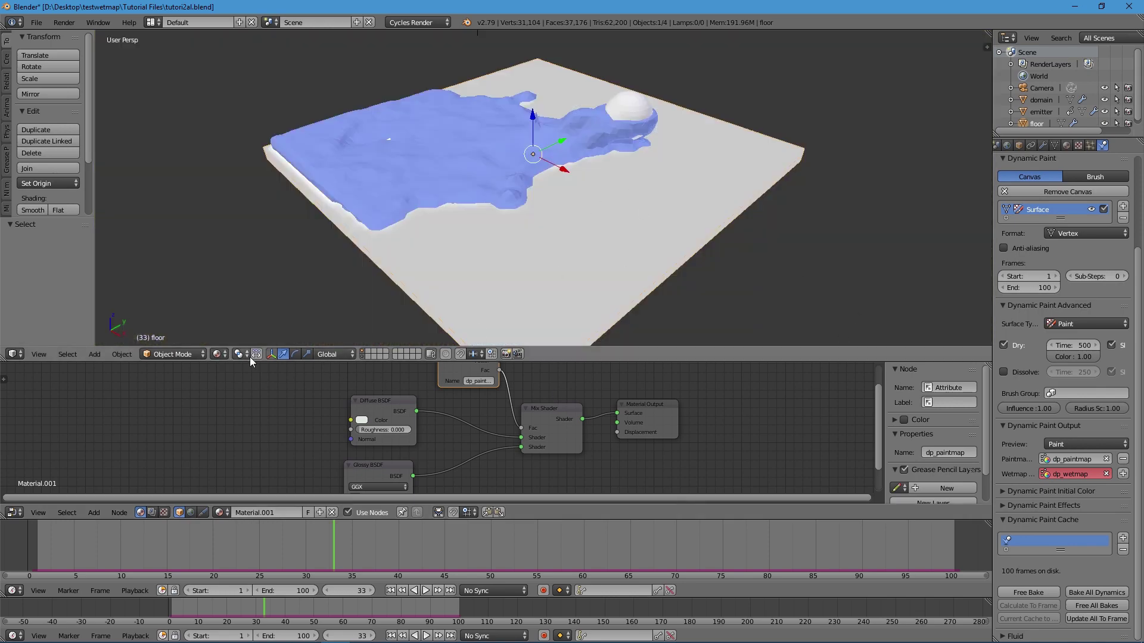
{"action": "left_click", "coordinate": [218, 355]}
{"action": "left_click", "coordinate": [221, 275]}
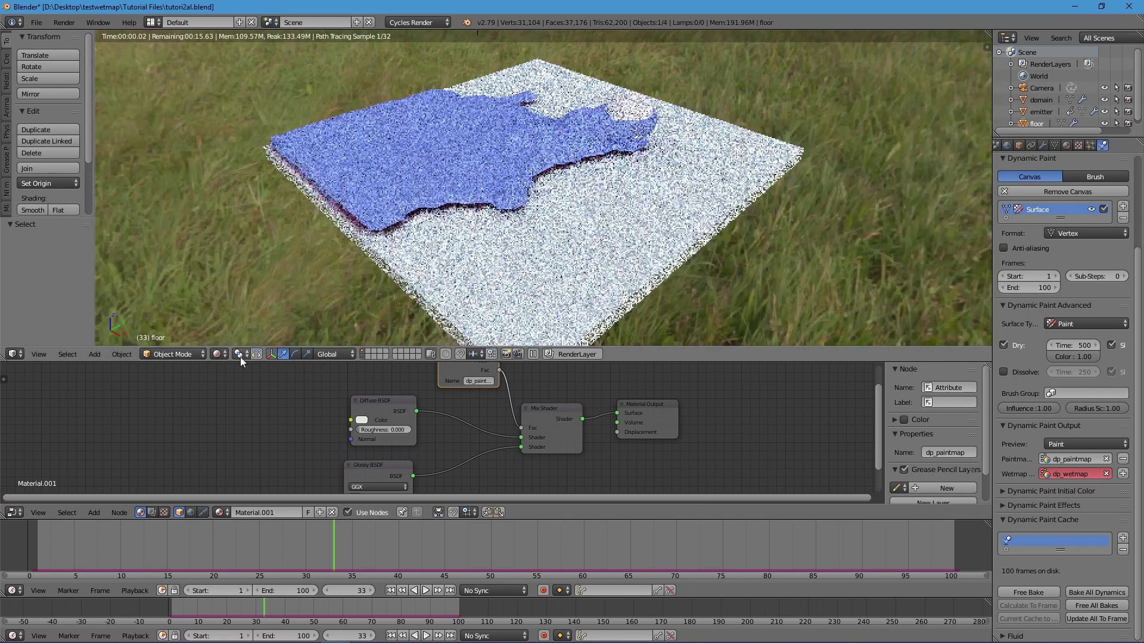
{"action": "left_click", "coordinate": [218, 355]}
{"action": "left_click", "coordinate": [238, 297]}
{"action": "left_click", "coordinate": [217, 355]}
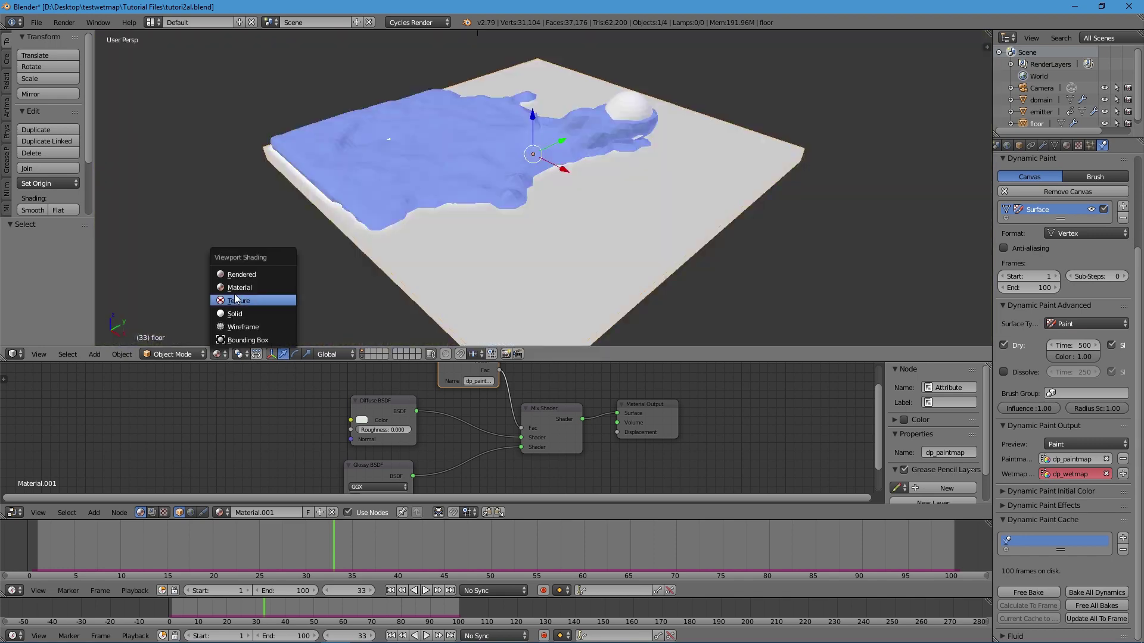
{"action": "left_click", "coordinate": [235, 289]}
{"action": "left_click", "coordinate": [217, 356]}
{"action": "left_click", "coordinate": [234, 275]}
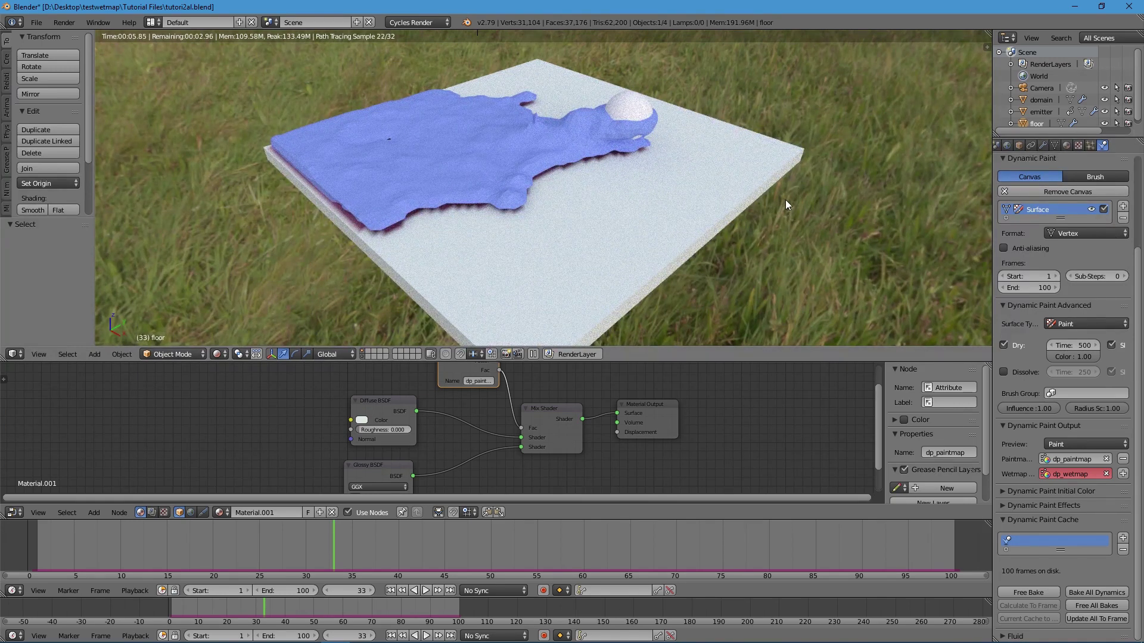
Set the Cycles render device to GPU Compute.
{"action": "middle_click_drag", "start_coordinate": [1015, 146], "coordinate": [1054, 145]}
{"action": "left_click", "coordinate": [1011, 146]}
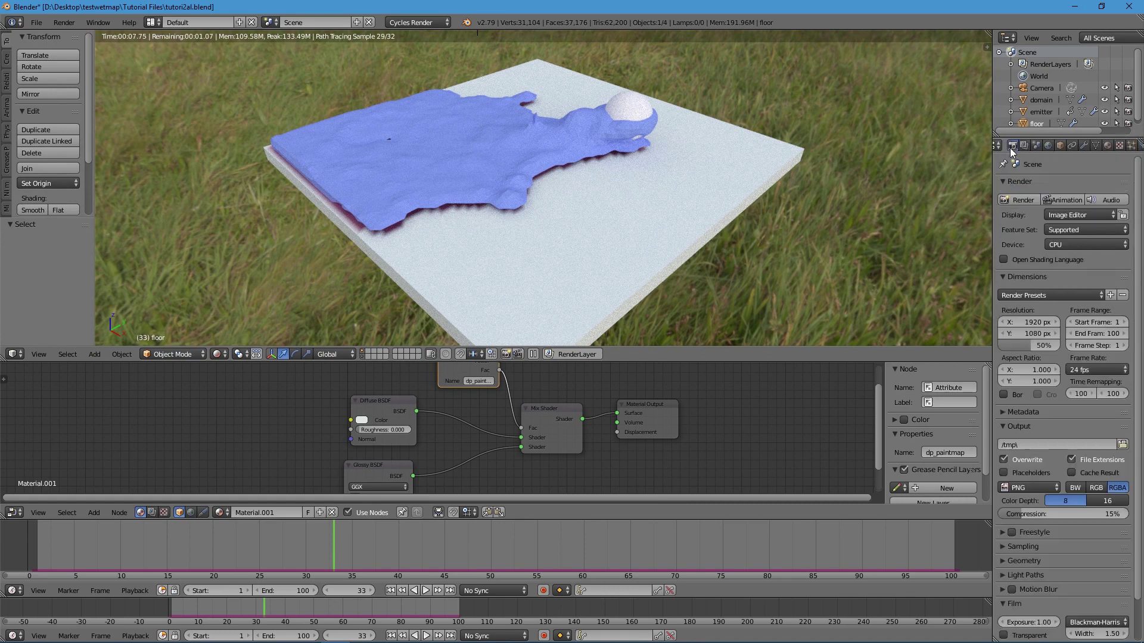
{"action": "left_click", "coordinate": [1091, 247]}
{"action": "left_click", "coordinate": [1080, 218]}
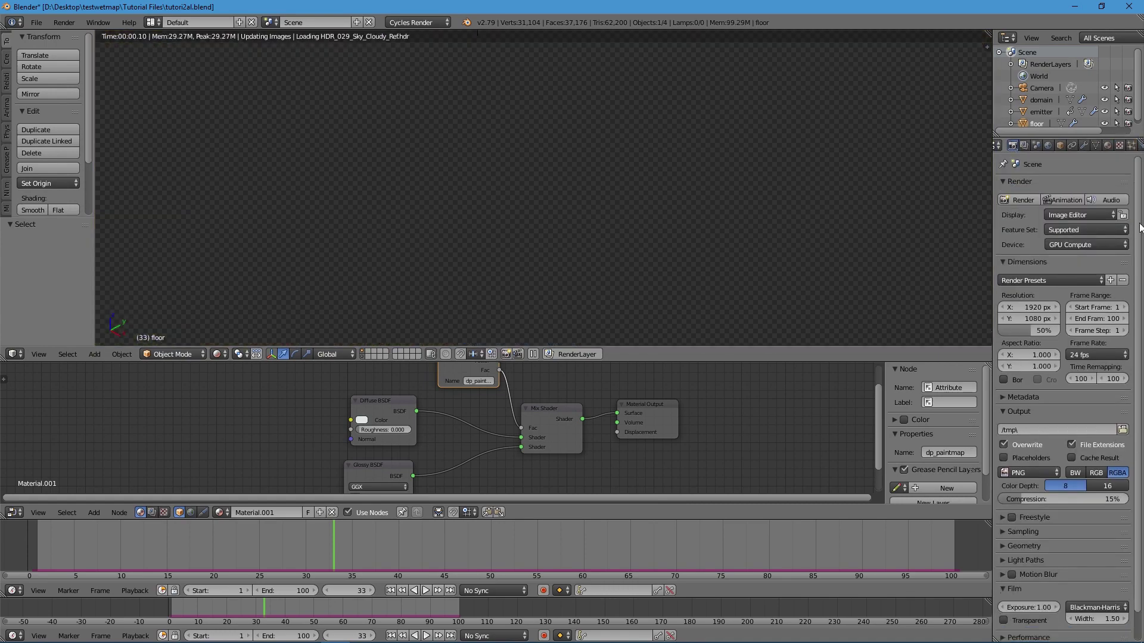
Look at the scene through the camera and set the render resolution percentage to 100%.
{"action": "scroll", "coordinate": [606, 251], "scroll_direction": "down", "scroll_amount": 2}
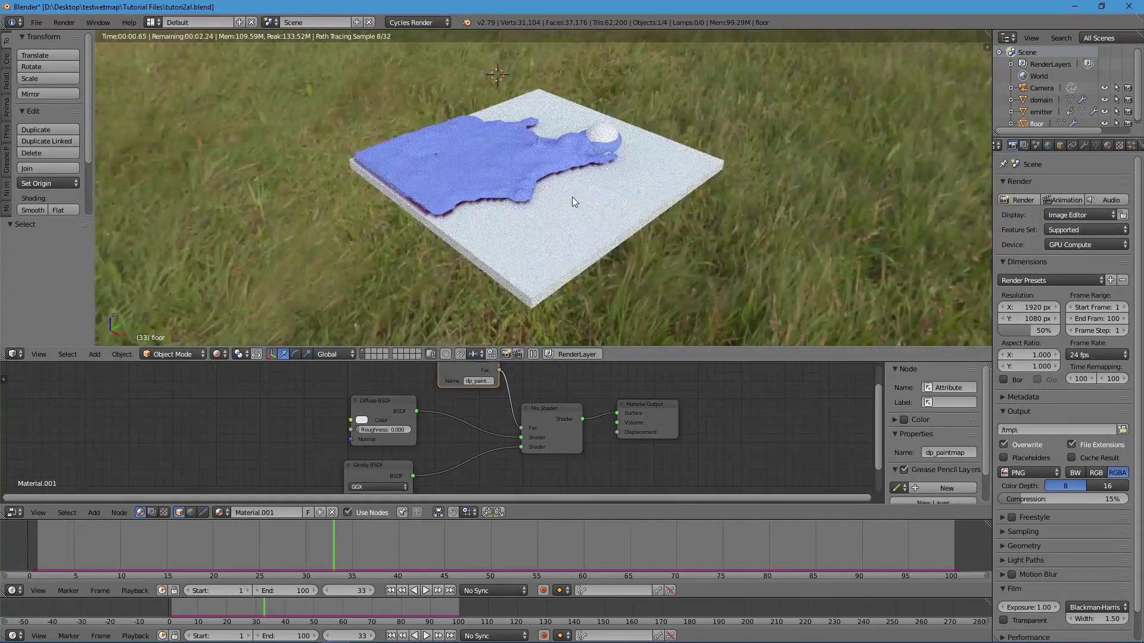
{"action": "key", "text": "KP_0"}
{"action": "scroll", "coordinate": [578, 133], "scroll_direction": "down", "scroll_amount": 3}
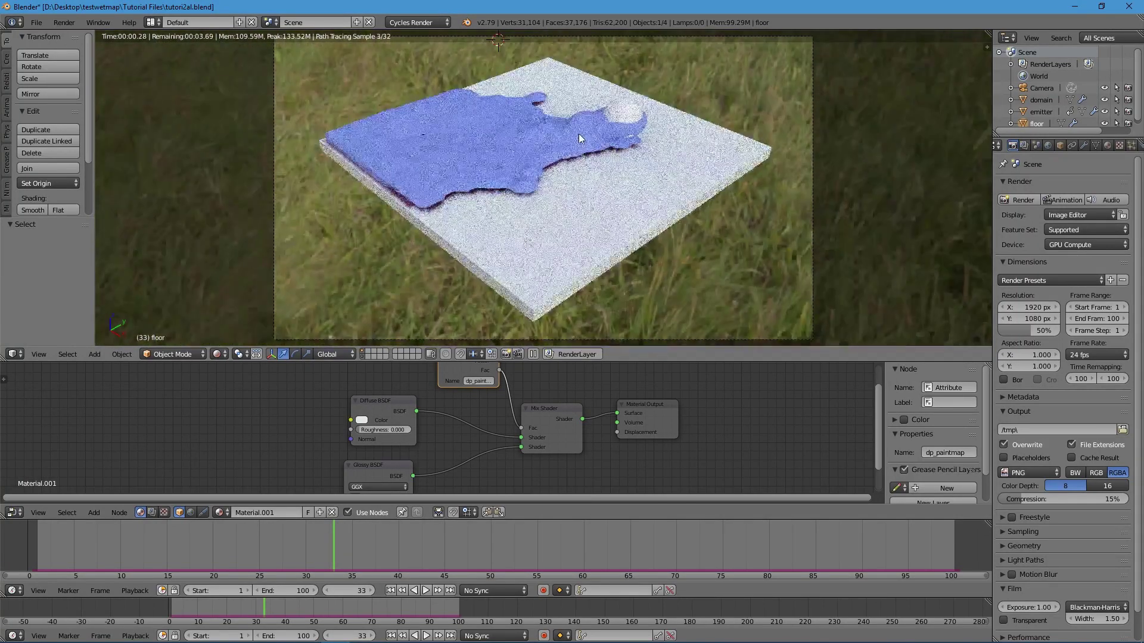
{"action": "left_click_drag", "start_coordinate": [1041, 330], "coordinate": [1075, 330]}
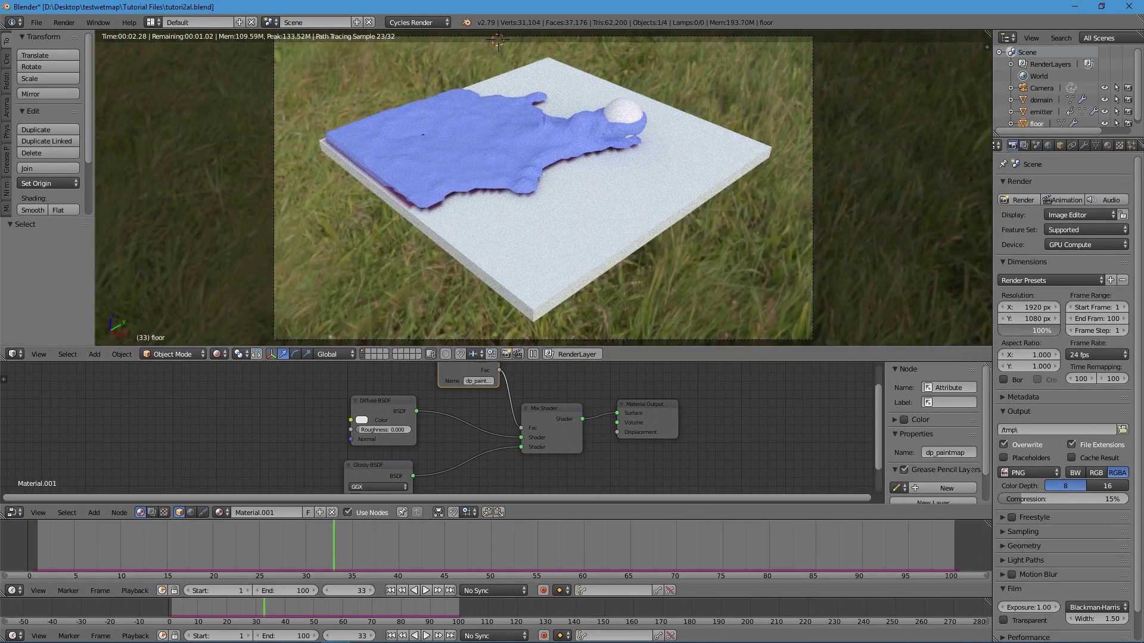
Try Blender Render as the render engine and return to Cycles Render.
{"action": "left_click", "coordinate": [437, 22]}
{"action": "left_click", "coordinate": [421, 60]}
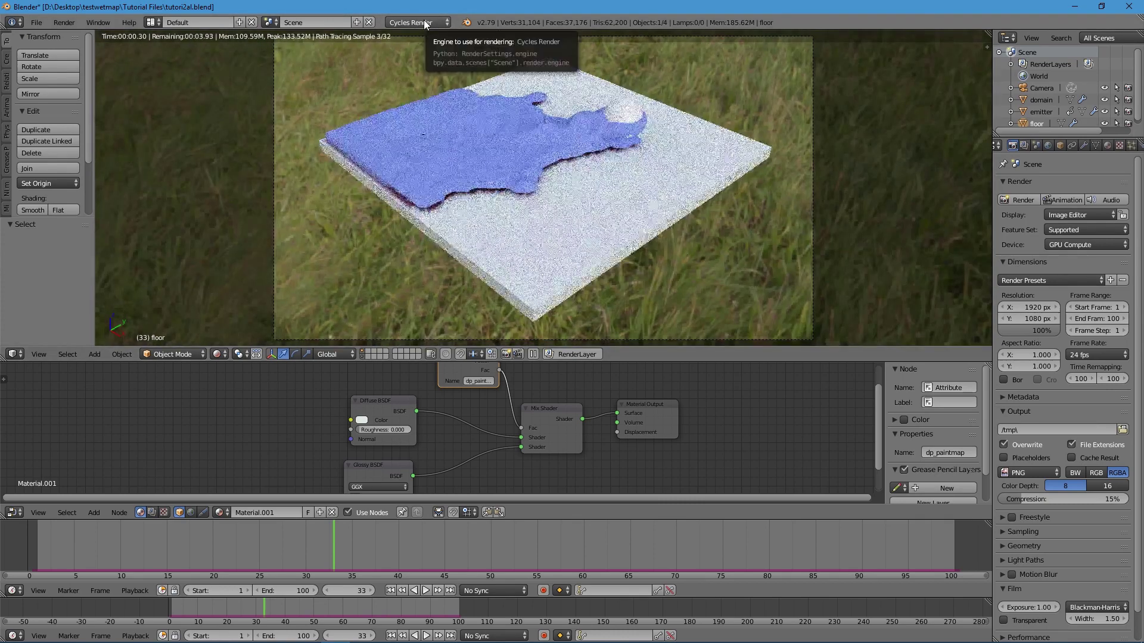
{"action": "left_click", "coordinate": [417, 22]}
{"action": "left_click", "coordinate": [414, 46]}
{"action": "left_click", "coordinate": [412, 23]}
{"action": "left_click", "coordinate": [414, 37]}
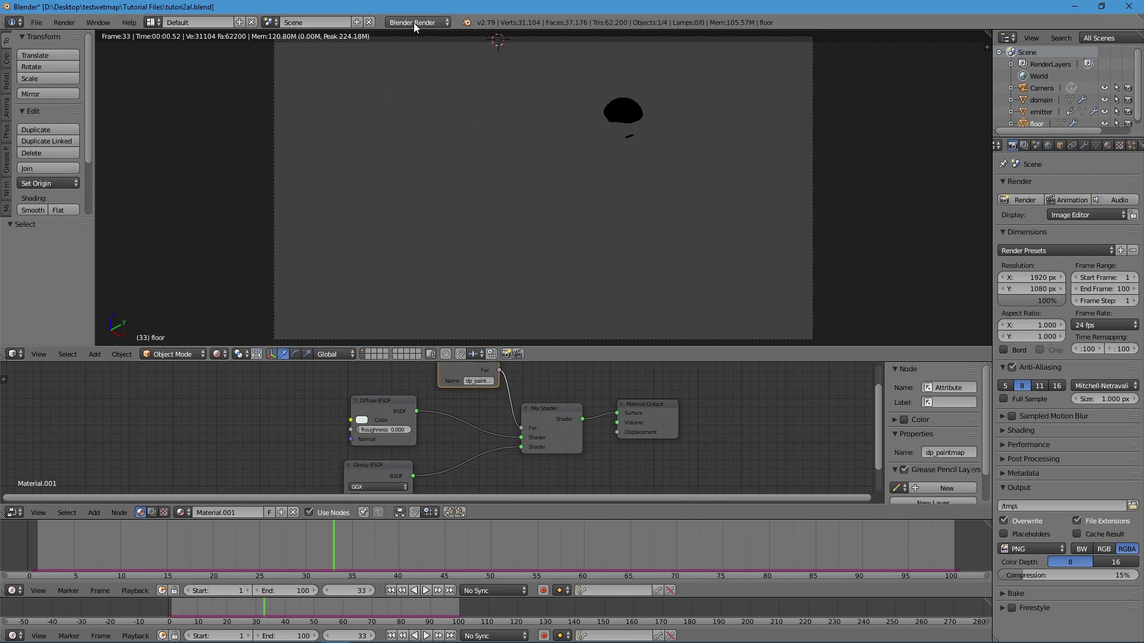
{"action": "left_click", "coordinate": [409, 22]}
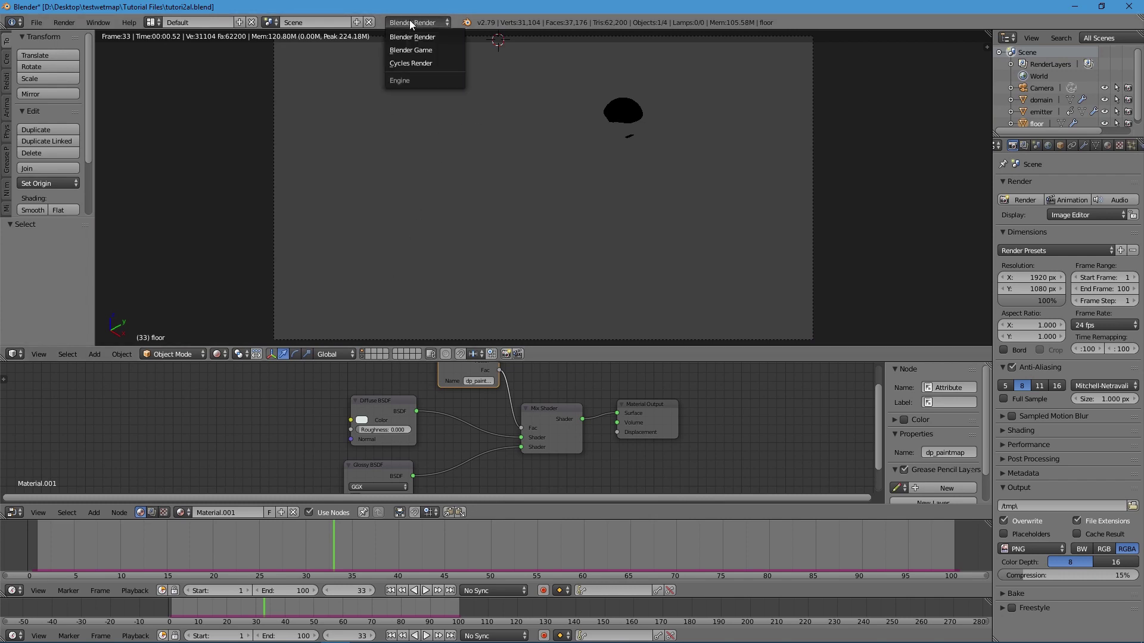
{"action": "left_click", "coordinate": [409, 63]}
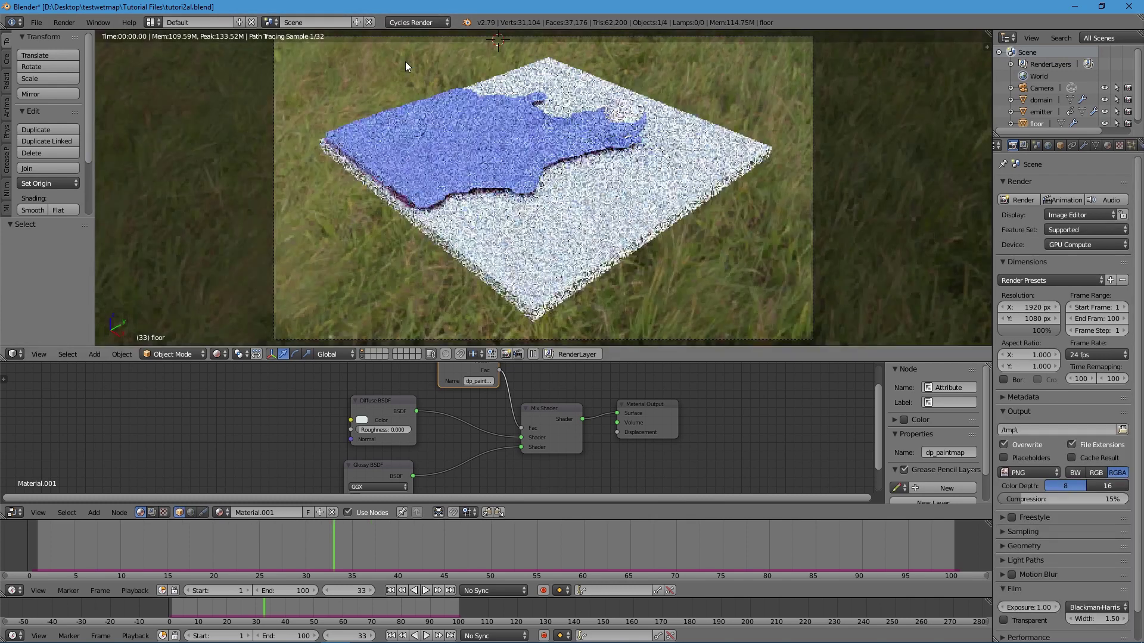
Change the fluid domain's surface shader to Glass BSDF with a very pale green colour of about R 0.855, G 1.000, B 0.909.
{"action": "right_click", "coordinate": [498, 153]}
{"action": "left_click", "coordinate": [1107, 145]}
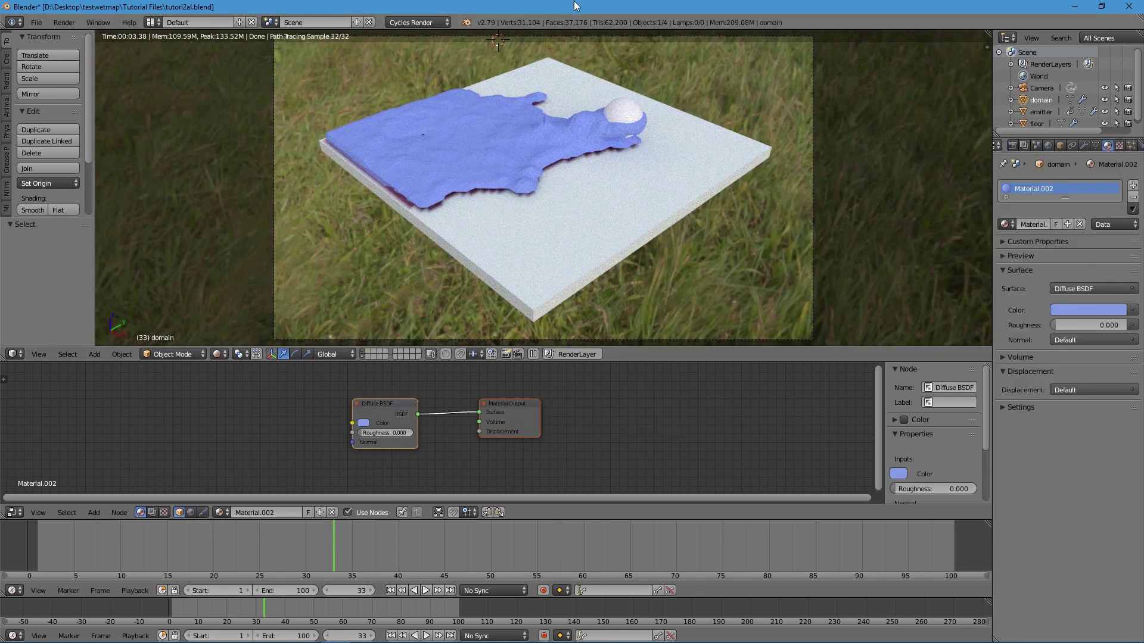
{"action": "left_click", "coordinate": [426, 25]}
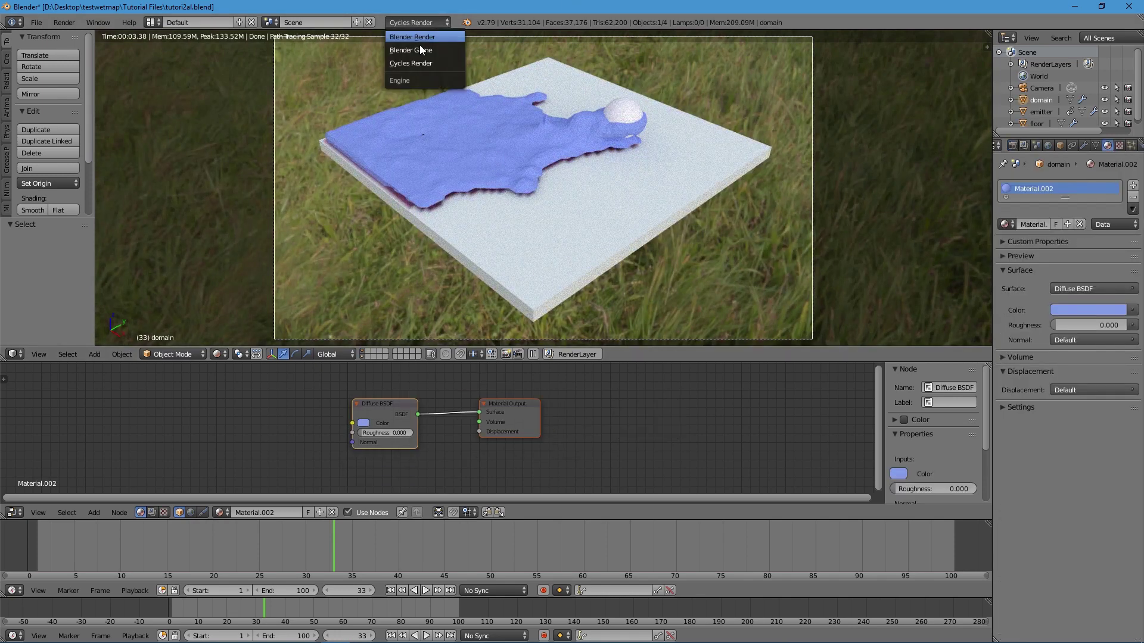
{"action": "left_click", "coordinate": [537, 70]}
{"action": "left_click", "coordinate": [1066, 289]}
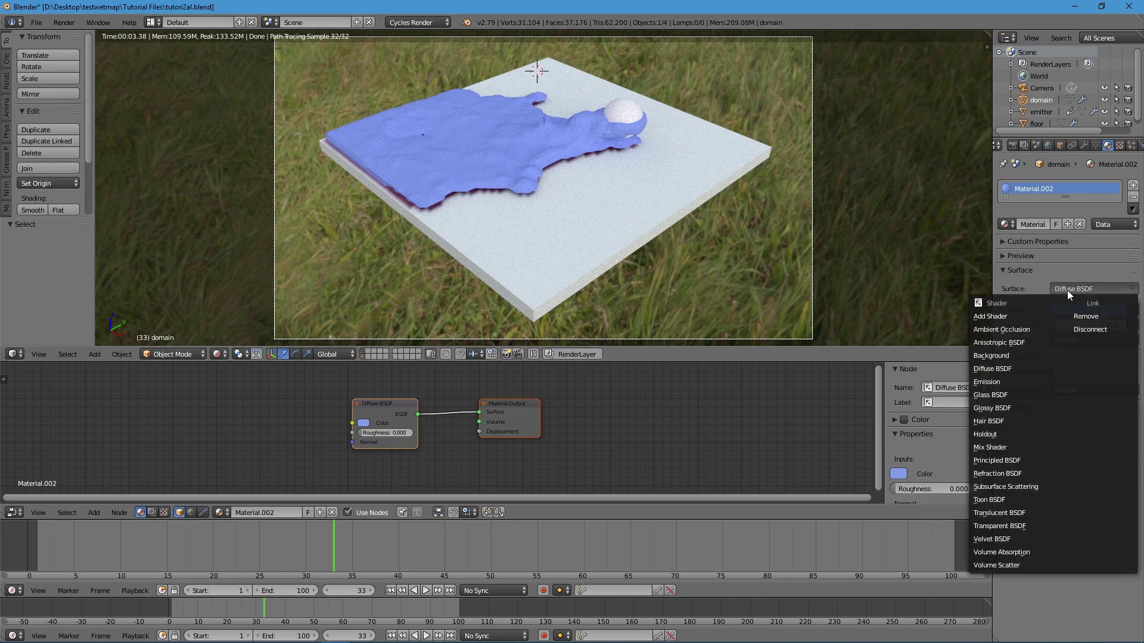
{"action": "left_click", "coordinate": [1000, 395]}
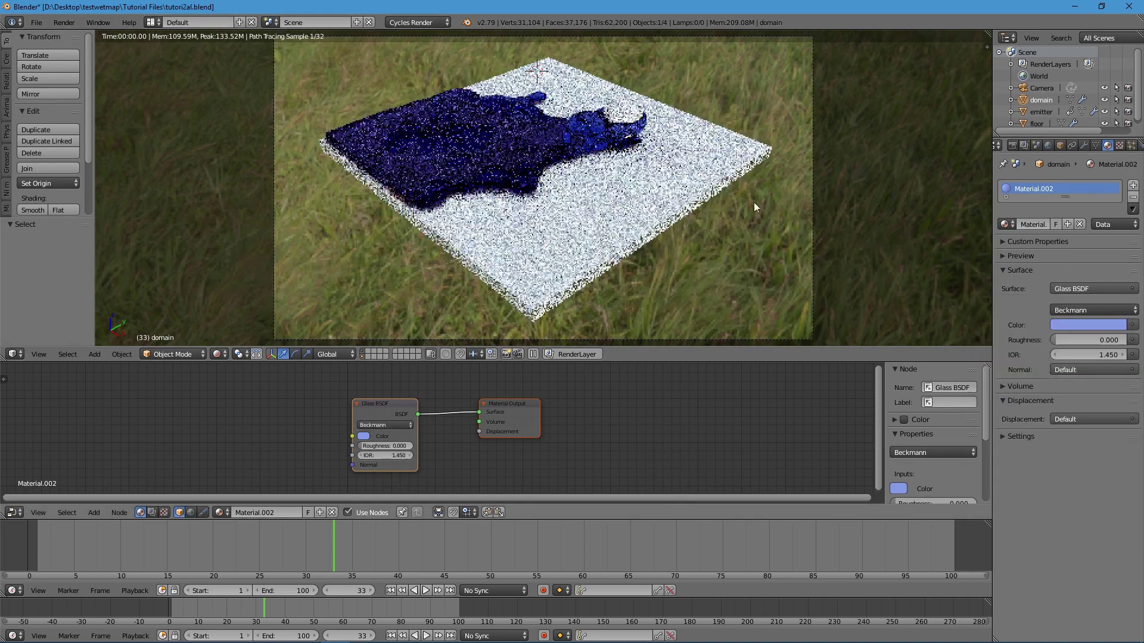
{"action": "left_click", "coordinate": [1091, 327]}
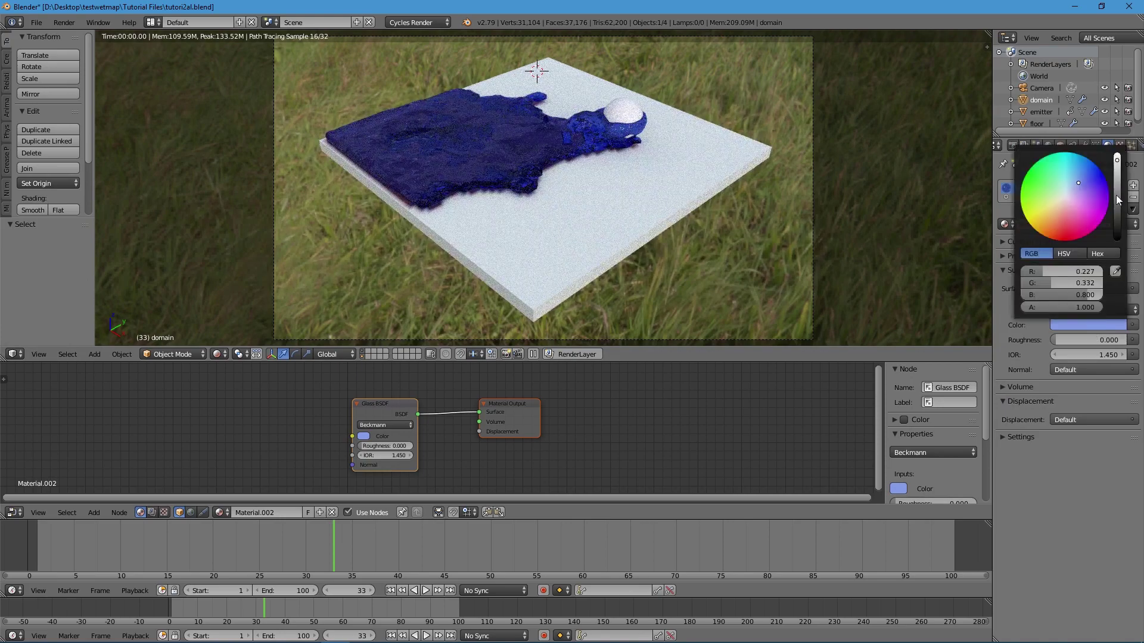
{"action": "mouse_move", "coordinate": [1116, 196]}
{"action": "left_mouse_down"}
{"action": "mouse_move", "coordinate": [1116, 154]}
{"action": "mouse_move", "coordinate": [1064, 192]}
{"action": "left_mouse_up"}
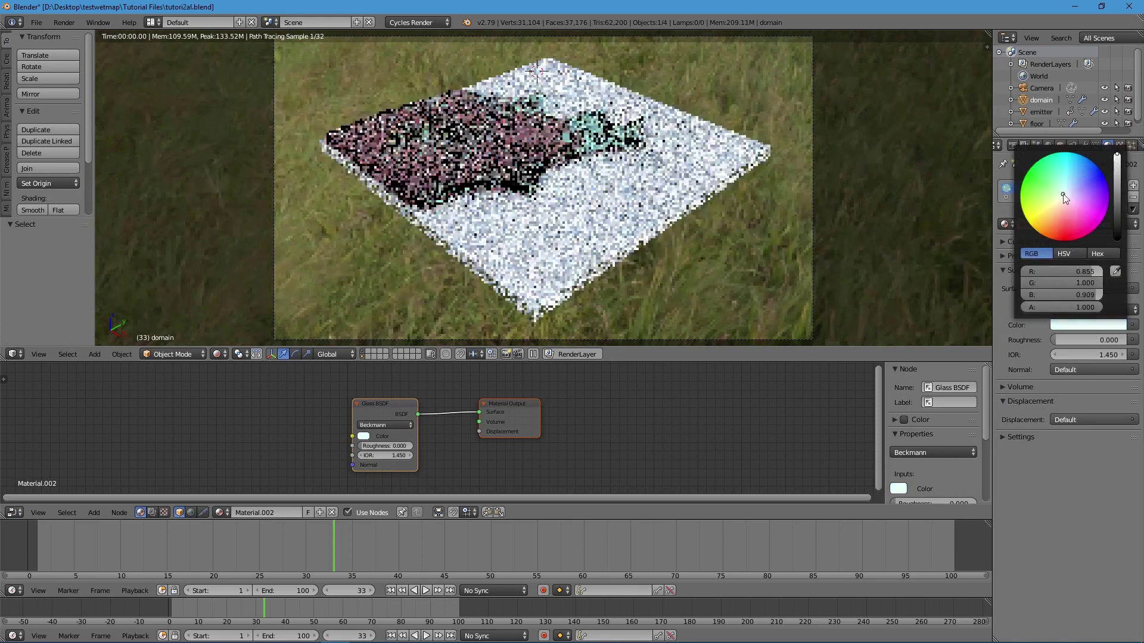
Scrub through the simulation to frames 31 and 56 and stop at frame 47.
{"action": "mouse_move", "coordinate": [408, 536]}
{"action": "left_mouse_down"}
{"action": "mouse_move", "coordinate": [551, 547]}
{"action": "mouse_move", "coordinate": [413, 548]}
{"action": "mouse_move", "coordinate": [317, 527]}
{"action": "left_mouse_up"}
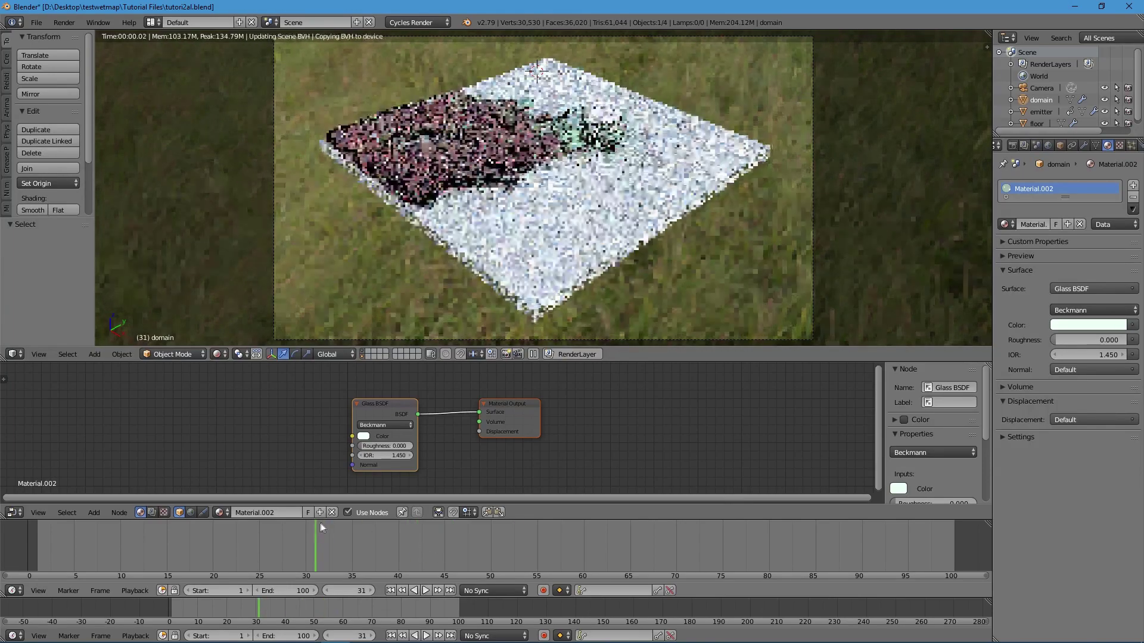
{"action": "mouse_move", "coordinate": [473, 532]}
{"action": "left_mouse_down"}
{"action": "mouse_move", "coordinate": [588, 556]}
{"action": "mouse_move", "coordinate": [548, 549]}
{"action": "left_mouse_up"}
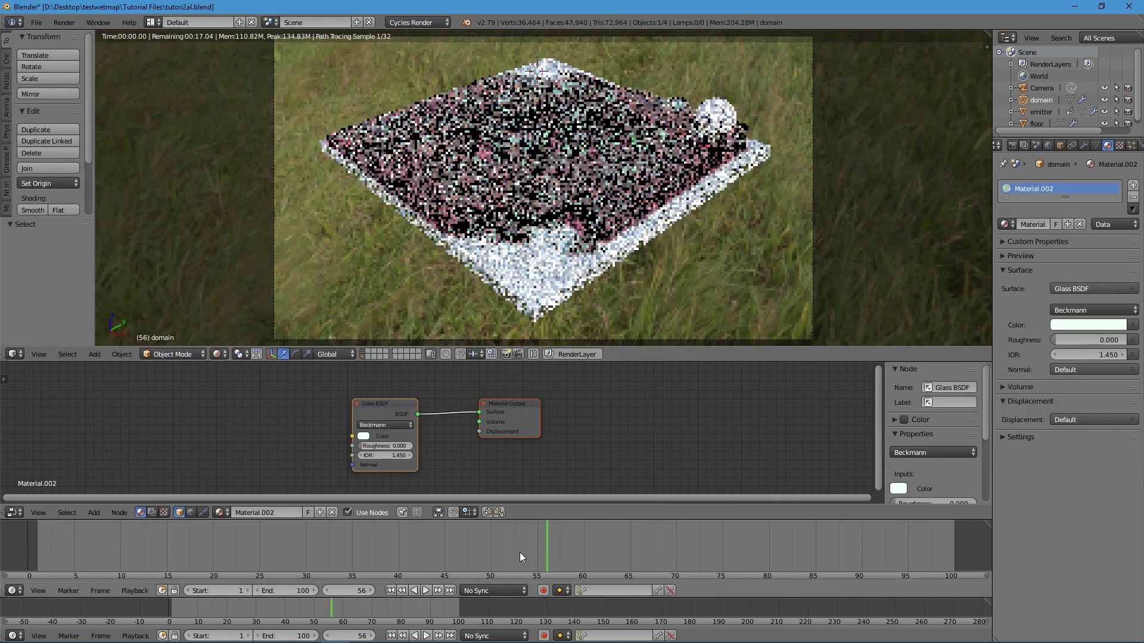
{"action": "left_click", "coordinate": [467, 550]}
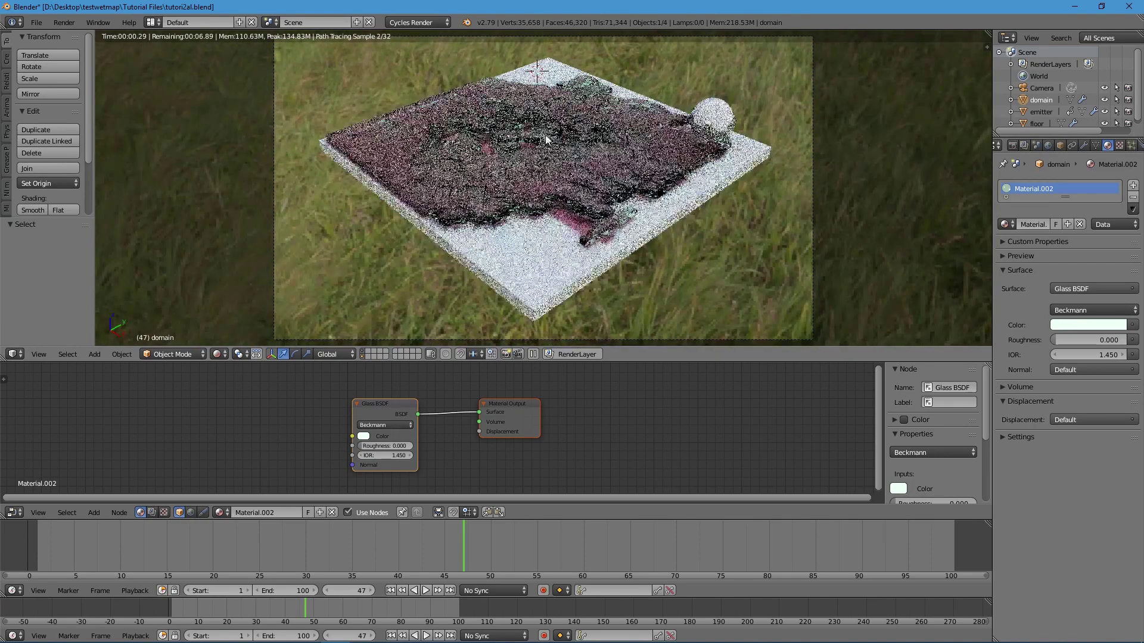
Scale the floor down to about 0.95 in the top view with Texture shading.
{"action": "key", "text": "KP_7"}
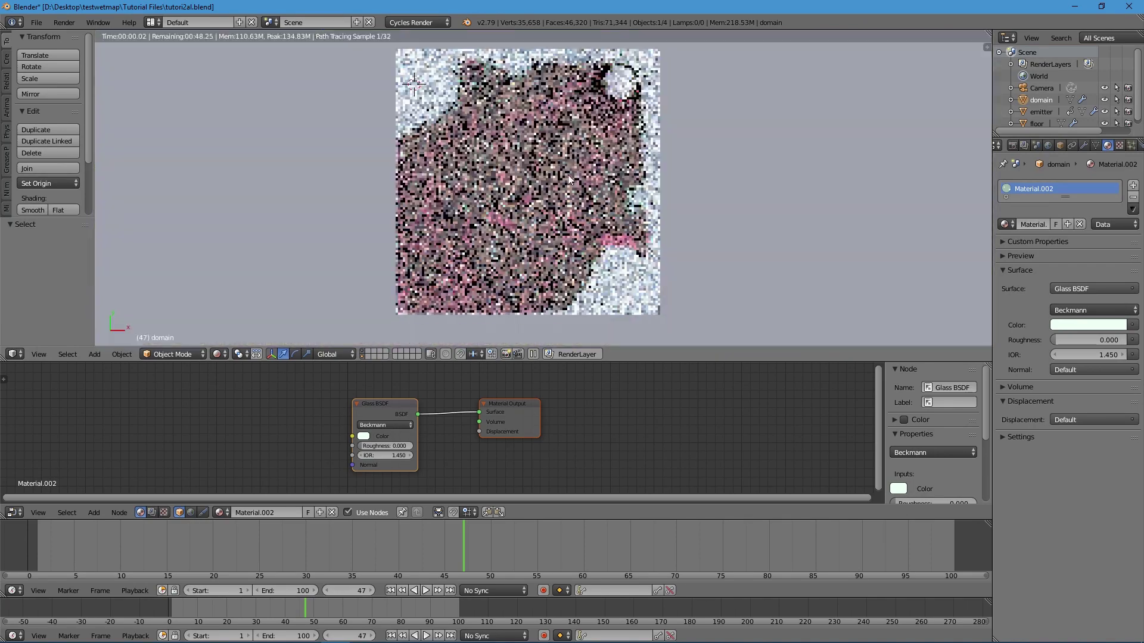
{"action": "left_click", "coordinate": [222, 354]}
{"action": "left_click", "coordinate": [256, 298]}
{"action": "right_click", "coordinate": [630, 268]}
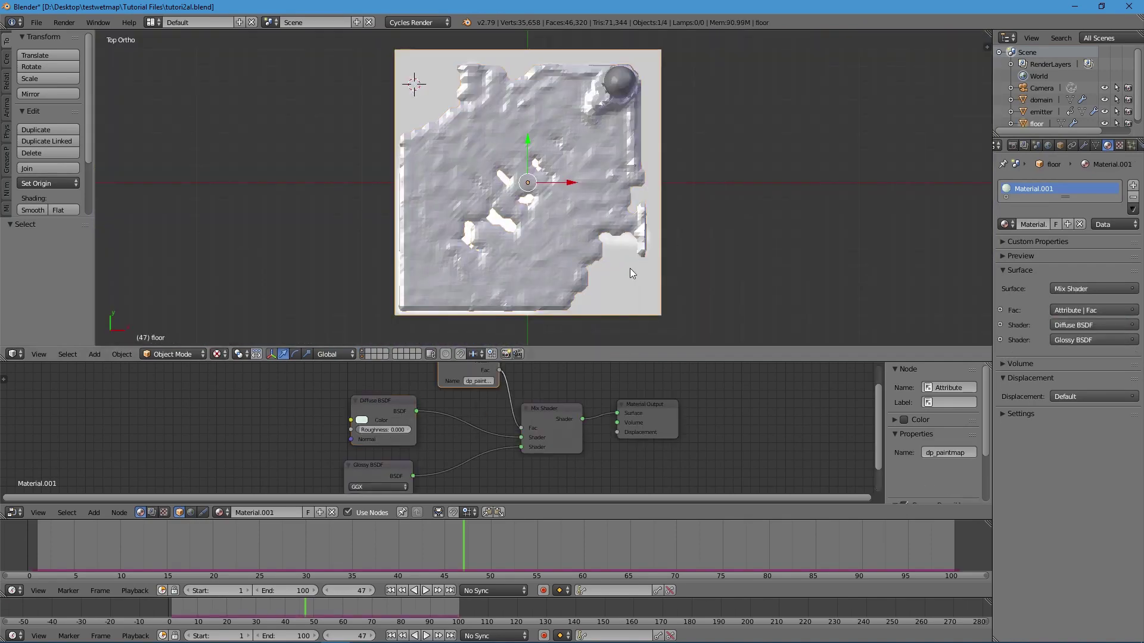
{"action": "key", "text": "s"}
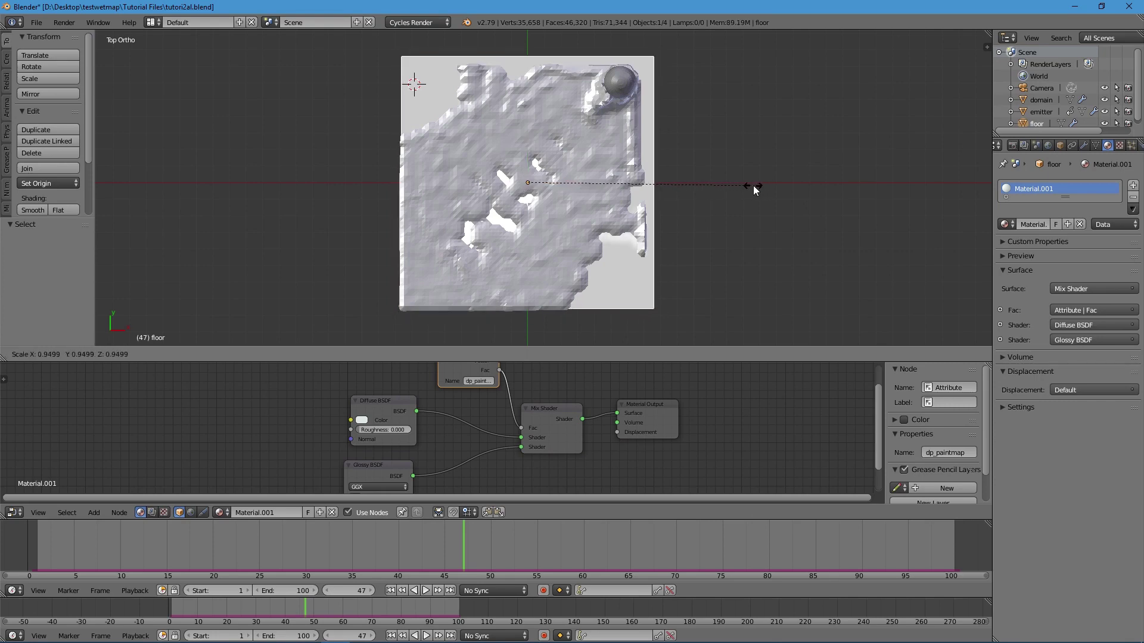
{"action": "left_click", "coordinate": [753, 185]}
Move the floor to line up with the fluid, about -0.395 along Y, and scale it to 0.984 in X and Y only.
{"action": "left_click_drag", "start_coordinate": [571, 188], "coordinate": [521, 149]}
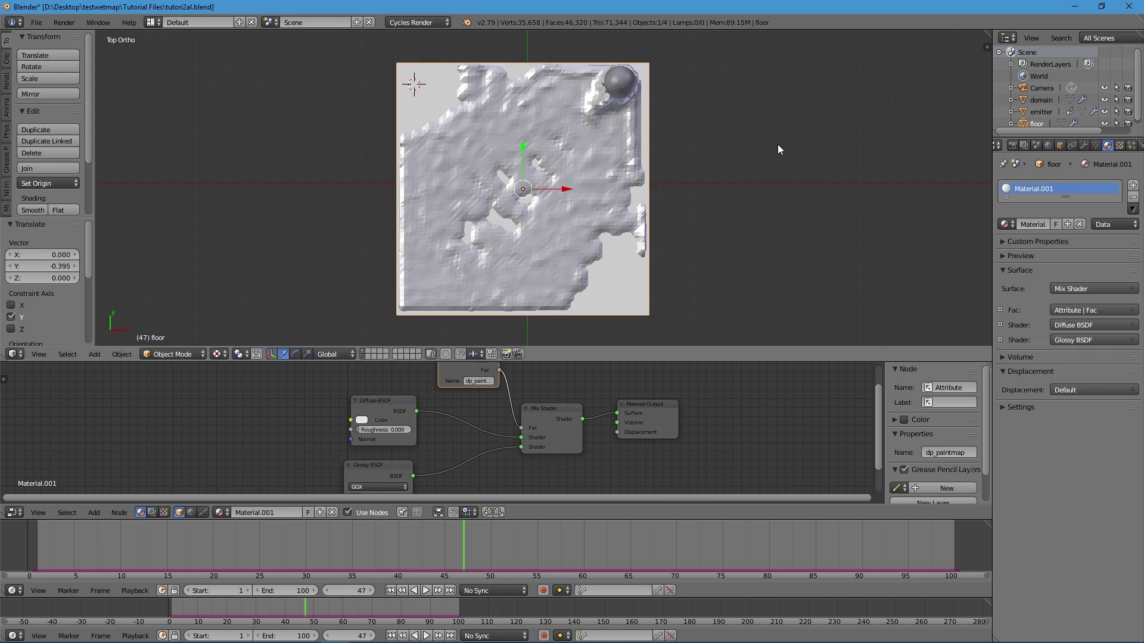
{"action": "key", "text": "s"}
{"action": "key", "text": "shift+z"}
{"action": "left_click", "coordinate": [774, 145]}
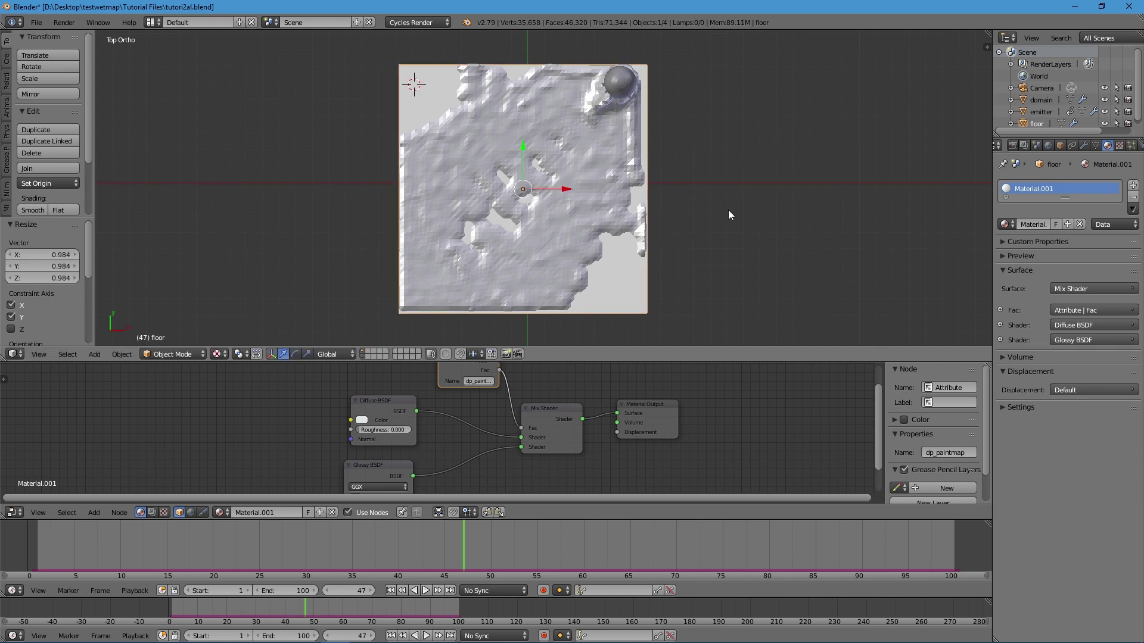
Raise the floor by 0.029 along Z, checking its height against the fluid in an orthographic wireframe side view.
{"action": "key", "text": "KP_0"}
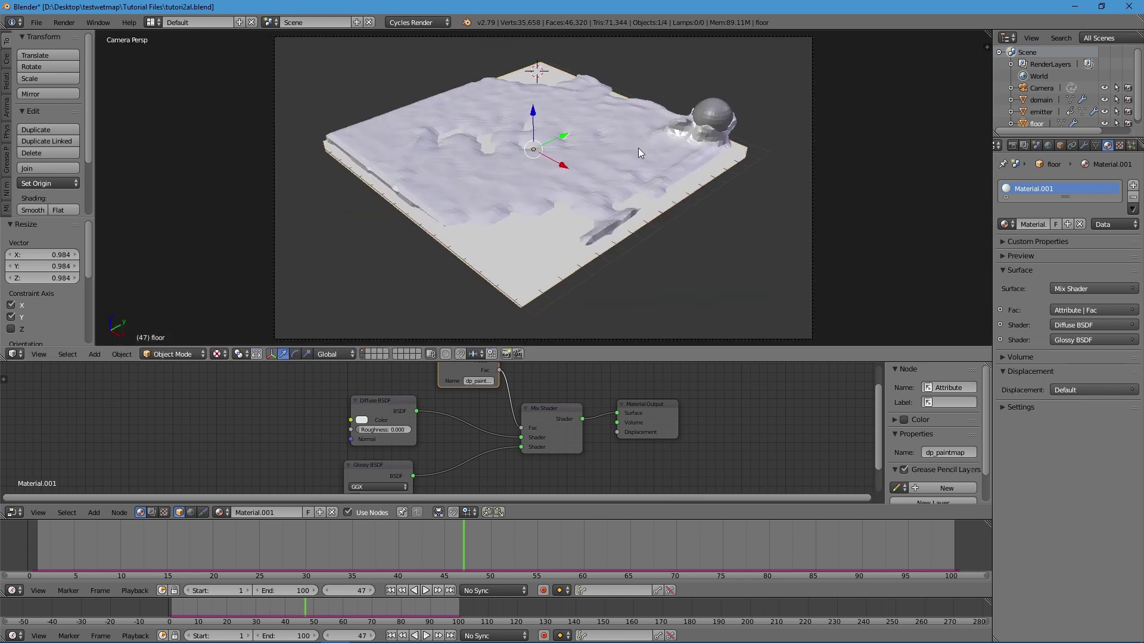
{"action": "middle_click_drag", "start_coordinate": [638, 147], "coordinate": [549, 144]}
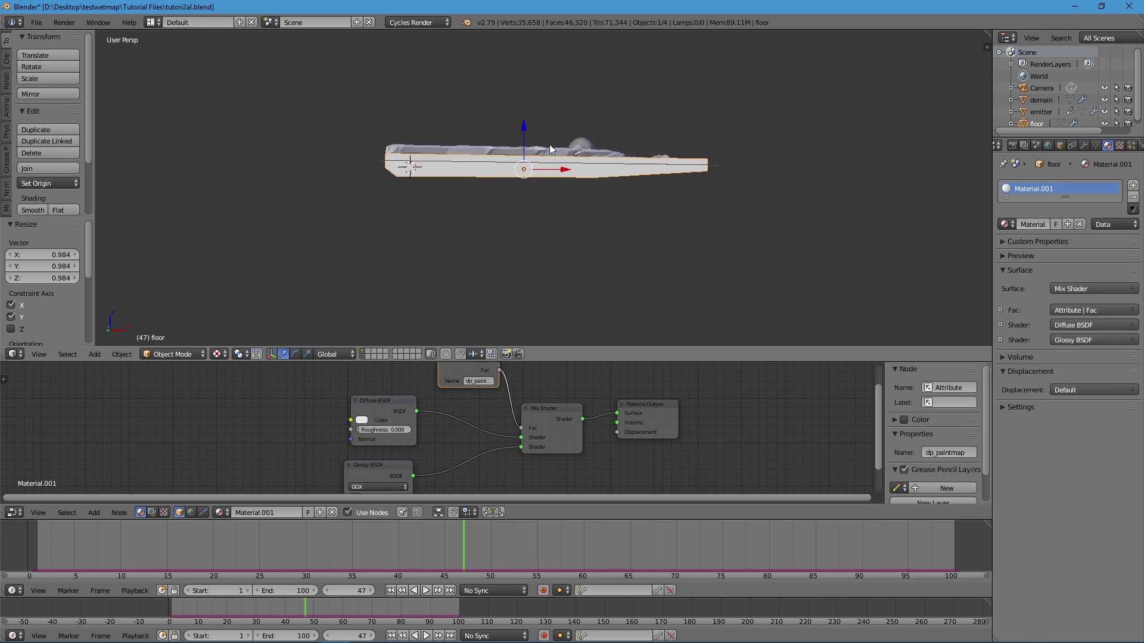
{"action": "key", "text": "KP_5"}
{"action": "key", "text": "z"}
{"action": "scroll", "coordinate": [478, 94], "scroll_direction": "up", "scroll_amount": 3}
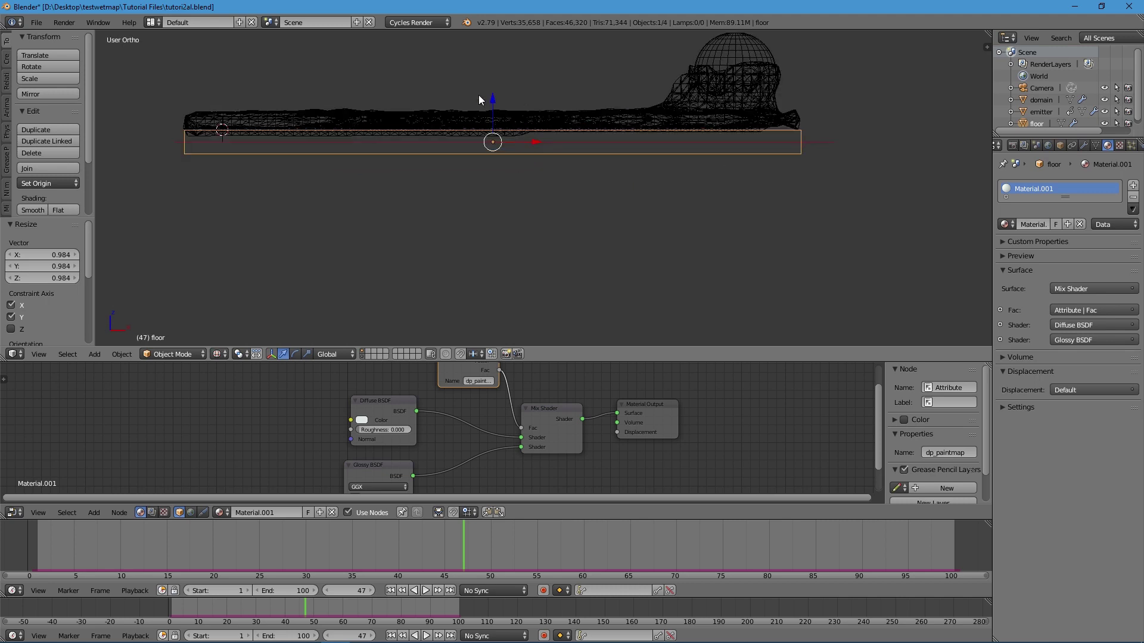
{"action": "left_click_drag", "start_coordinate": [492, 98], "coordinate": [494, 96]}
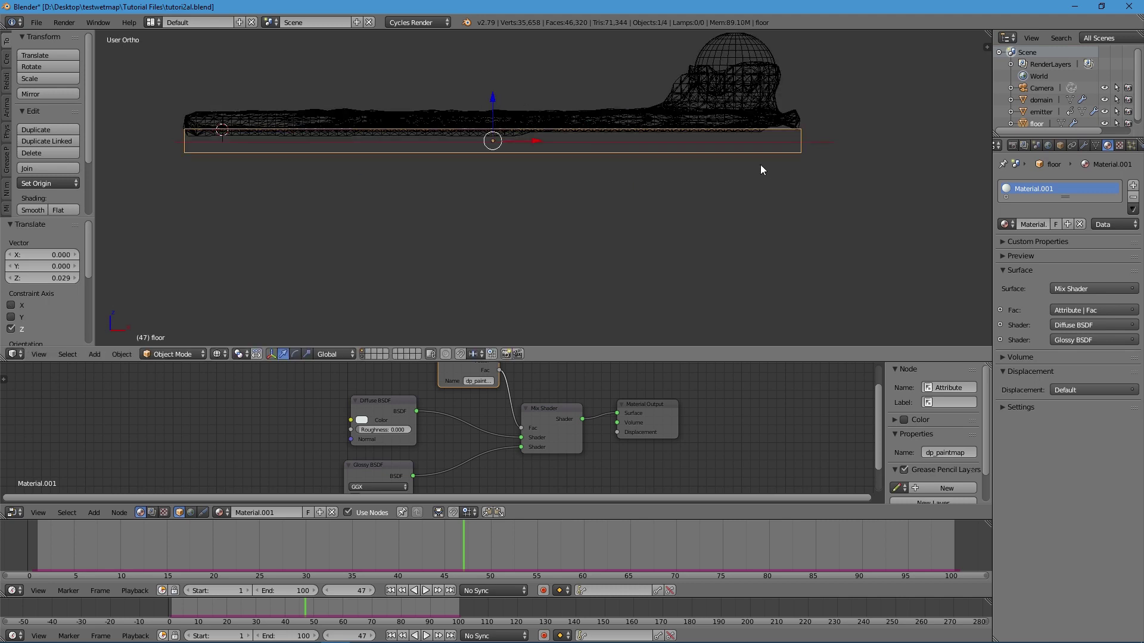
Play the simulation from frame 1 through the camera in Rendered shading.
{"action": "key", "text": "KP_0"}
{"action": "key", "text": "z"}
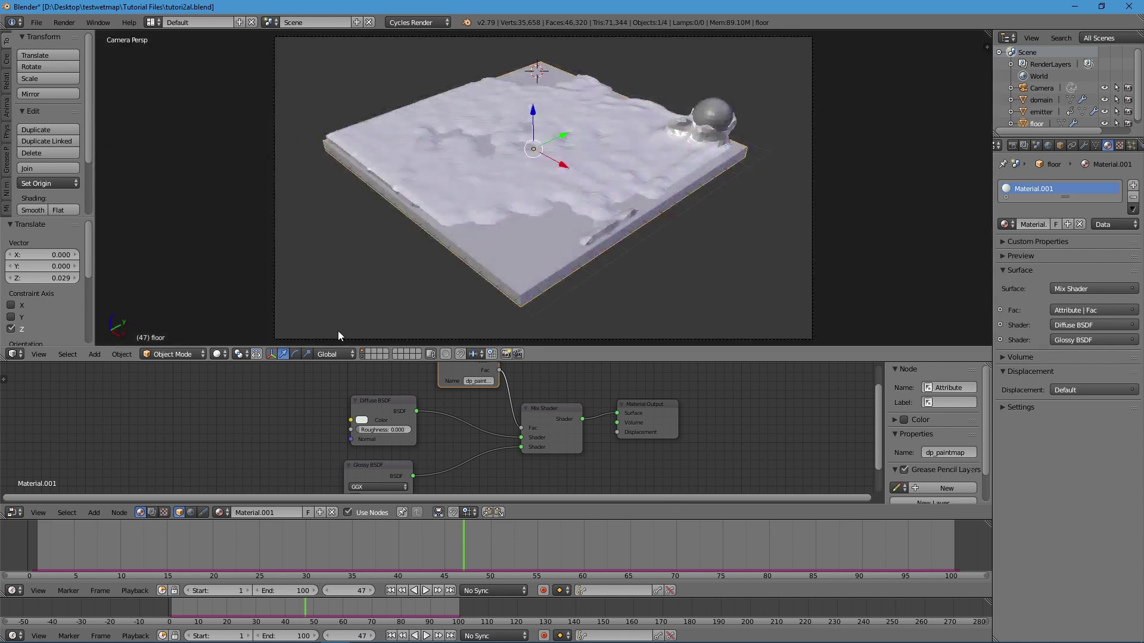
{"action": "left_click", "coordinate": [219, 357]}
{"action": "left_click", "coordinate": [262, 273]}
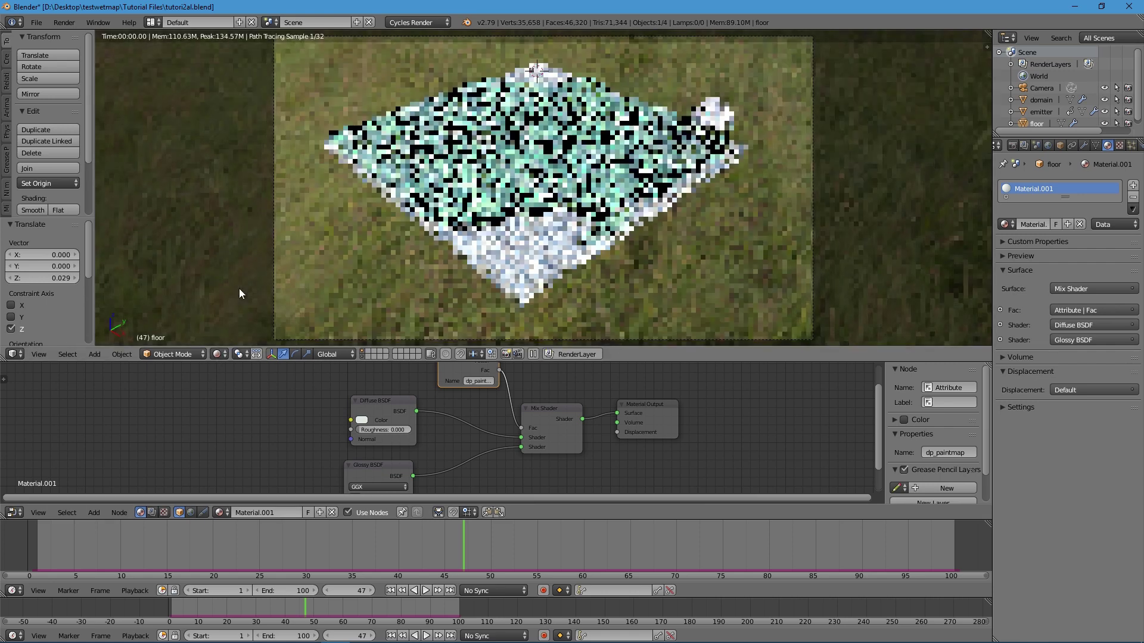
{"action": "left_click", "coordinate": [390, 590]}
{"action": "left_click", "coordinate": [425, 590]}
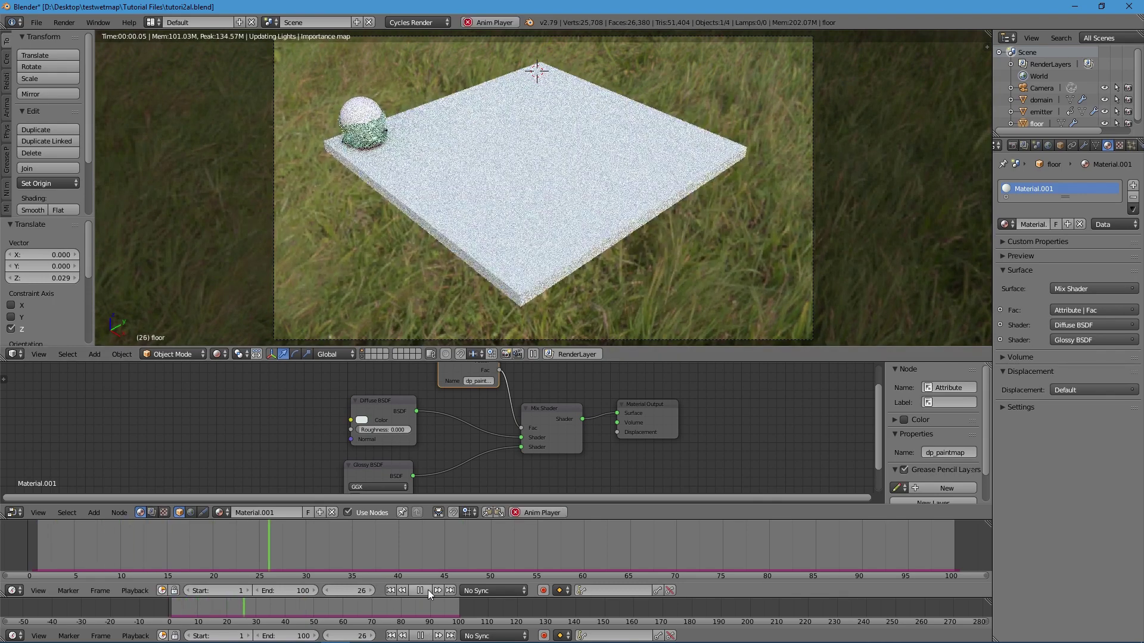
Stop playback at frame 38, split off an Image Editor beside the 3D view, and render the frame.
{"action": "left_click", "coordinate": [428, 590]}
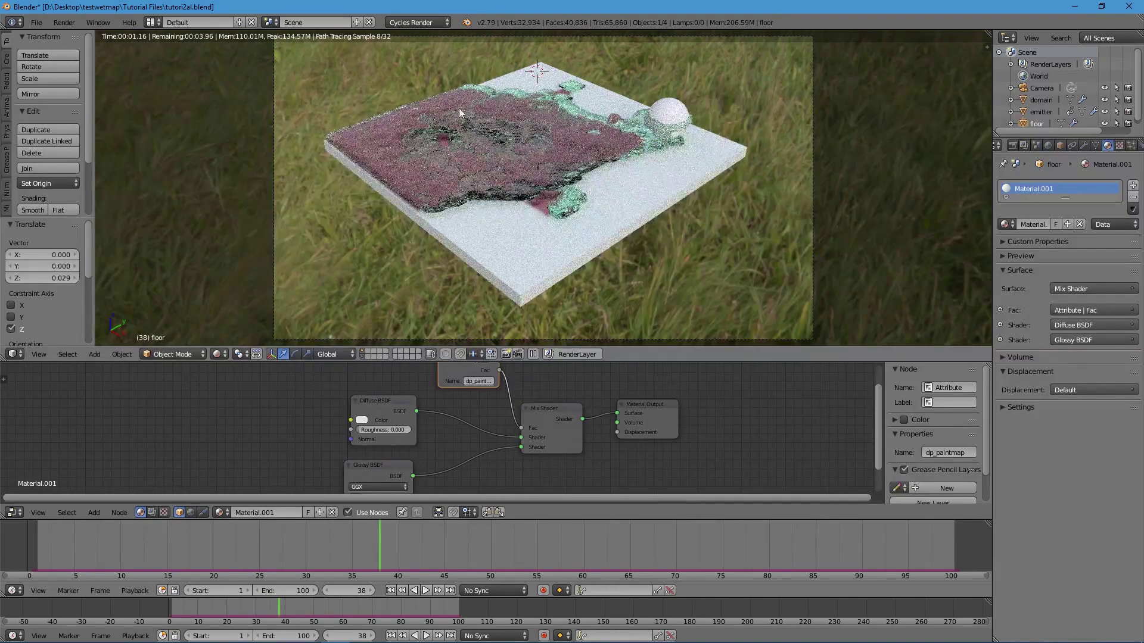
{"action": "left_click_drag", "start_coordinate": [988, 33], "coordinate": [438, 43]}
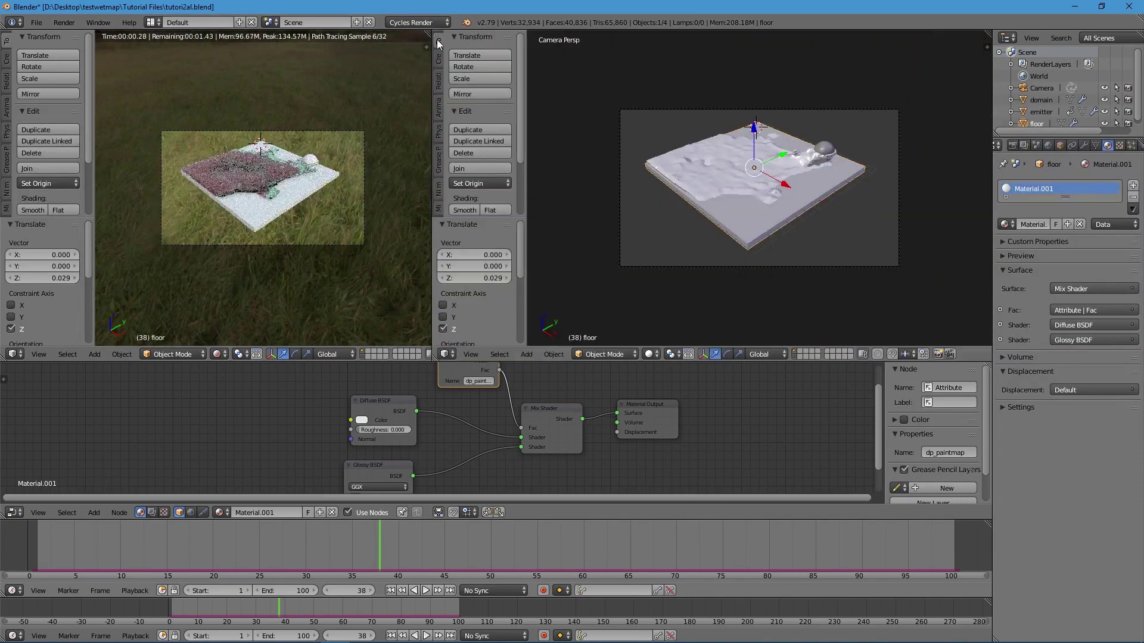
{"action": "left_click", "coordinate": [445, 354]}
{"action": "left_click", "coordinate": [463, 262]}
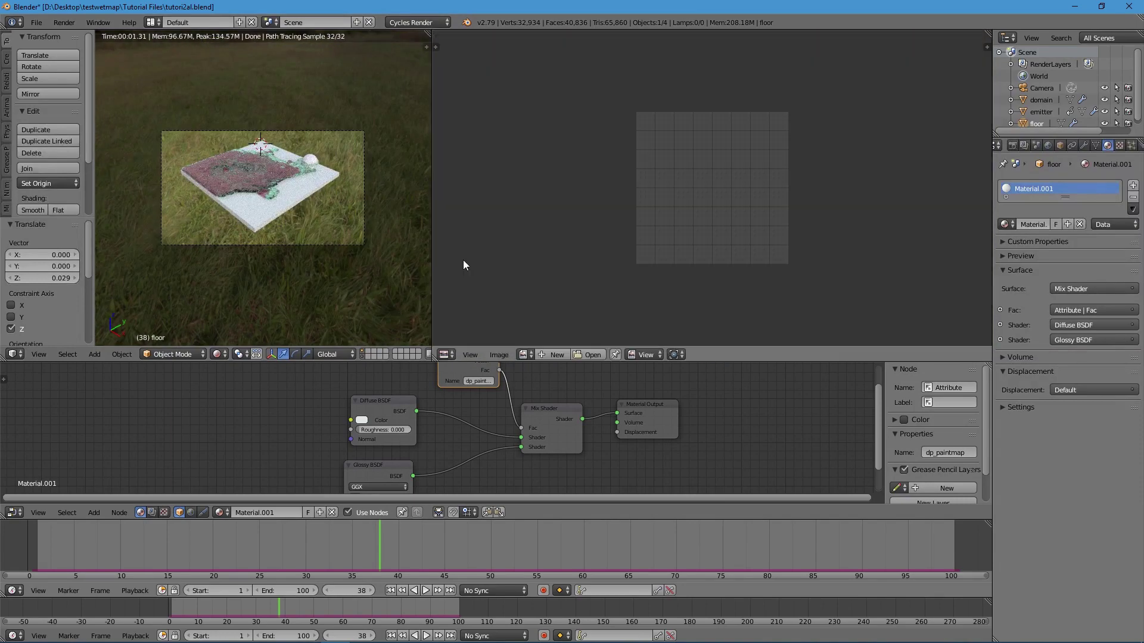
{"action": "key", "text": "F12"}
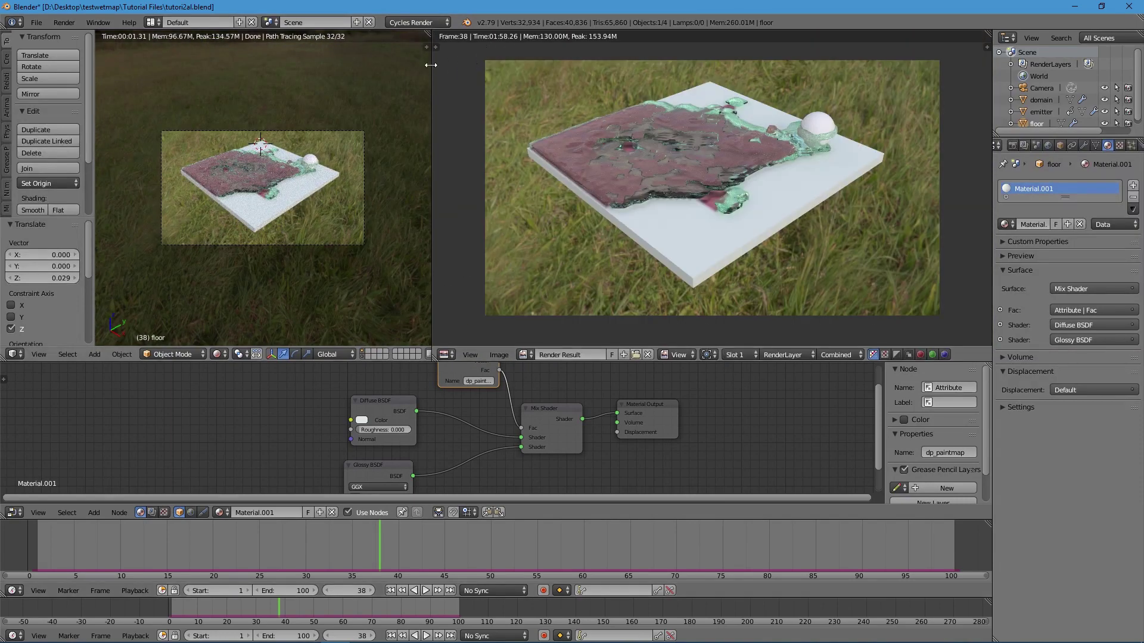
Examine the rendered fluid and wet floor up close, check the render layer settings, and restore the full-width 3D view.
{"action": "left_click_drag", "start_coordinate": [432, 66], "coordinate": [228, 67]}
{"action": "scroll", "coordinate": [685, 139], "scroll_direction": "up", "scroll_amount": 5}
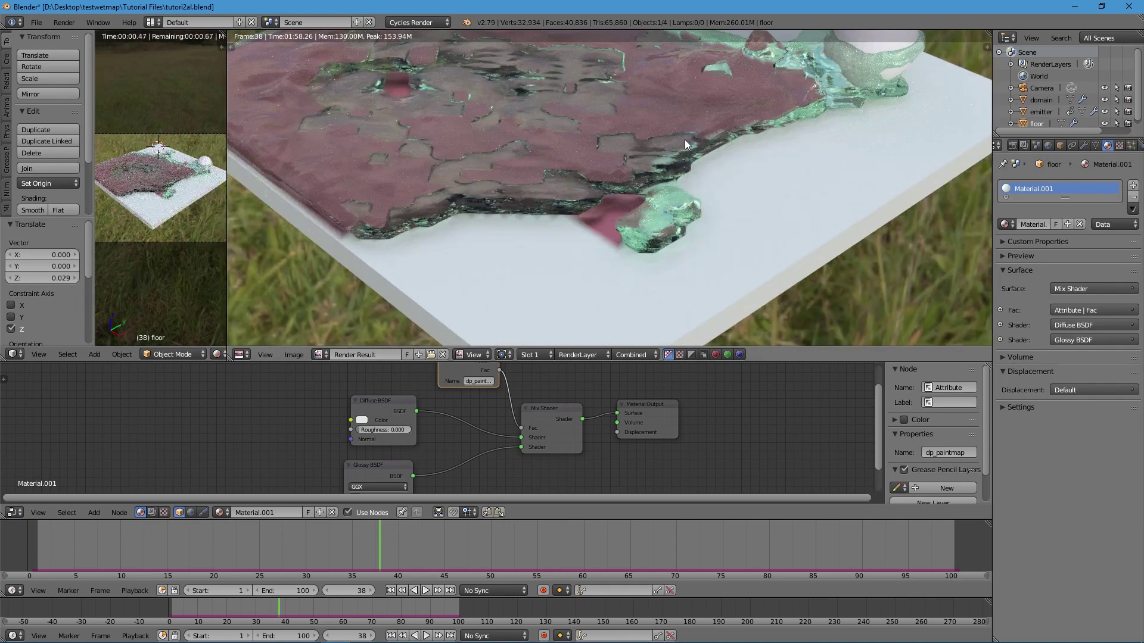
{"action": "scroll", "coordinate": [709, 138], "scroll_direction": "down", "scroll_amount": 5}
{"action": "scroll", "coordinate": [738, 149], "scroll_direction": "up", "scroll_amount": 5}
{"action": "scroll", "coordinate": [724, 148], "scroll_direction": "down", "scroll_amount": 3}
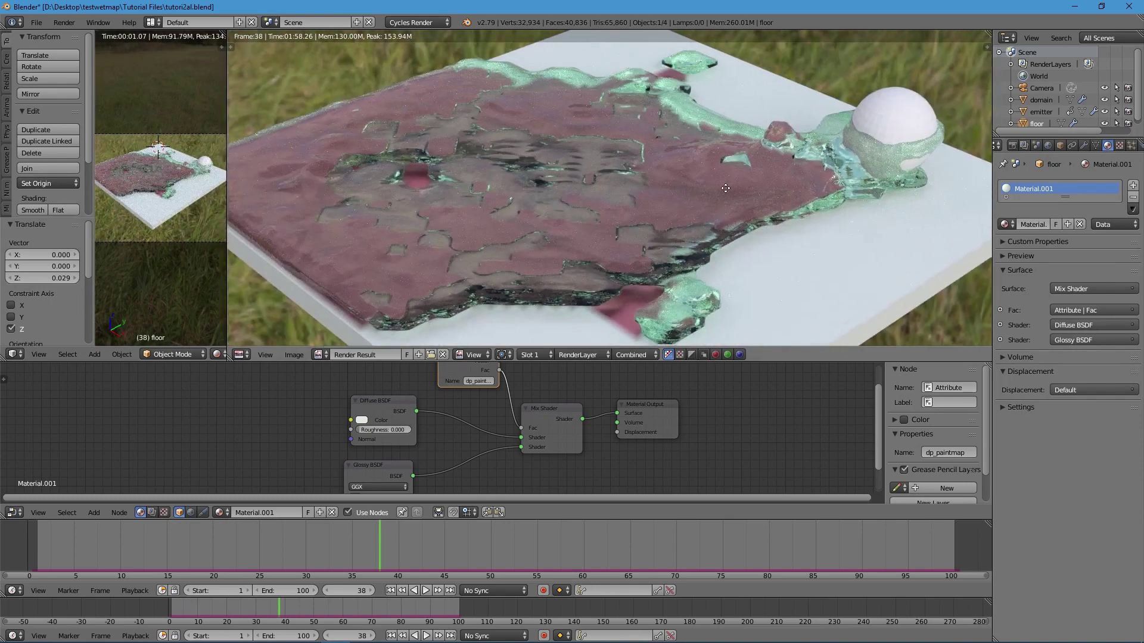
{"action": "left_click", "coordinate": [1013, 146]}
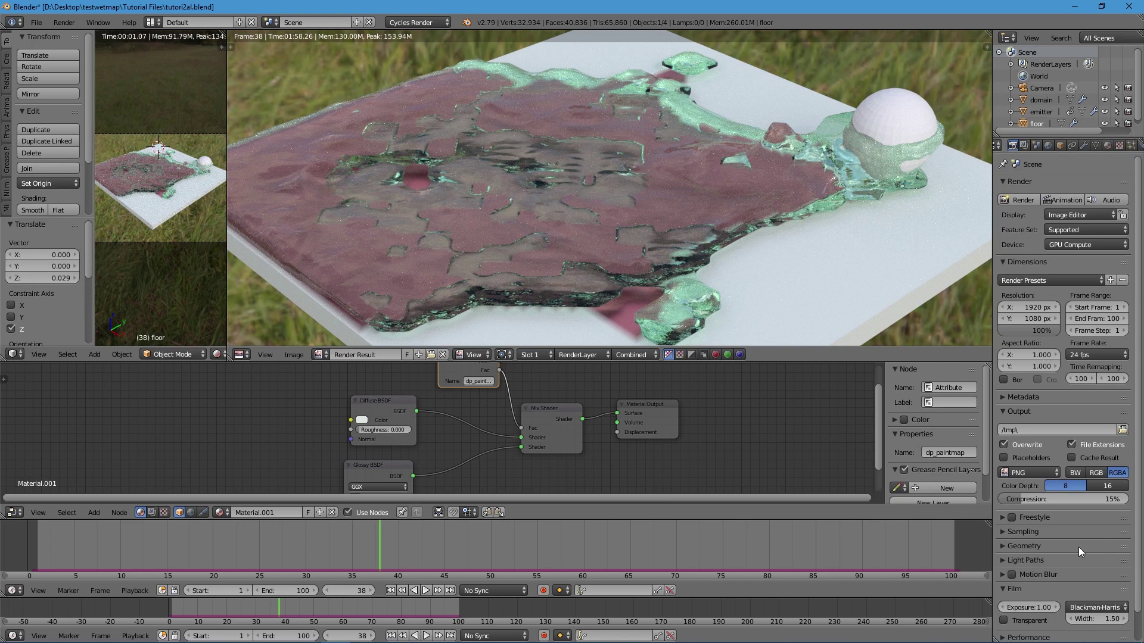
{"action": "left_click", "coordinate": [1025, 146]}
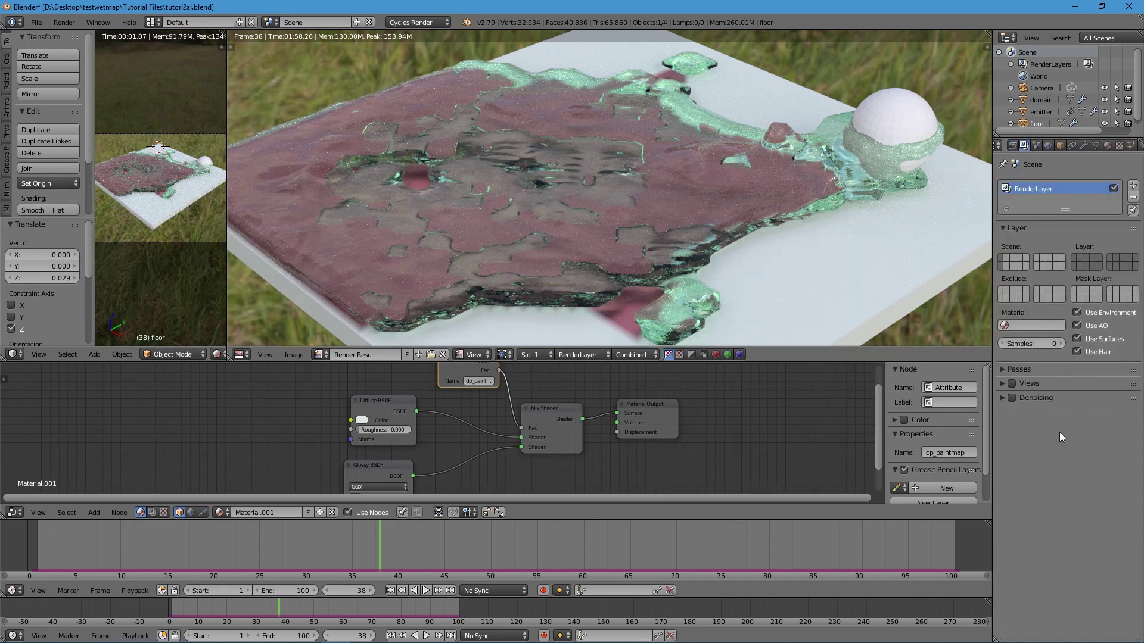
{"action": "scroll", "coordinate": [567, 224], "scroll_direction": "down", "scroll_amount": 3}
{"action": "scroll", "coordinate": [563, 222], "scroll_direction": "up", "scroll_amount": 2}
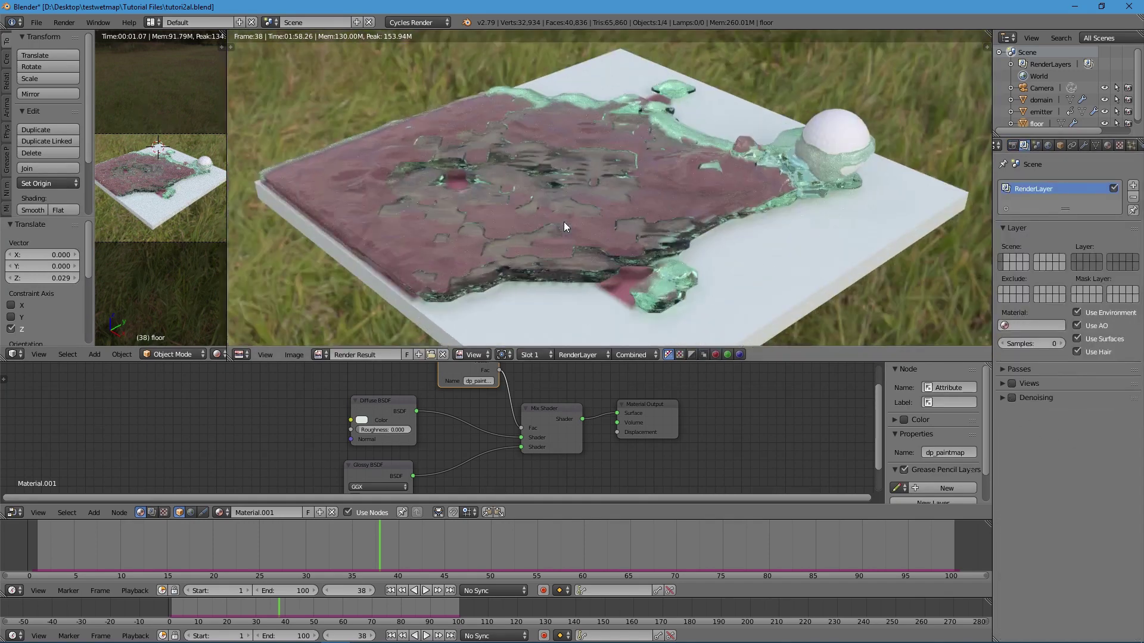
{"action": "scroll", "coordinate": [565, 220], "scroll_direction": "down", "scroll_amount": 2}
{"action": "middle_click_drag", "start_coordinate": [663, 179], "coordinate": [653, 157]}
{"action": "scroll", "coordinate": [592, 162], "scroll_direction": "up", "scroll_amount": 3}
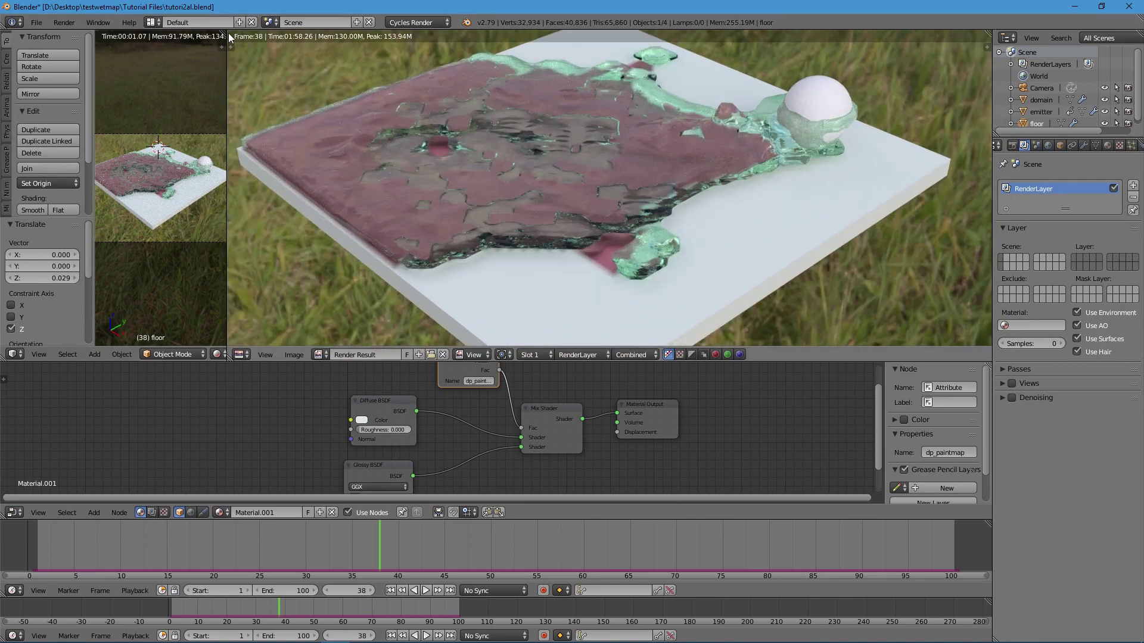
{"action": "key", "text": "Escape"}
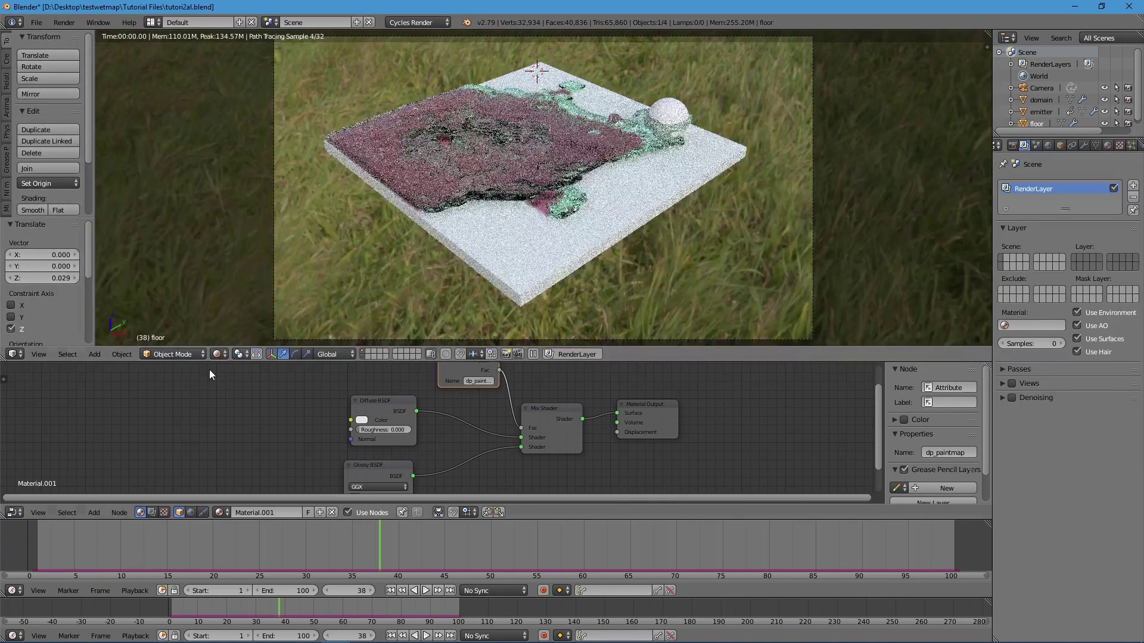
Hide the fluid domain in the viewport and return the camera view to Rendered shading.
{"action": "left_click", "coordinate": [217, 353]}
{"action": "left_click", "coordinate": [234, 289]}
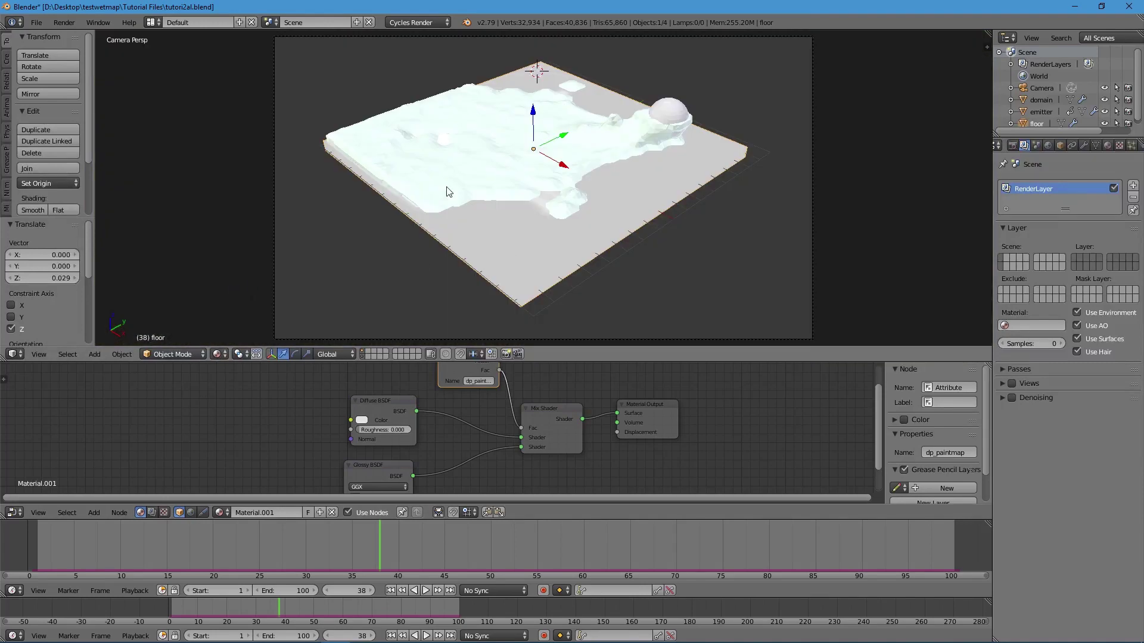
{"action": "right_click", "coordinate": [414, 156]}
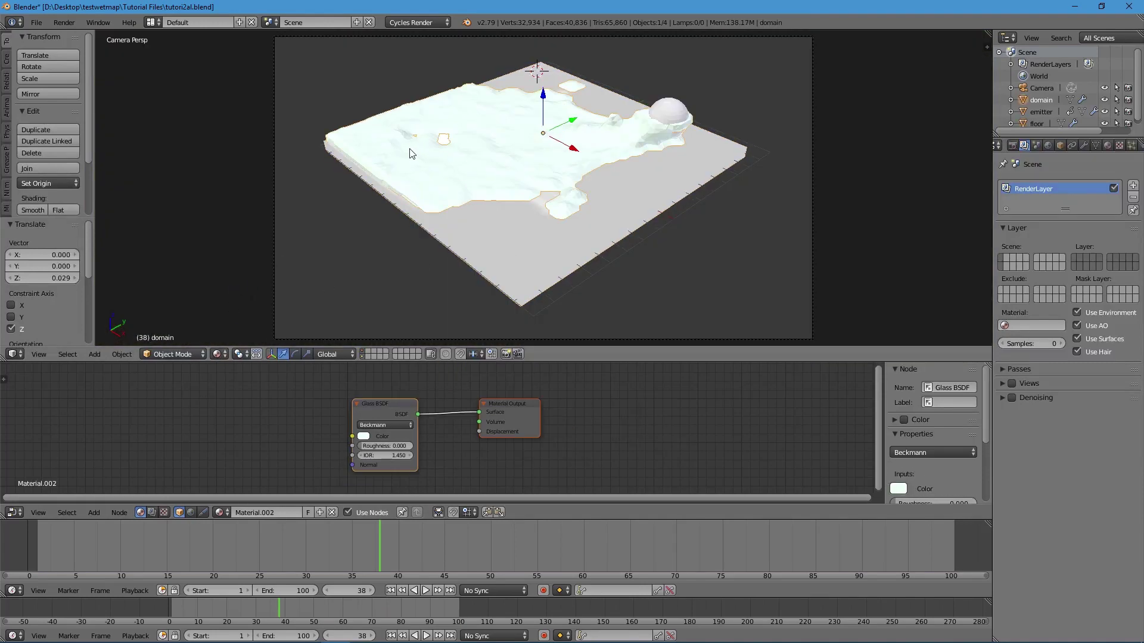
{"action": "left_click", "coordinate": [1105, 100]}
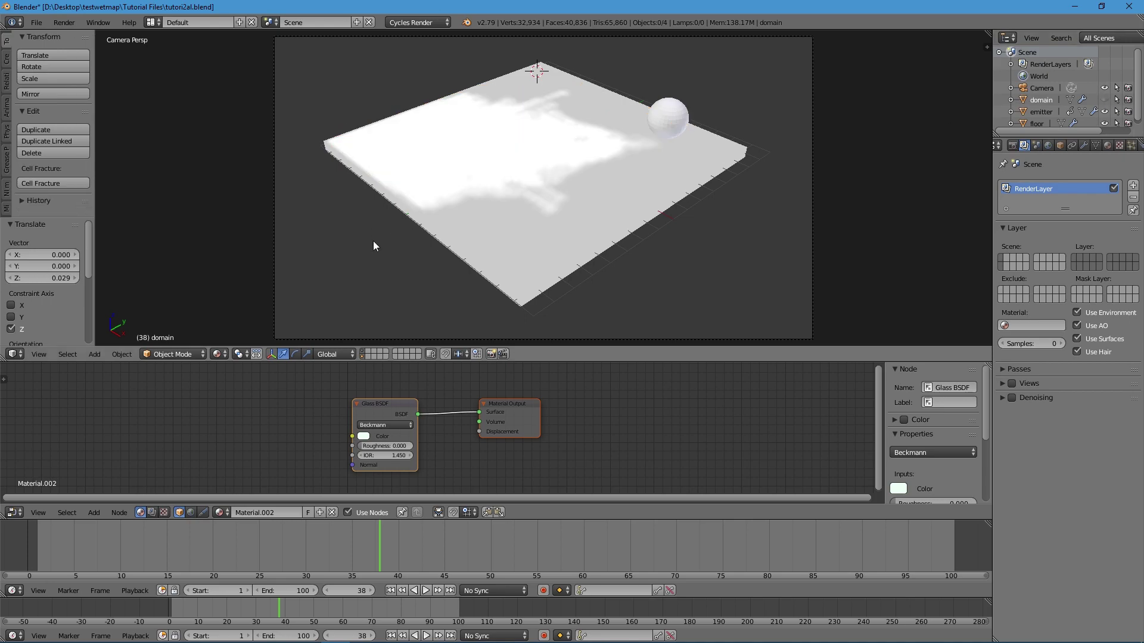
{"action": "left_click", "coordinate": [218, 354]}
{"action": "left_click", "coordinate": [241, 275]}
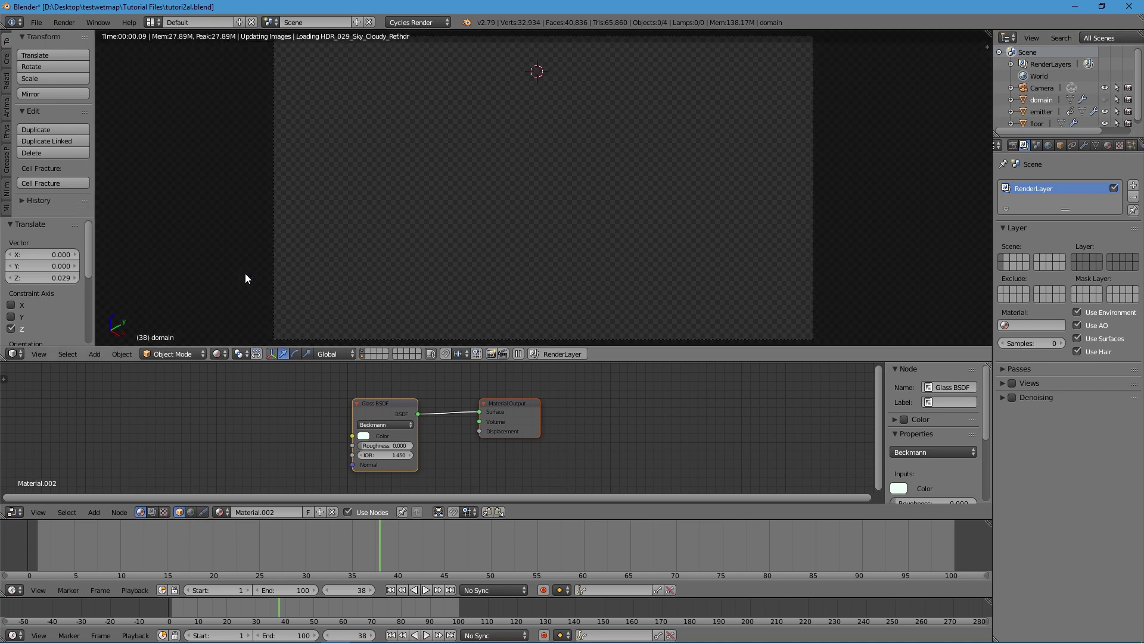
Play the floor's wet map from frame 1, stop at frame 35, and hide the emitter in the viewport.
{"action": "left_click", "coordinate": [394, 590]}
{"action": "left_click", "coordinate": [425, 590]}
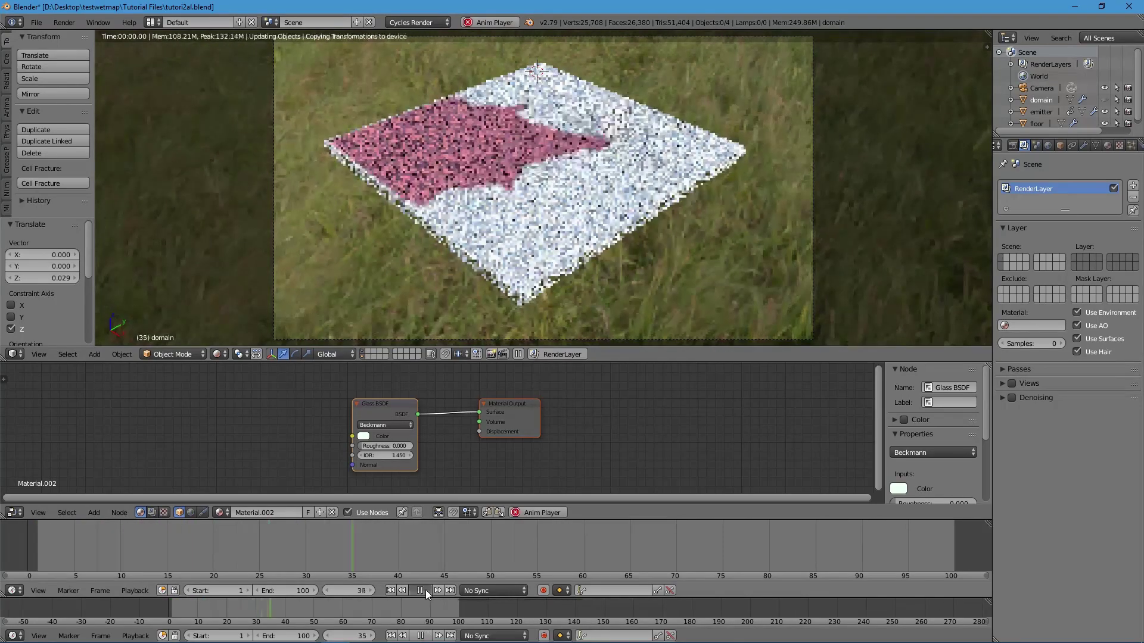
{"action": "left_click", "coordinate": [426, 590]}
{"action": "left_click", "coordinate": [1104, 112]}
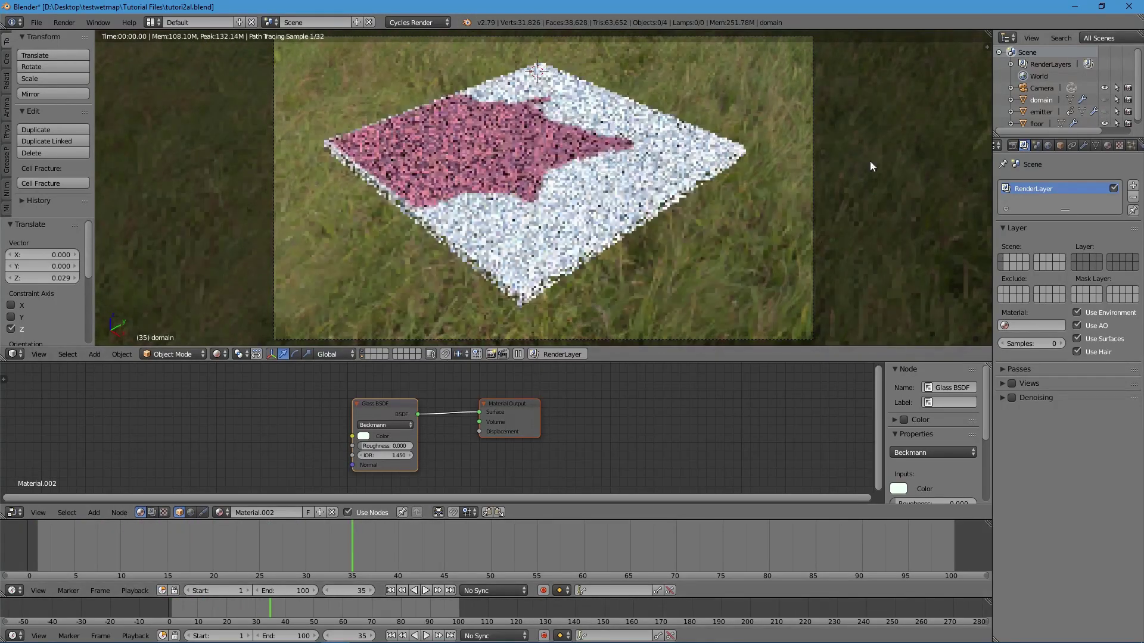
Replay the animation from frame 1 to frame 63 and return to frame 32 to examine the floor's wet map.
{"action": "left_click", "coordinate": [391, 590]}
{"action": "left_click", "coordinate": [425, 590]}
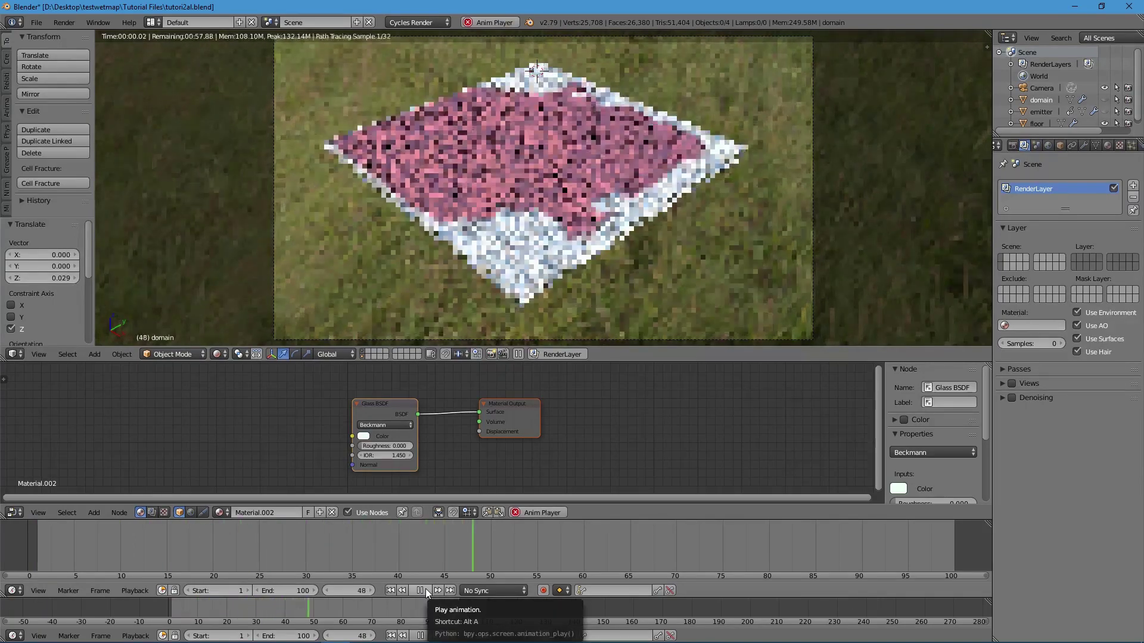
{"action": "left_click", "coordinate": [425, 590]}
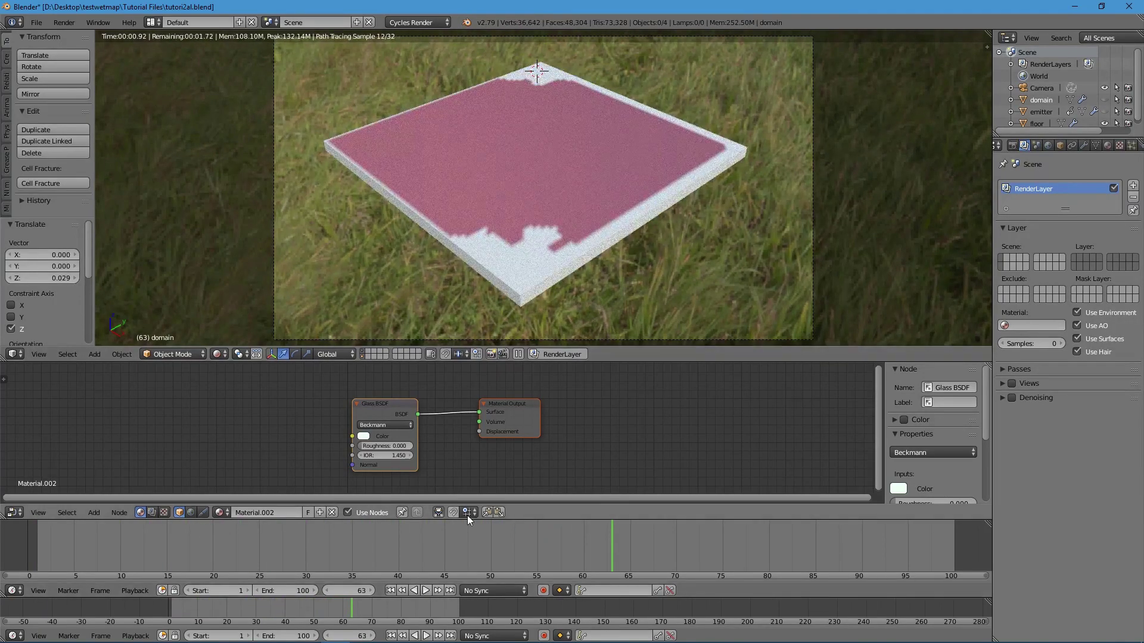
{"action": "left_click", "coordinate": [482, 541]}
{"action": "left_click", "coordinate": [324, 532]}
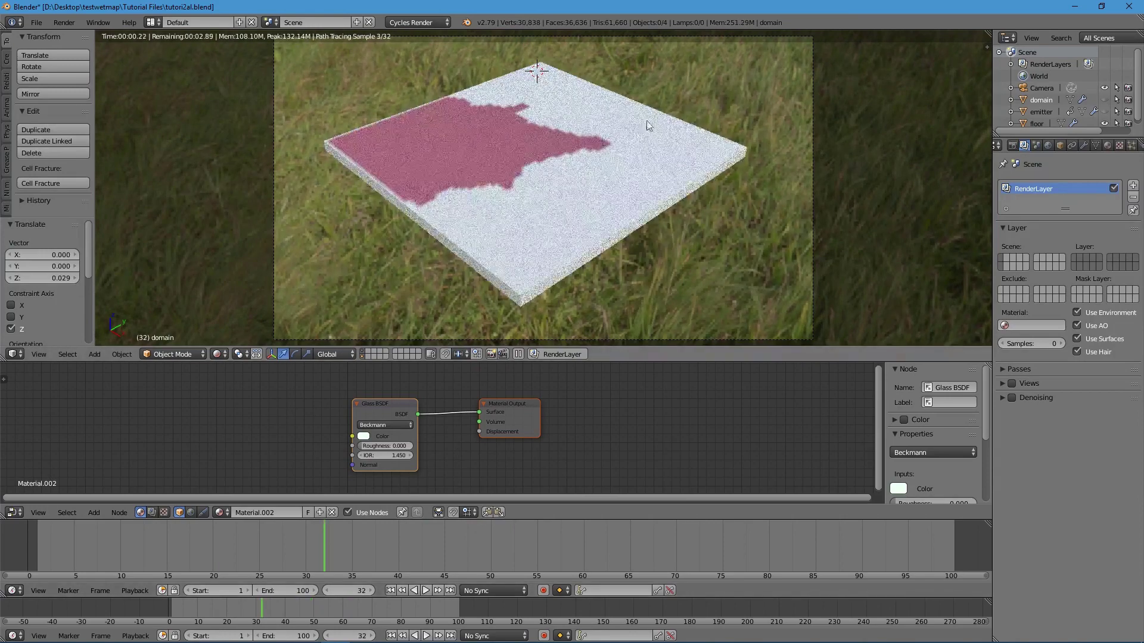
Select the floor, play its wet map briefly, and scrub back to frame 28.
{"action": "right_click", "coordinate": [516, 164]}
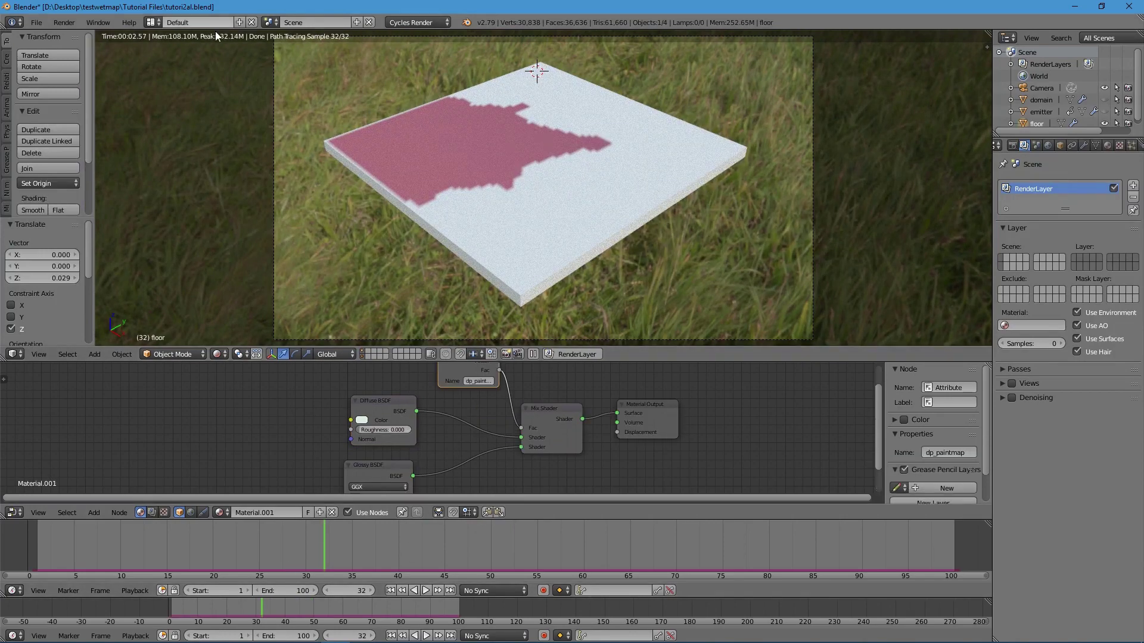
{"action": "key", "text": "alt+a"}
{"action": "left_click_drag", "start_coordinate": [341, 531], "coordinate": [291, 545]}
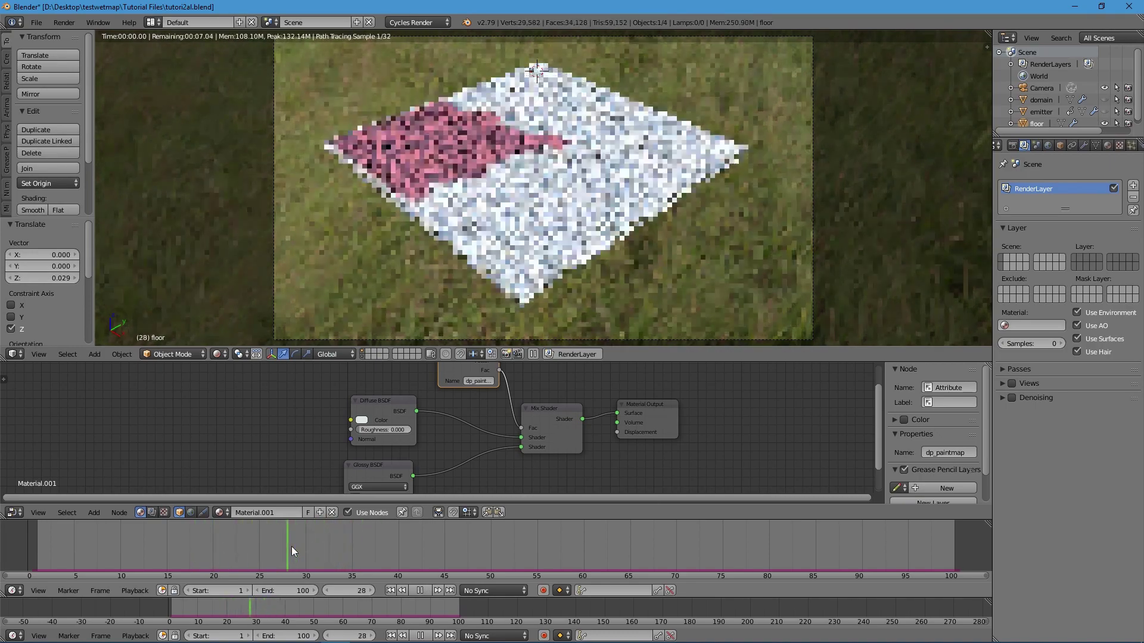
{"action": "key", "text": "alt+a"}
Show the domain and emitter in the viewport again and scrub to frame 51 to view the water over the floor.
{"action": "left_click", "coordinate": [1104, 100]}
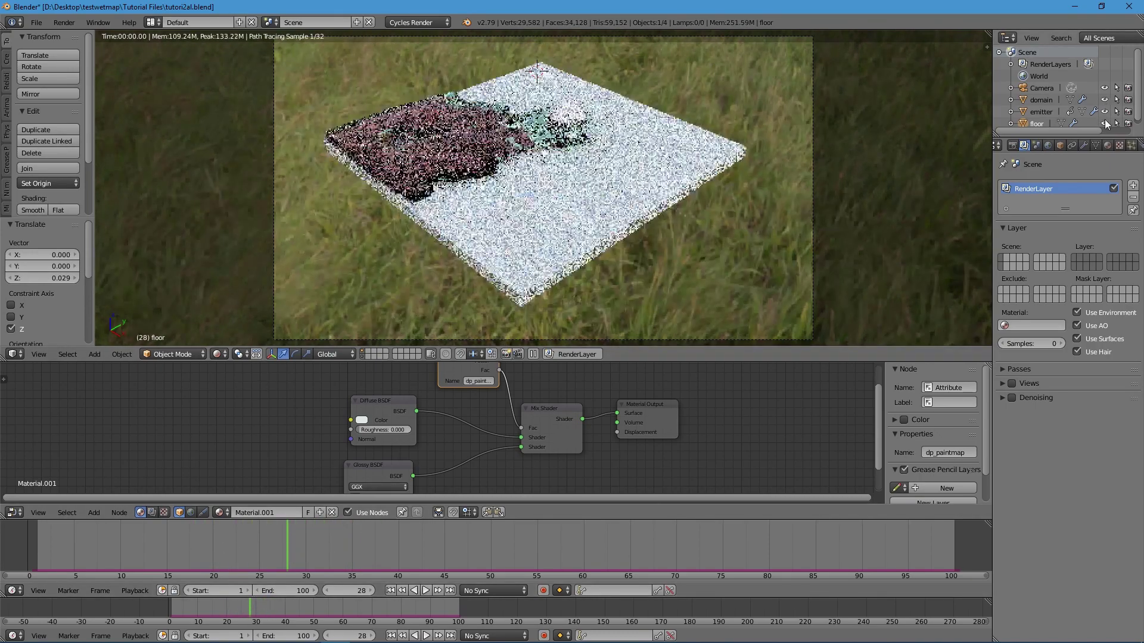
{"action": "left_click", "coordinate": [1104, 123]}
{"action": "left_click_drag", "start_coordinate": [181, 556], "coordinate": [367, 540]}
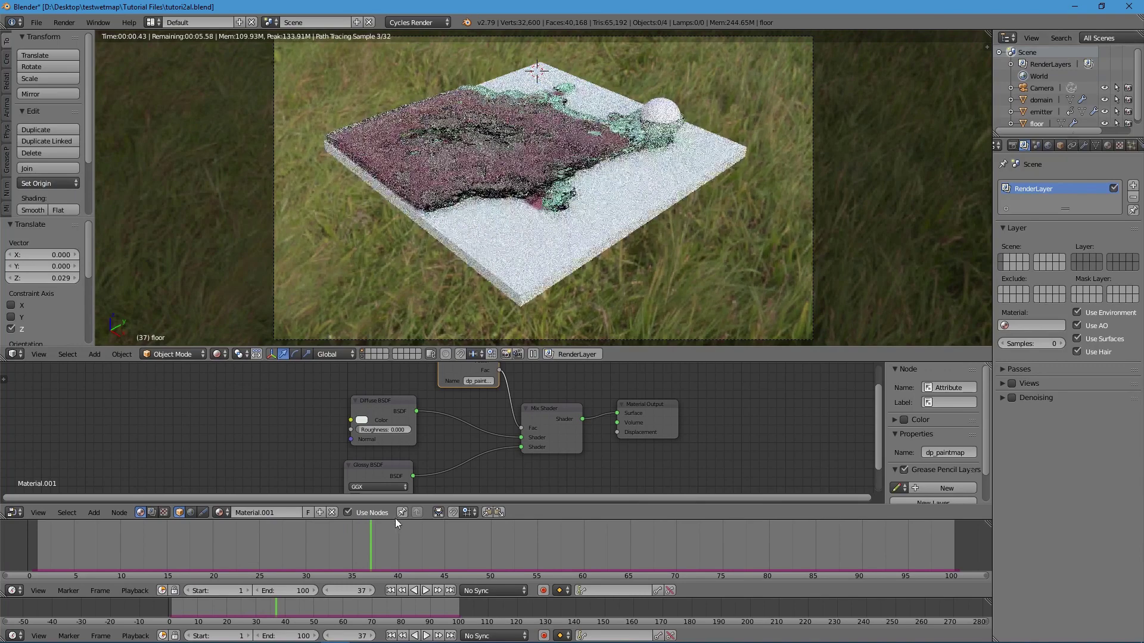
{"action": "left_click_drag", "start_coordinate": [395, 519], "coordinate": [502, 535]}
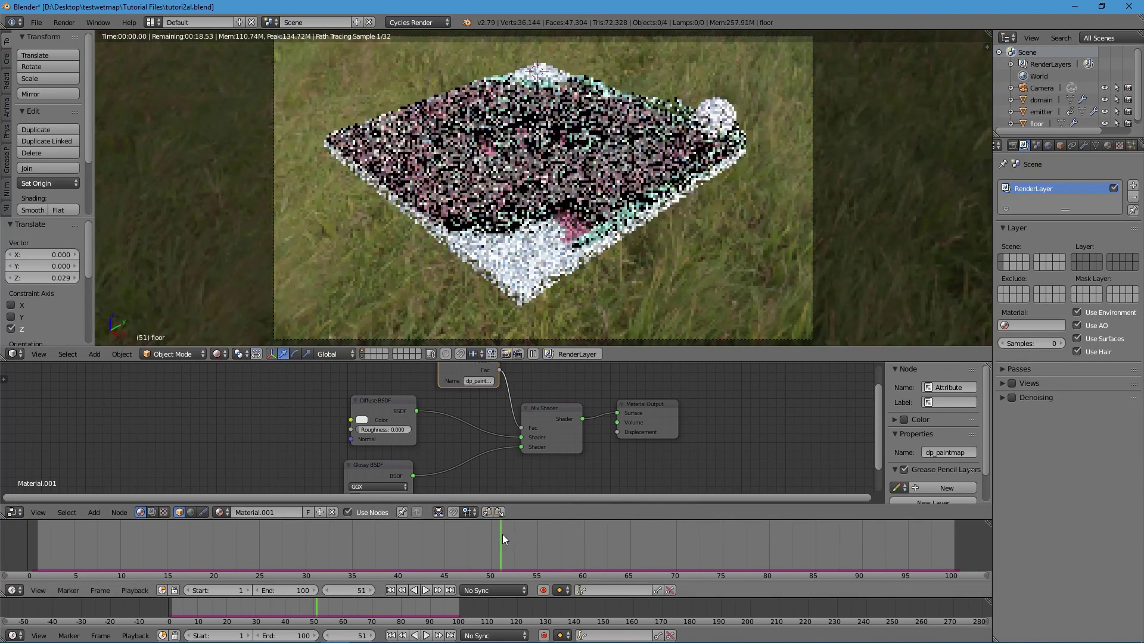